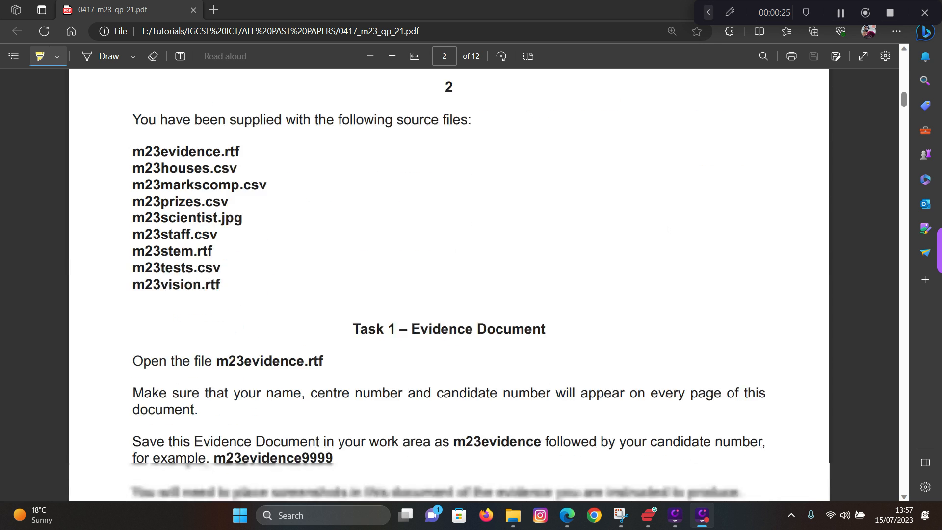
# - Highlight the nine m23 source file names on page 2, then bring up the P2 folder
pyautogui.scroll(1, 669, 229)
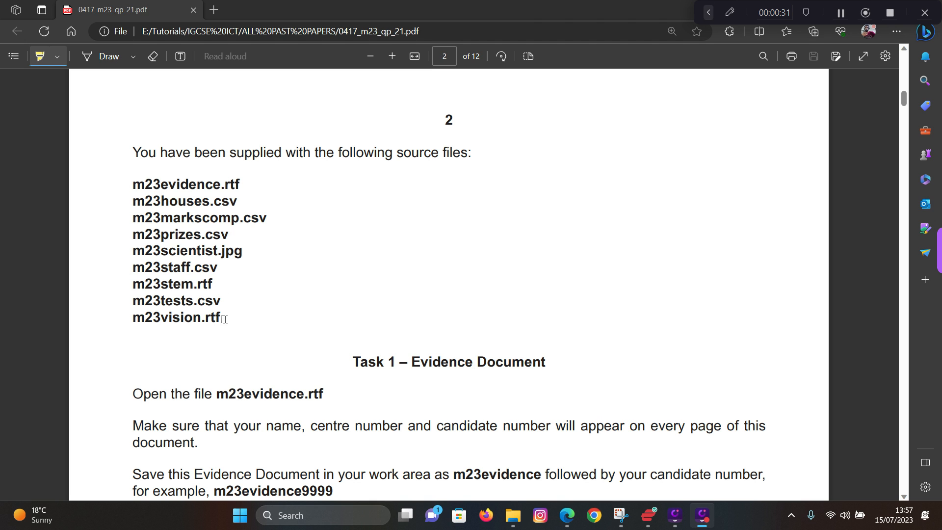
pyautogui.moveTo(225, 319)
pyautogui.mouseDown()
pyautogui.moveTo(147, 234)
pyautogui.moveTo(136, 184)
pyautogui.mouseUp()
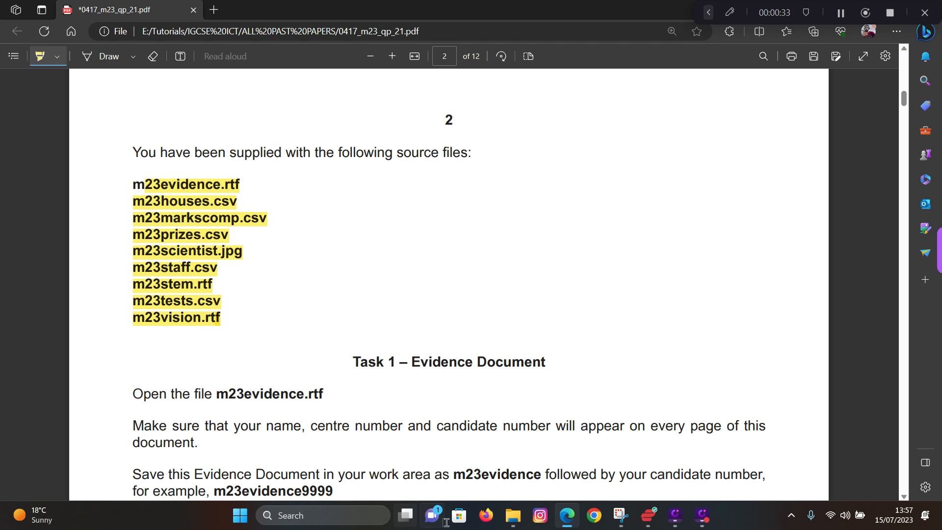
pyautogui.click(513, 516)
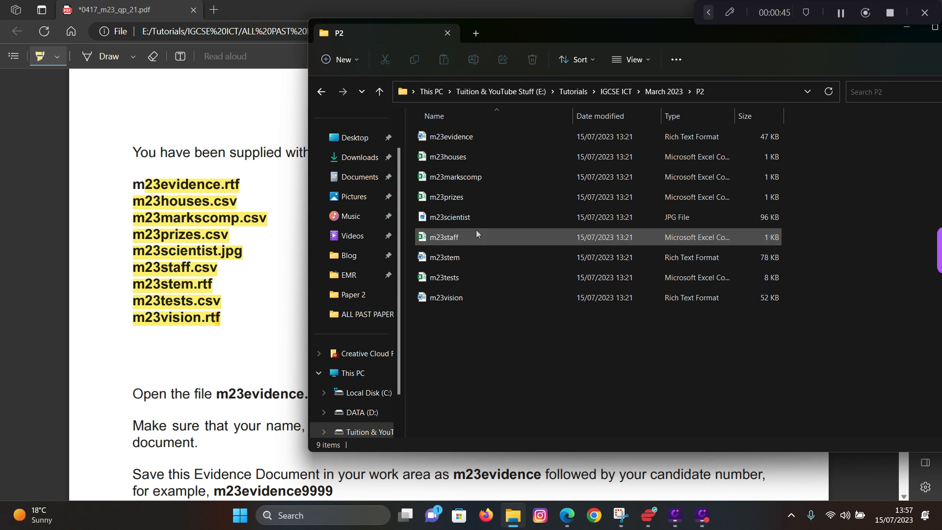
# - Bring the question paper forward and scroll down to the Task 1 evidence instructions
pyautogui.click(261, 343)
pyautogui.scroll(-2, 261, 344)
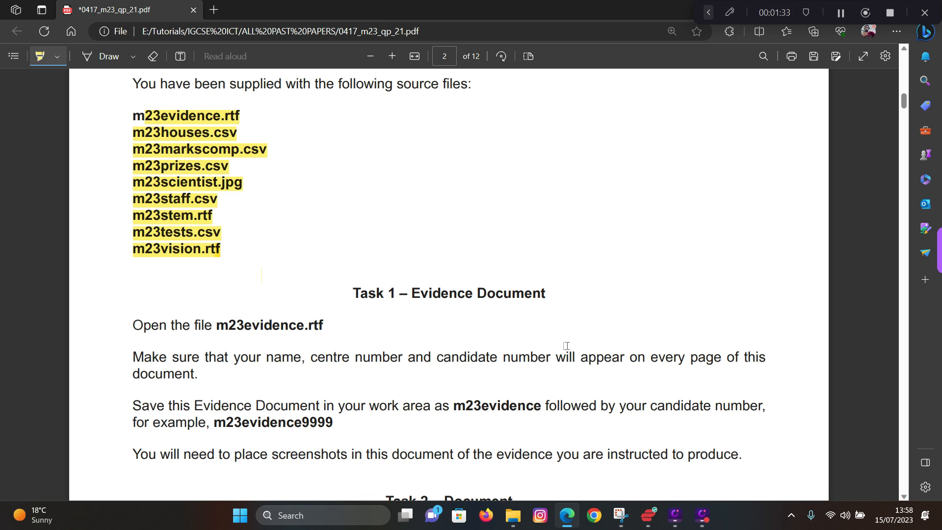
# - Open m23evidence from the P2 folder in Word and enable editing
pyautogui.click(513, 524)
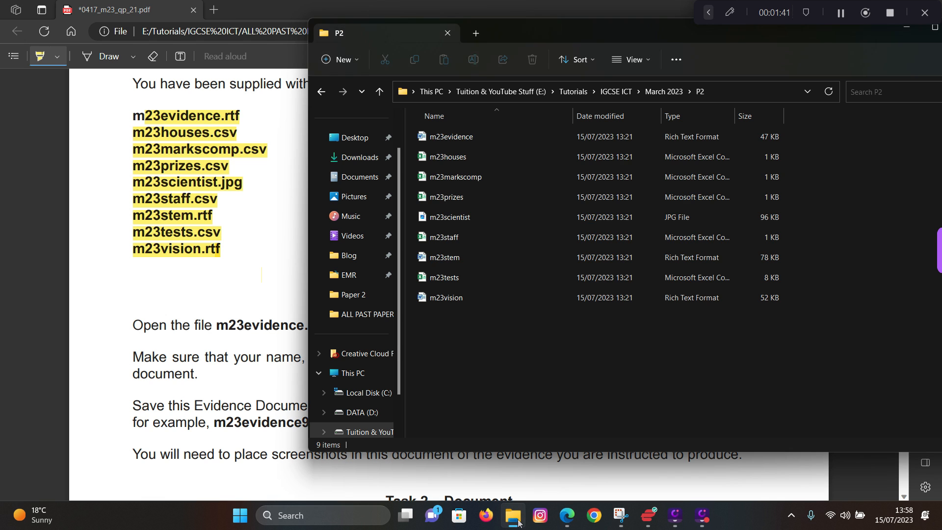
pyautogui.doubleClick(446, 139)
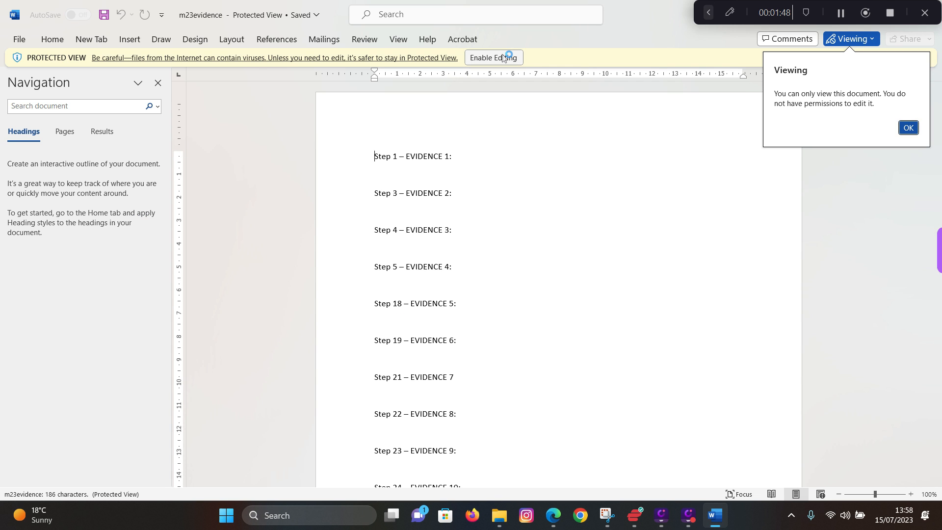
pyautogui.click(503, 57)
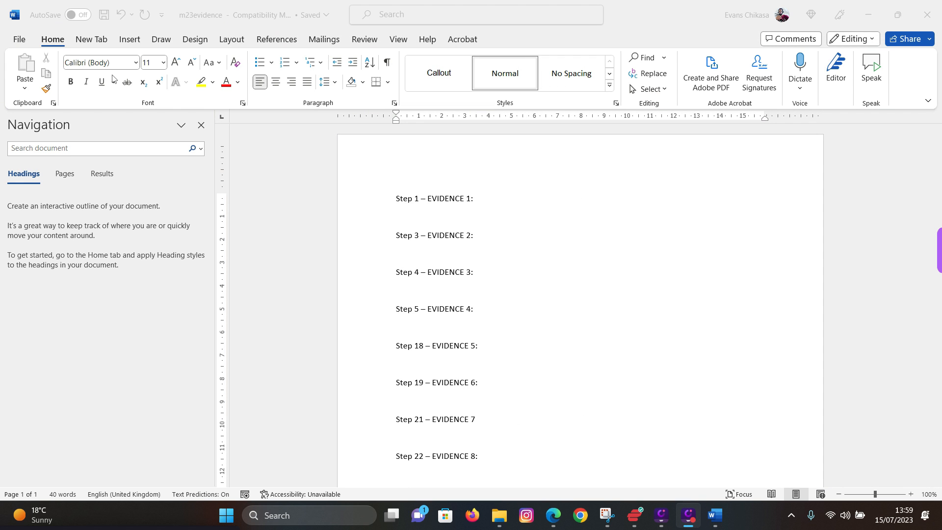
# - Close the Navigation pane and insert a Blank (Three Columns) header
pyautogui.click(201, 125)
pyautogui.scroll(3, 319, 191)
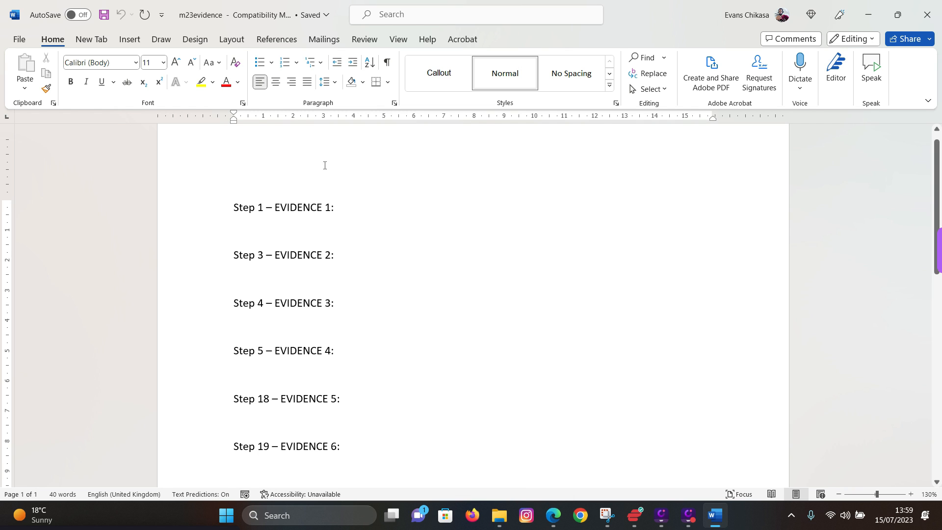
pyautogui.doubleClick(295, 149)
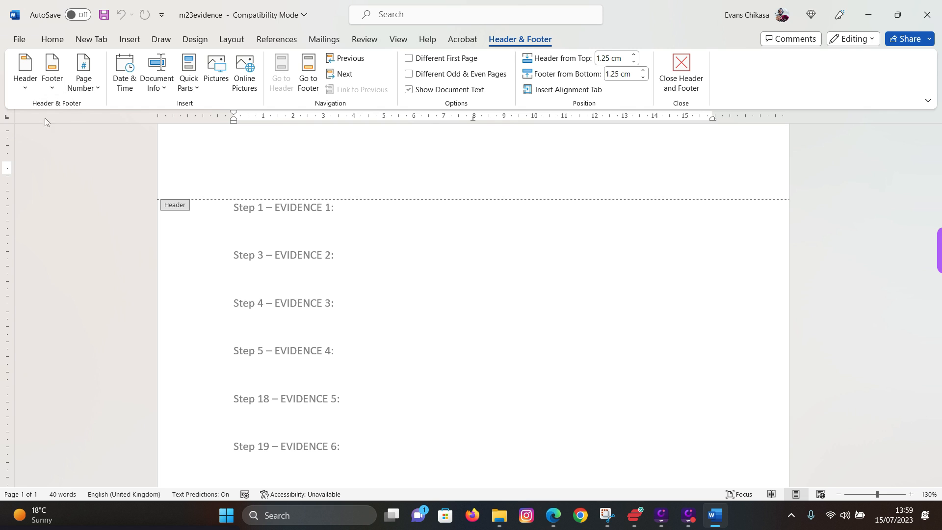
pyautogui.click(23, 86)
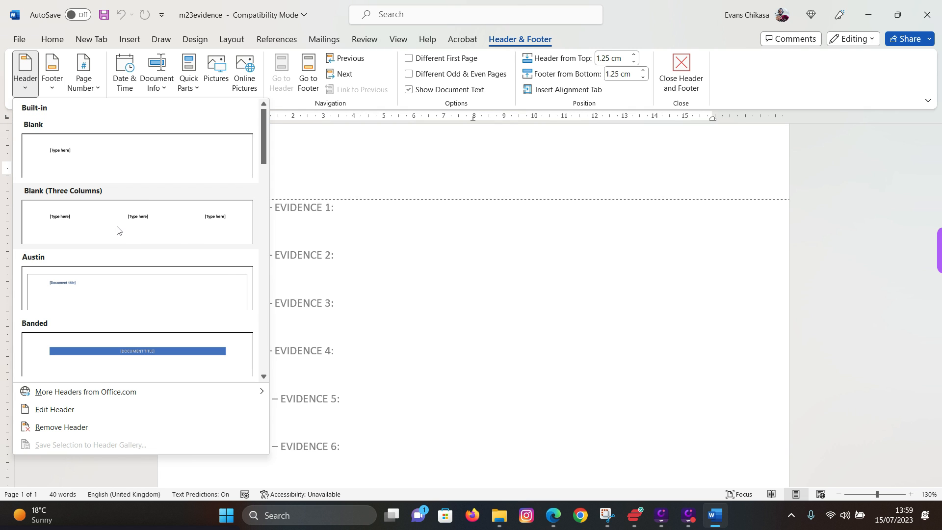
pyautogui.click(120, 221)
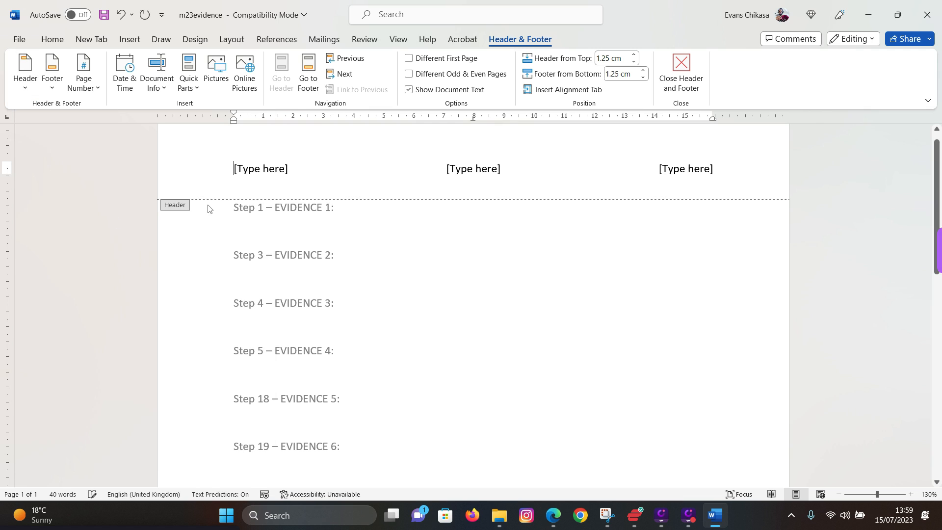
# - Fill the header with the candidate's name, the centre number and the candidate number, then close the header
pyautogui.click(266, 176)
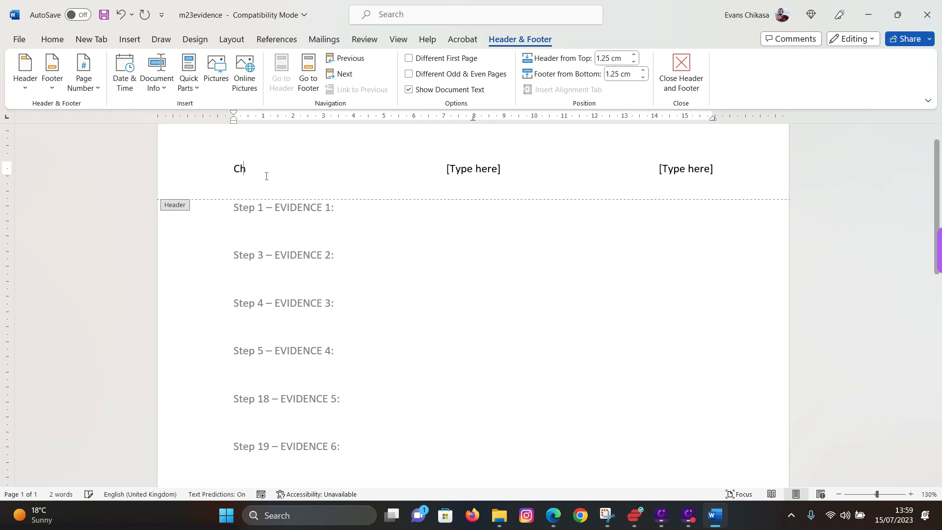
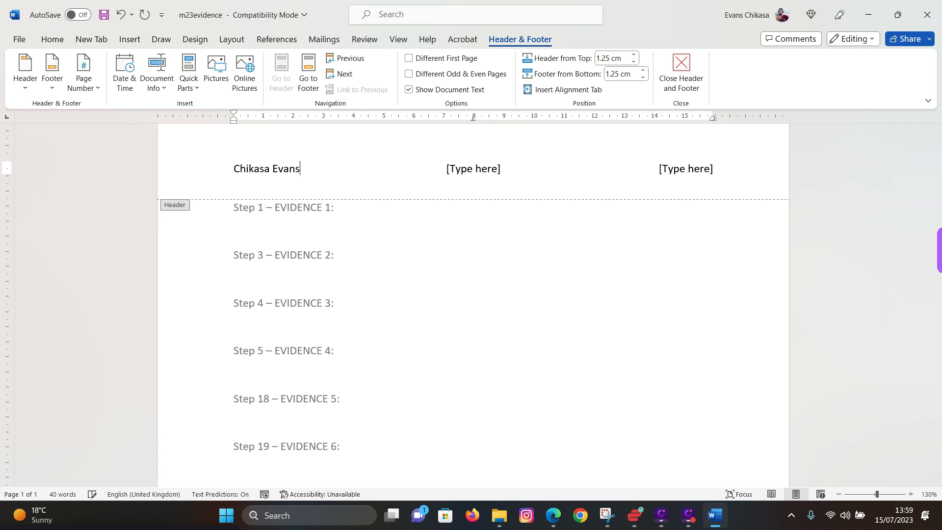
pyautogui.click(459, 169)
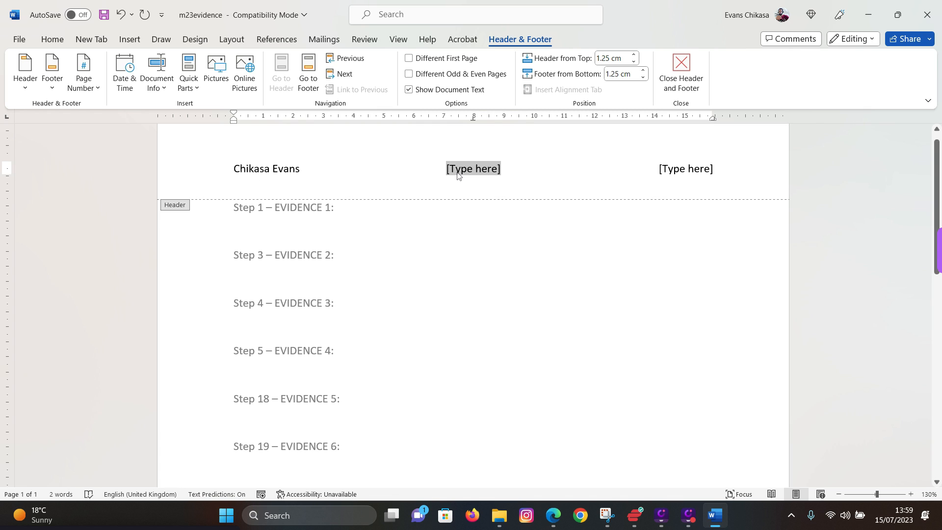
pyautogui.write('AE')
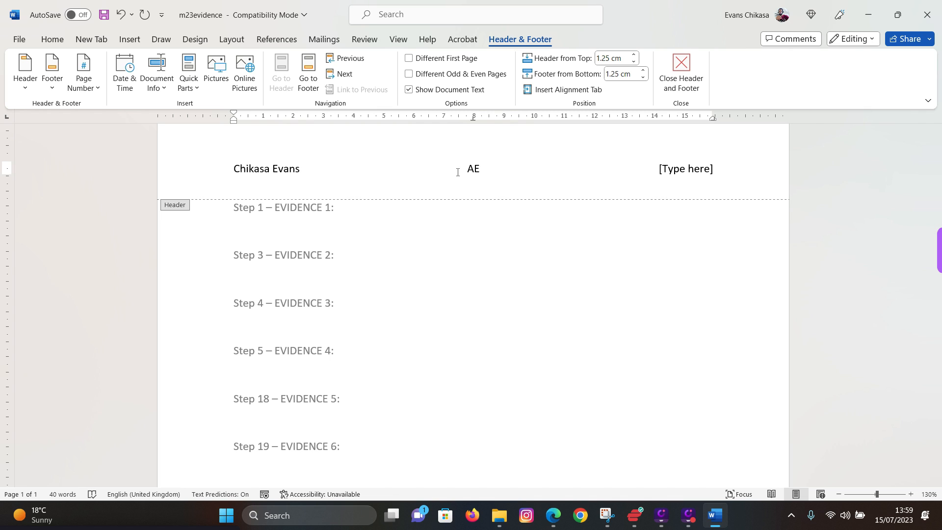
pyautogui.write('361')
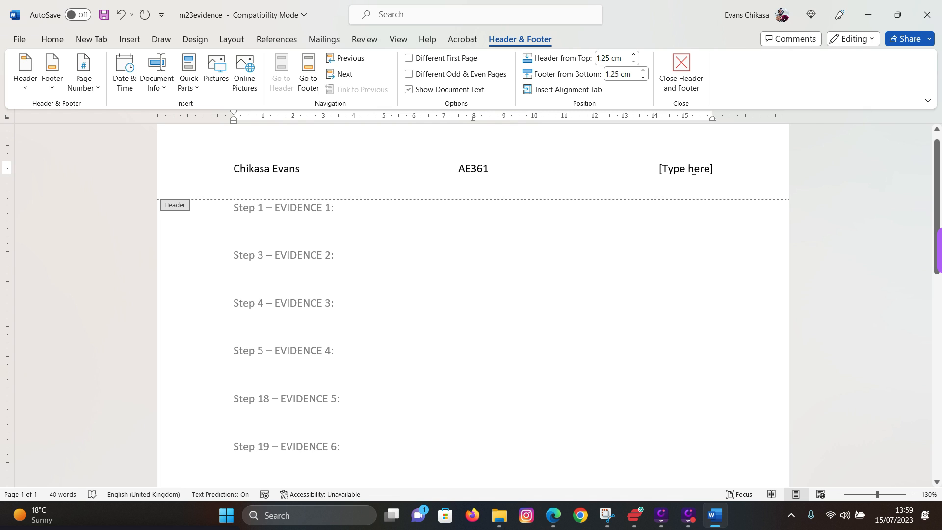
pyautogui.click(689, 172)
pyautogui.write('0001')
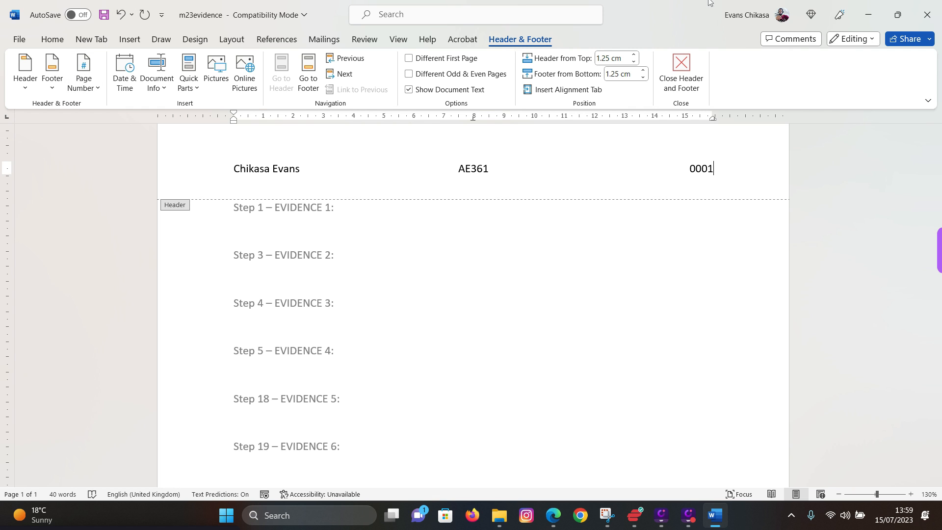
pyautogui.click(681, 71)
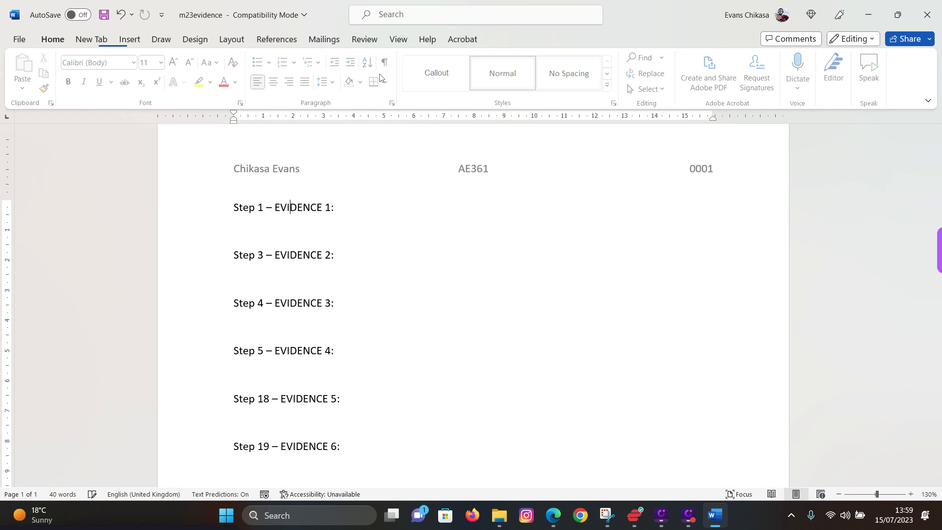
# - Save the evidence document as m23evidence0001 in Word Document (*.docx) format, accepting the format upgrade
pyautogui.click(20, 39)
pyautogui.click(49, 198)
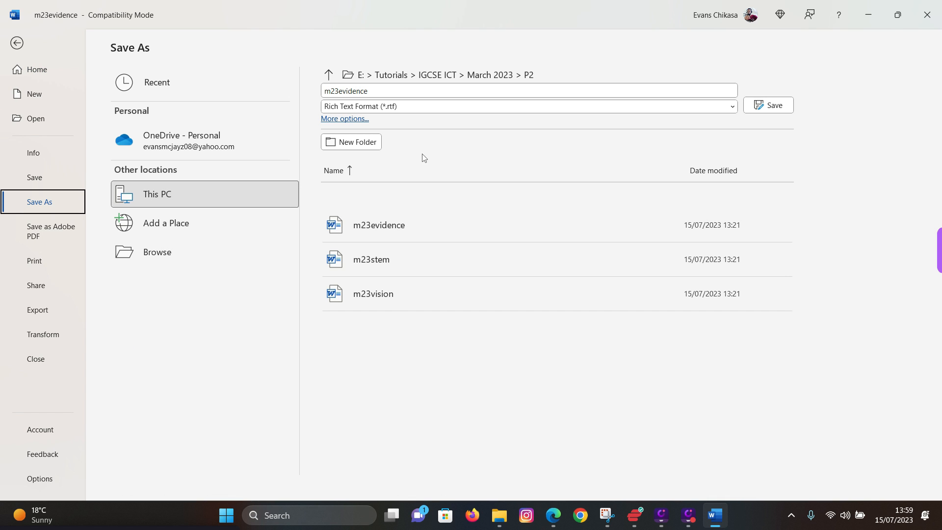
pyautogui.click(458, 112)
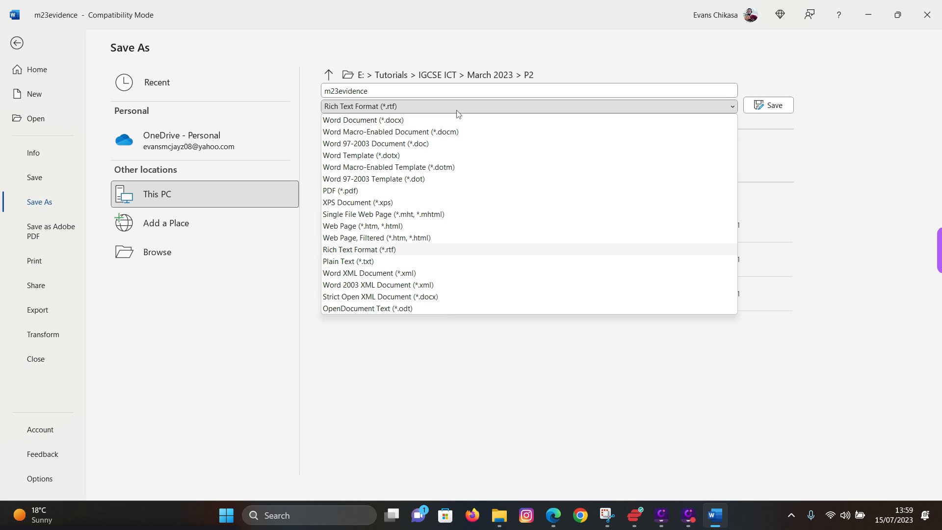
pyautogui.click(373, 121)
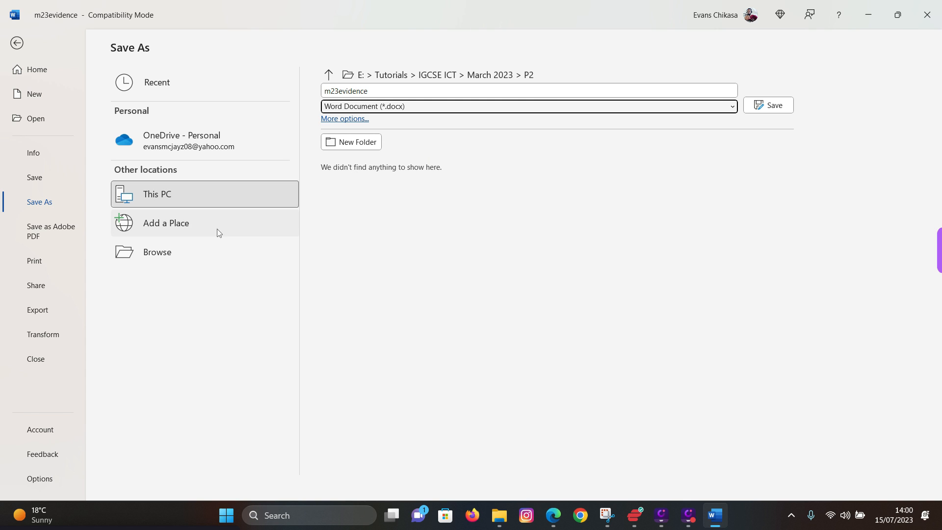
pyautogui.click(166, 252)
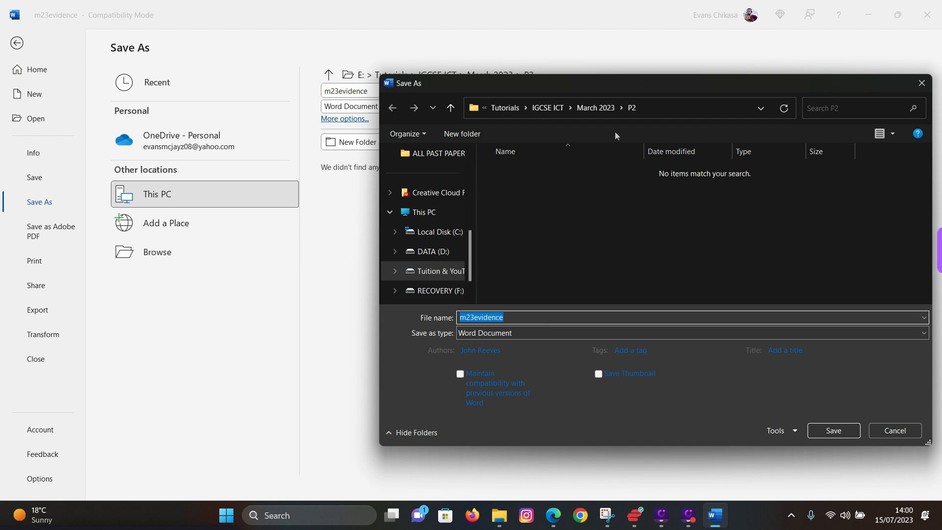
pyautogui.click(512, 317)
pyautogui.write('0001')
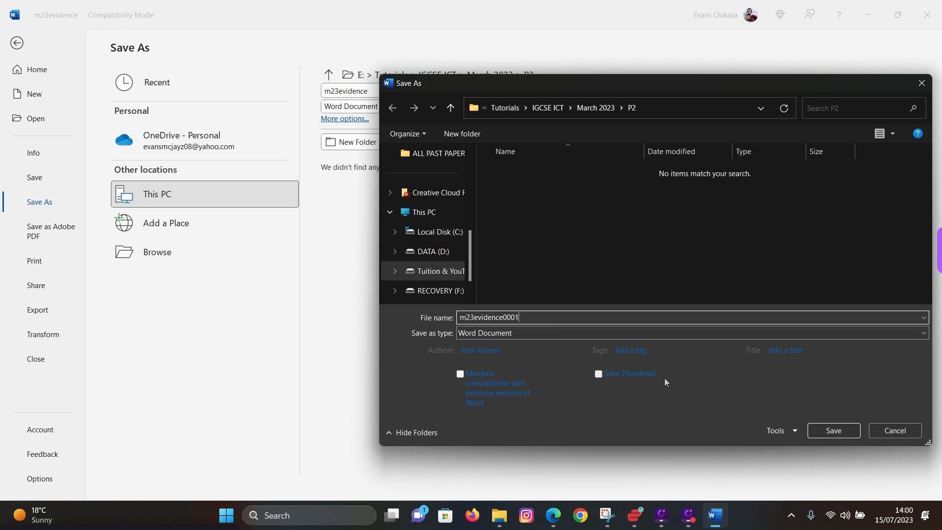
pyautogui.click(833, 430)
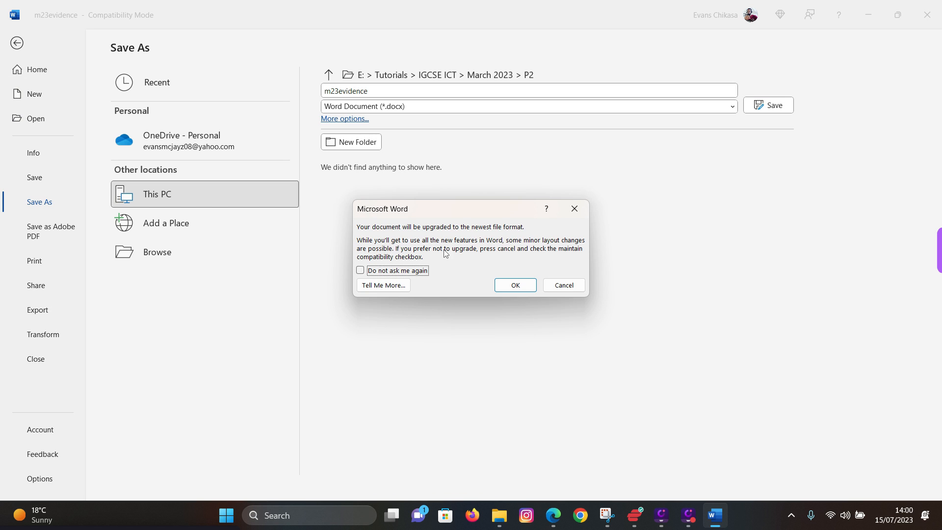
pyautogui.click(515, 289)
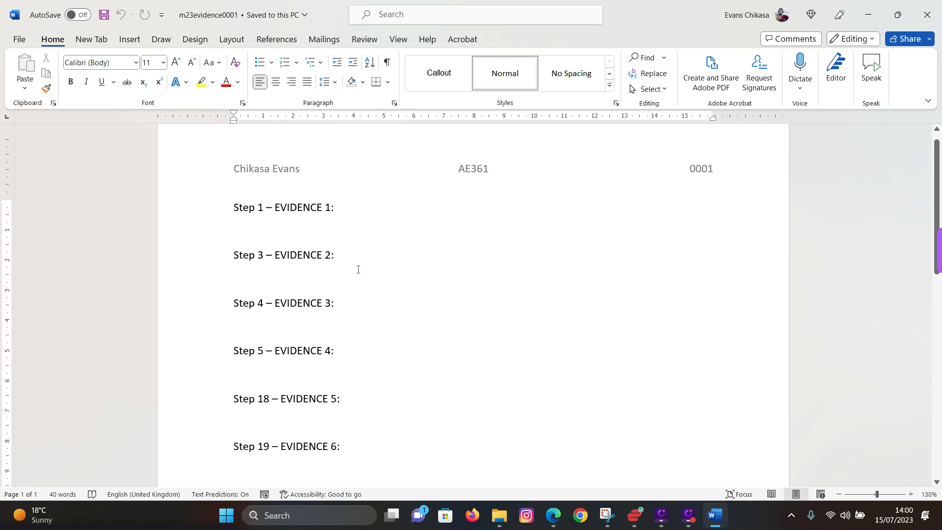
# - Scroll the question paper down to Task 2 and bring the P2 folder up again
pyautogui.click(553, 515)
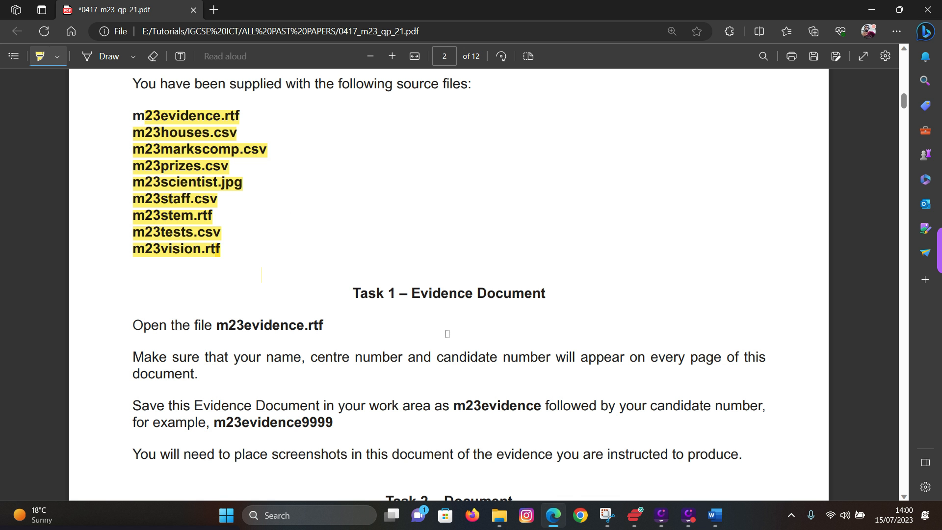
pyautogui.scroll(-5, 447, 333)
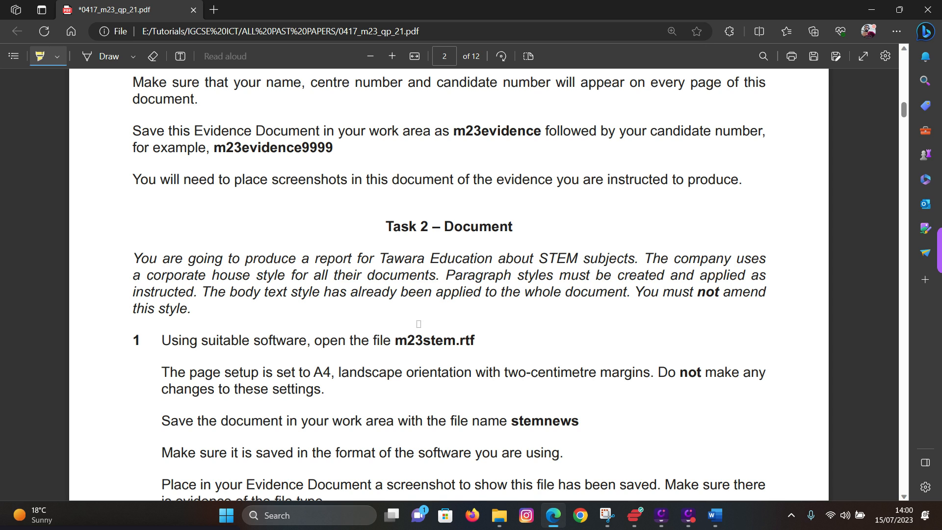
pyautogui.scroll(-1, 417, 324)
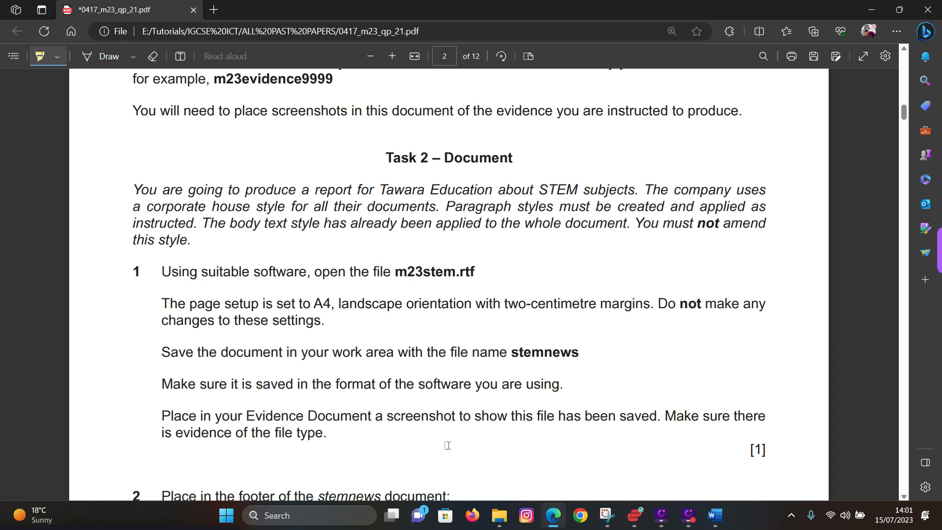
pyautogui.click(493, 512)
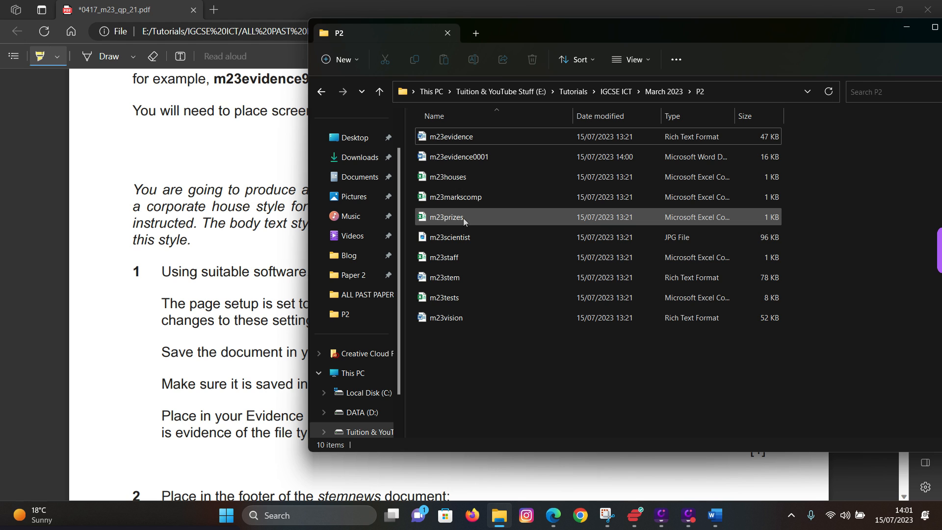
# - Open m23stem in Word, enable editing and close the Navigation pane
pyautogui.click(462, 278)
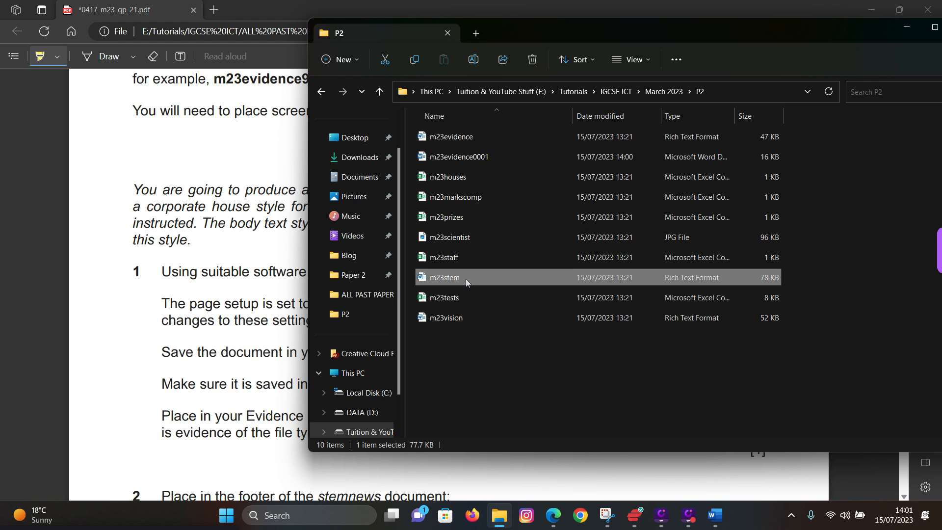
pyautogui.doubleClick(466, 278)
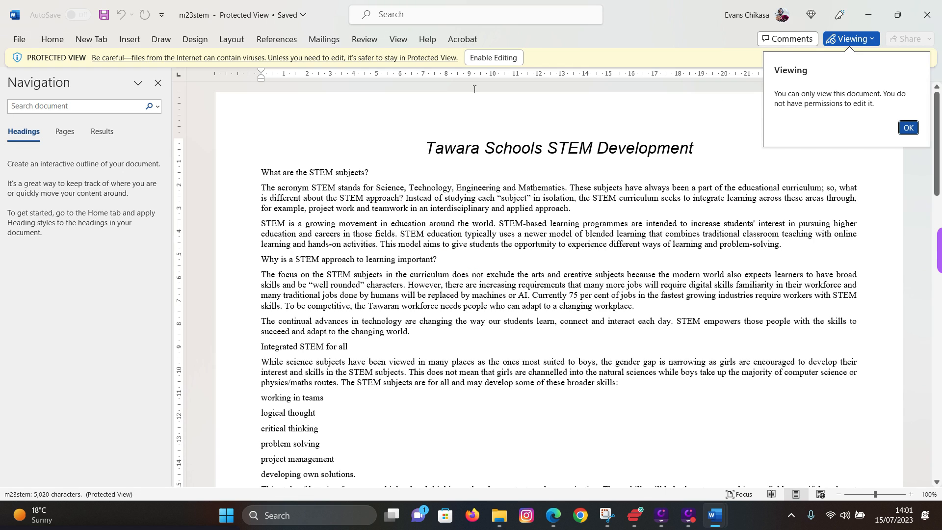
pyautogui.click(493, 58)
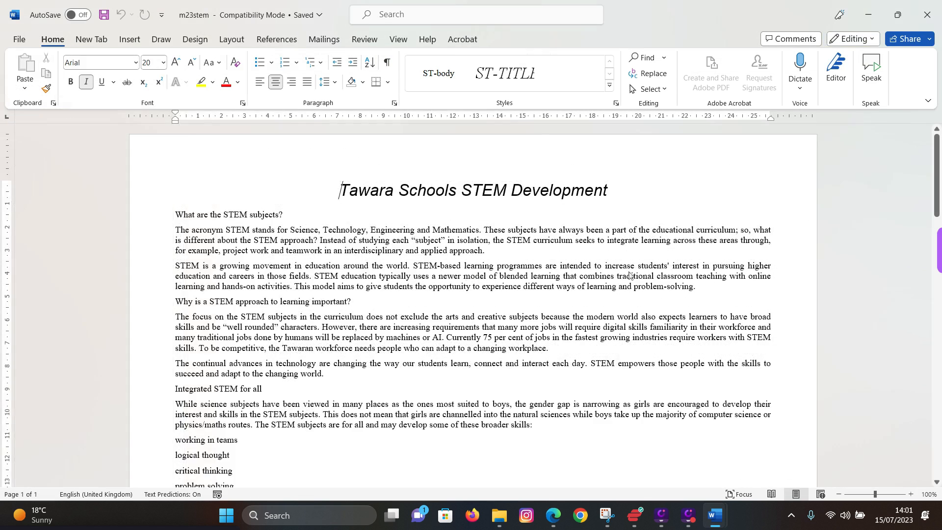
pyautogui.click(204, 125)
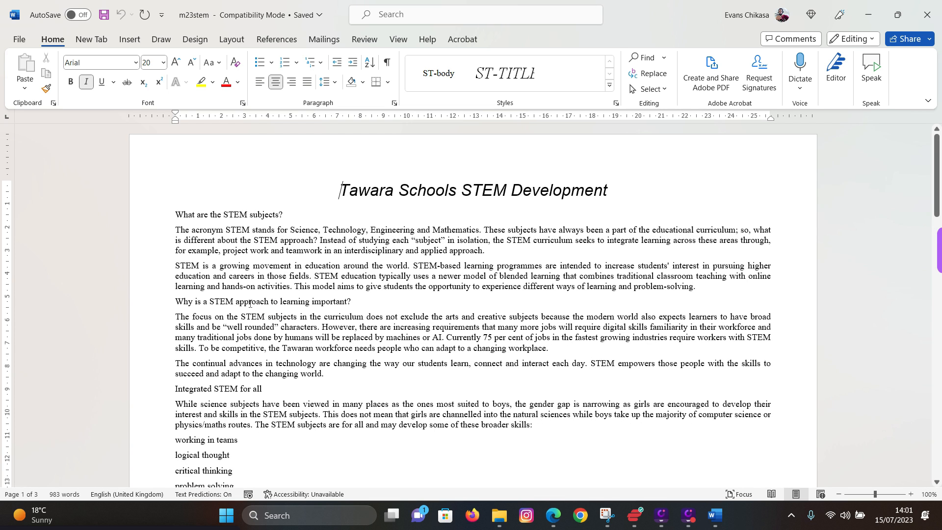
# - Select the opening paragraphs to inspect their style, then return to the exam paper
pyautogui.click(230, 239)
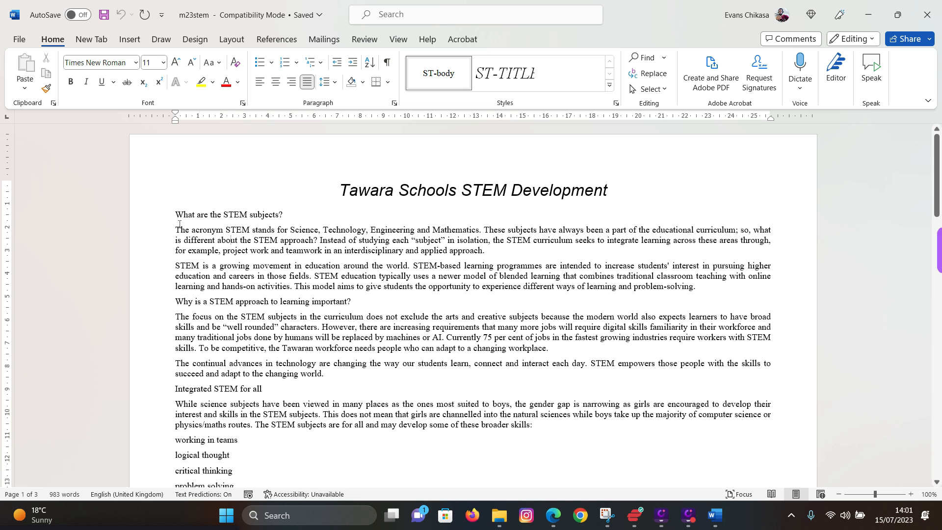
pyautogui.moveTo(179, 225); pyautogui.dragTo(241, 305)
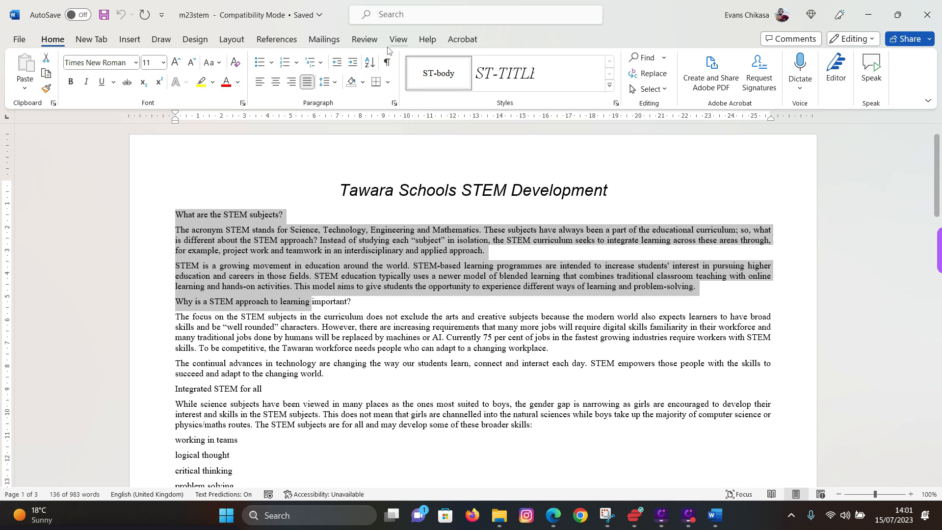
pyautogui.click(438, 300)
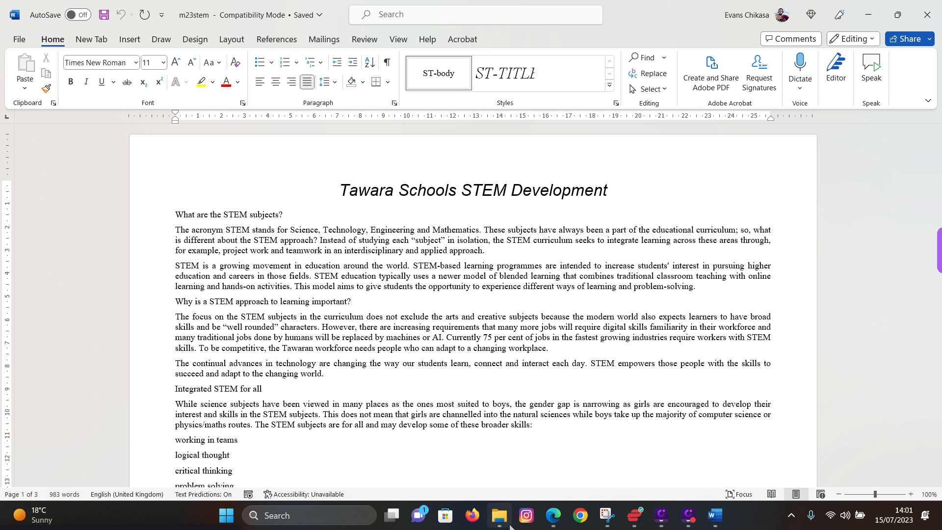
pyautogui.click(553, 515)
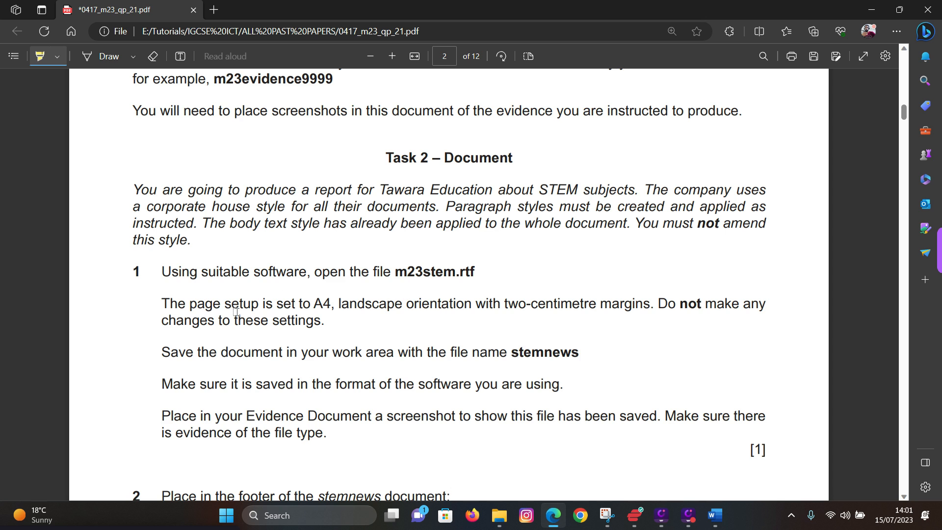
# - Highlight the file name 'stemnews' in the question paper and switch back to the m23stem document
pyautogui.scroll(-1, 233, 337)
pyautogui.scroll(1, 234, 385)
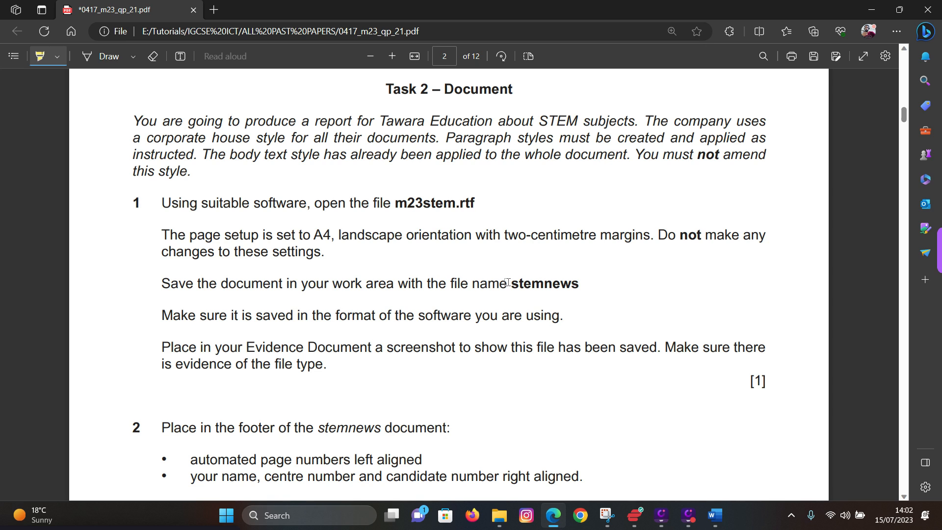
pyautogui.moveTo(509, 282); pyautogui.dragTo(572, 284)
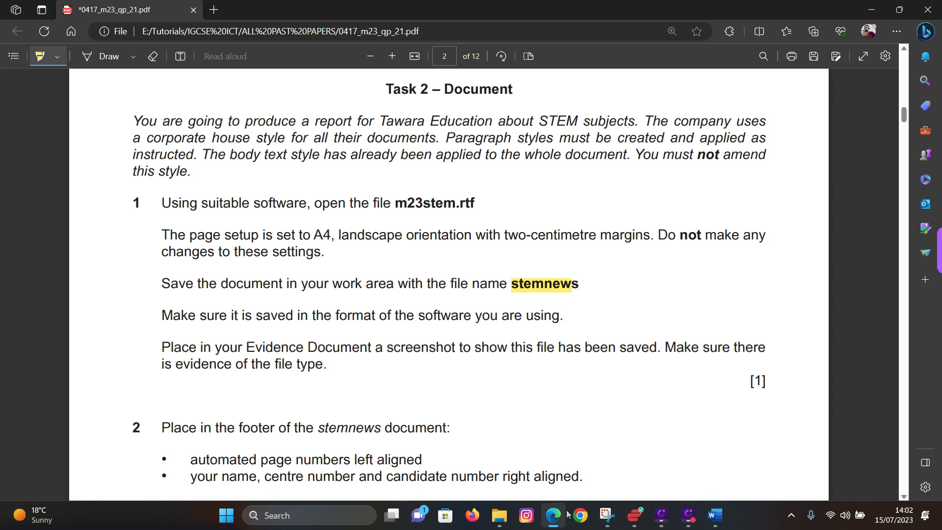
pyautogui.moveTo(500, 521)
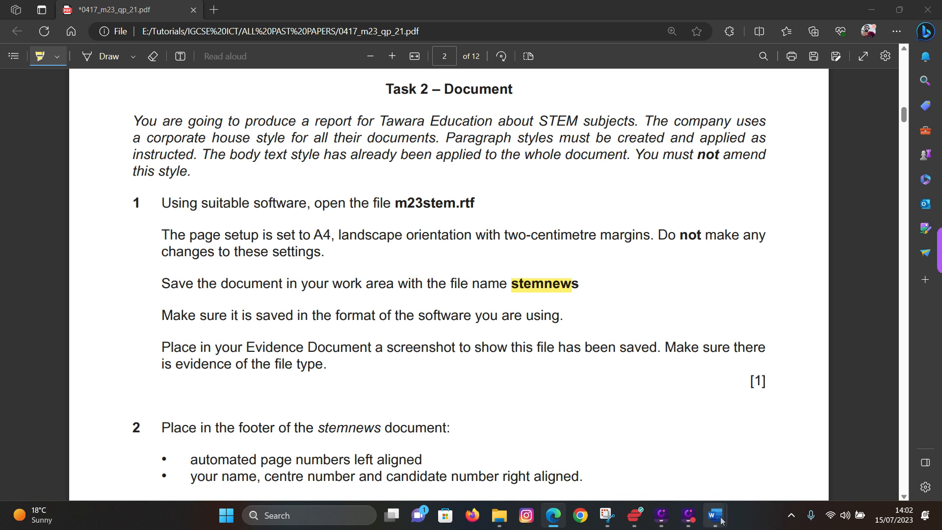
pyautogui.moveTo(715, 515)
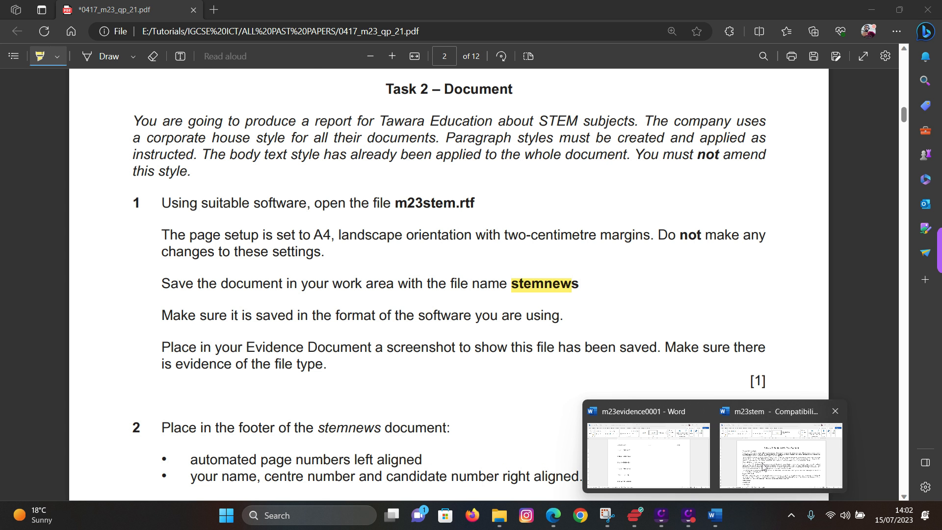
pyautogui.click(755, 486)
# - Begin saving m23stem as stemnews with Word Document chosen as the file type
pyautogui.click(18, 40)
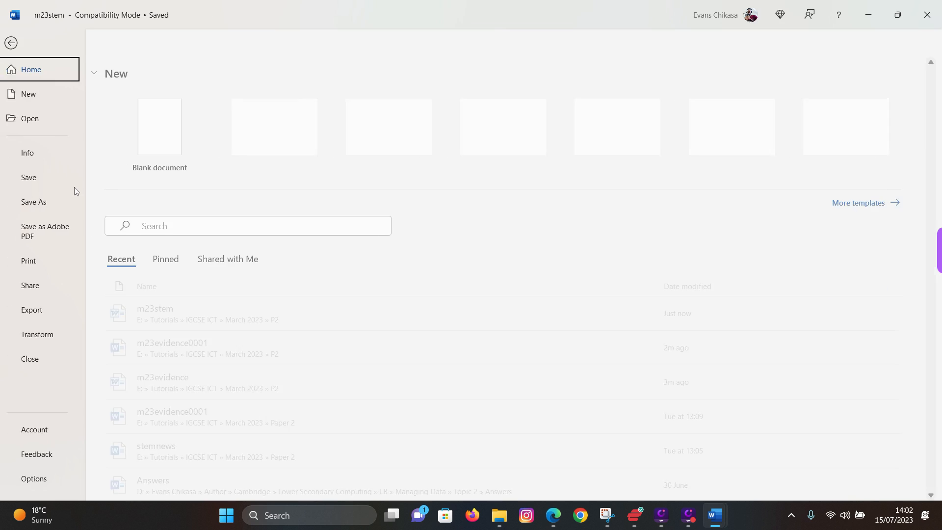
pyautogui.click(40, 202)
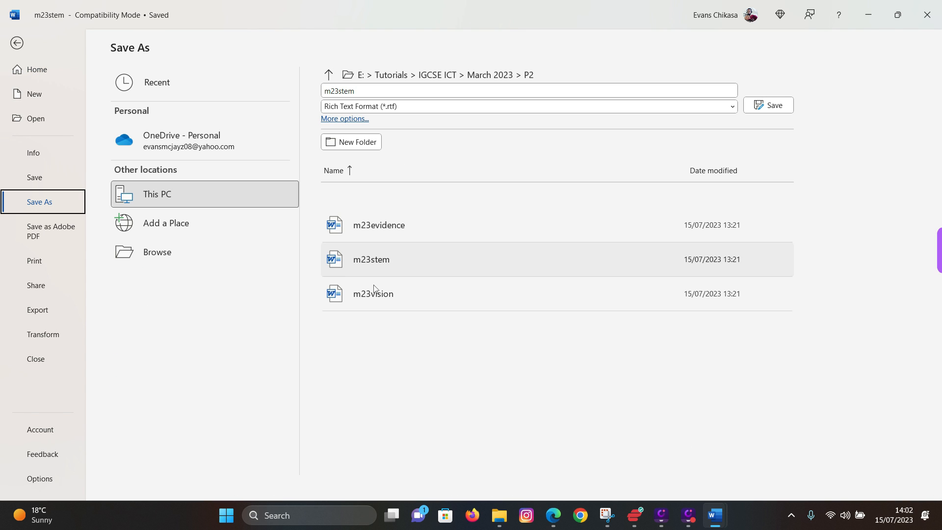
pyautogui.click(196, 253)
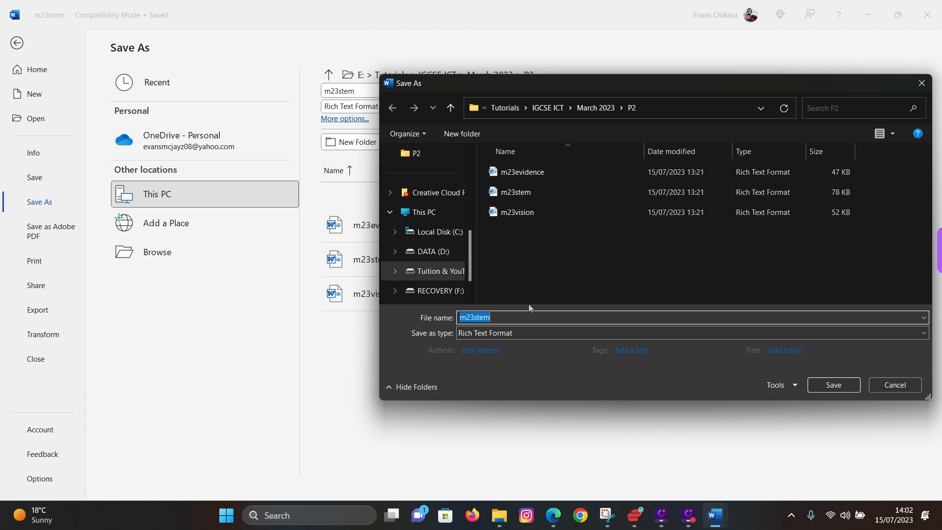
pyautogui.write('s')
pyautogui.click(569, 334)
pyautogui.click(511, 349)
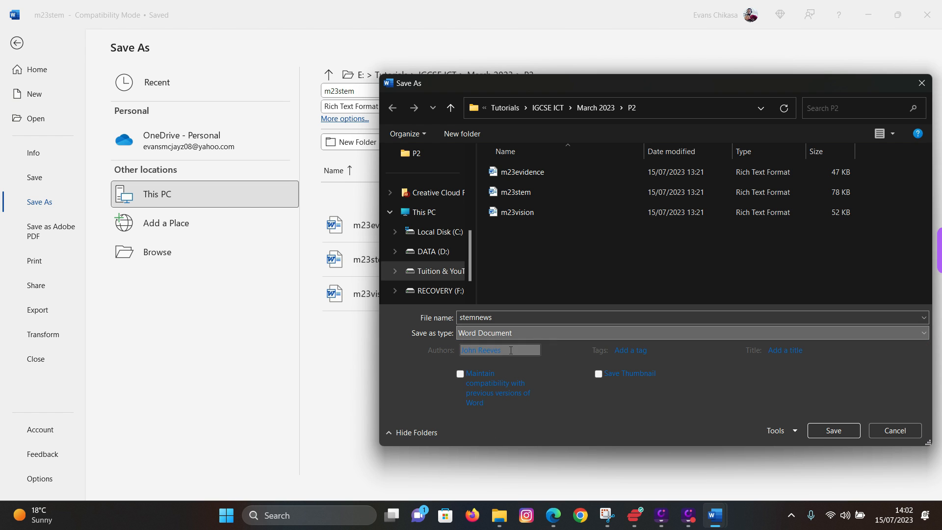
# - Highlight the saved-format requirement in the exam paper, then return to the save window
pyautogui.click(553, 515)
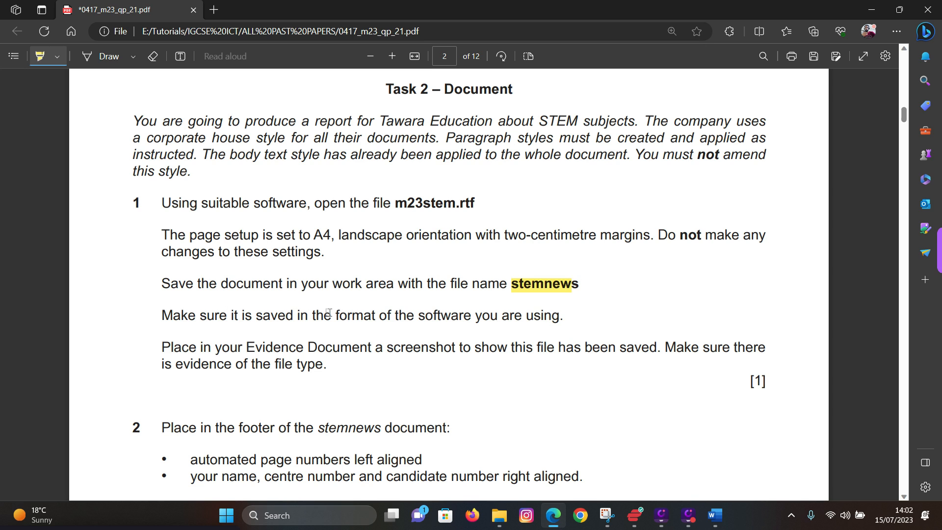
pyautogui.moveTo(286, 316); pyautogui.dragTo(559, 317)
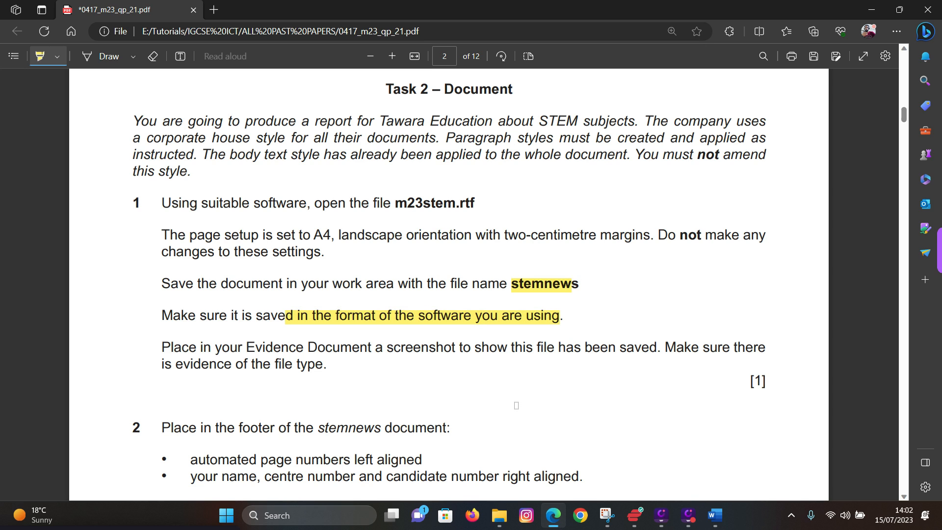
pyautogui.moveTo(715, 516)
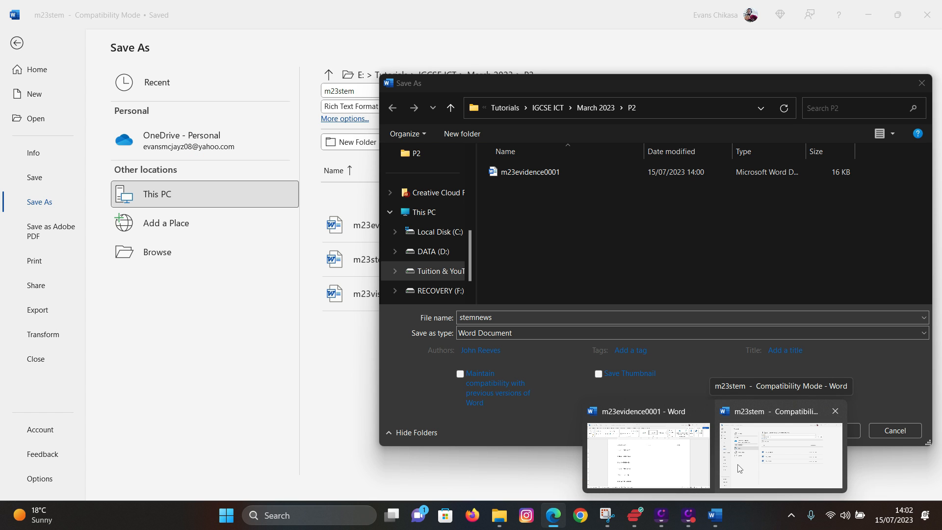
pyautogui.click(740, 468)
# - Confirm Word Document format and save stemnews, accepting the format upgrade, then return to the paper
pyautogui.click(501, 334)
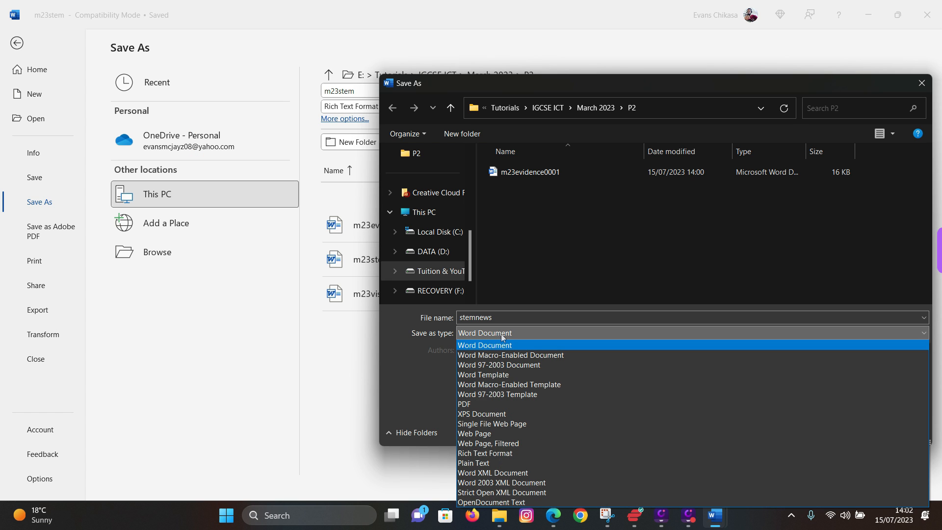
pyautogui.click(496, 344)
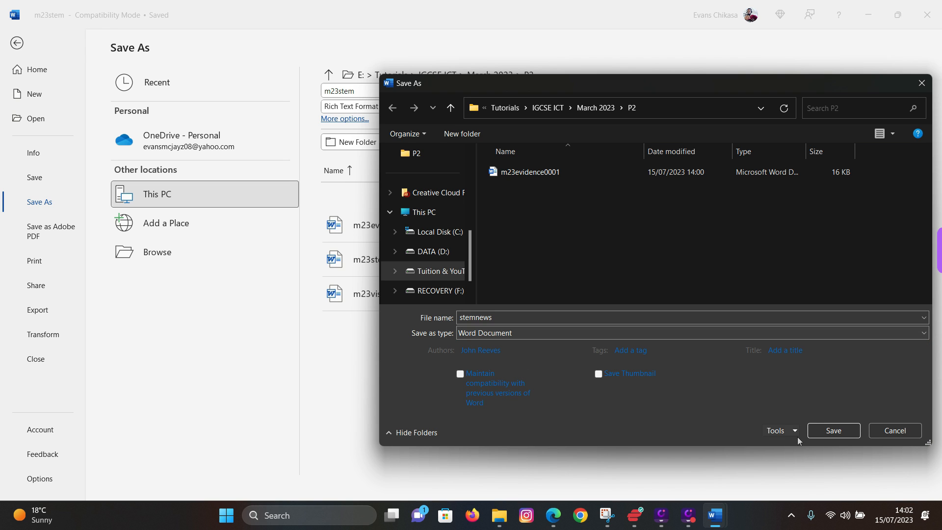
pyautogui.click(826, 430)
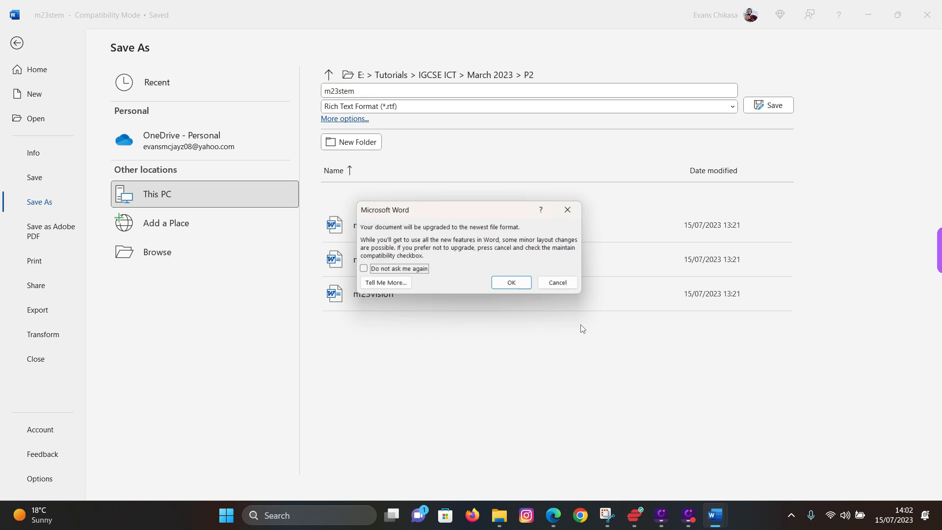
pyautogui.click(515, 285)
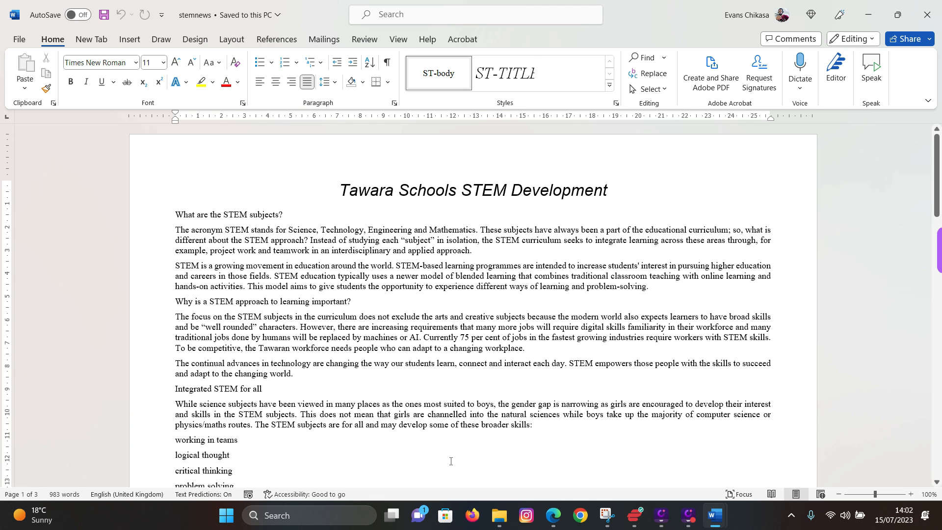
pyautogui.click(553, 515)
# - Highlight 'the file type' in the paper and show the P2 folder listing stemnews
pyautogui.scroll(-1, 214, 335)
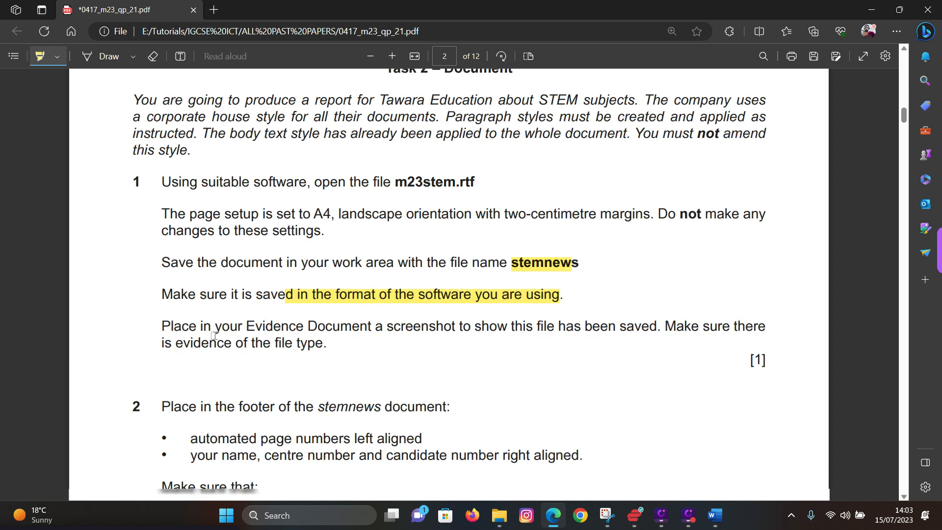
pyautogui.scroll(-1, 213, 335)
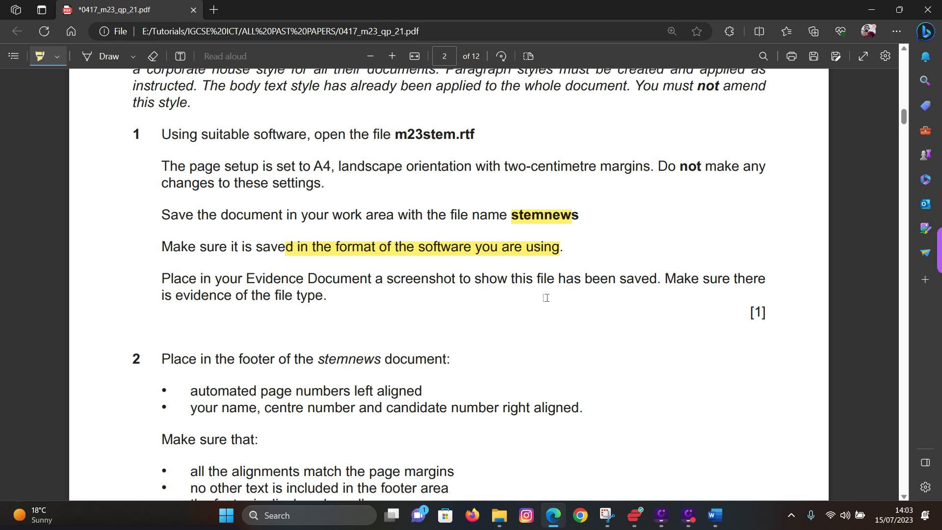
pyautogui.moveTo(251, 296); pyautogui.dragTo(328, 296)
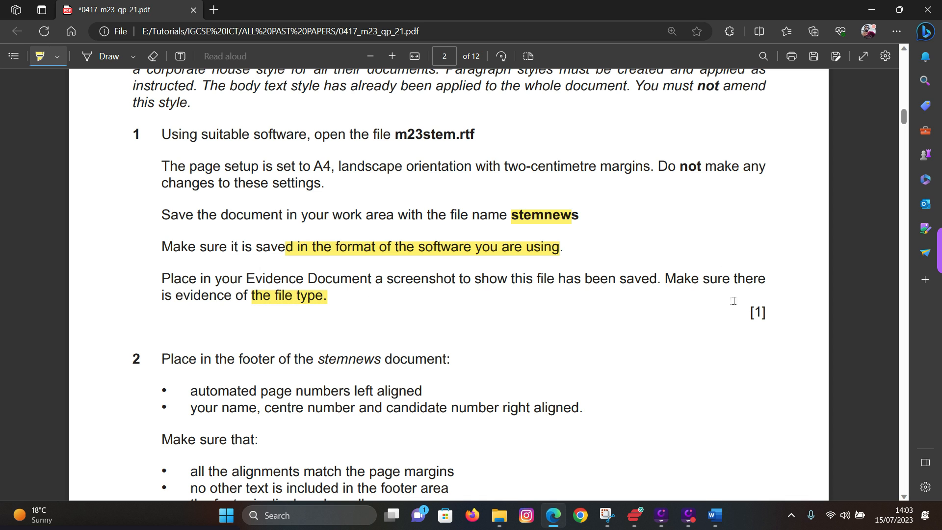
pyautogui.click(499, 515)
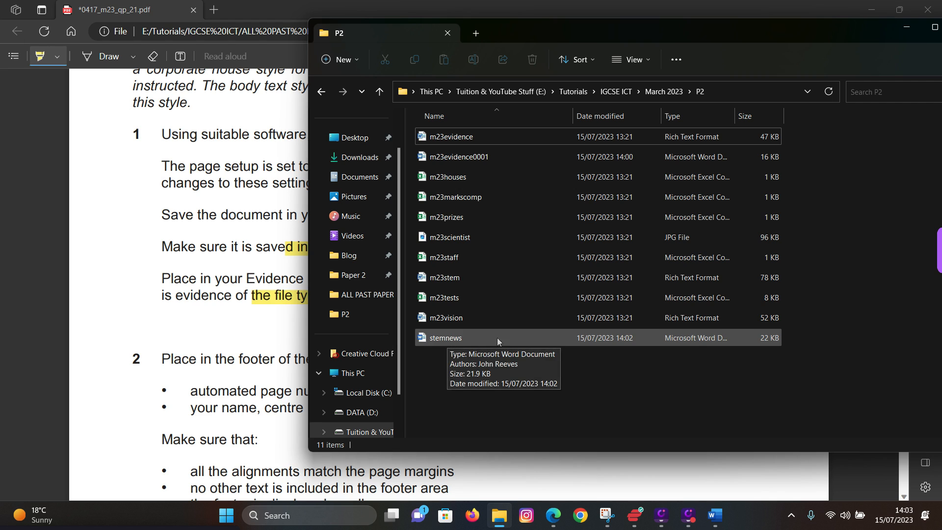
pyautogui.click(522, 339)
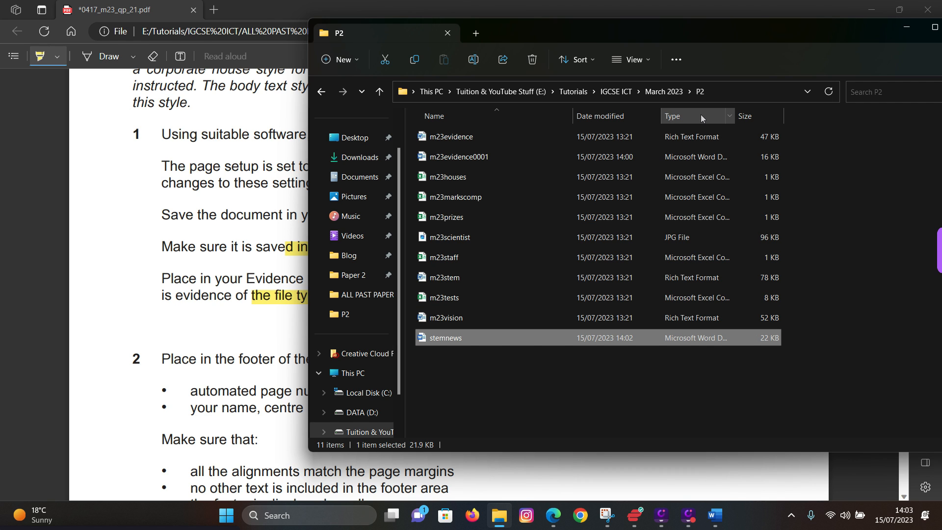
pyautogui.rightClick(801, 115)
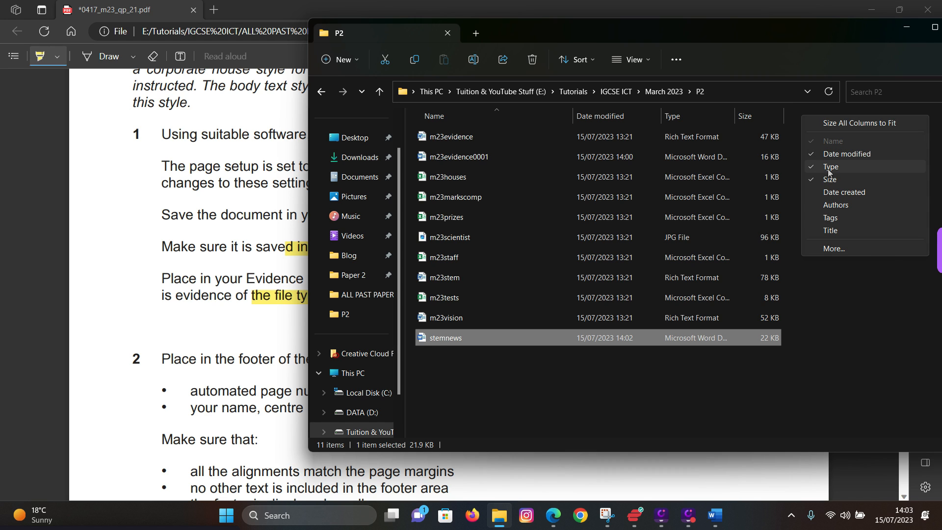
pyautogui.click(826, 252)
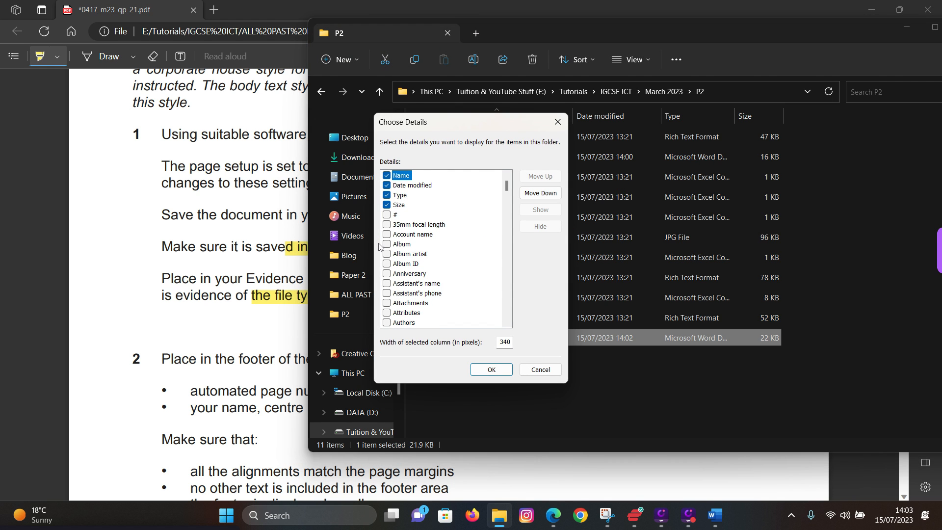
pyautogui.scroll(-20, 397, 246)
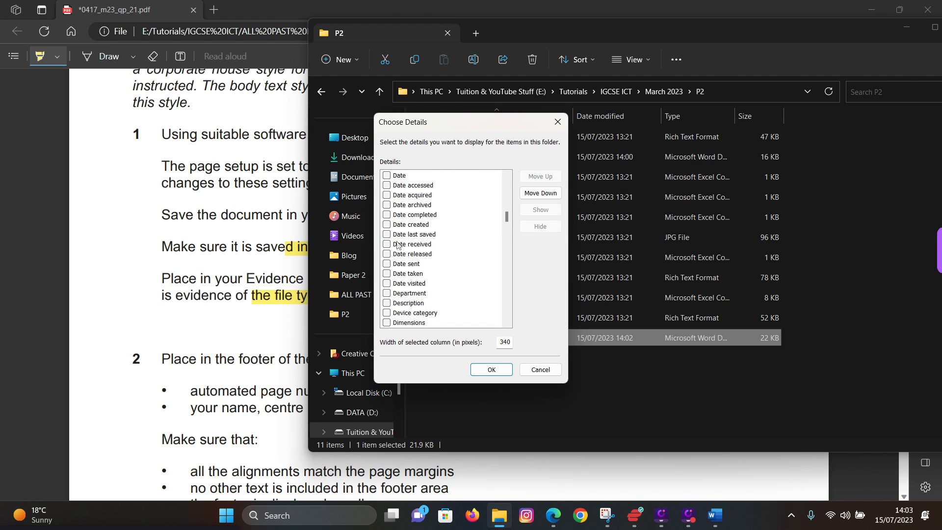
pyautogui.scroll(-20, 396, 246)
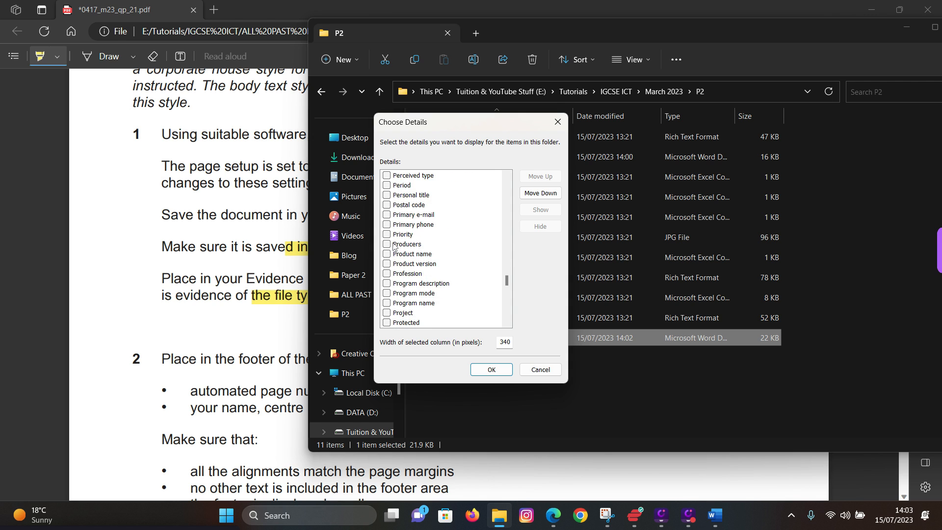
pyautogui.scroll(-10, 396, 247)
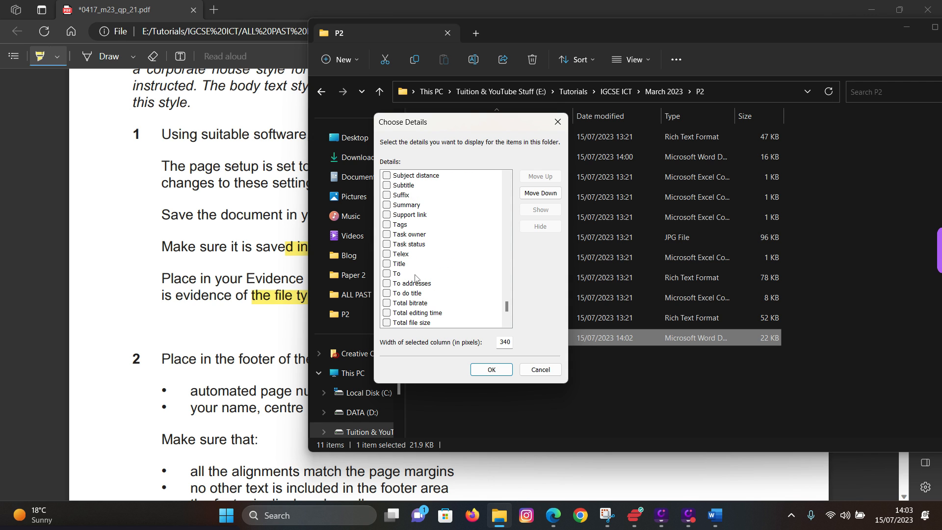
pyautogui.scroll(-3, 416, 275)
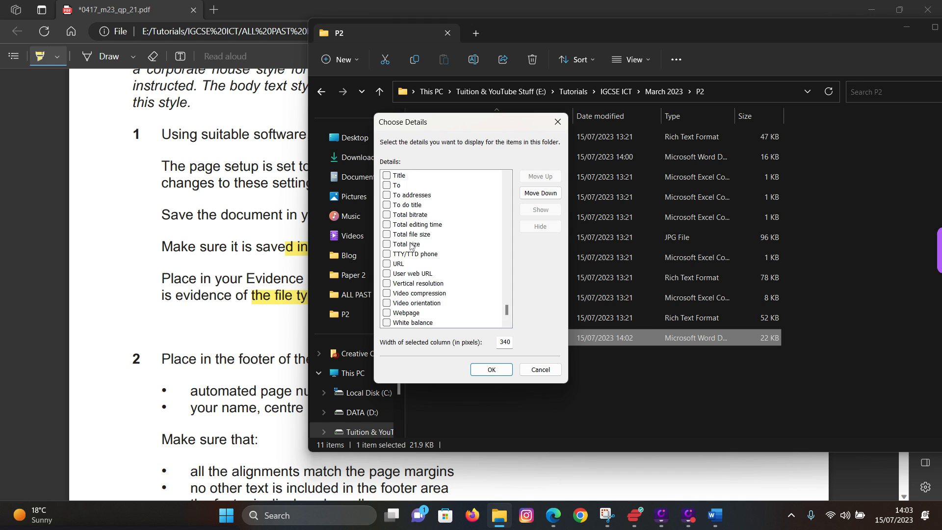
pyautogui.scroll(3, 414, 237)
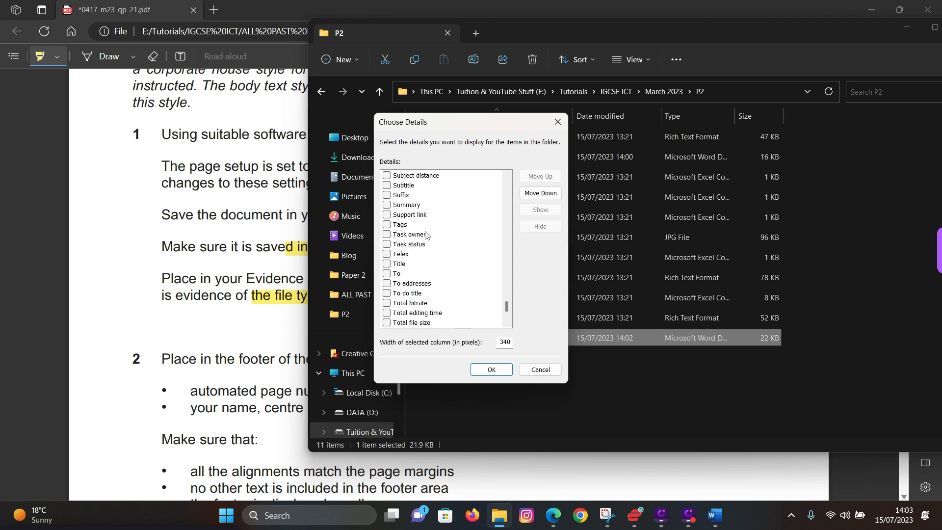
pyautogui.click(541, 370)
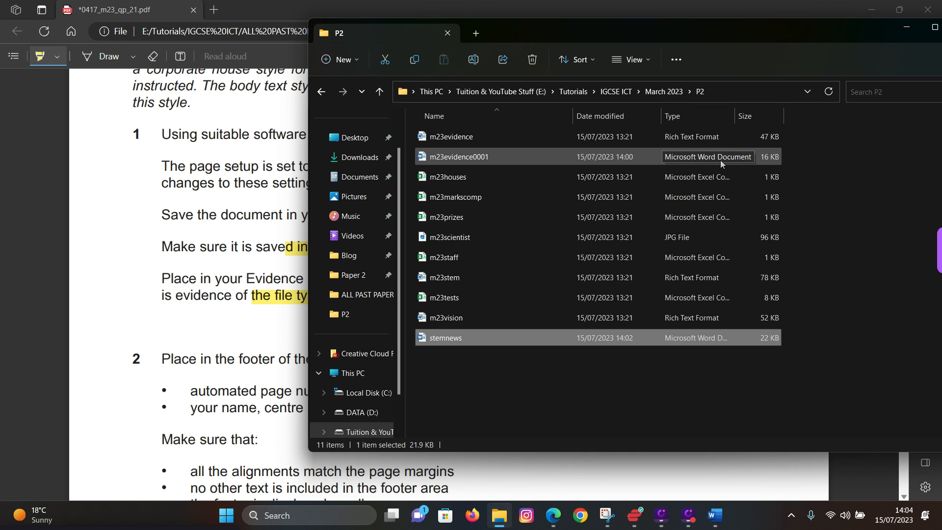
# - Autofit and widen the Type column so full file type names are readable, then clear the selection
pyautogui.doubleClick(734, 115)
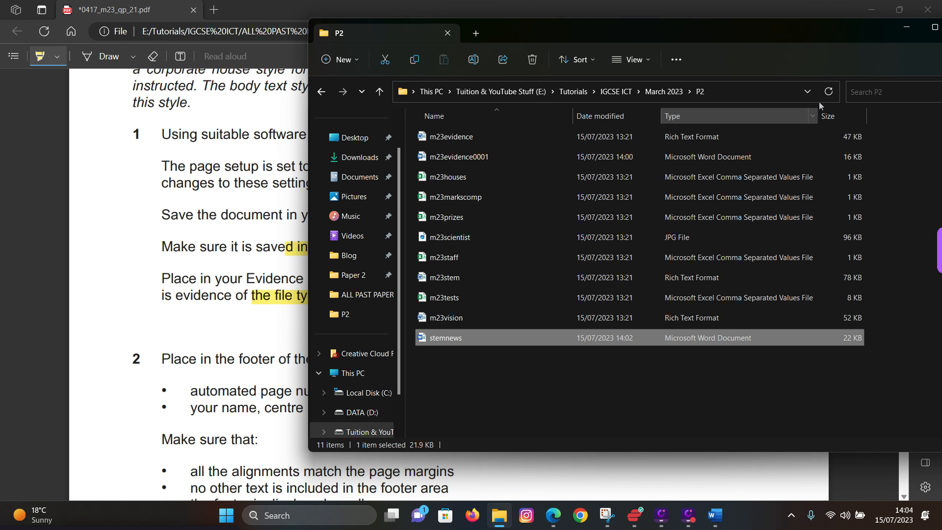
pyautogui.moveTo(817, 118)
pyautogui.mouseDown()
pyautogui.moveTo(711, 122)
pyautogui.moveTo(854, 126)
pyautogui.moveTo(826, 125)
pyautogui.mouseUp()
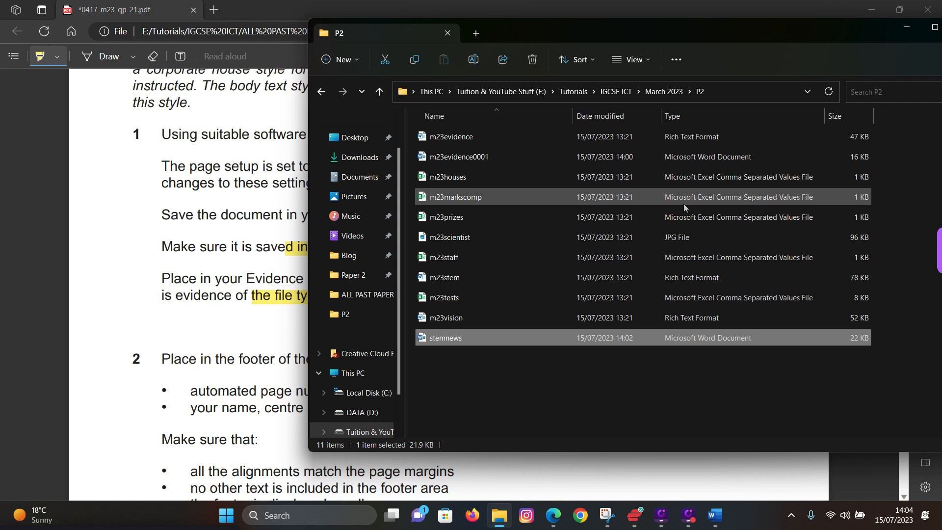
pyautogui.click(583, 385)
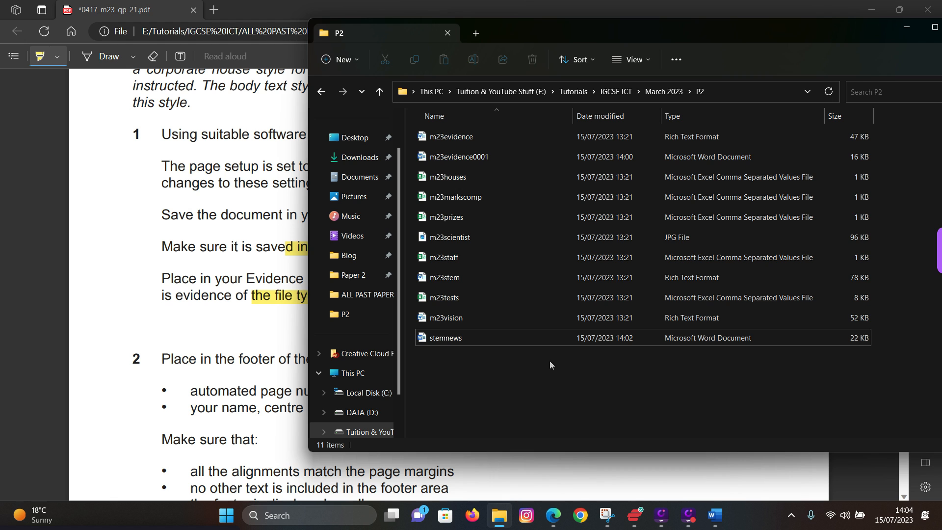
# - Capture the P2 folder listing with Snipping Tool, copy it, and return to stemnews in Word
pyautogui.click(606, 515)
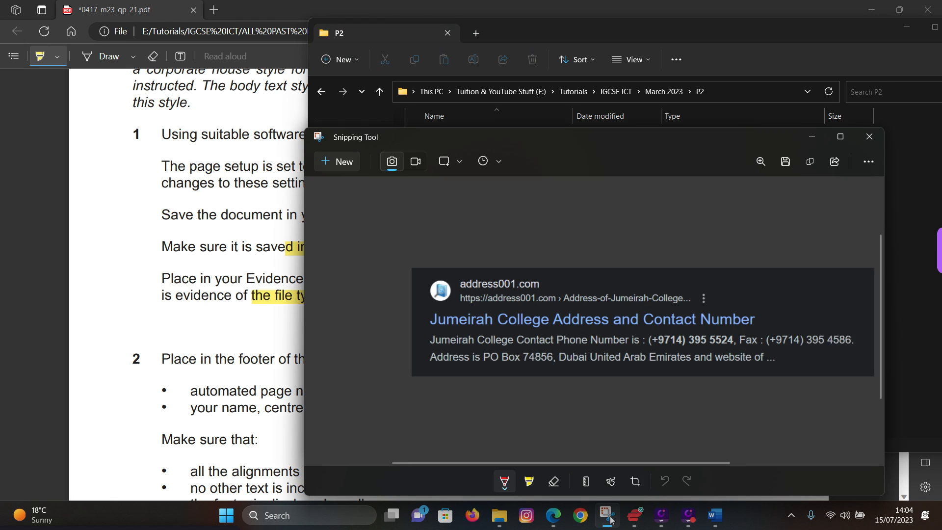
pyautogui.click(342, 163)
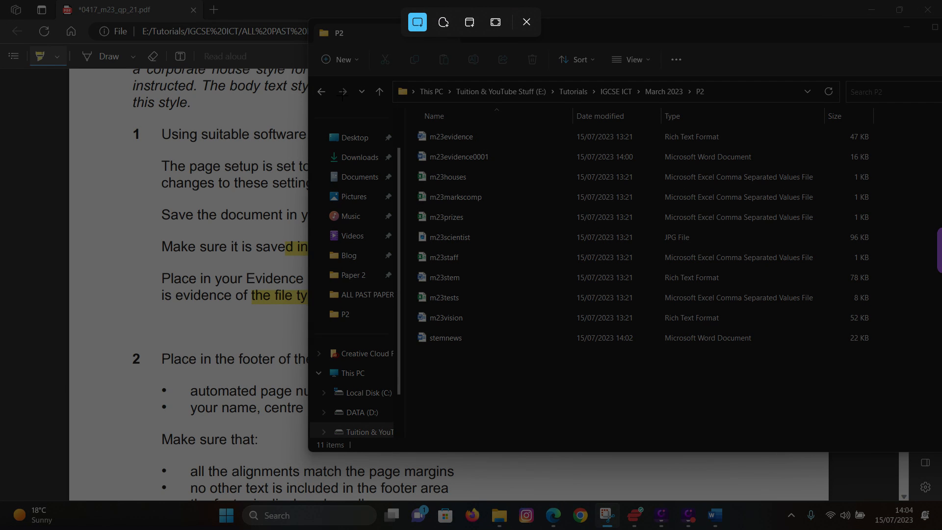
pyautogui.moveTo(315, 79); pyautogui.dragTo(896, 349)
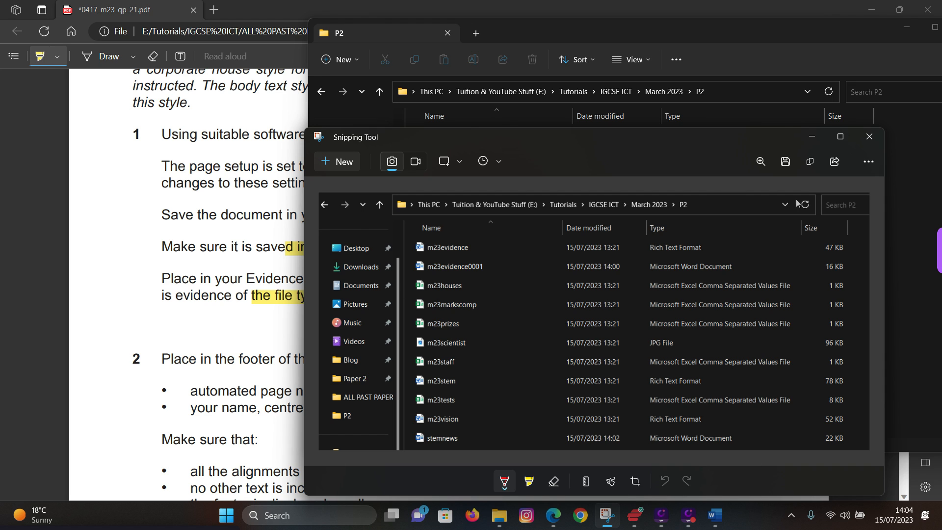
pyautogui.click(810, 163)
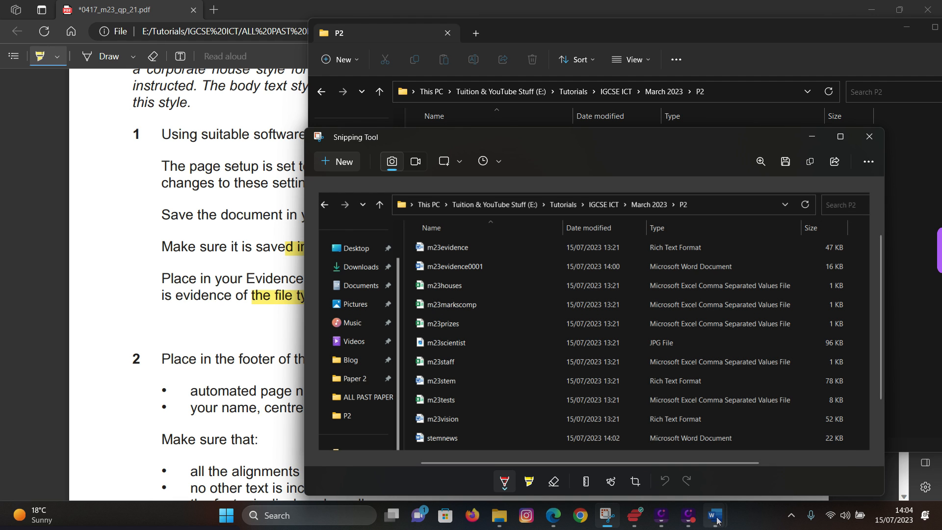
pyautogui.moveTo(717, 520)
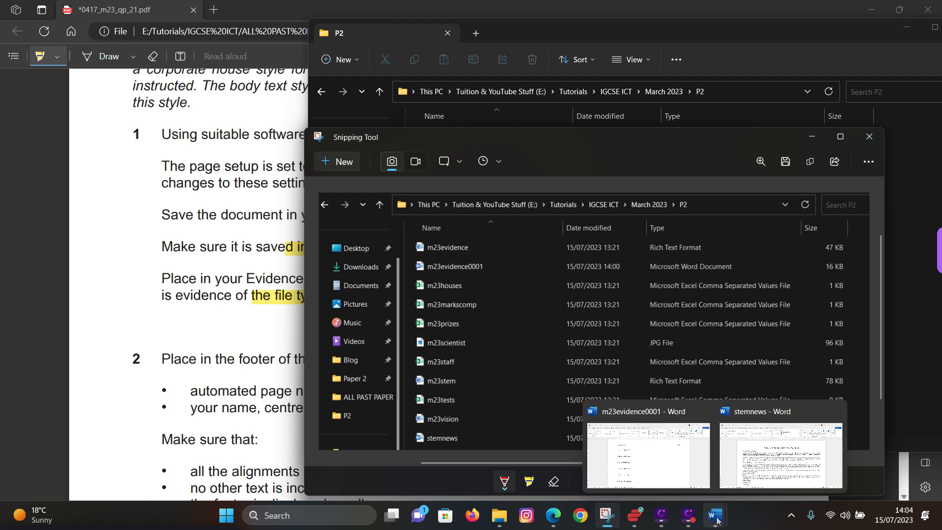
pyautogui.click(768, 471)
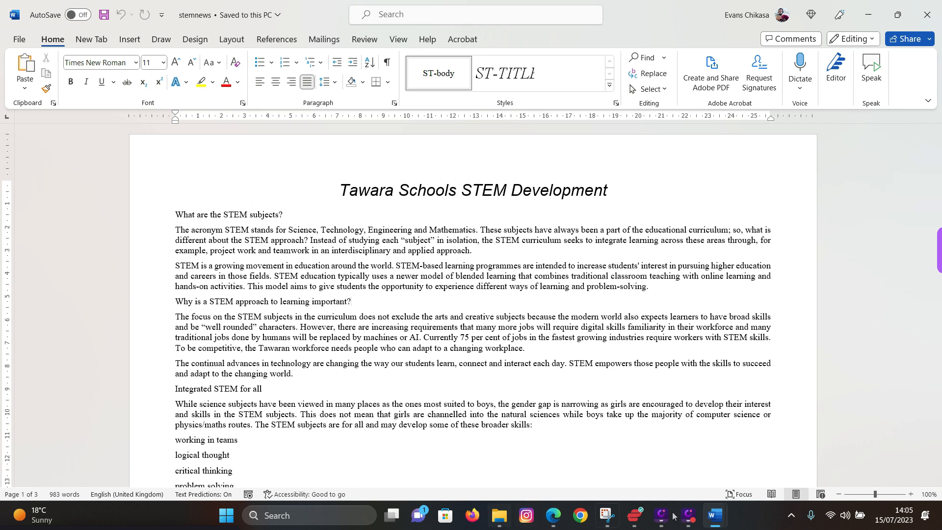
# - Paste the P2 folder screenshot on a new line under Step 1 – EVIDENCE 1 in m23evidence0001
pyautogui.moveTo(714, 516)
pyautogui.click(622, 469)
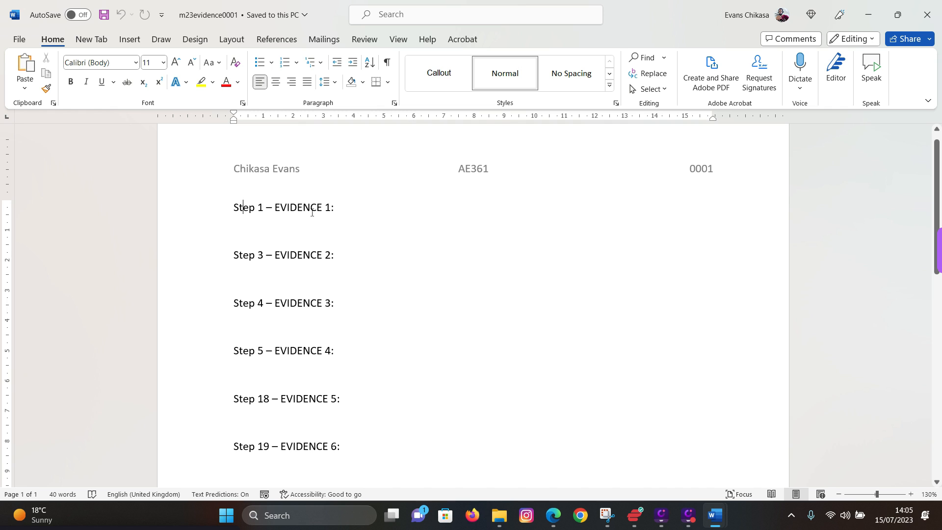
pyautogui.press('Return')
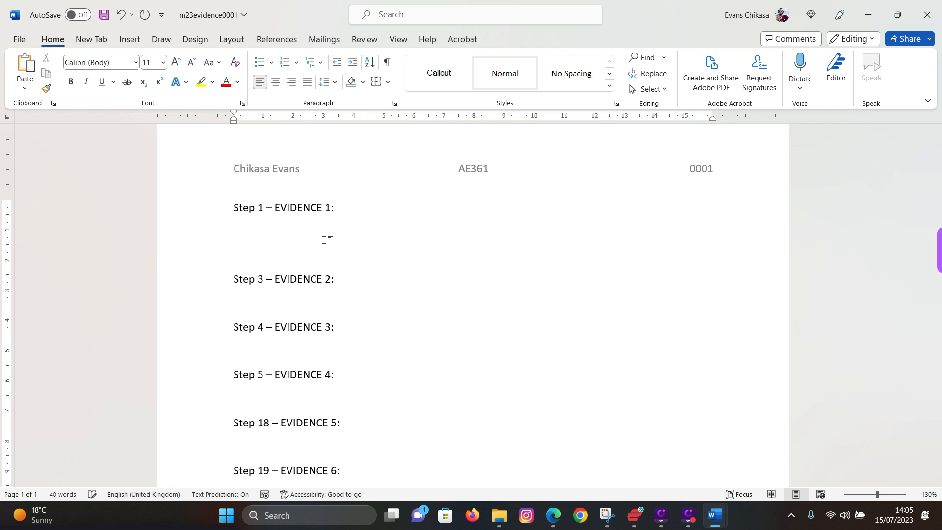
pyautogui.hotkey('ctrl', 'v')
# - Shrink the pasted screenshot and justify the empty line below it
pyautogui.click(324, 240)
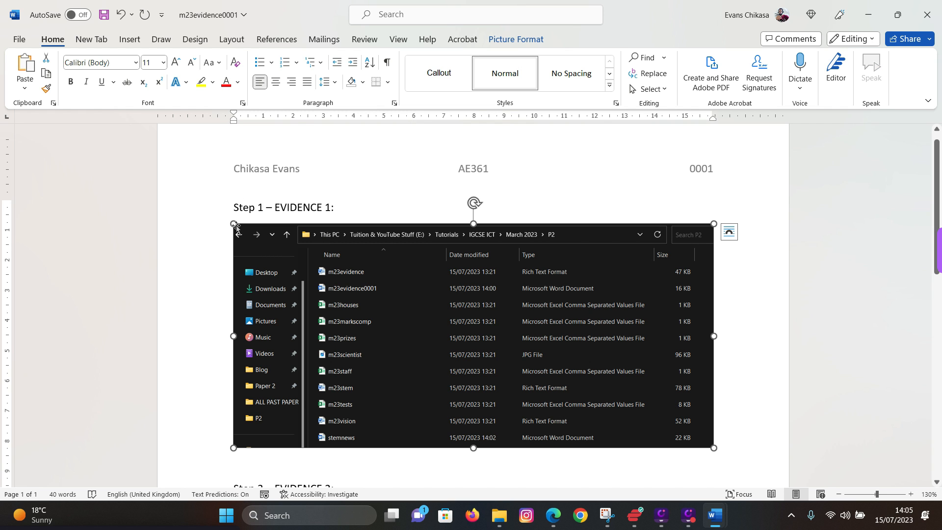
pyautogui.moveTo(234, 223); pyautogui.dragTo(352, 344)
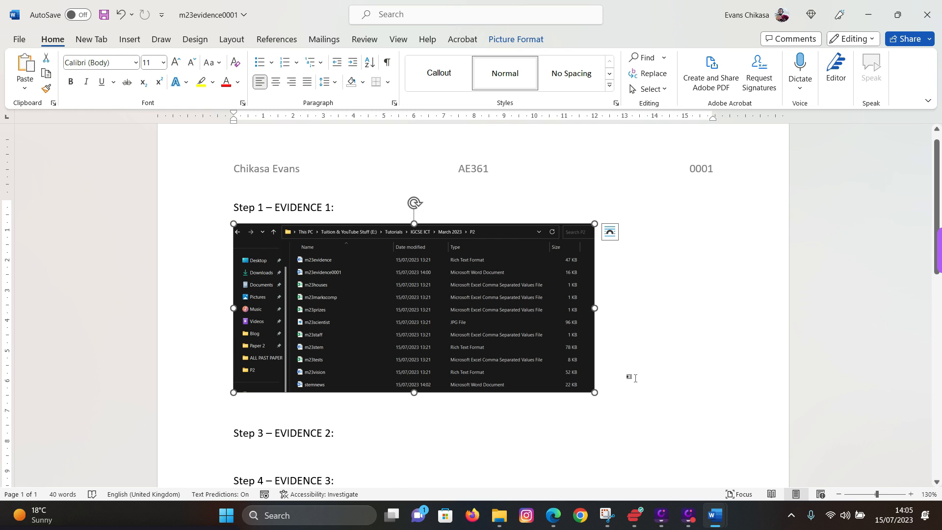
pyautogui.click(613, 388)
pyautogui.hotkey('ctrl', 'j')
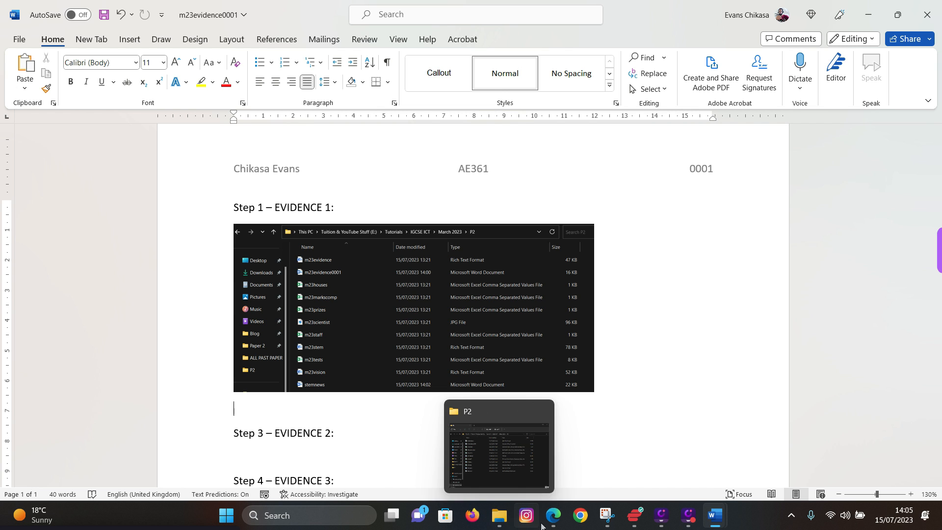
# - Highlight question 2's automated page number and name, centre and candidate number requirements in the exam paper
pyautogui.click(555, 520)
pyautogui.scroll(-5, 182, 159)
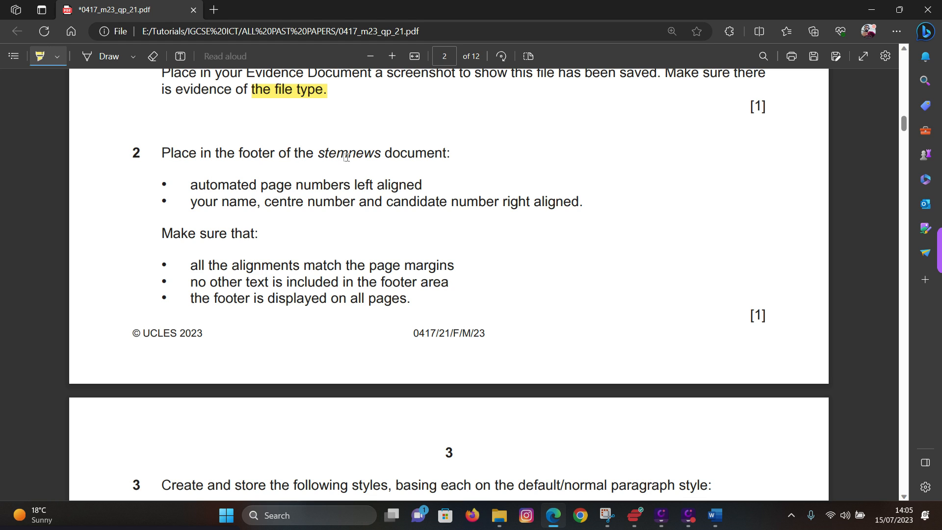
pyautogui.moveTo(192, 184); pyautogui.dragTo(437, 186)
pyautogui.moveTo(192, 205); pyautogui.dragTo(583, 203)
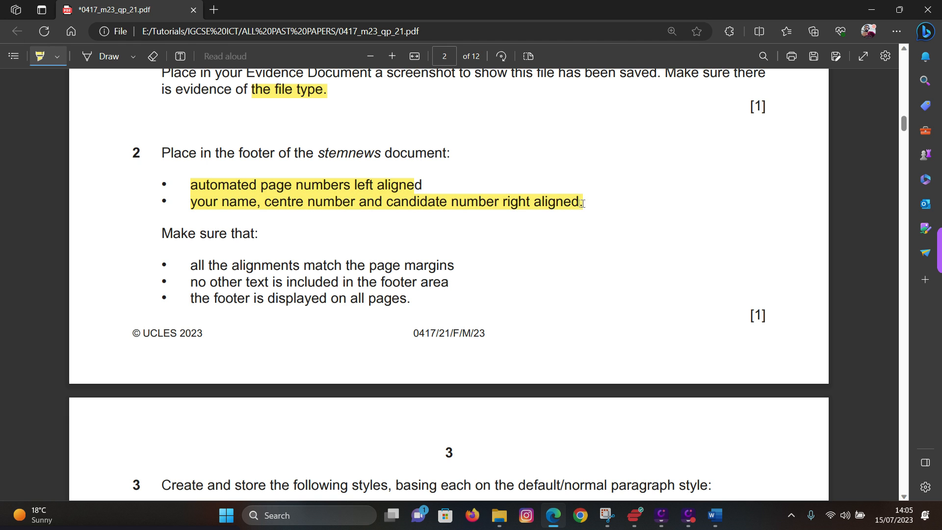
pyautogui.moveTo(722, 526)
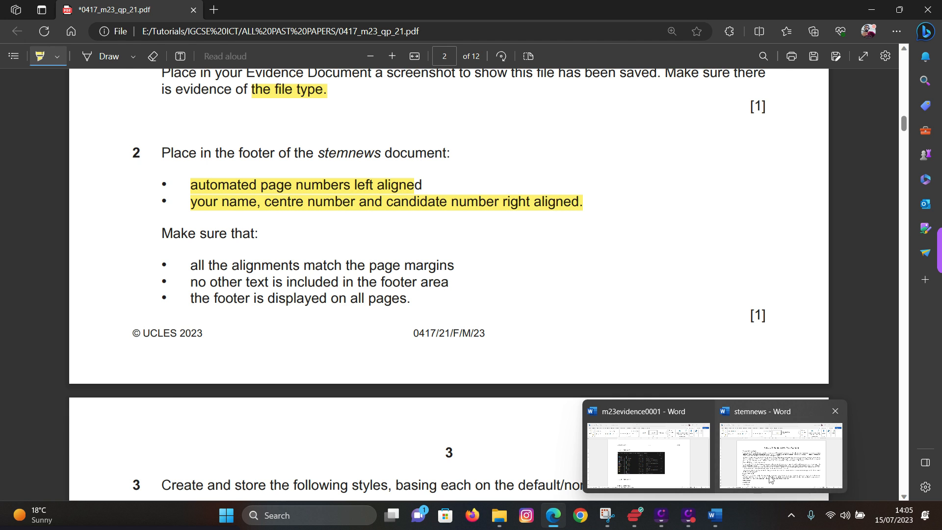
pyautogui.click(781, 455)
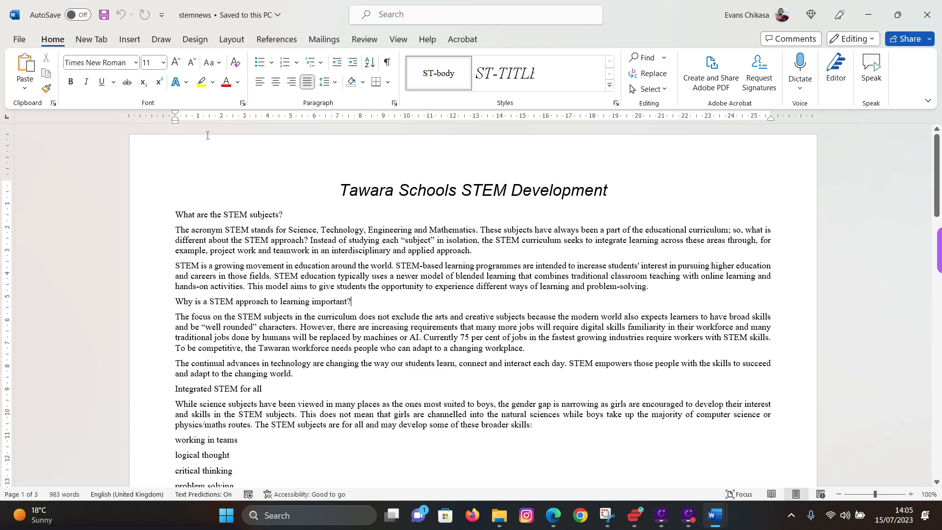
# - Insert a Blank (Three Columns) footer and select its left placeholder
pyautogui.click(130, 39)
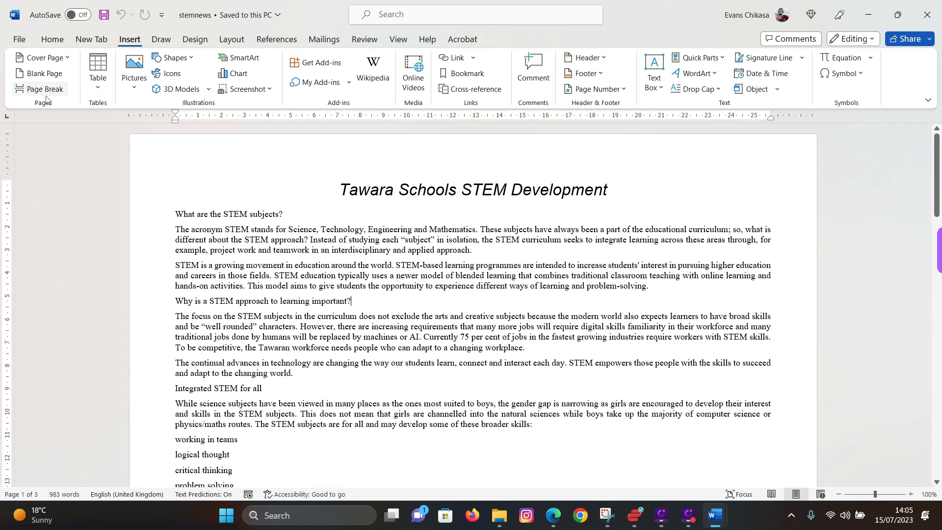
pyautogui.click(594, 78)
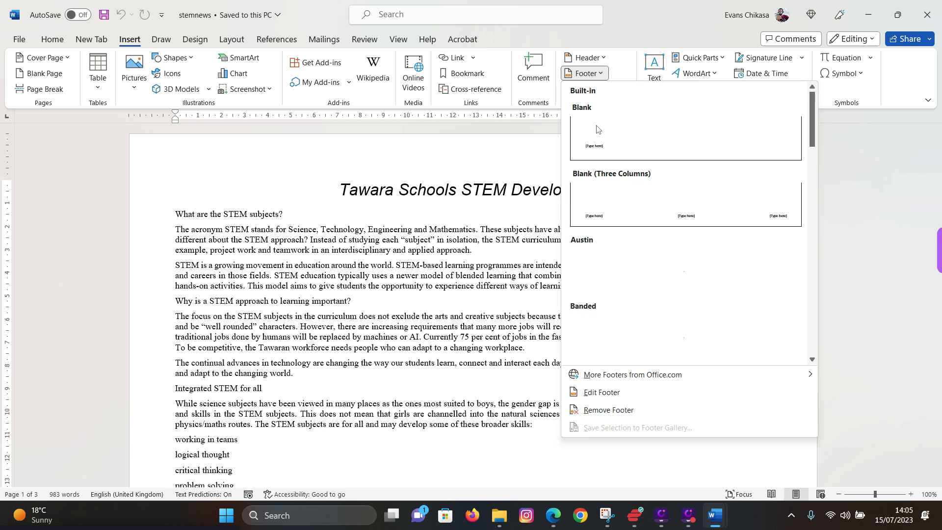
pyautogui.click(667, 218)
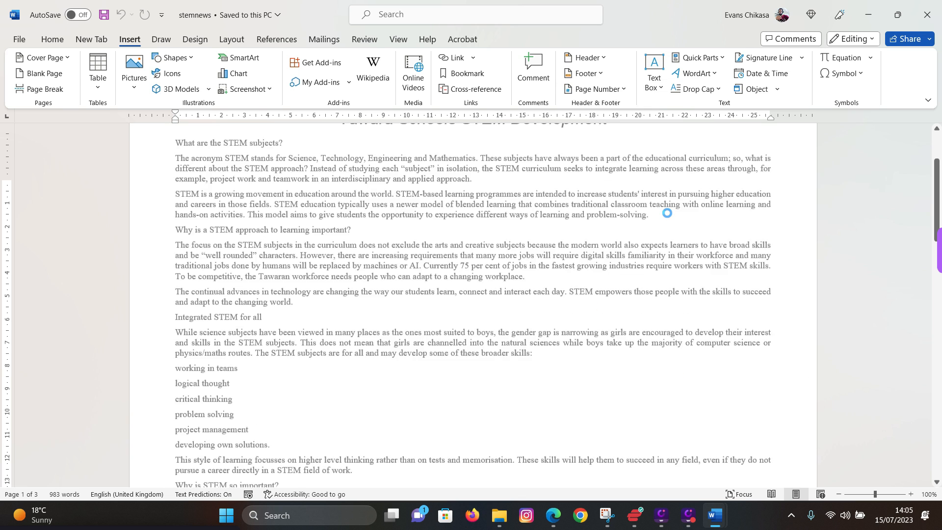
pyautogui.click(199, 443)
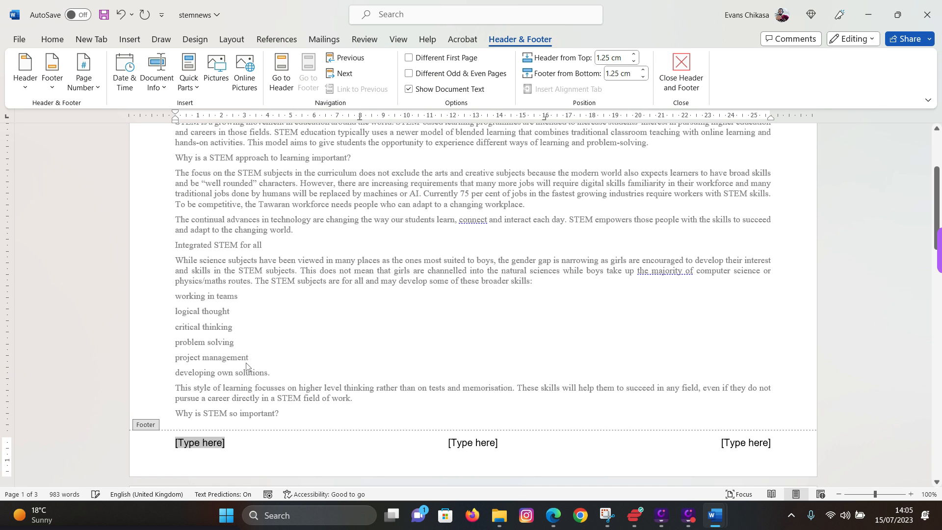
pyautogui.click(100, 91)
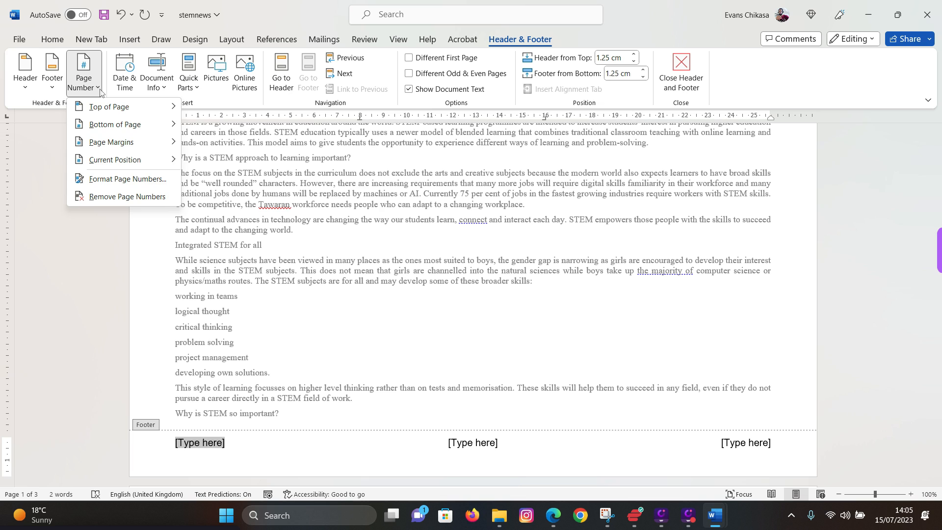
pyautogui.click(100, 90)
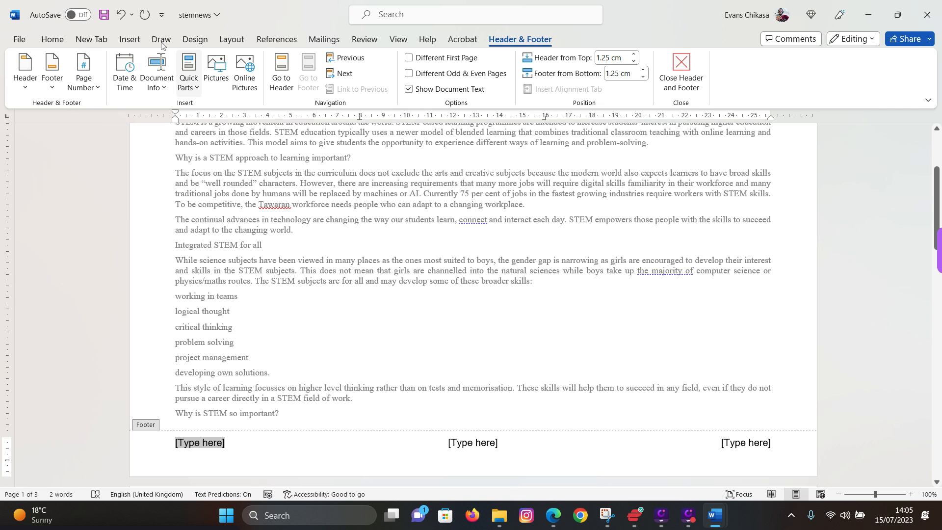
# - Insert a Page field with 1, 2, 3 format into the footer's left section via Quick Parts > Field
pyautogui.click(127, 41)
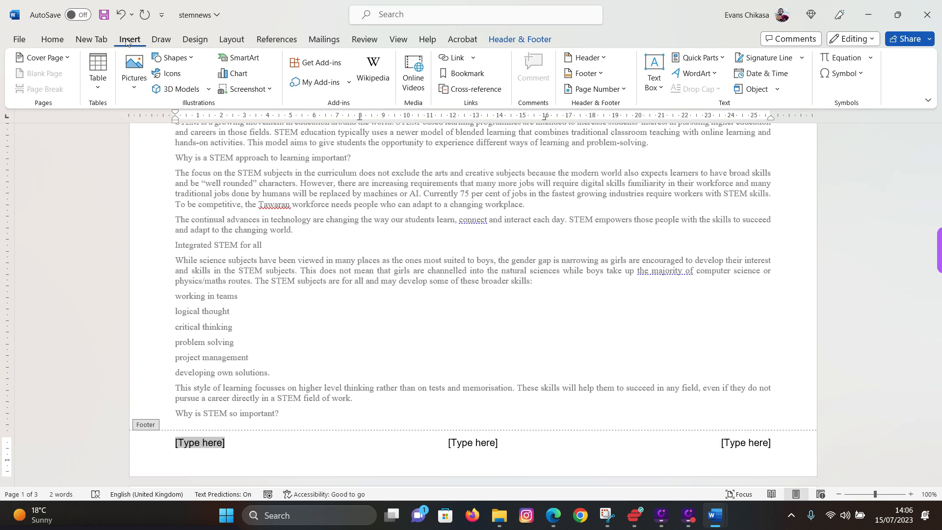
pyautogui.click(716, 61)
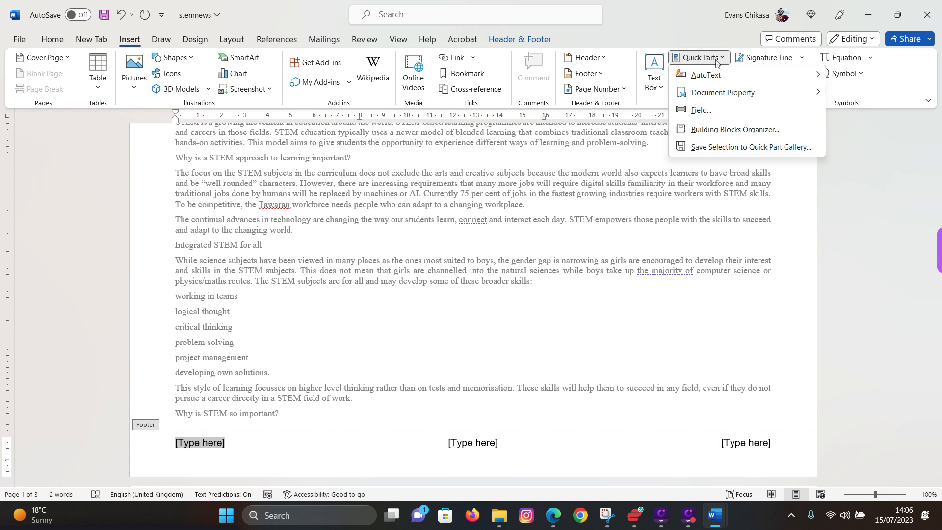
pyautogui.click(701, 110)
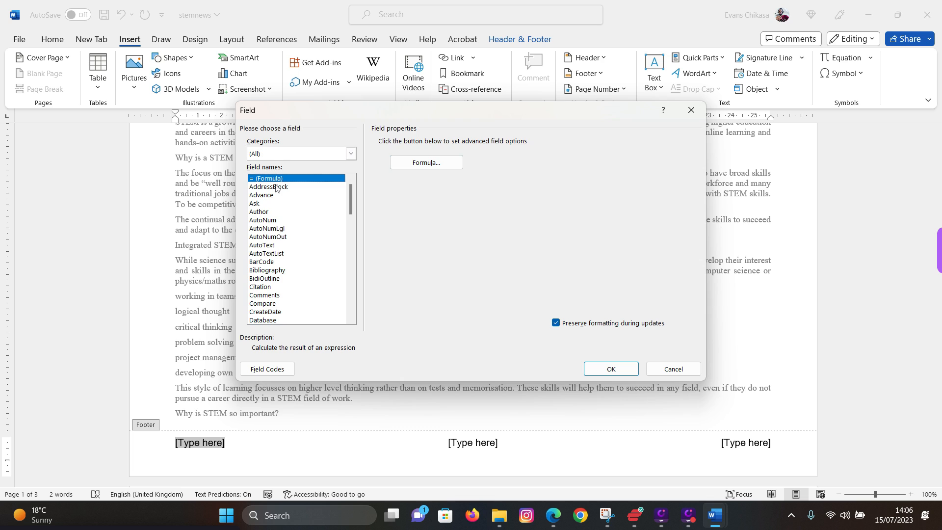
pyautogui.press('p')
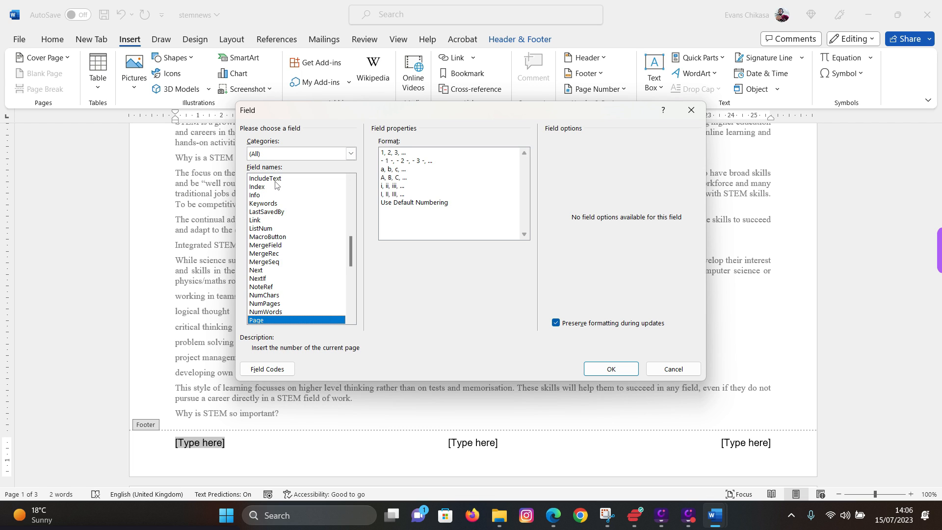
pyautogui.click(394, 154)
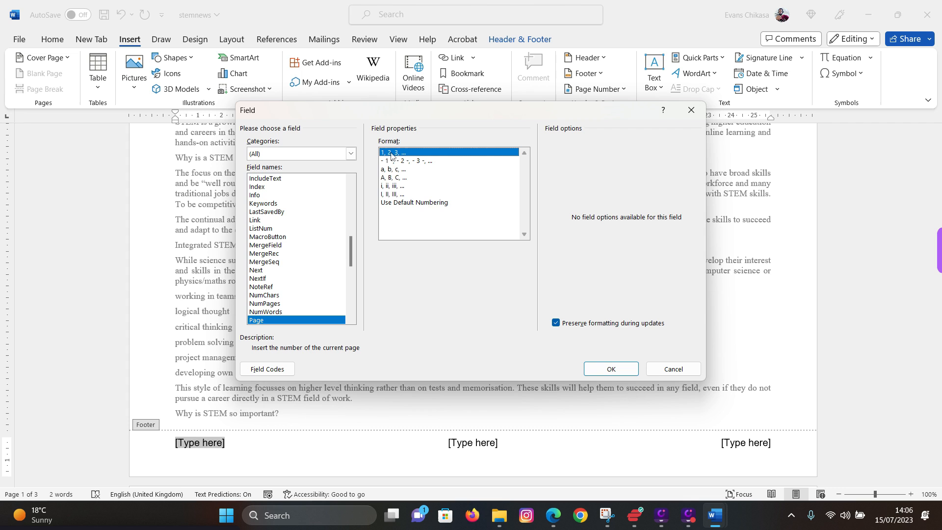
pyautogui.click(611, 369)
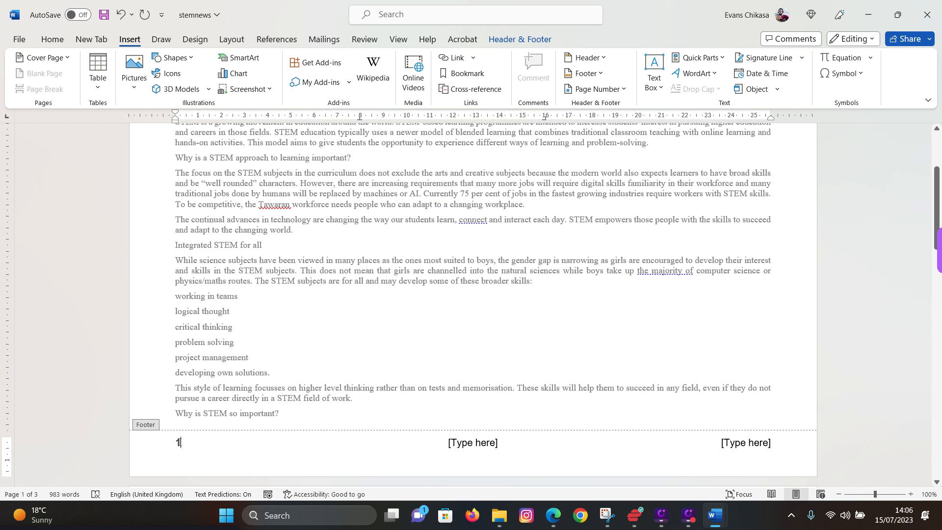
# - Type the candidate's name, centre number and candidate number into the right footer placeholder
pyautogui.click(751, 440)
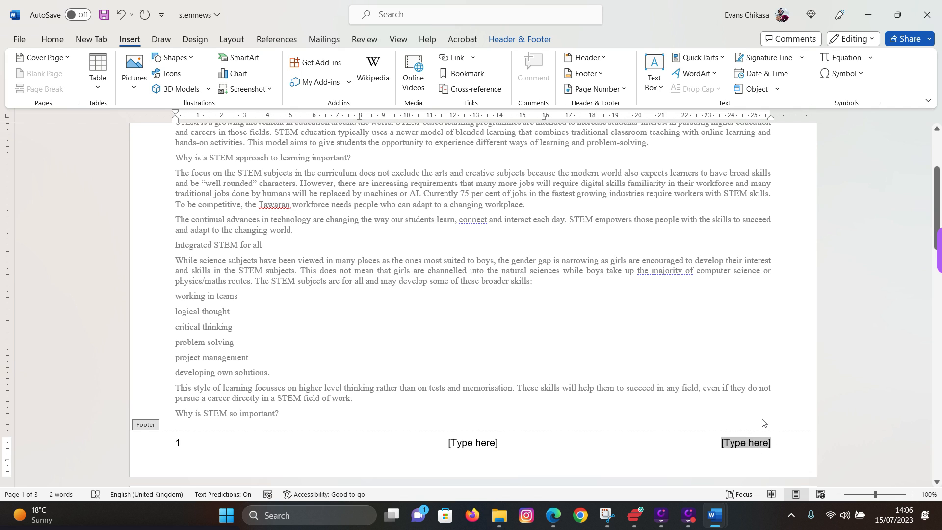
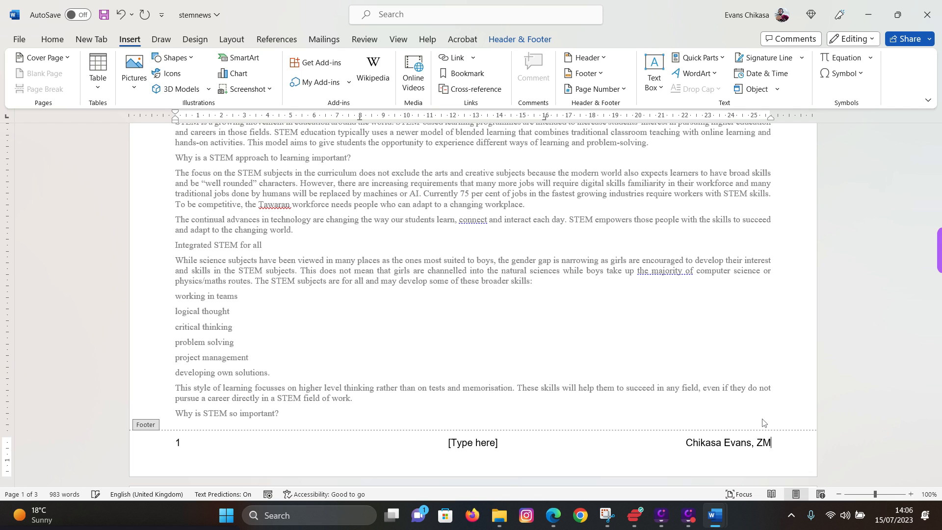
pyautogui.write('A')
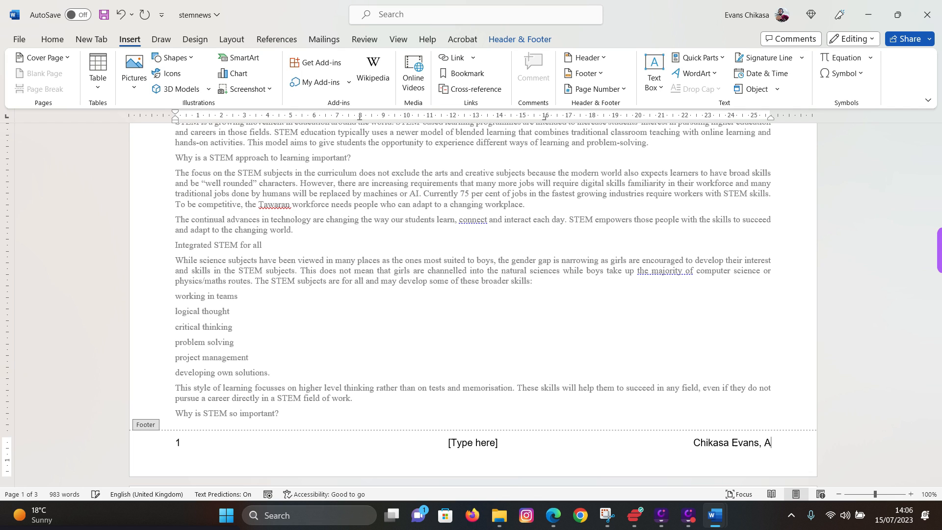
pyautogui.write('E361')
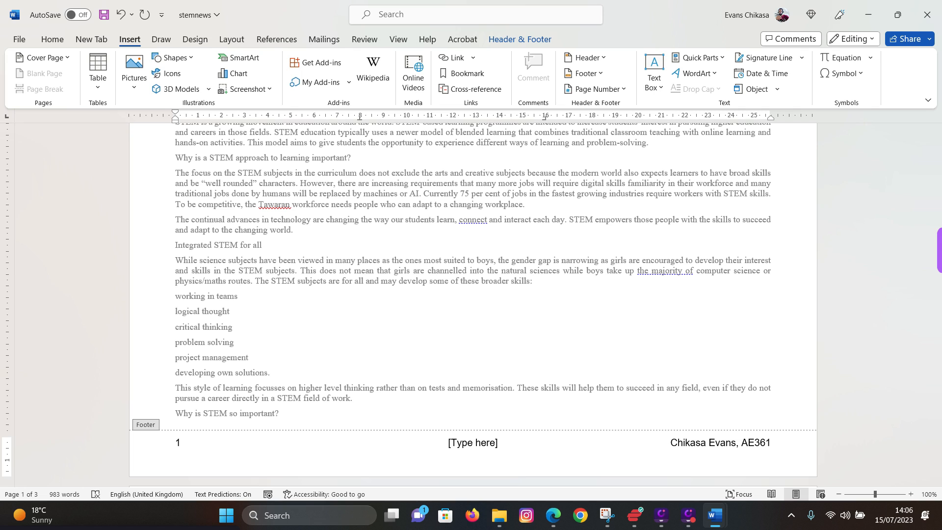
pyautogui.write(',')
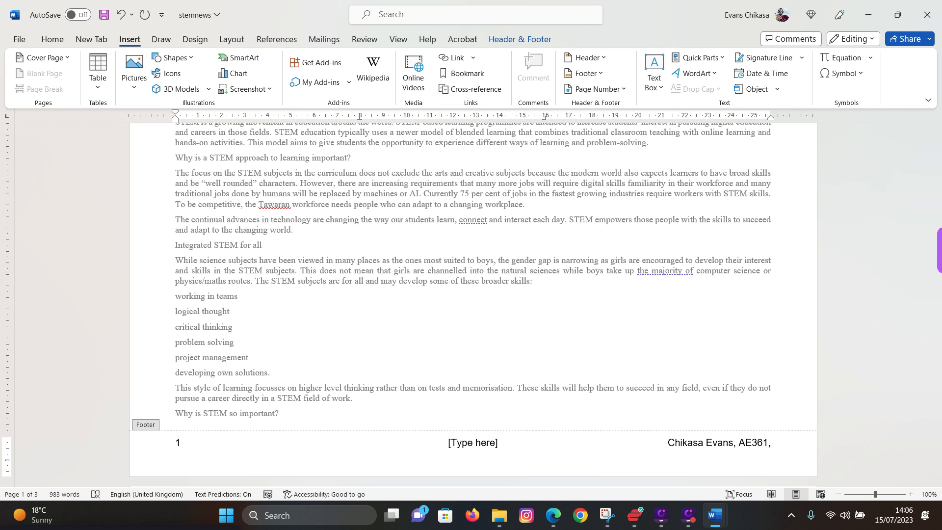
pyautogui.write(' 0001')
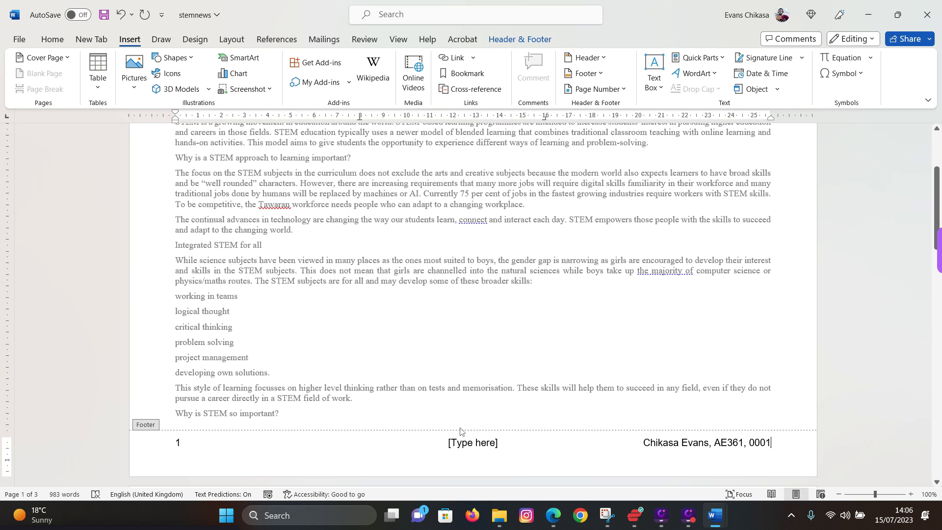
# - Delete the centre footer placeholder, leaving only the left and right sections
pyautogui.click(460, 446)
pyautogui.press('Delete')
pyautogui.hotkey('ctrl', 'z')
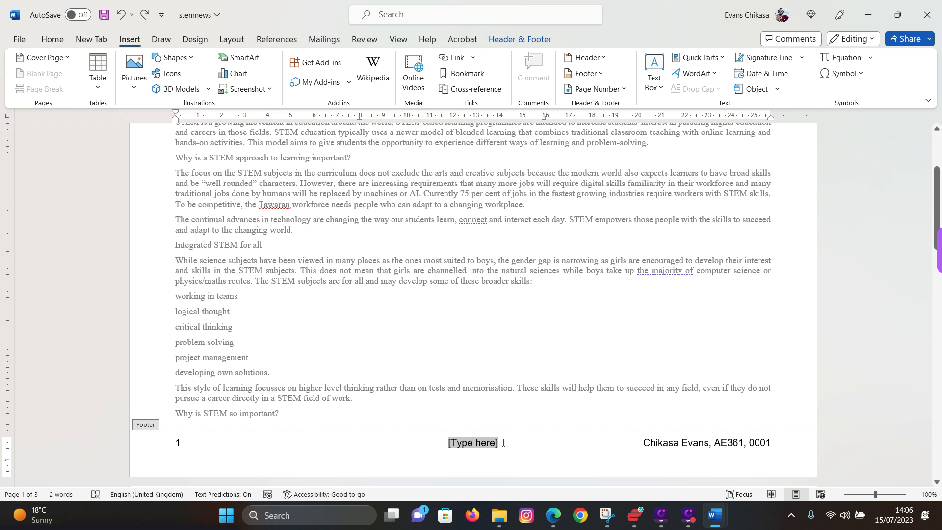
pyautogui.press('Delete')
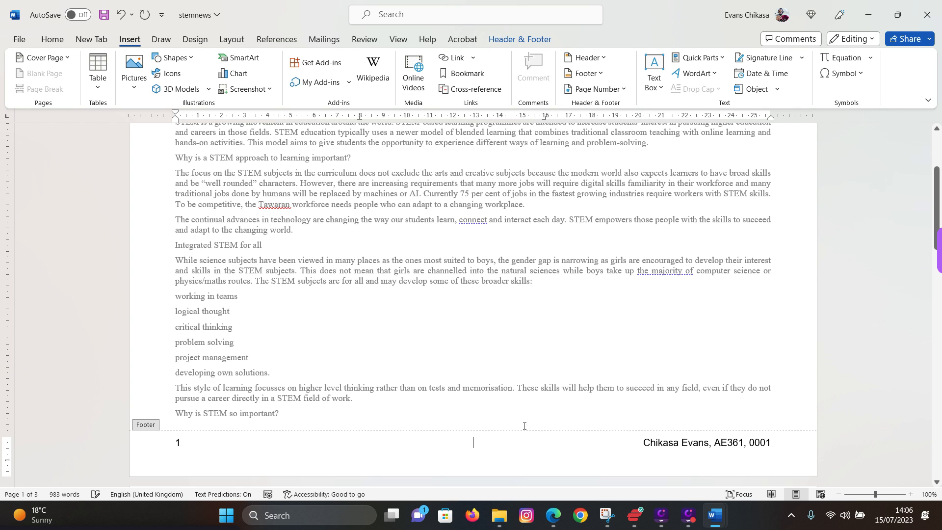
pyautogui.scroll(5, 544, 390)
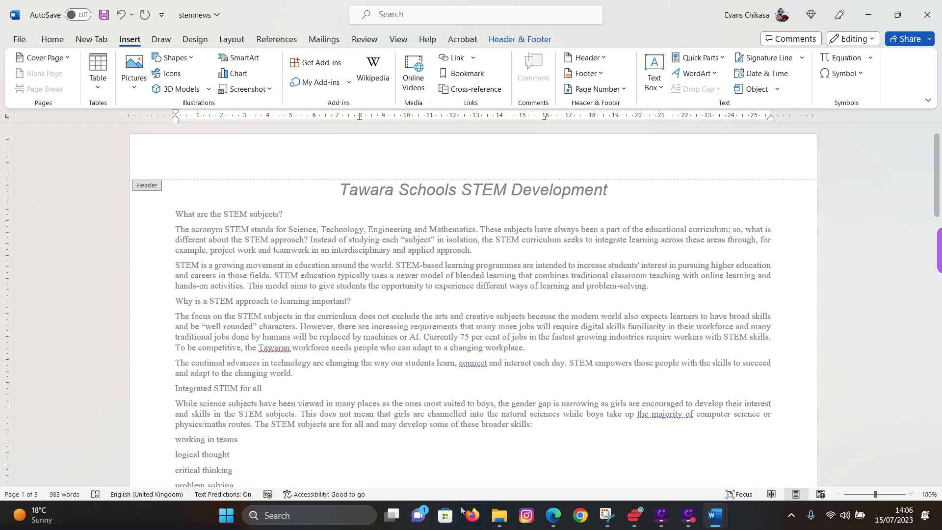
pyautogui.click(553, 515)
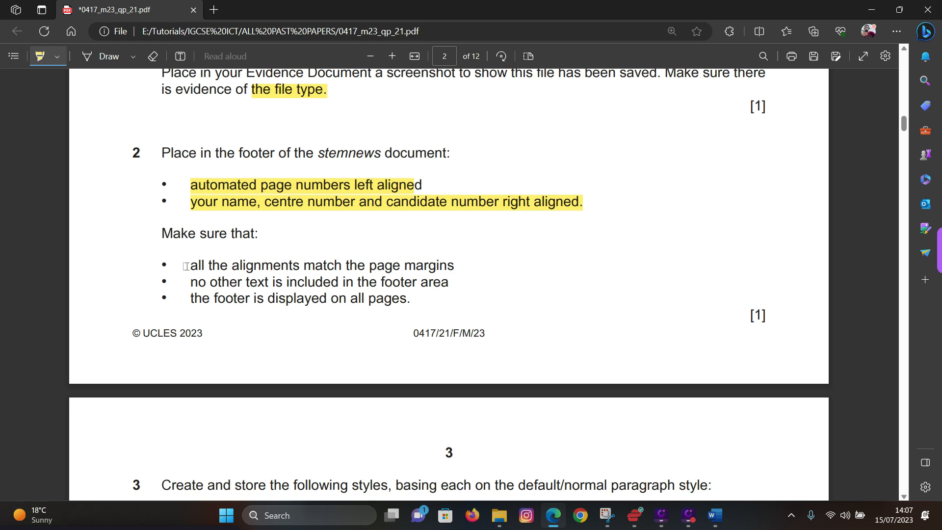
# - Highlight 'all the alignments match the page margins' in the exam paper, then return to stemnews
pyautogui.moveTo(186, 266); pyautogui.dragTo(453, 264)
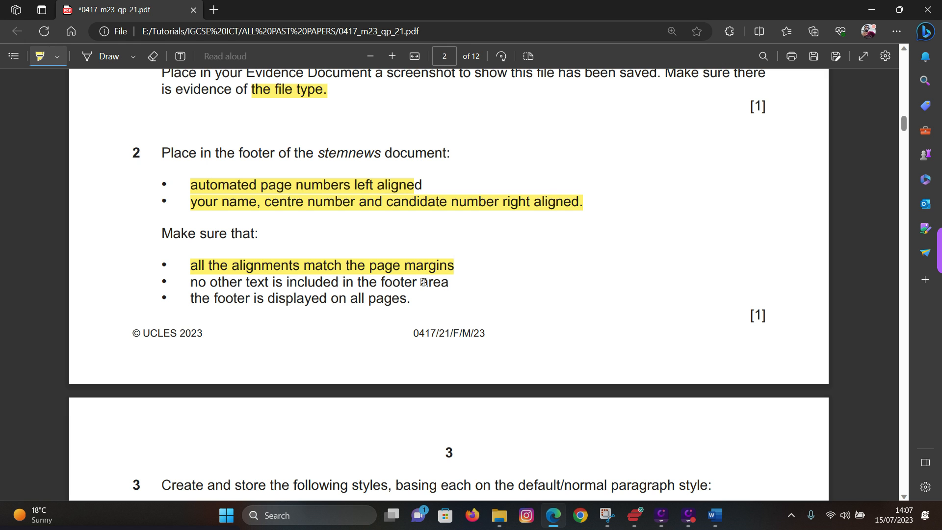
pyautogui.moveTo(716, 523)
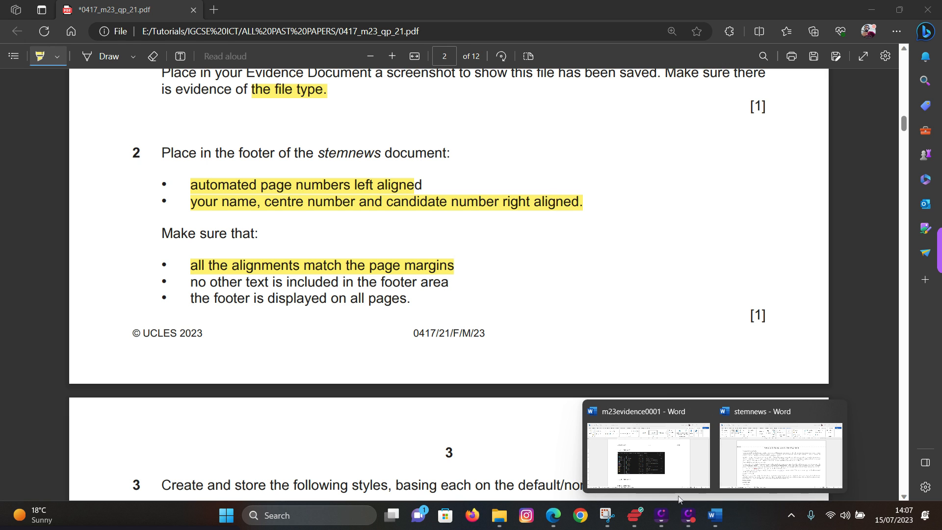
pyautogui.click(780, 461)
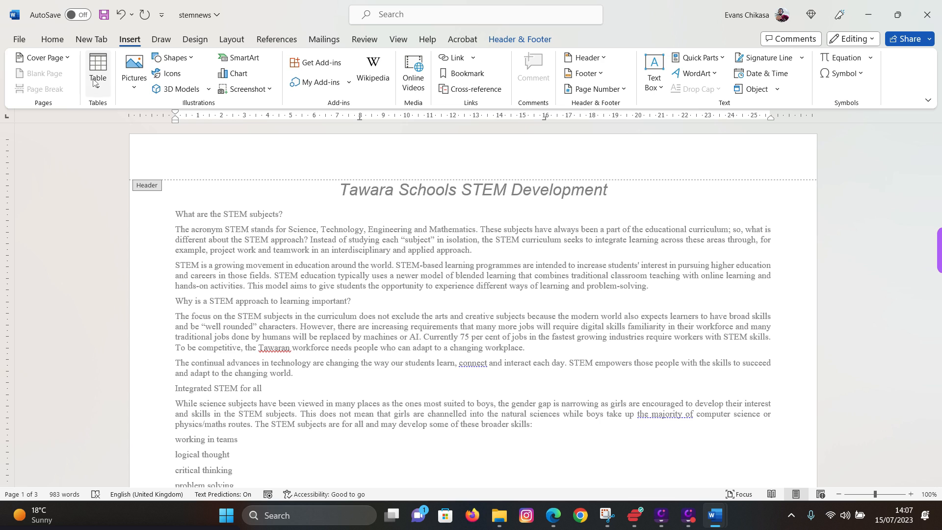
pyautogui.click(591, 78)
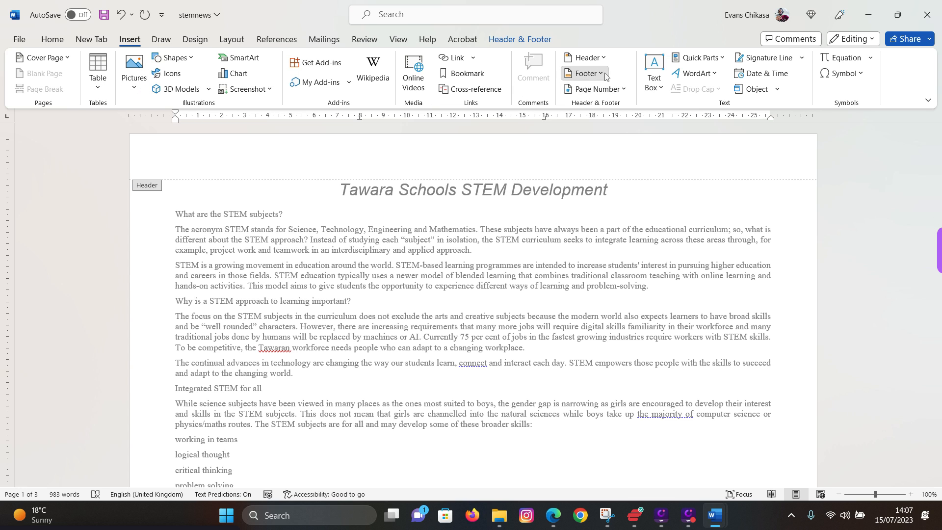
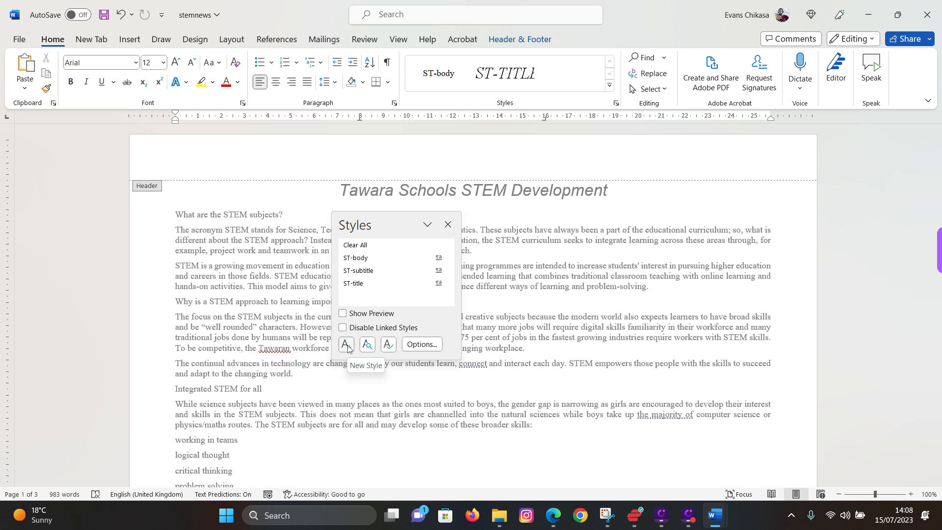
# - Bring up the Create New Style from Formatting dialog with its default name Style1
pyautogui.click(609, 85)
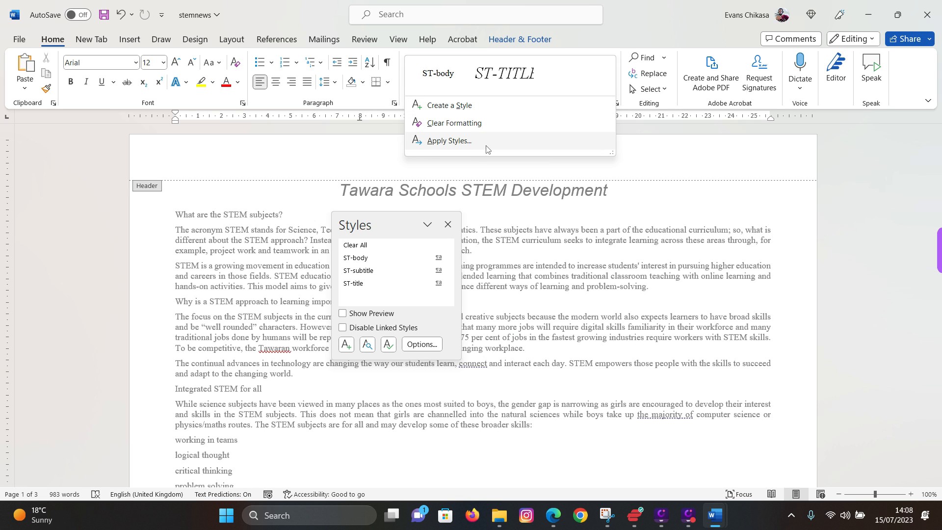
pyautogui.click(456, 106)
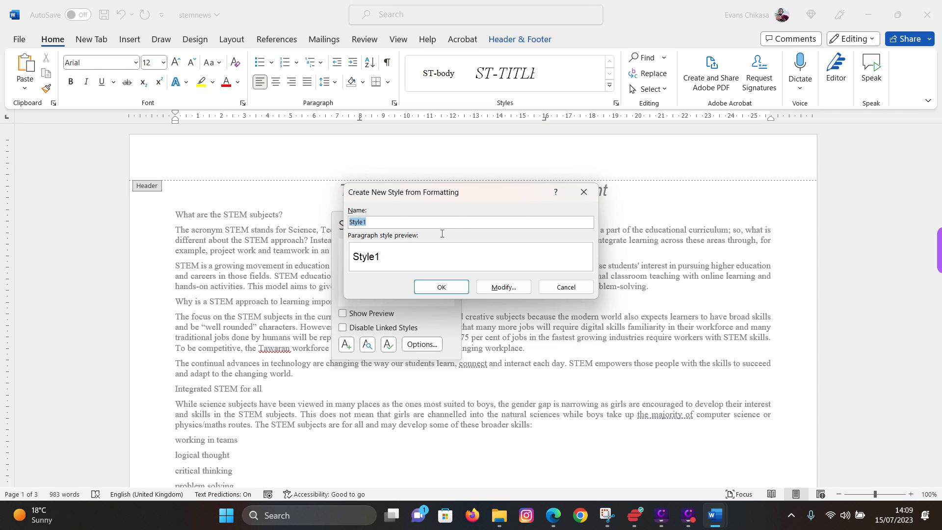
pyautogui.click(583, 191)
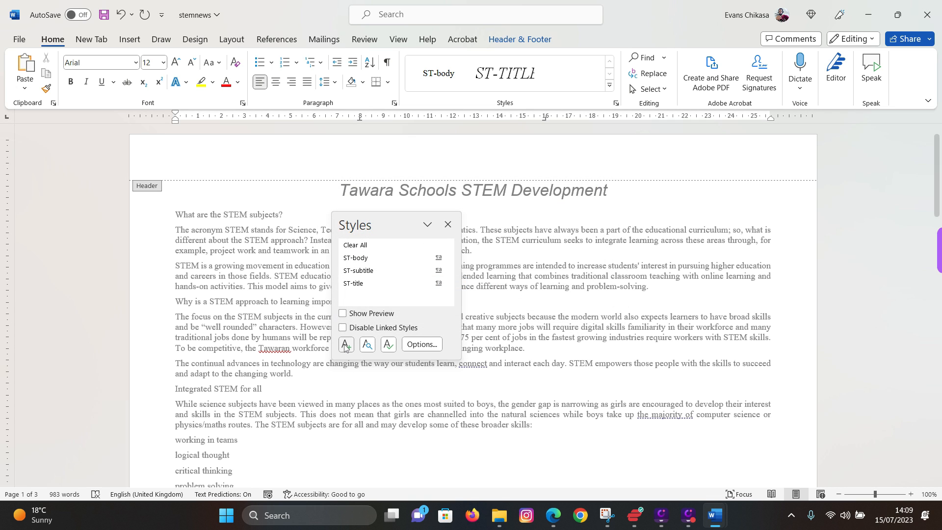
pyautogui.click(344, 345)
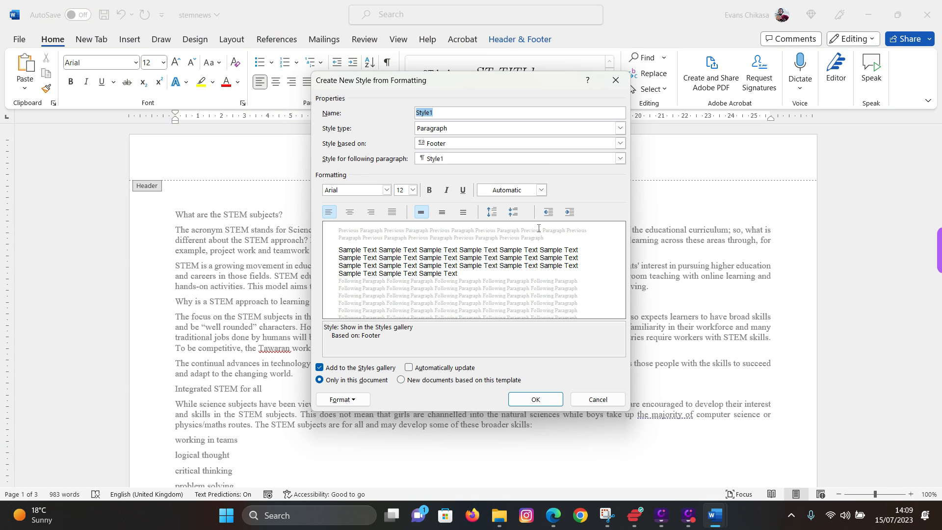
pyautogui.moveTo(445, 85); pyautogui.dragTo(692, 114)
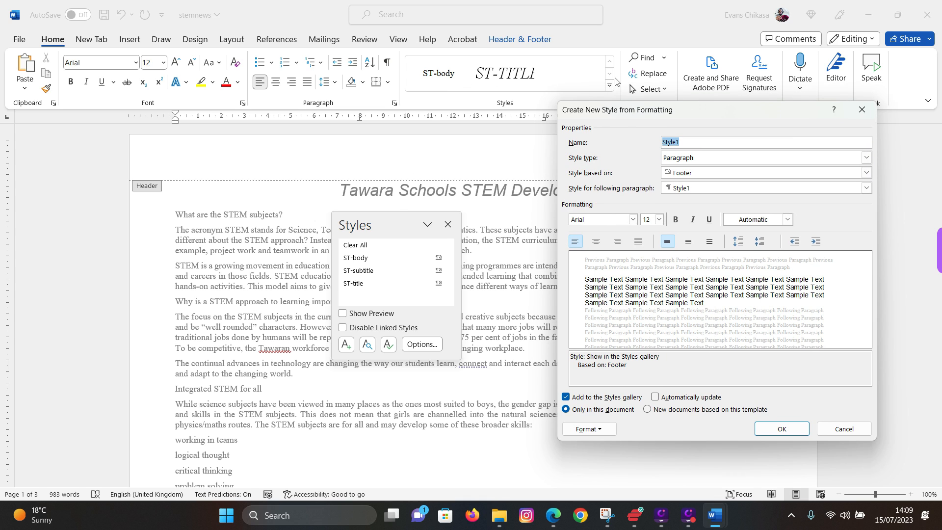
pyautogui.click(862, 110)
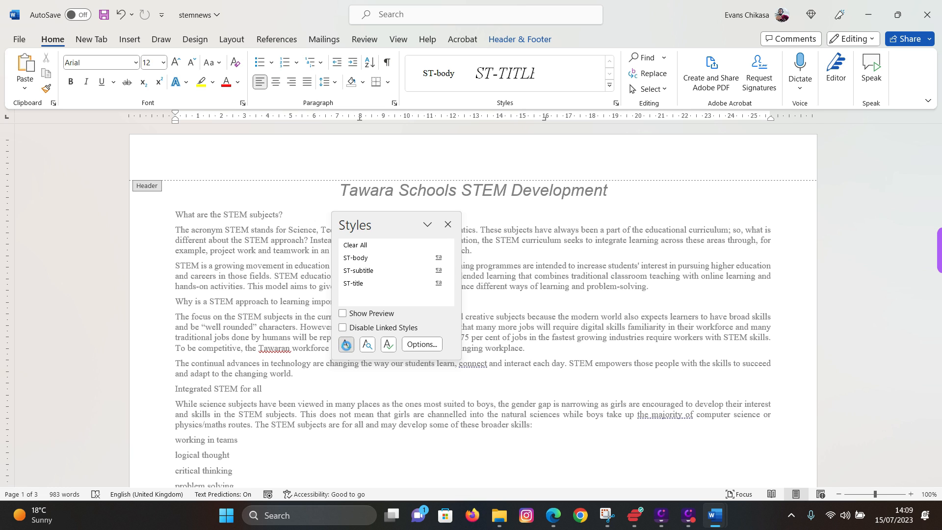
pyautogui.click(346, 345)
pyautogui.click(858, 111)
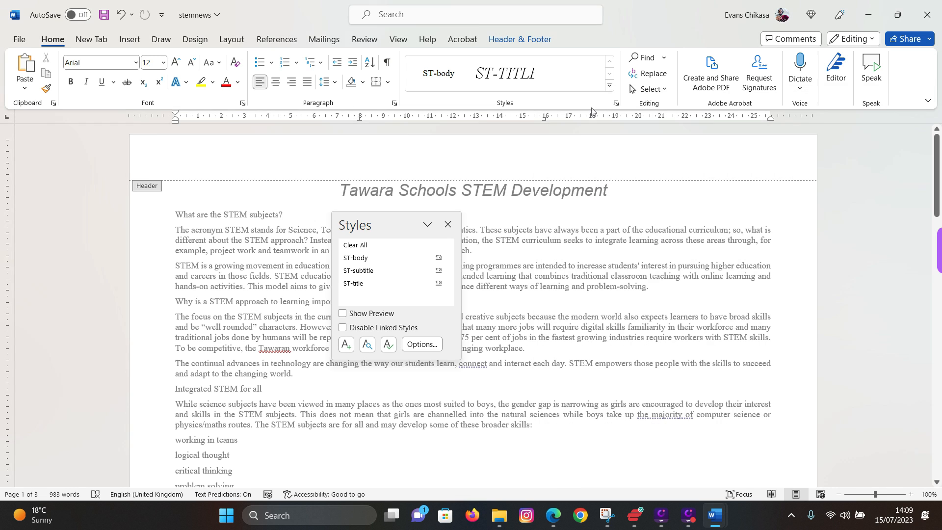
pyautogui.click(607, 87)
pyautogui.click(491, 105)
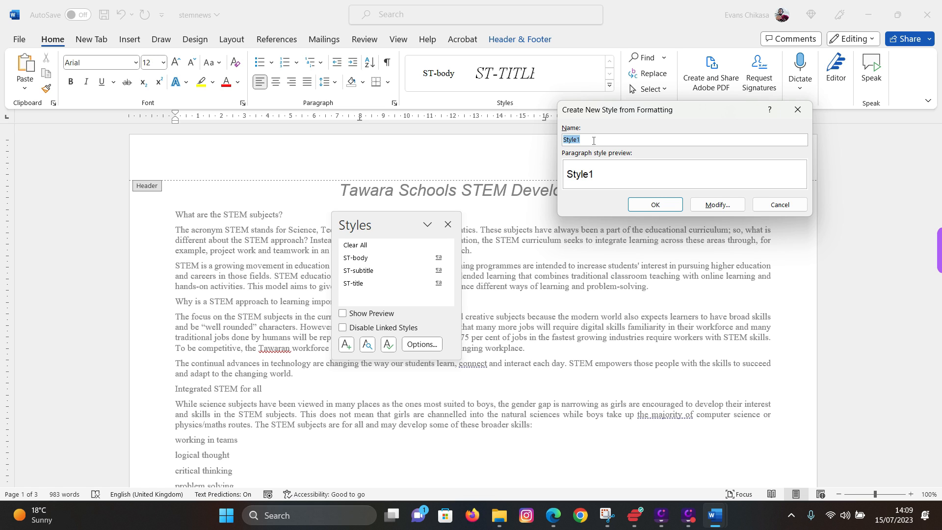
# - Name the new style ST-subhead and base it on Normal
pyautogui.write('ST-subhead')
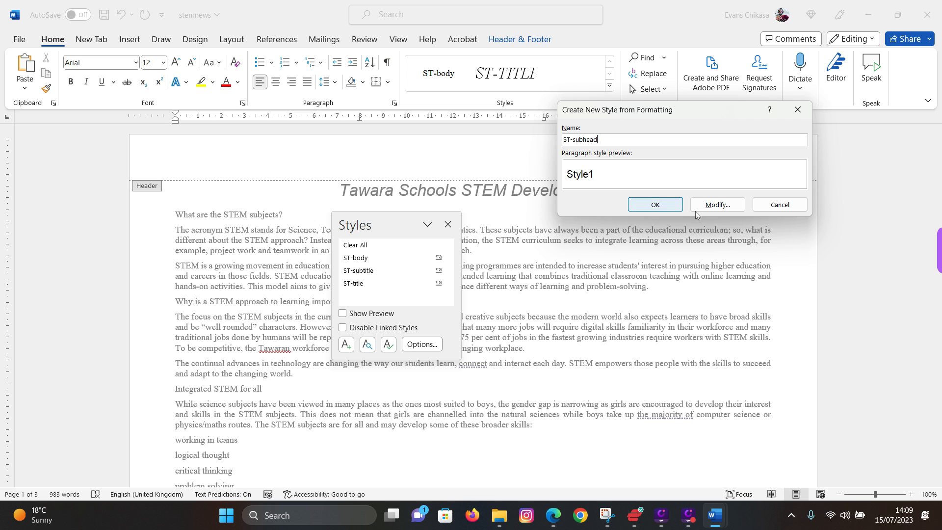
pyautogui.click(710, 205)
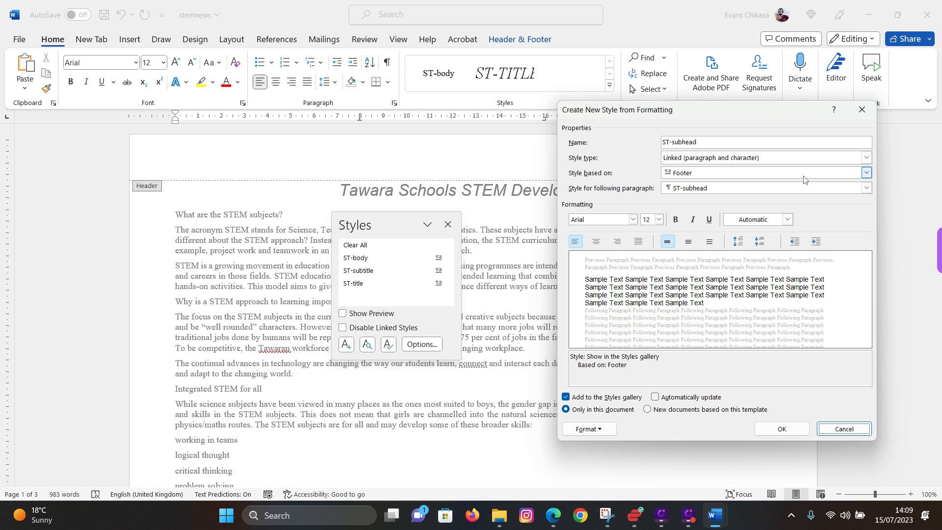
pyautogui.click(865, 173)
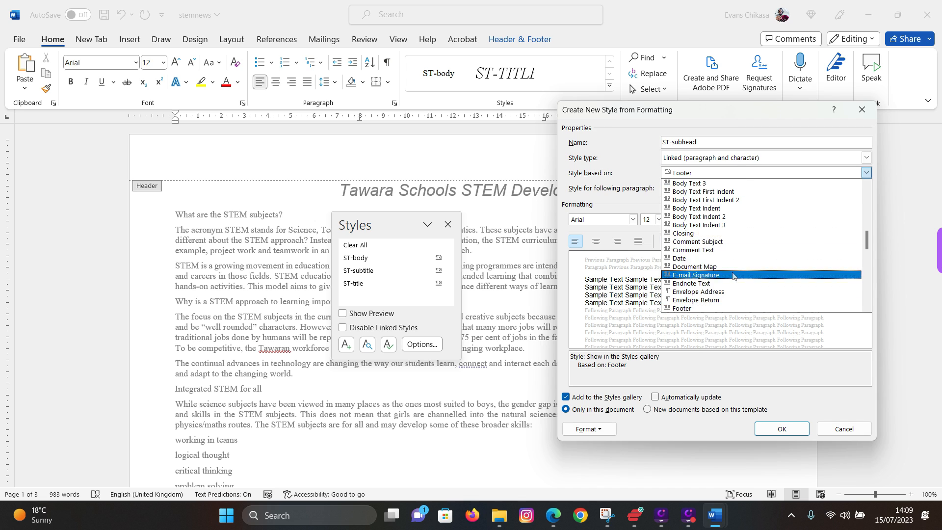
pyautogui.scroll(5, 727, 254)
pyautogui.scroll(5, 726, 254)
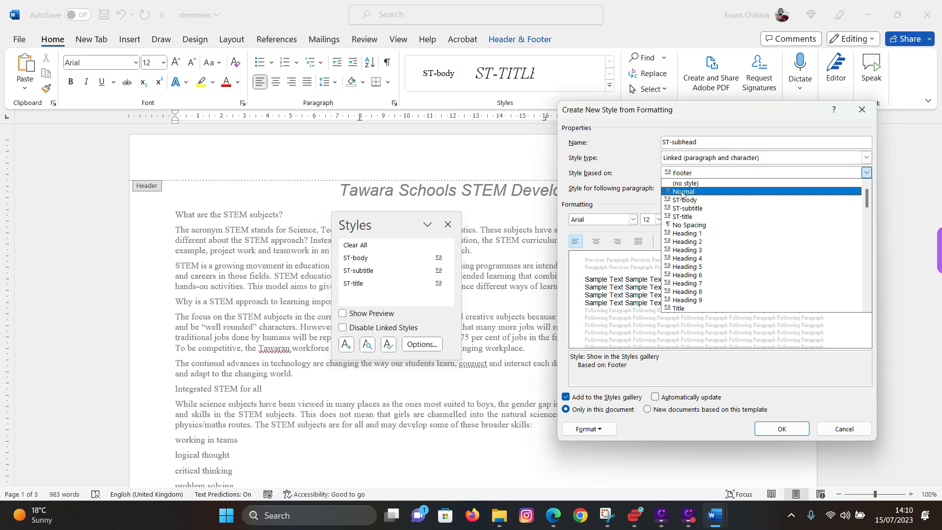
pyautogui.click(681, 192)
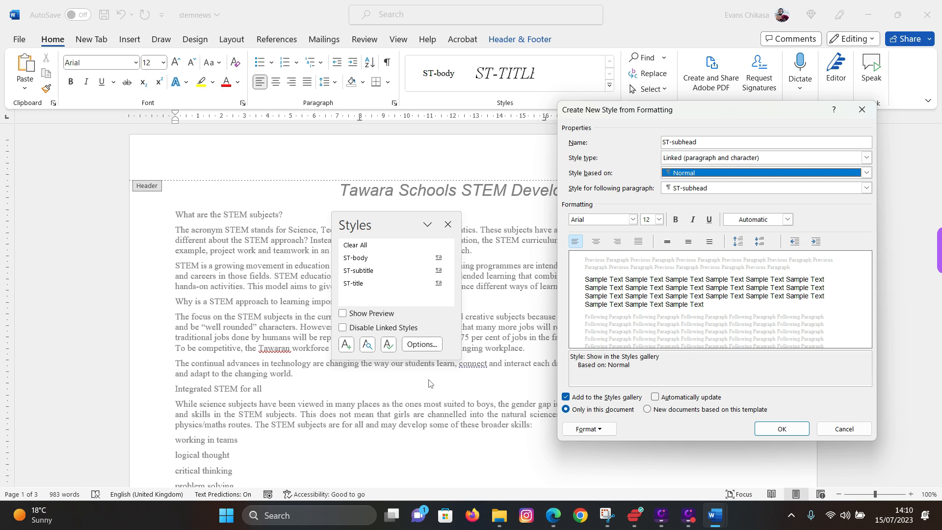
pyautogui.click(553, 515)
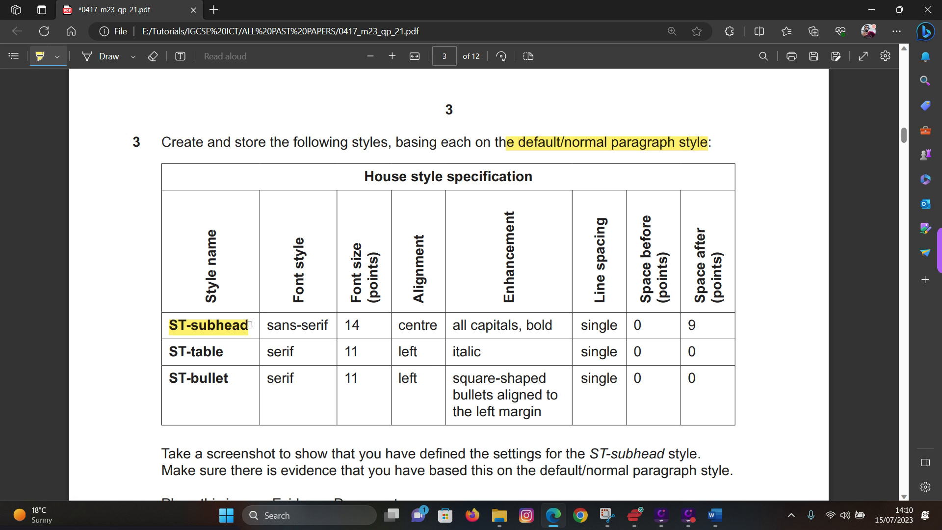
# - Highlight sans-serif, 14 and centre in the PDF's ST-subhead row
pyautogui.moveTo(265, 326); pyautogui.dragTo(437, 326)
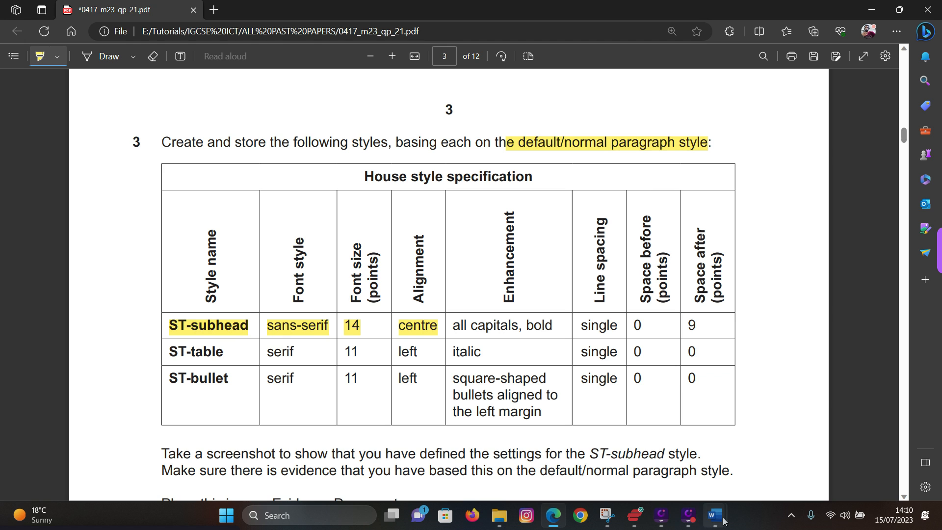
pyautogui.moveTo(715, 515)
pyautogui.click(762, 473)
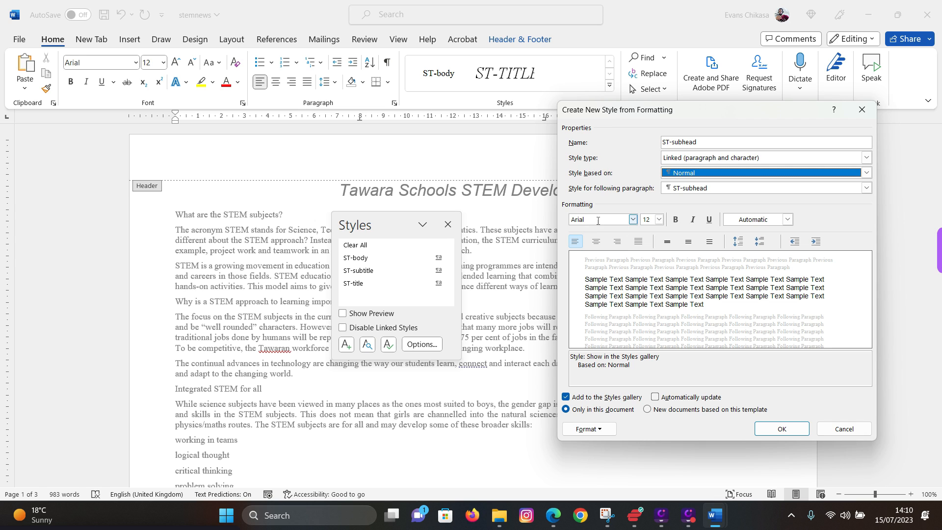
# - Set the ST-subhead style to 14 pt with centred paragraph alignment
pyautogui.click(657, 221)
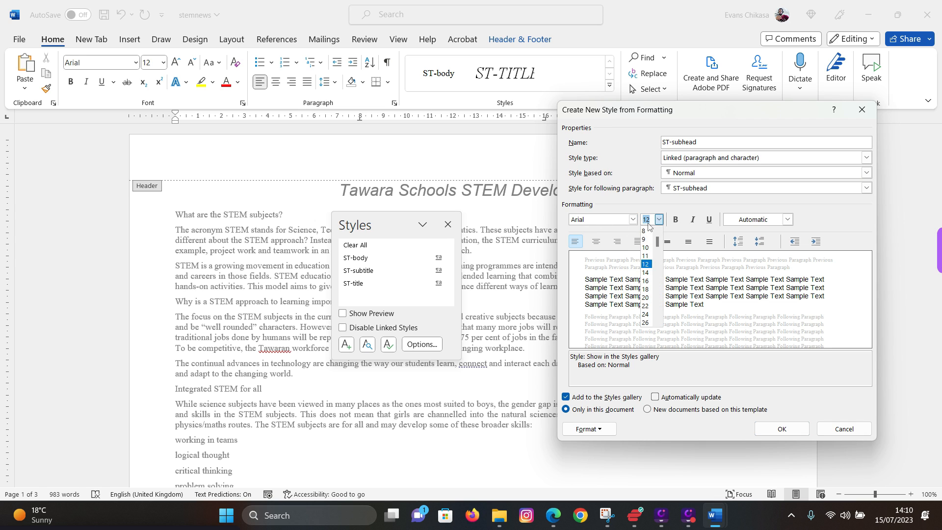
pyautogui.click(646, 274)
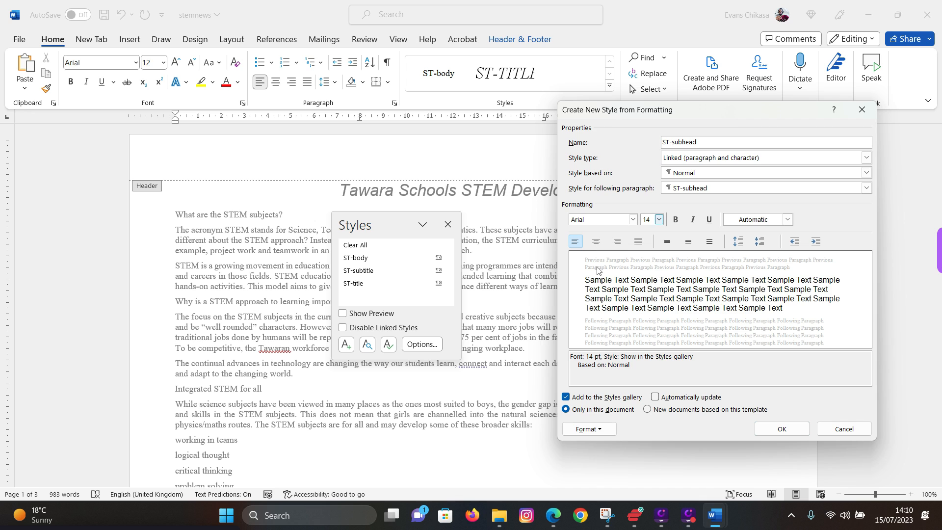
pyautogui.click(606, 430)
pyautogui.click(601, 315)
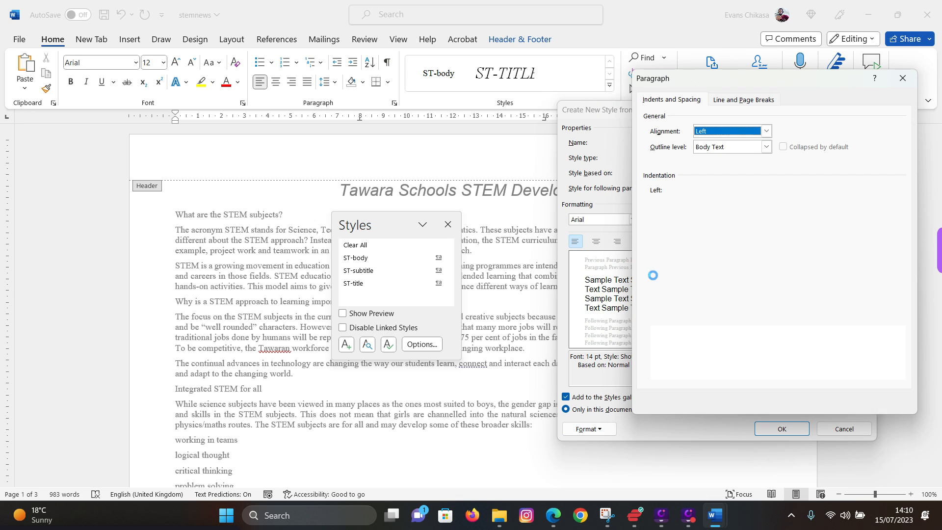
pyautogui.click(765, 131)
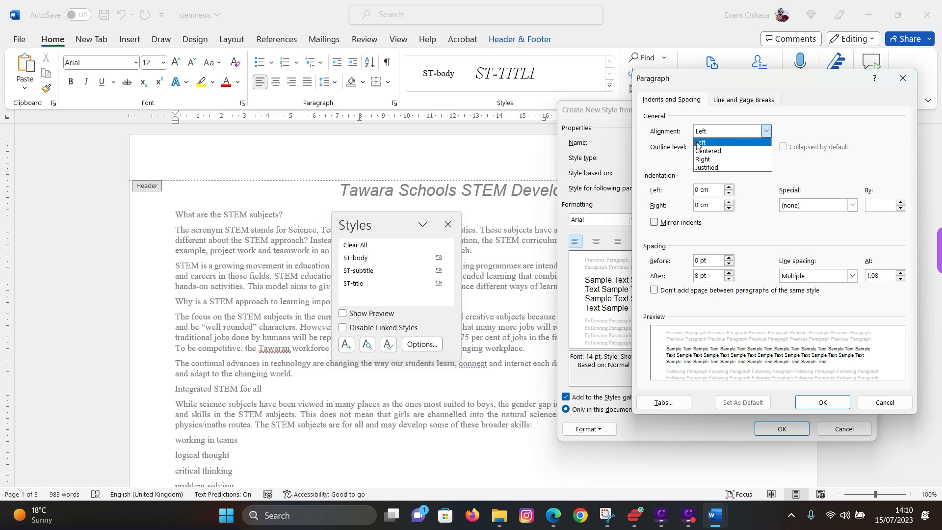
pyautogui.click(702, 149)
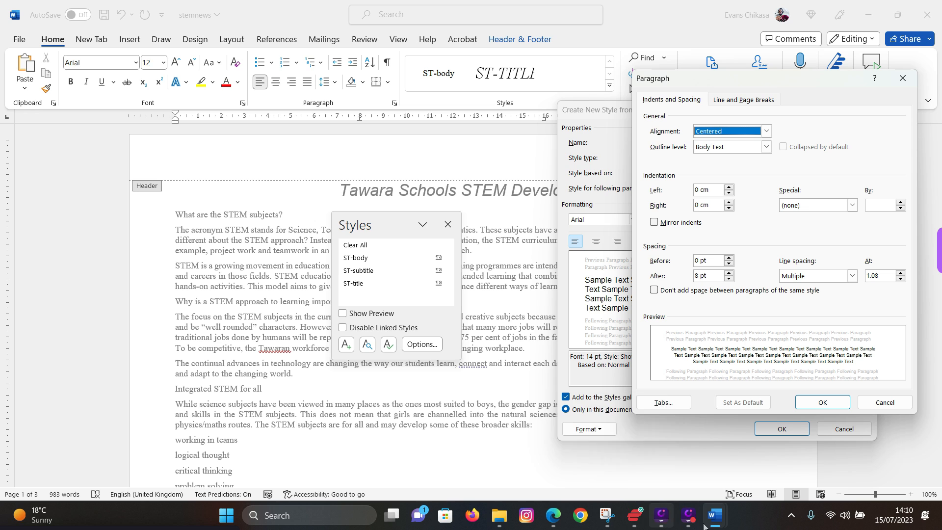
pyautogui.click(522, 464)
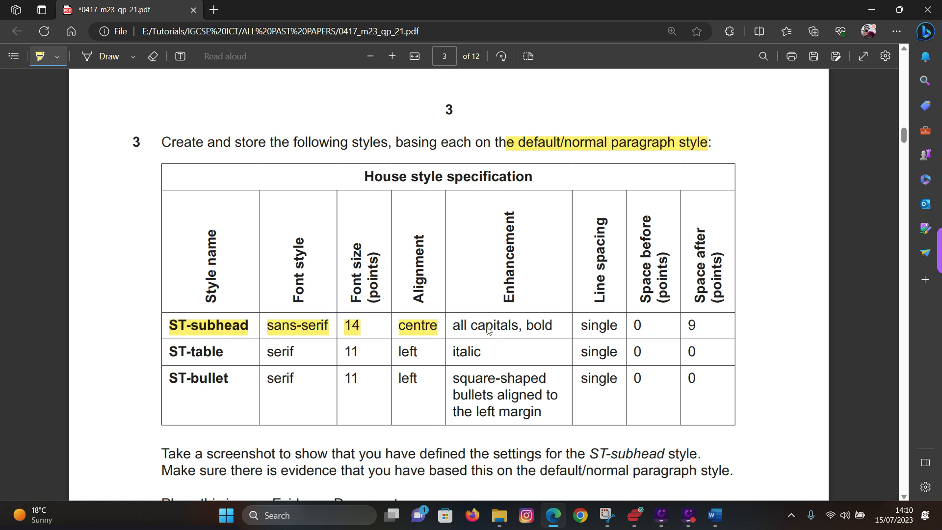
# - Highlight all capitals, bold, single, 0 and 9 in the PDF's ST-subhead row
pyautogui.moveTo(447, 326); pyautogui.dragTo(551, 324)
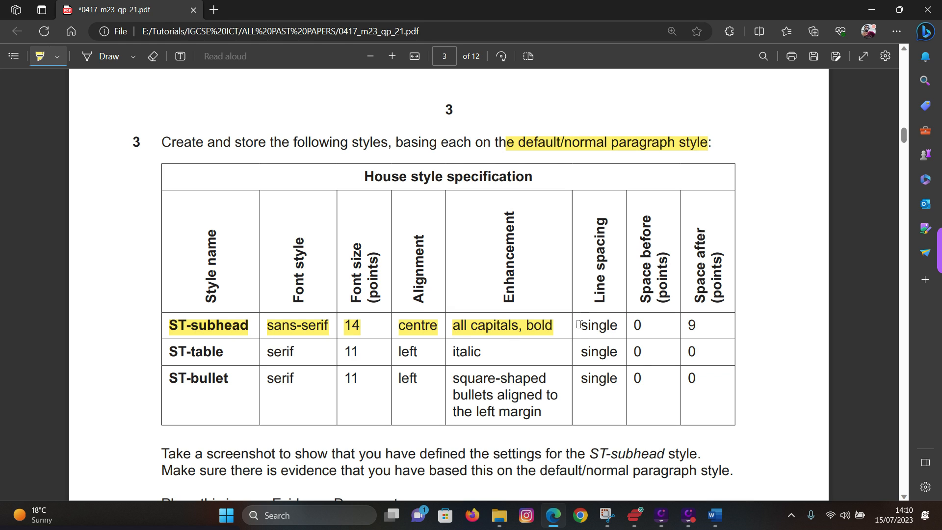
pyautogui.moveTo(578, 324); pyautogui.dragTo(703, 322)
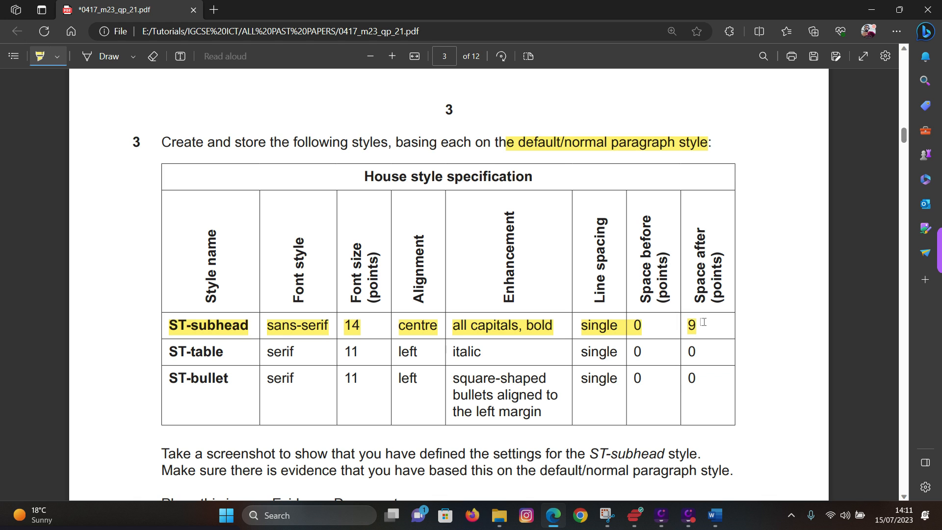
pyautogui.moveTo(715, 515)
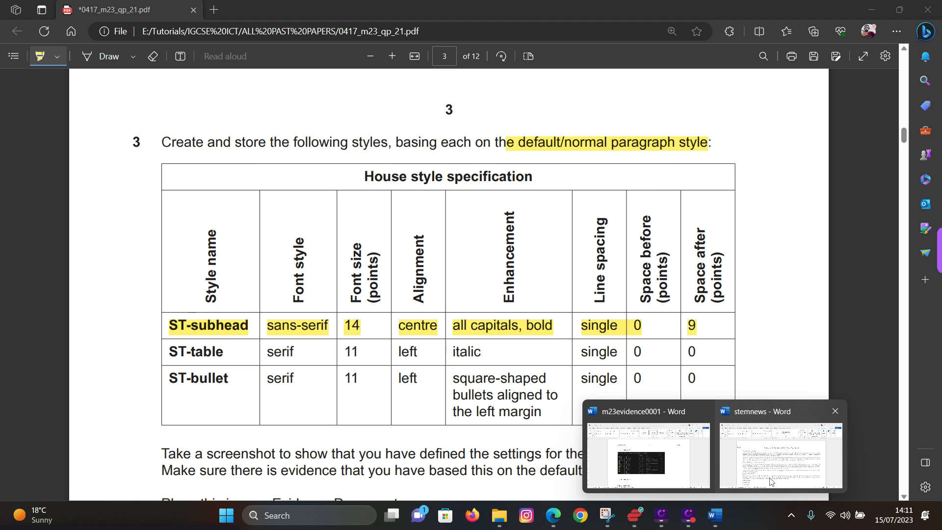
pyautogui.click(771, 462)
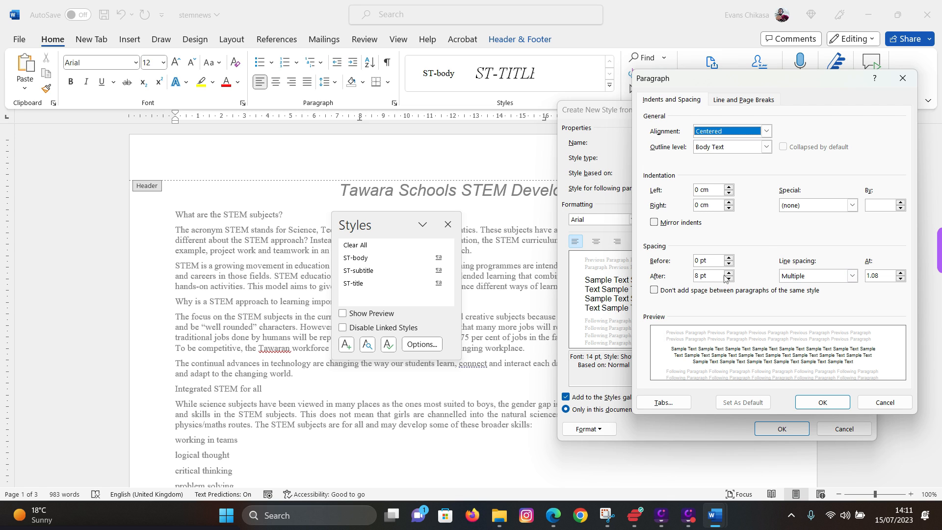
# - Set ST-subhead to 9 pt spacing after with single line spacing, and confirm
pyautogui.moveTo(700, 278); pyautogui.dragTo(686, 276)
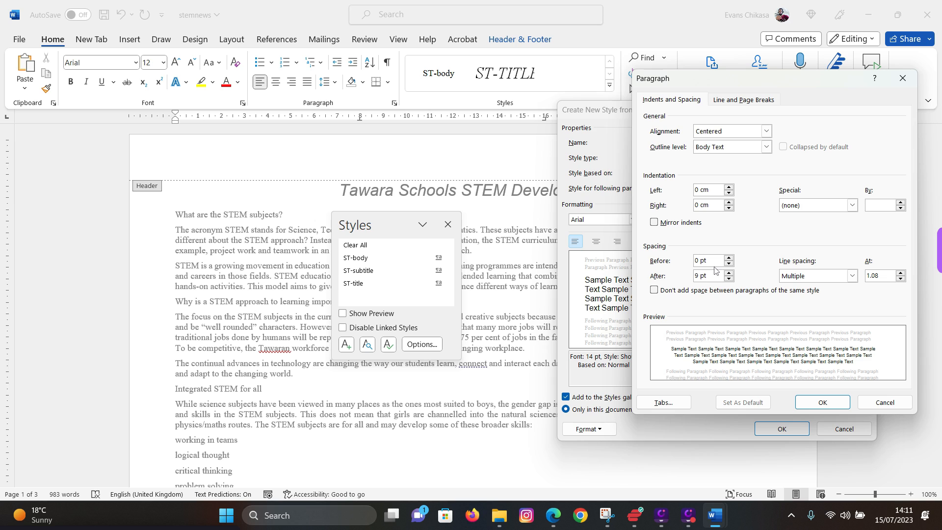
pyautogui.write('9')
pyautogui.click(852, 276)
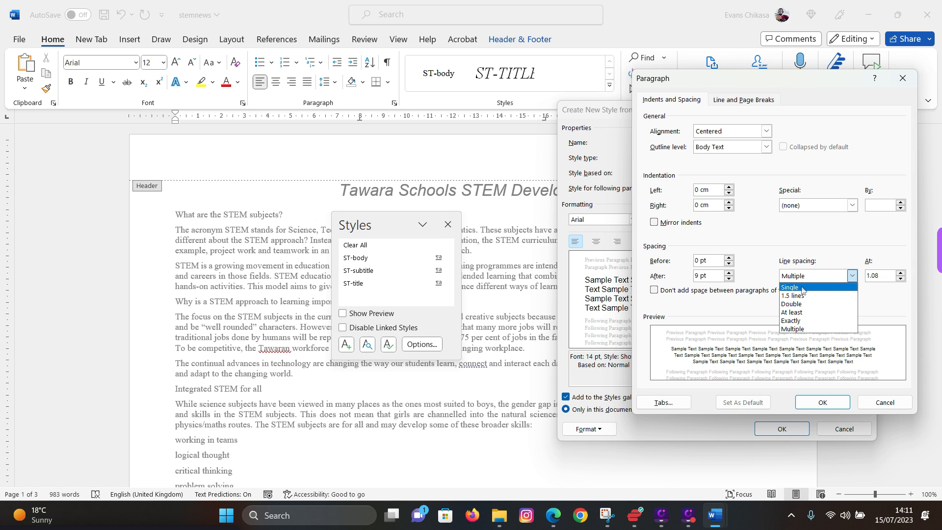
pyautogui.click(802, 288)
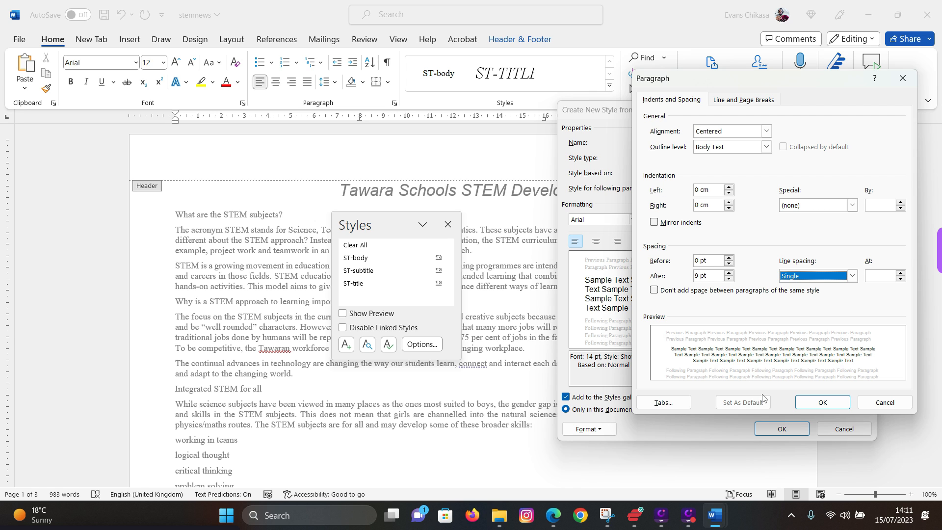
pyautogui.click(808, 403)
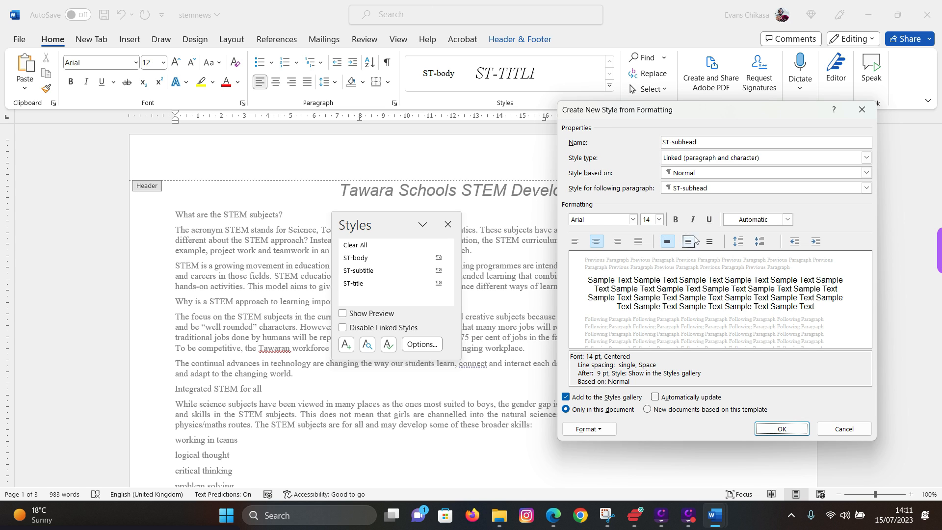
# - Make ST-subhead bold and tick All caps in its font settings, checking the PDF specification
pyautogui.click(676, 220)
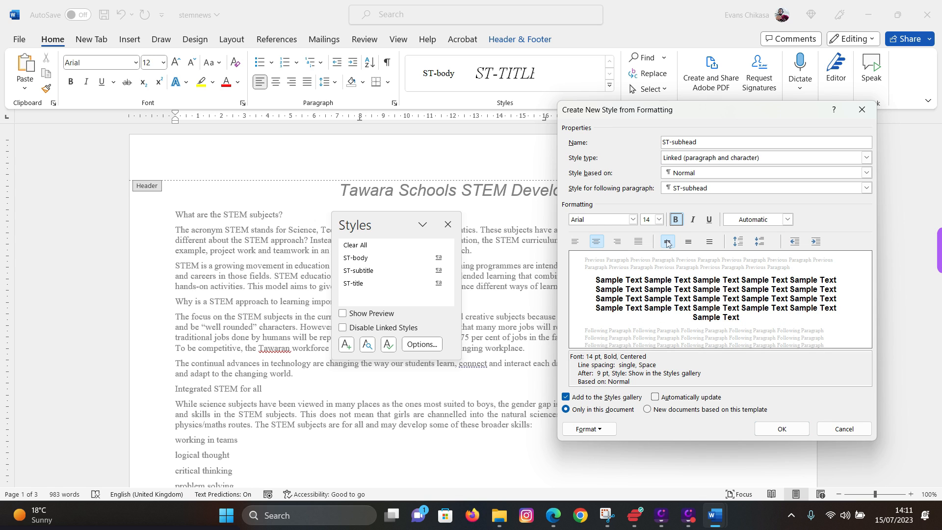
pyautogui.click(607, 430)
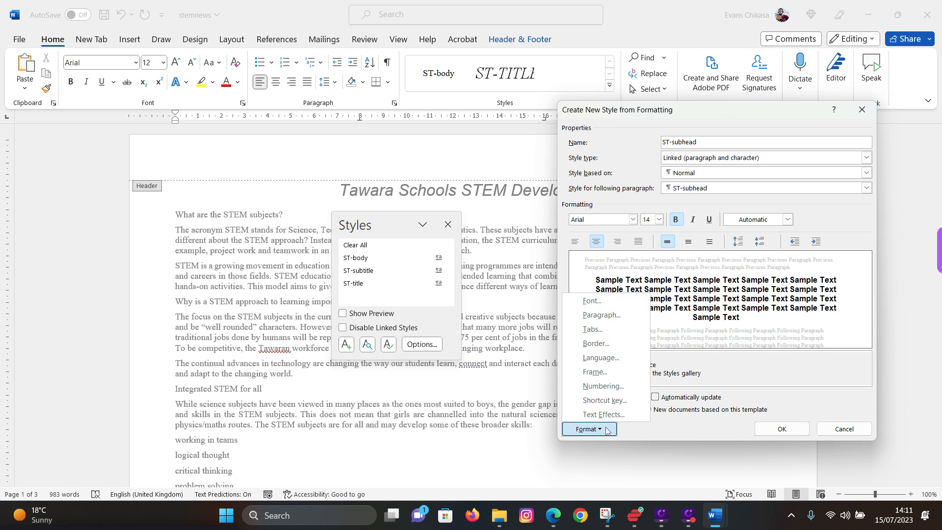
pyautogui.click(606, 301)
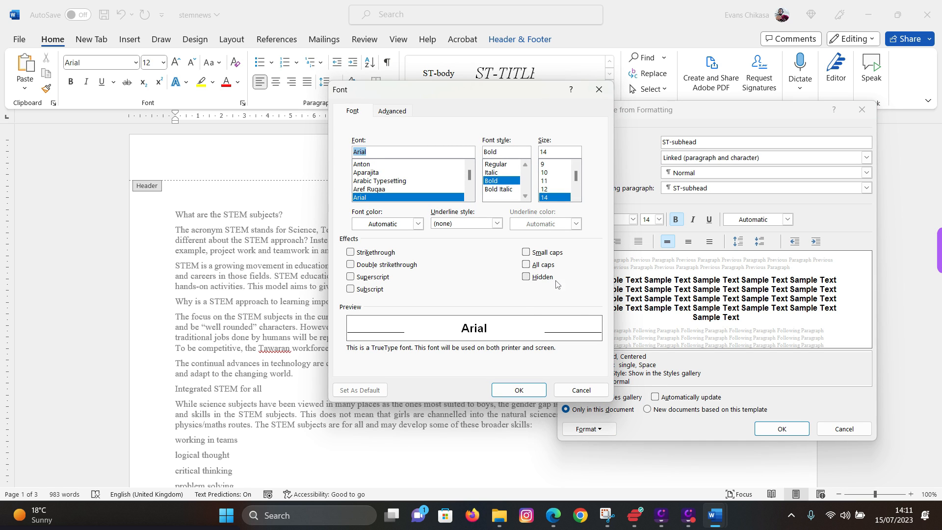
pyautogui.click(526, 265)
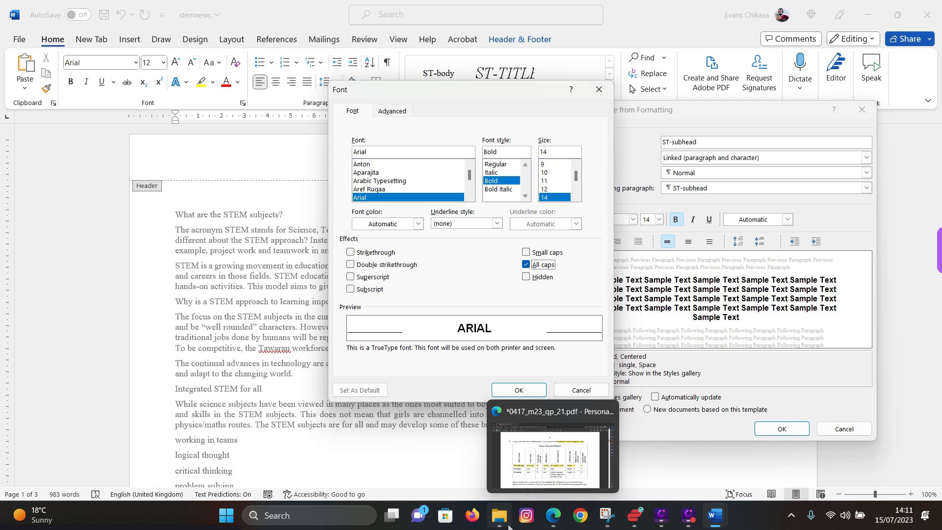
pyautogui.click(553, 515)
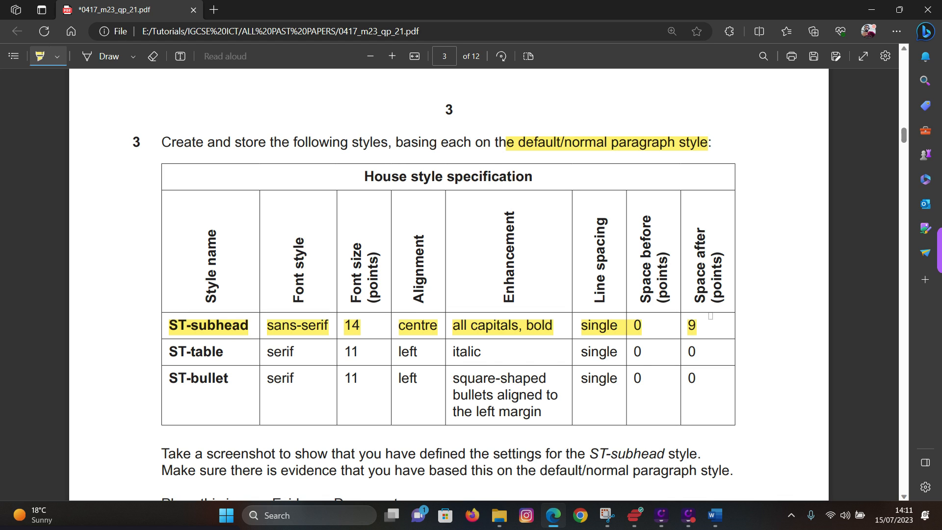
pyautogui.moveTo(715, 516)
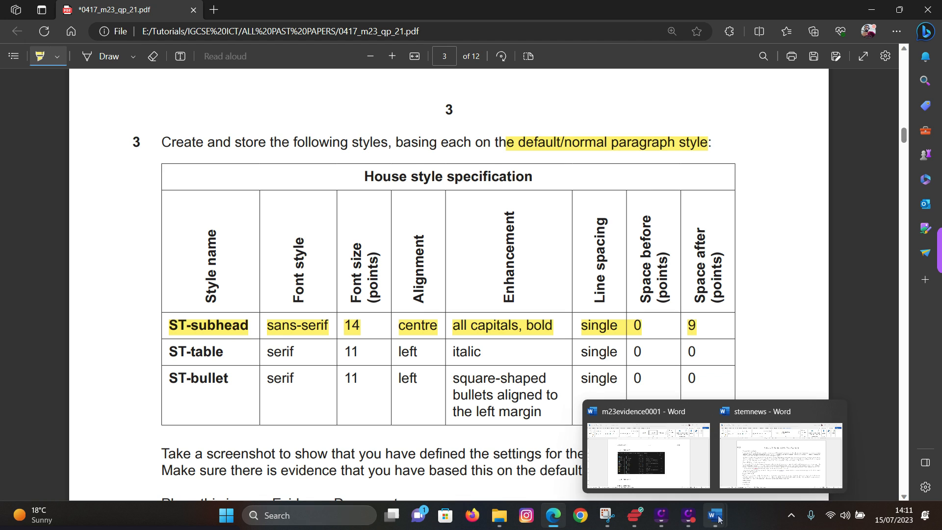
pyautogui.click(750, 462)
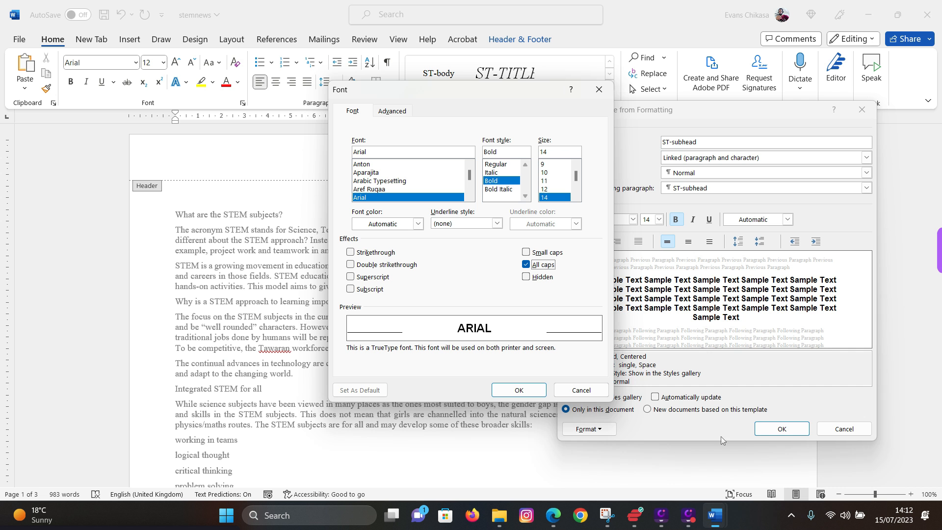
# - Confirm the Font and new-style dialogs to create the ST-subhead style
pyautogui.click(510, 394)
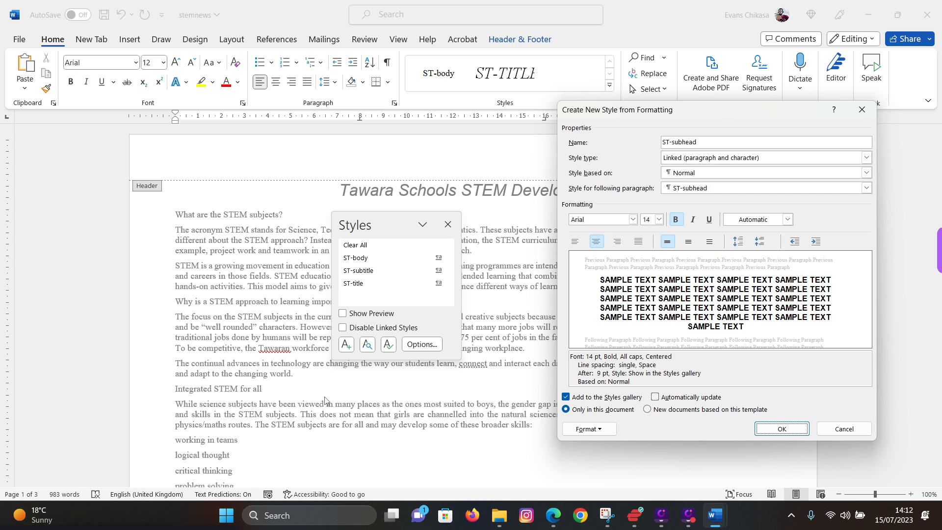
pyautogui.click(782, 429)
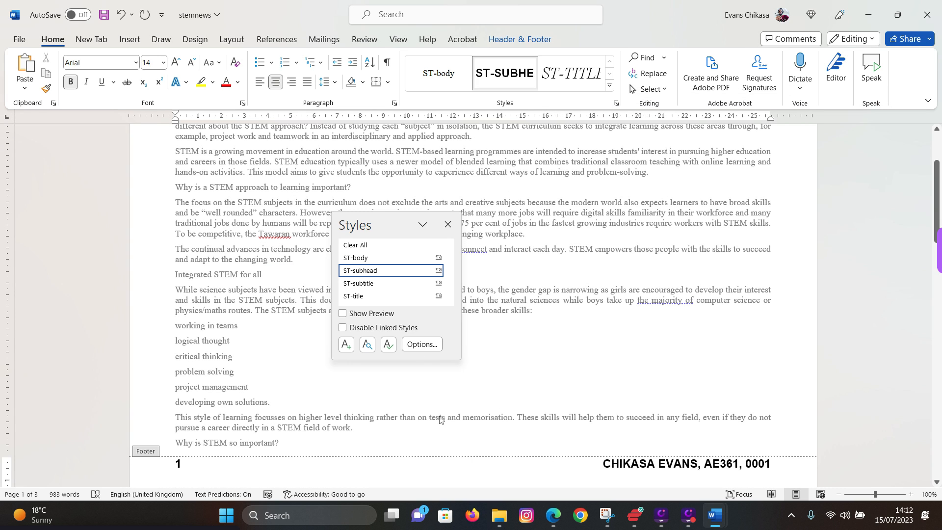
# - Undo the ST-subhead style on the footer and leave footer editing for the body
pyautogui.hotkey('ctrl', 'z')
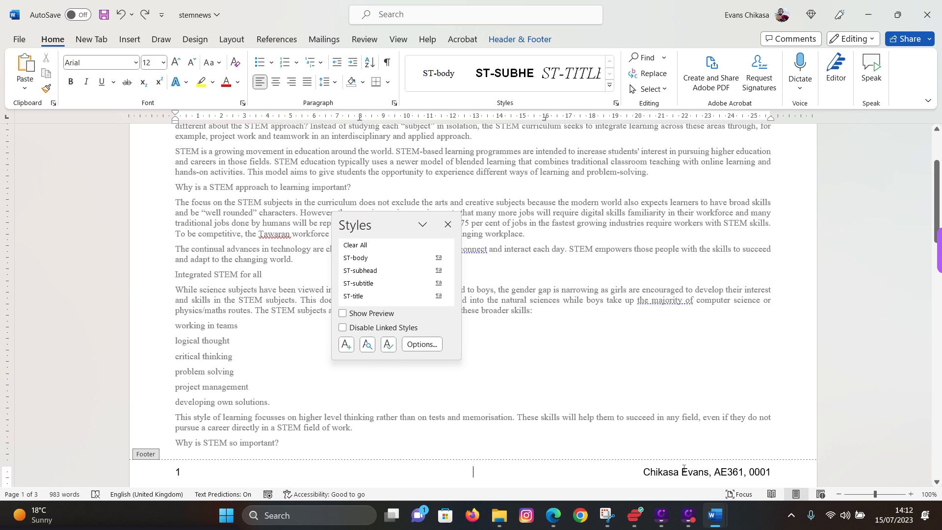
pyautogui.hotkey('ctrl', 'y')
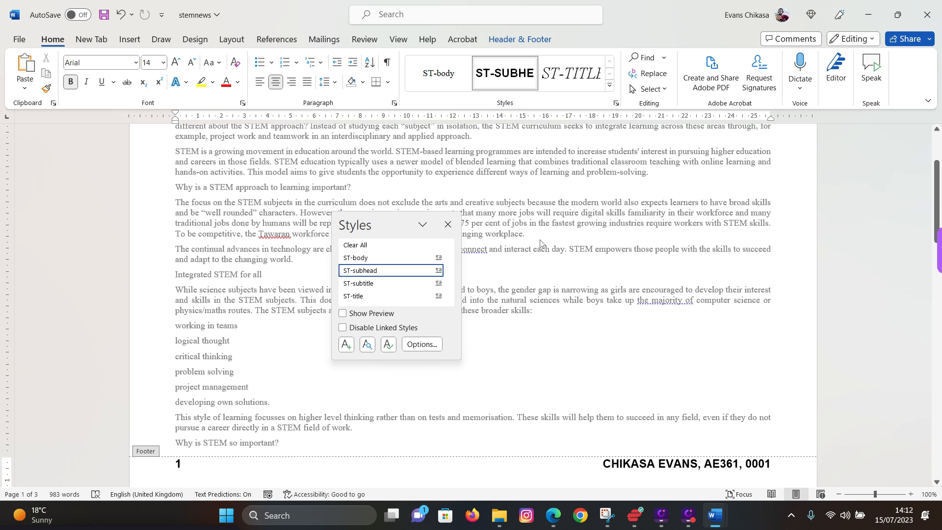
pyautogui.hotkey('ctrl', 'z')
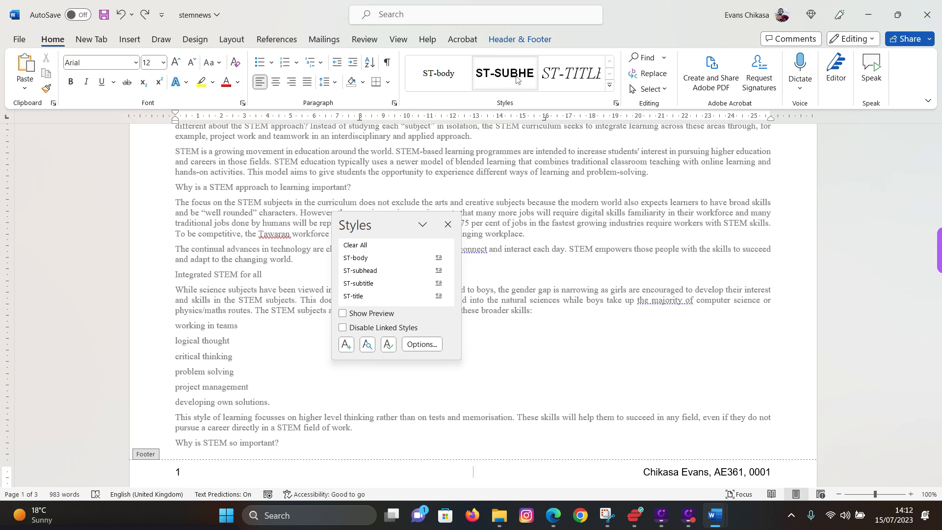
pyautogui.click(496, 71)
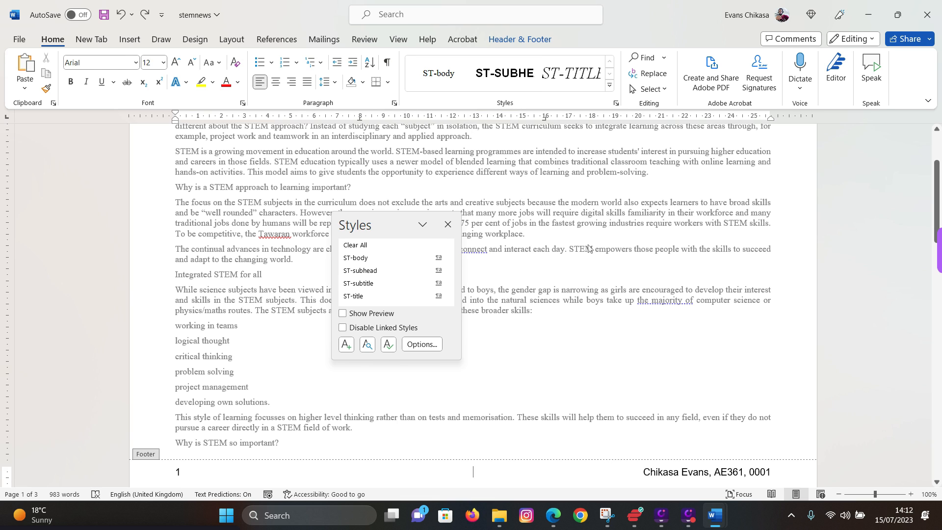
pyautogui.doubleClick(448, 223)
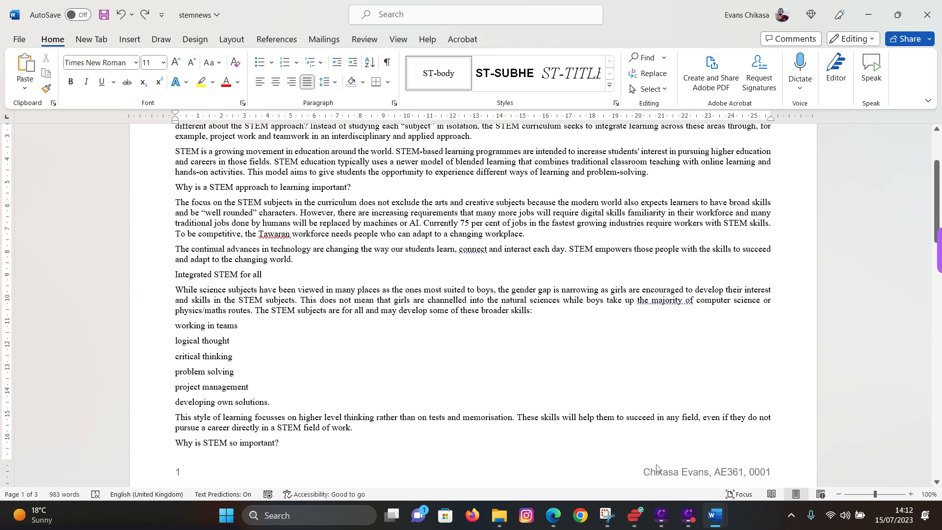
# - Apply ST-body to the 'What are the STEM subjects?' heading at the top of page 1
pyautogui.scroll(4, 267, 203)
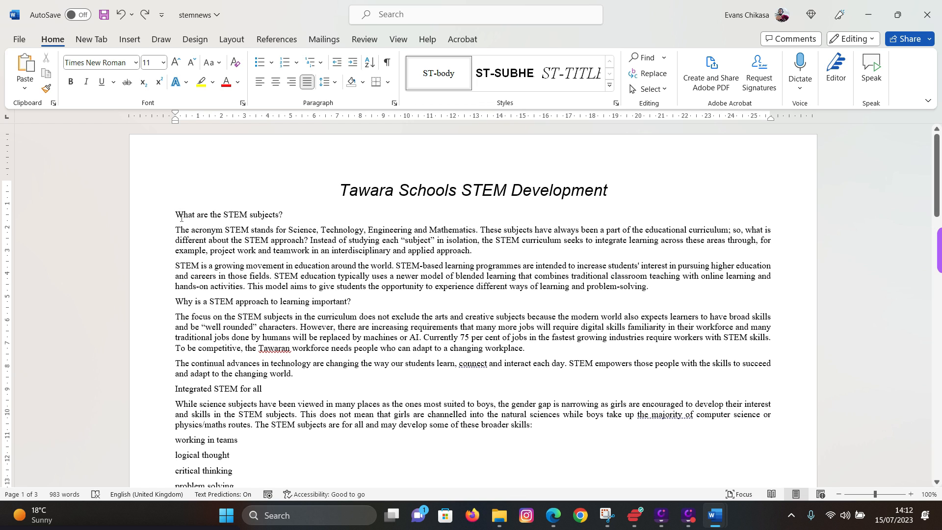
pyautogui.moveTo(175, 214); pyautogui.dragTo(286, 215)
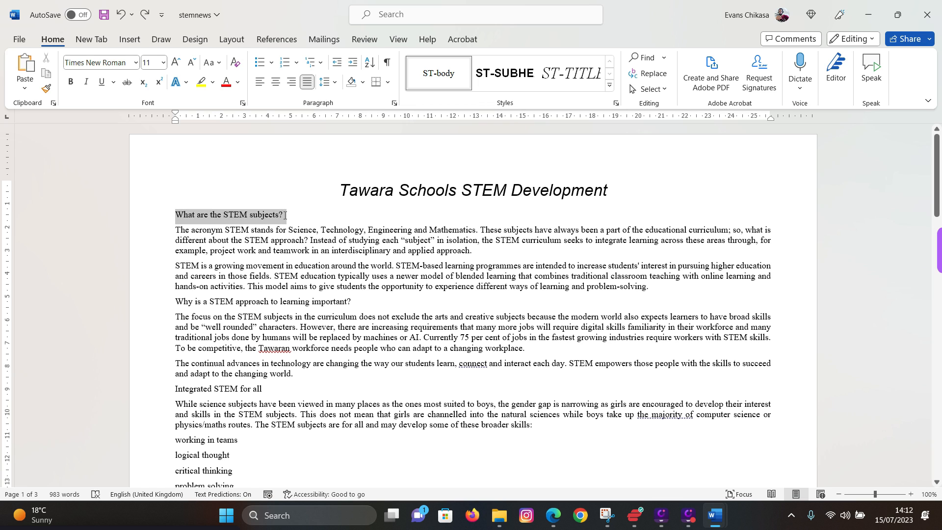
pyautogui.click(426, 78)
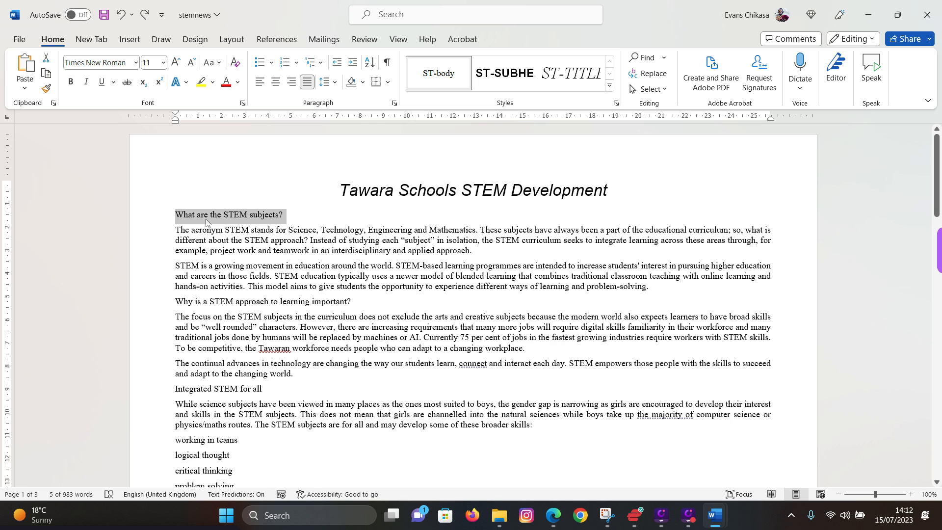
pyautogui.click(177, 215)
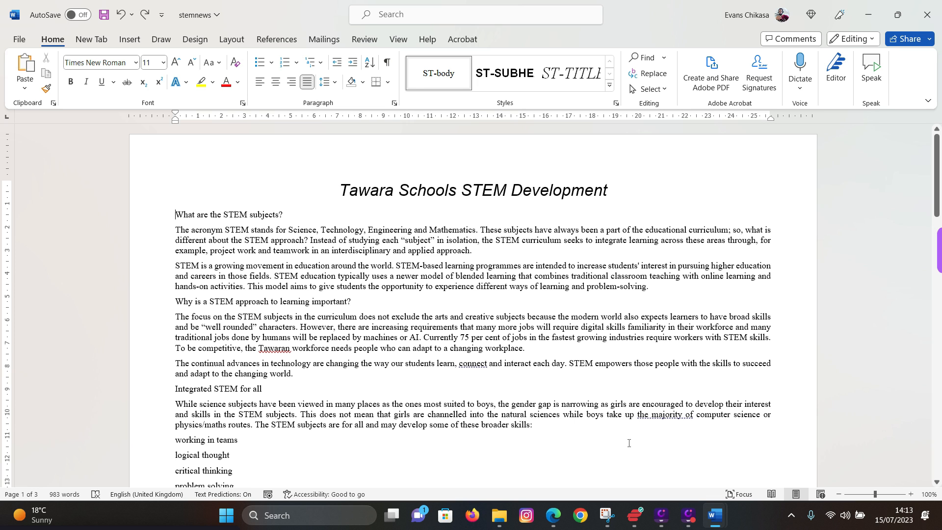
# - Highlight ST-table and its serif font entry in the exam PDF, then return to the stemnews document
pyautogui.click(553, 515)
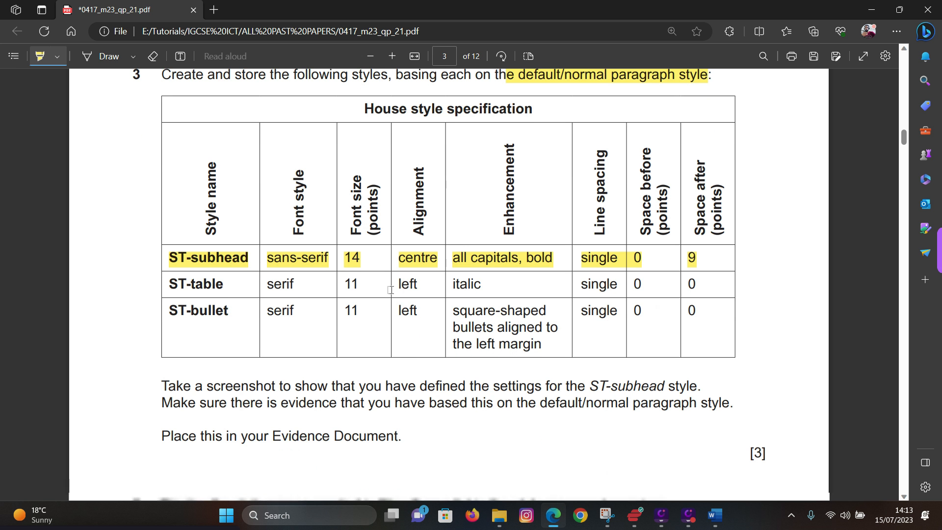
pyautogui.moveTo(172, 283); pyautogui.dragTo(224, 283)
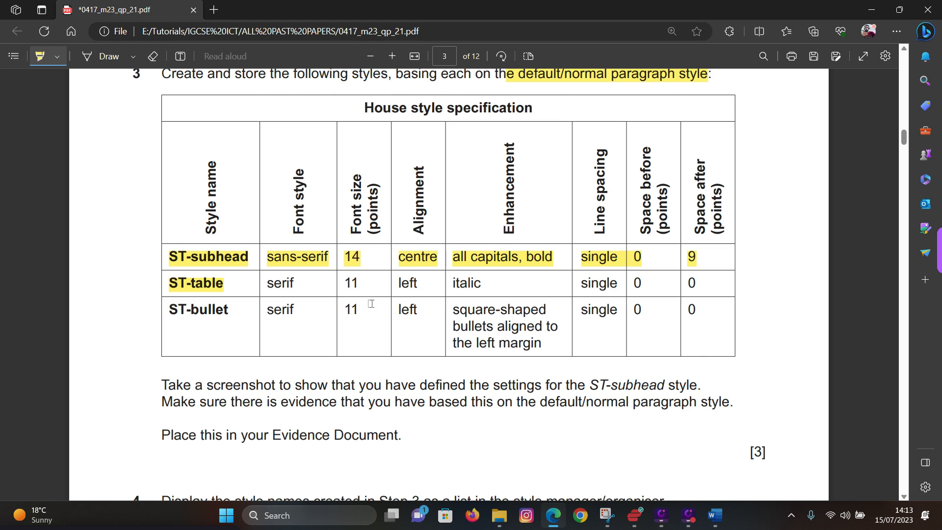
pyautogui.doubleClick(275, 284)
pyautogui.moveTo(715, 515)
pyautogui.click(778, 468)
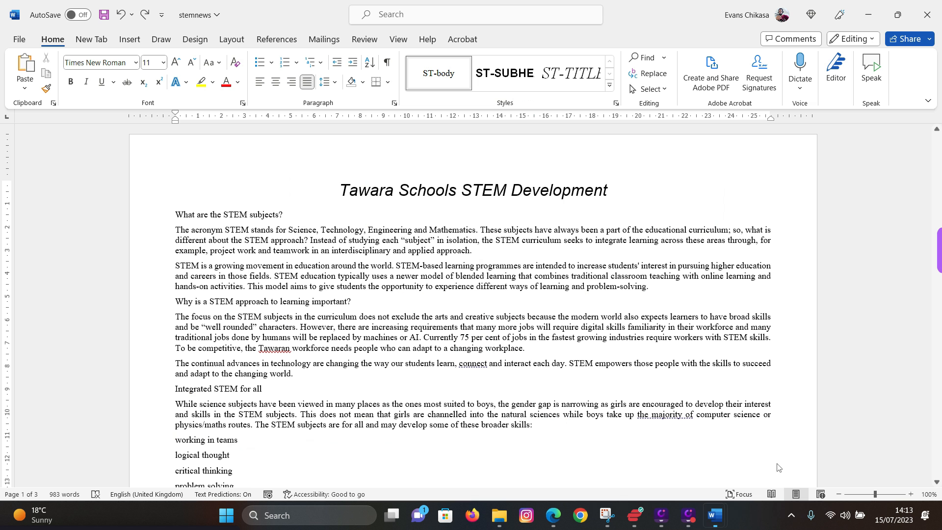
# - Create a new style named ST-table based on Normal
pyautogui.click(610, 87)
pyautogui.click(461, 109)
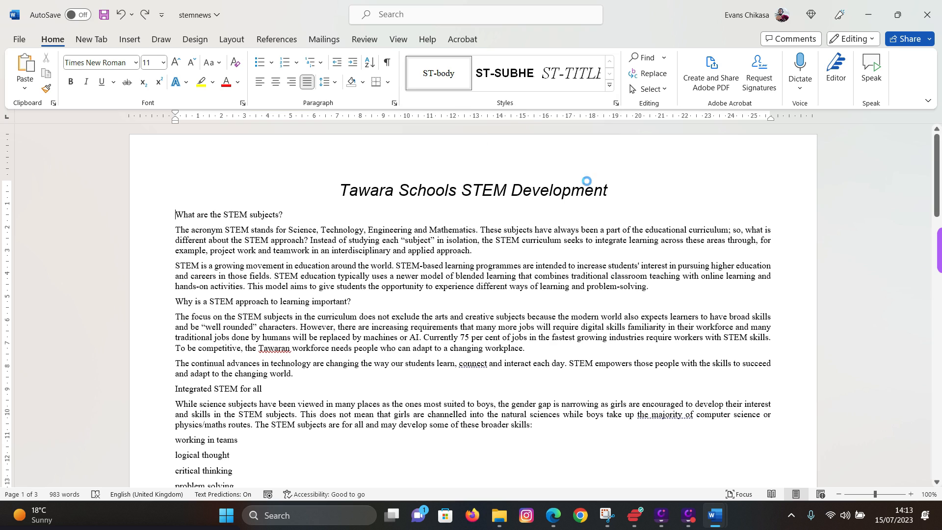
pyautogui.write('ST-table')
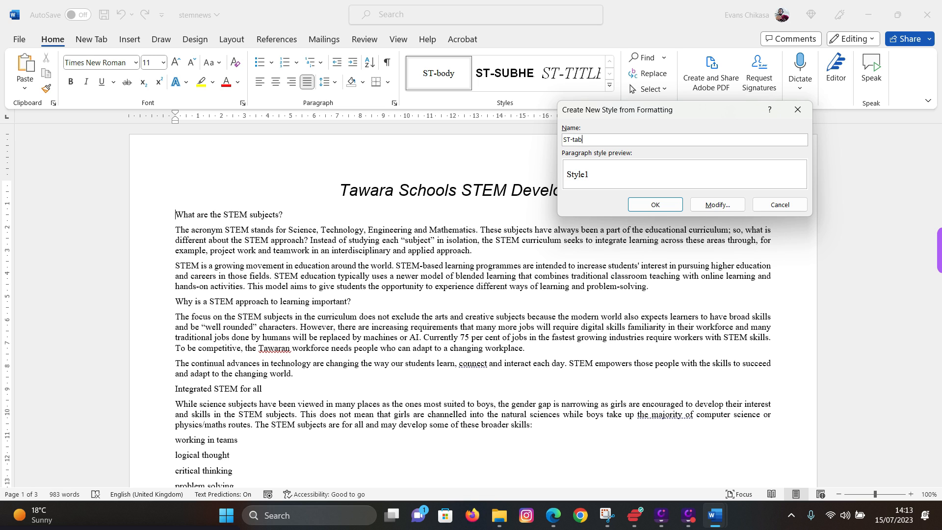
pyautogui.click(709, 209)
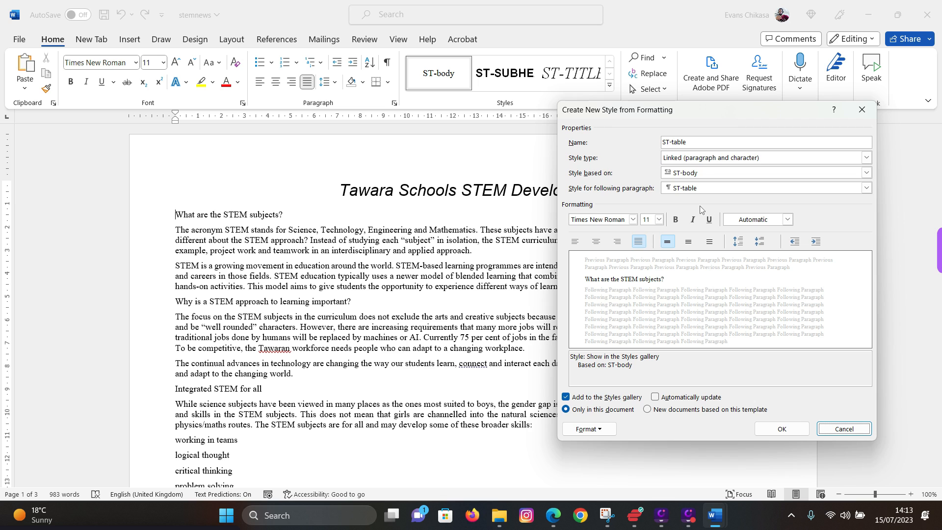
pyautogui.click(701, 174)
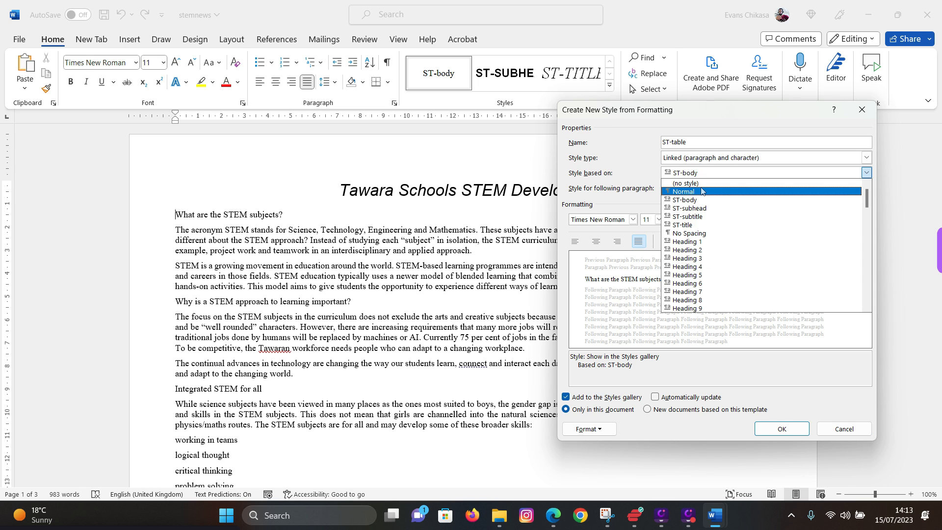
pyautogui.click(700, 191)
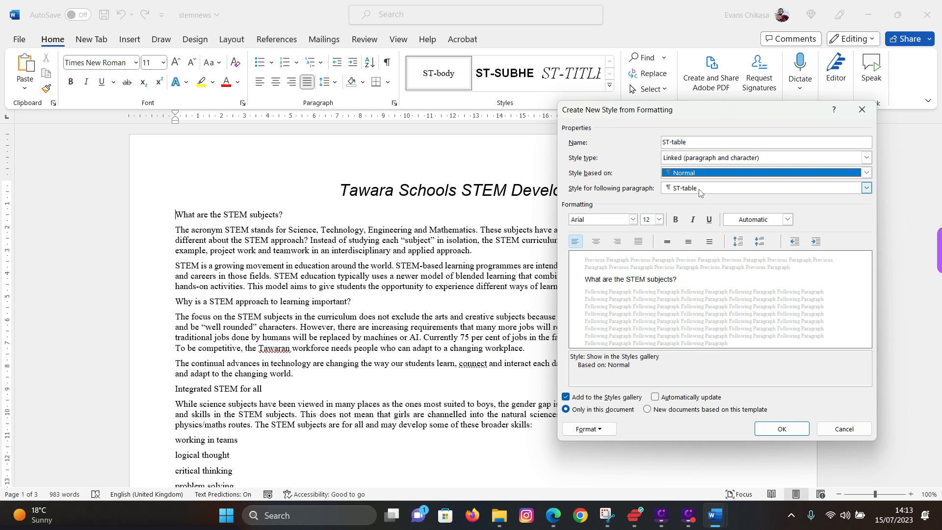
# - Set the ST-table style to Times New Roman, 11 pt, left aligned
pyautogui.click(633, 220)
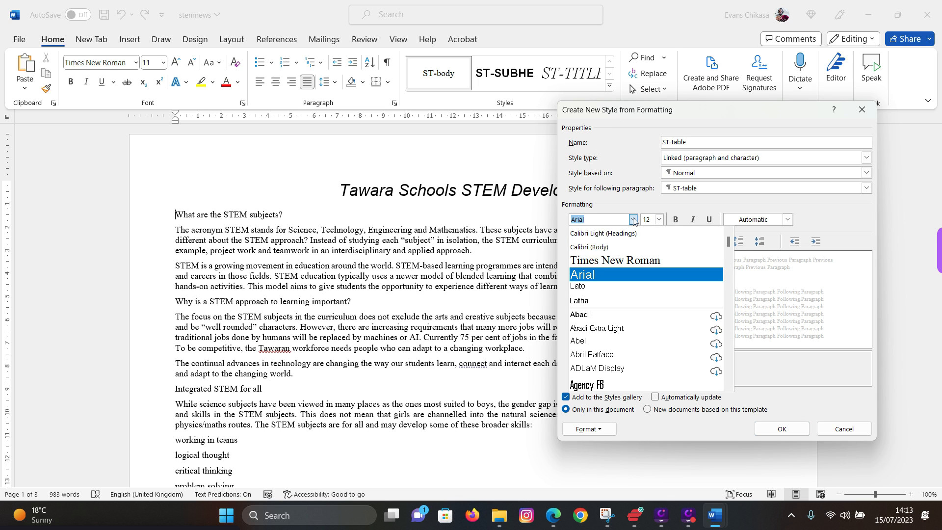
pyautogui.click(608, 265)
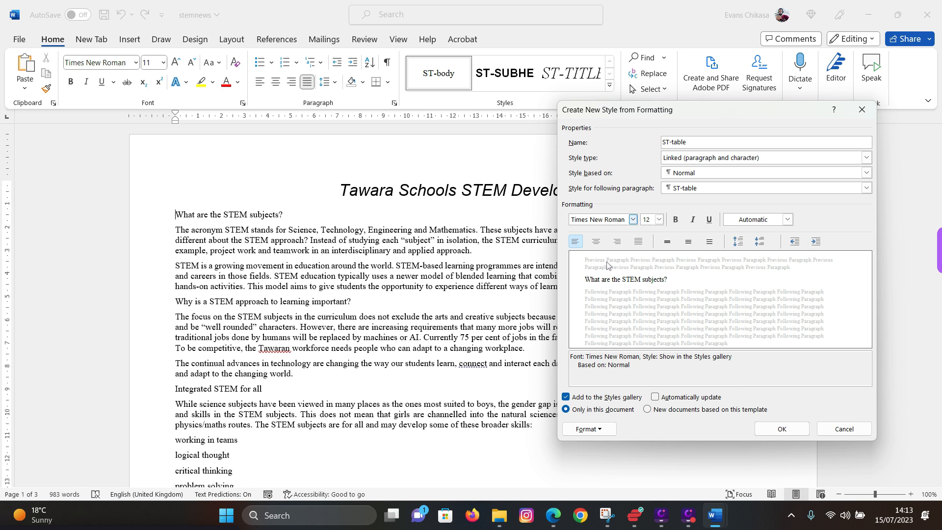
pyautogui.click(657, 220)
pyautogui.click(648, 253)
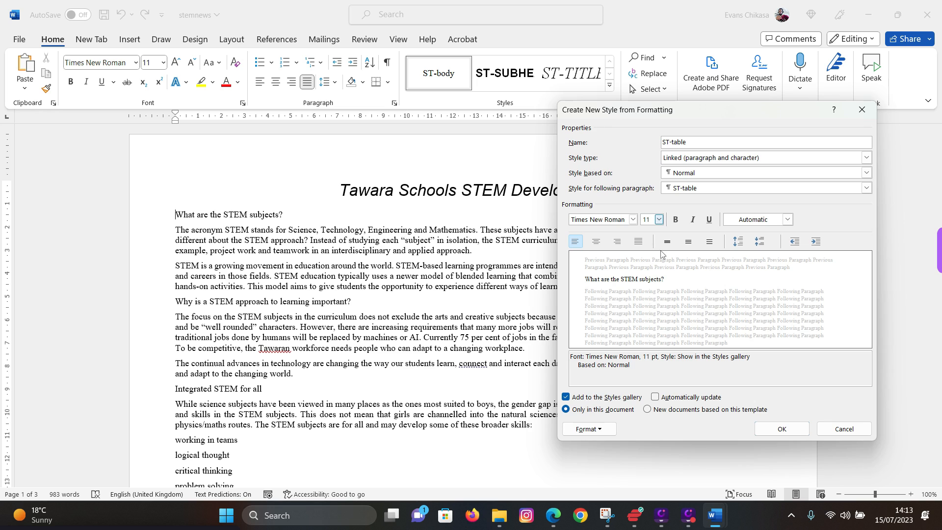
pyautogui.click(575, 244)
pyautogui.click(594, 434)
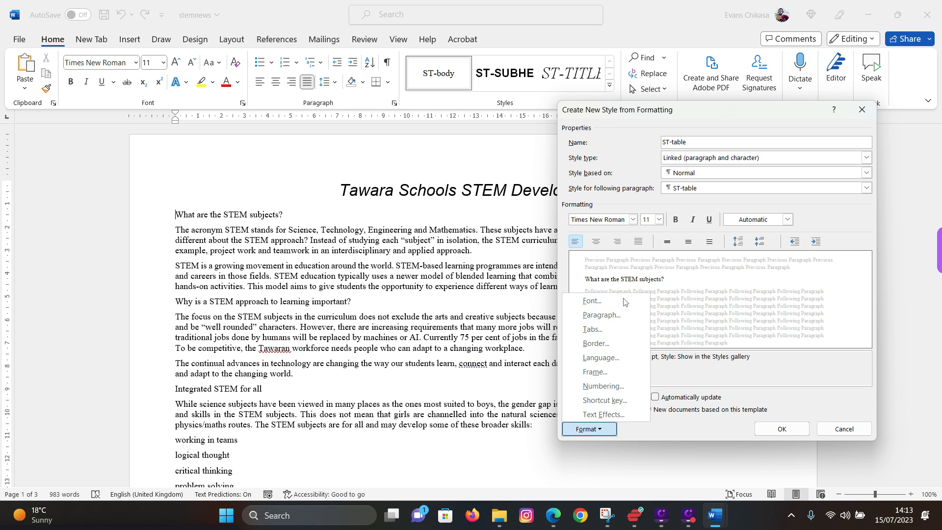
pyautogui.click(602, 315)
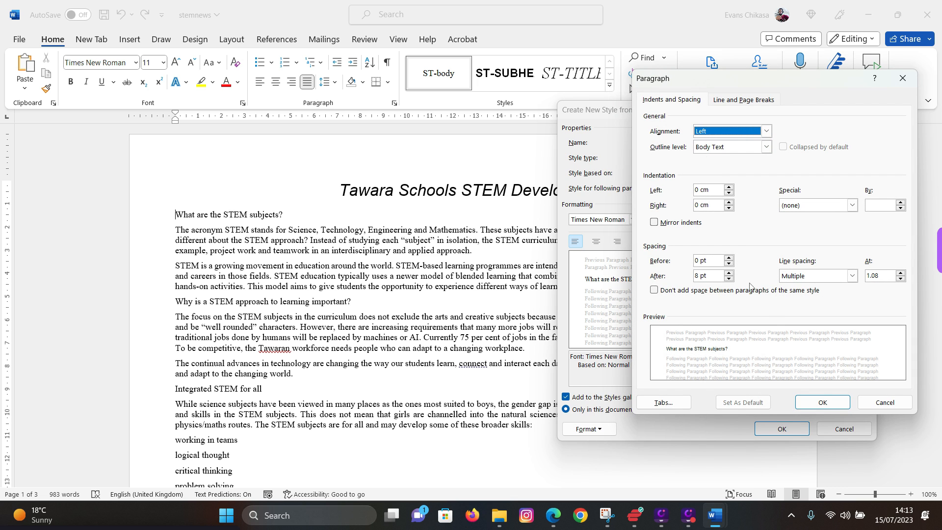
pyautogui.click(806, 404)
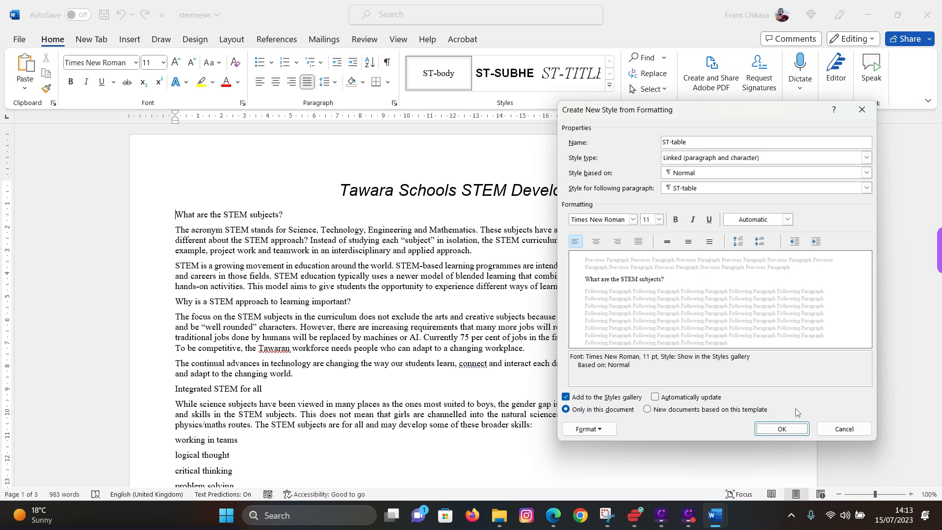
# - Highlight 11, left, italic and single in the exam PDF's ST-table row
pyautogui.click(553, 515)
pyautogui.moveTo(336, 283); pyautogui.dragTo(483, 282)
pyautogui.moveTo(576, 282); pyautogui.dragTo(702, 282)
# - Back in Word, make the ST-table style italic
pyautogui.moveTo(706, 520)
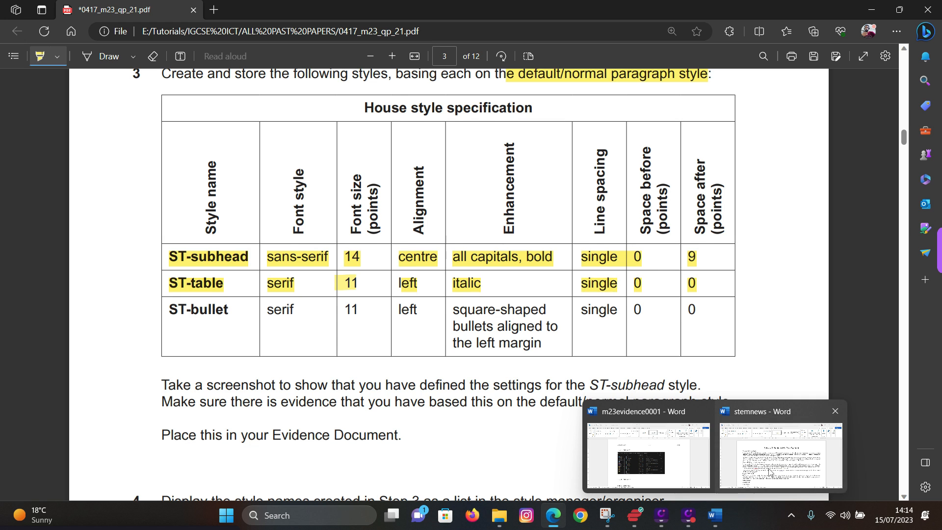
pyautogui.click(780, 447)
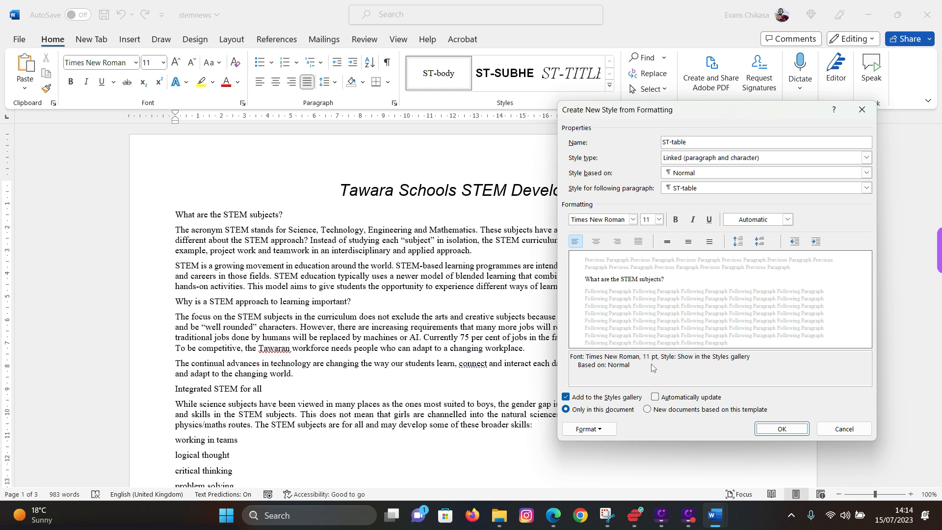
pyautogui.click(608, 428)
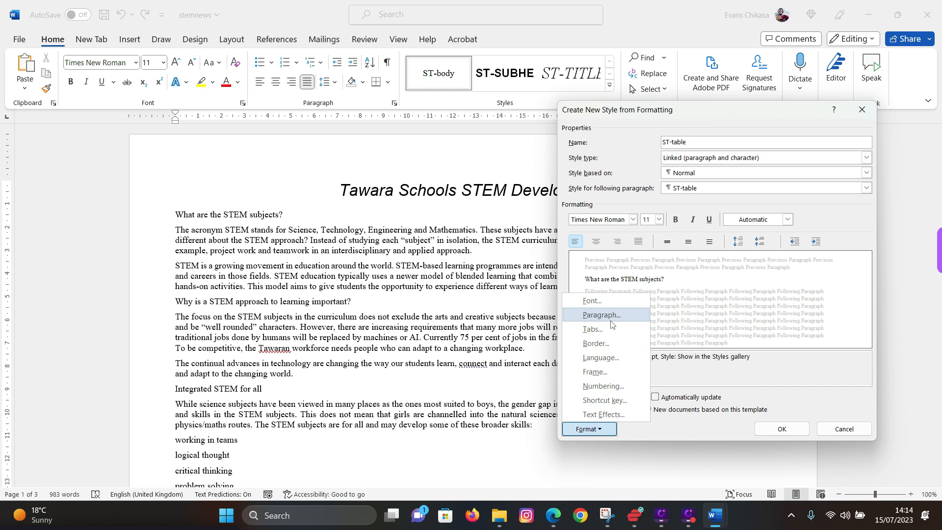
pyautogui.click(694, 222)
pyautogui.click(694, 222)
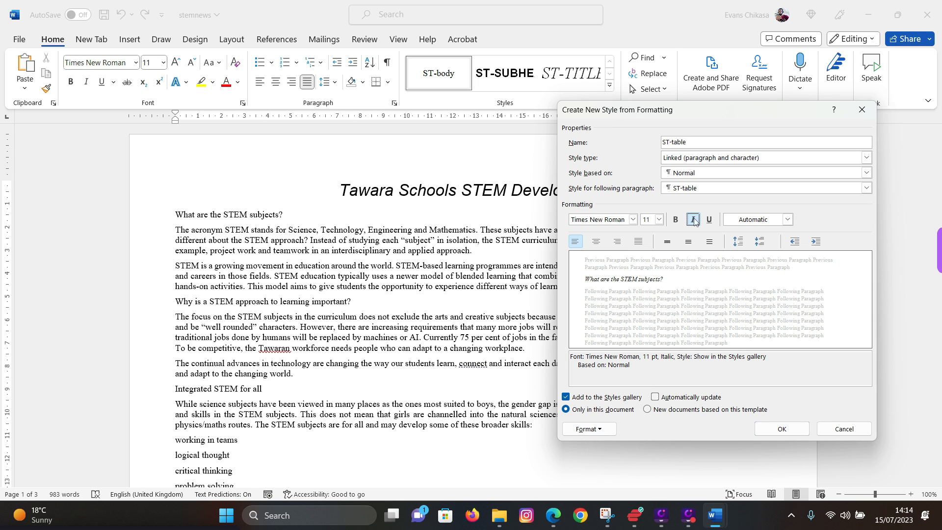
# - Give ST-table single line spacing and 0 pt after, then save the style
pyautogui.click(589, 429)
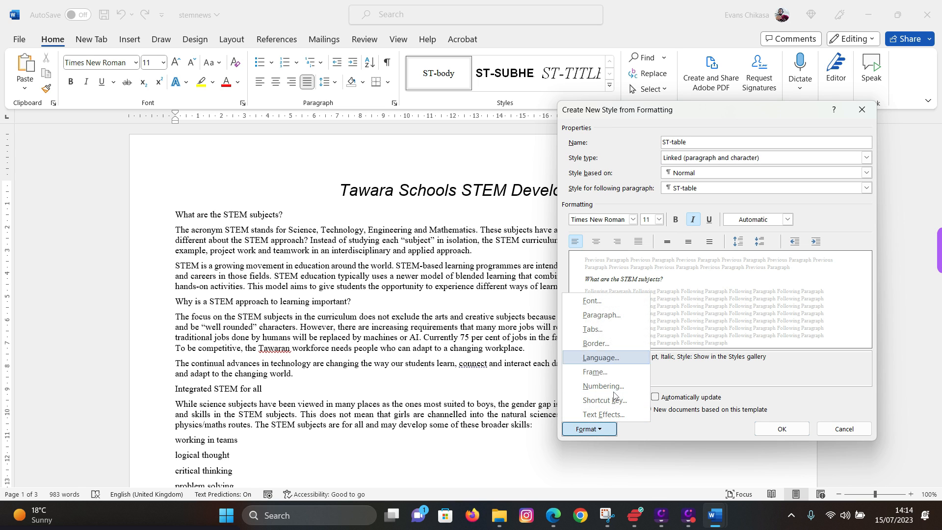
pyautogui.click(601, 315)
pyautogui.click(824, 277)
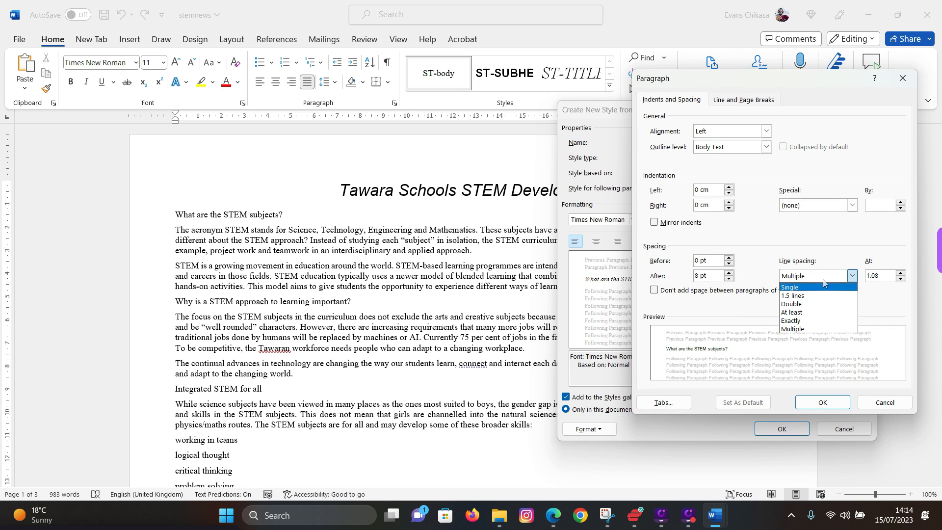
pyautogui.click(814, 287)
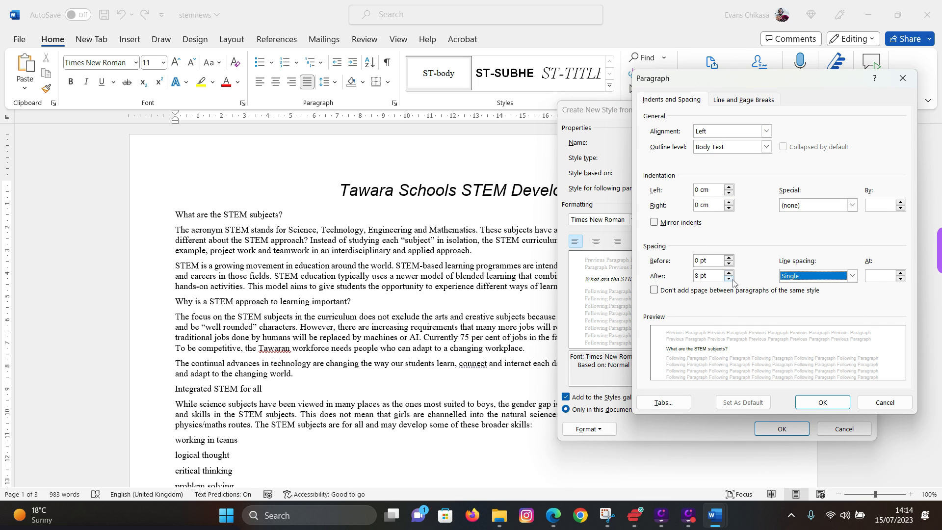
pyautogui.click(729, 278)
pyautogui.click(729, 278)
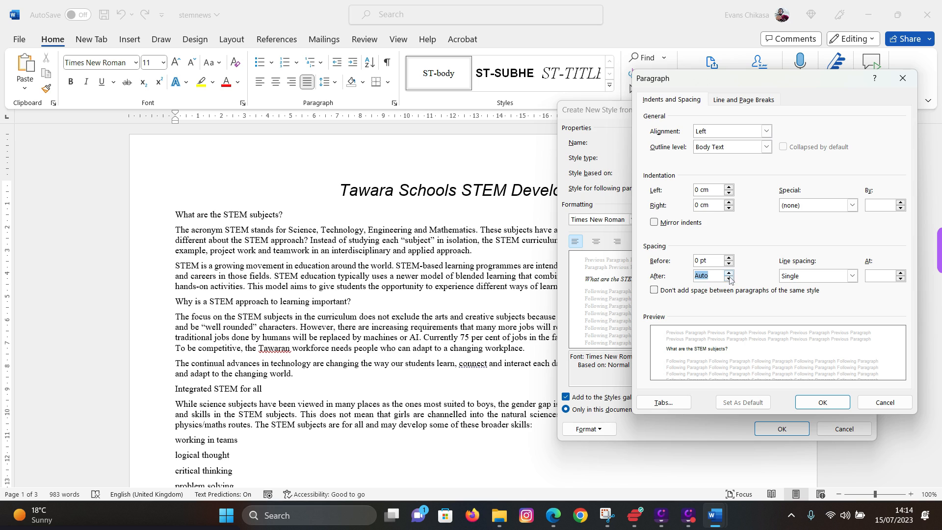
pyautogui.click(729, 273)
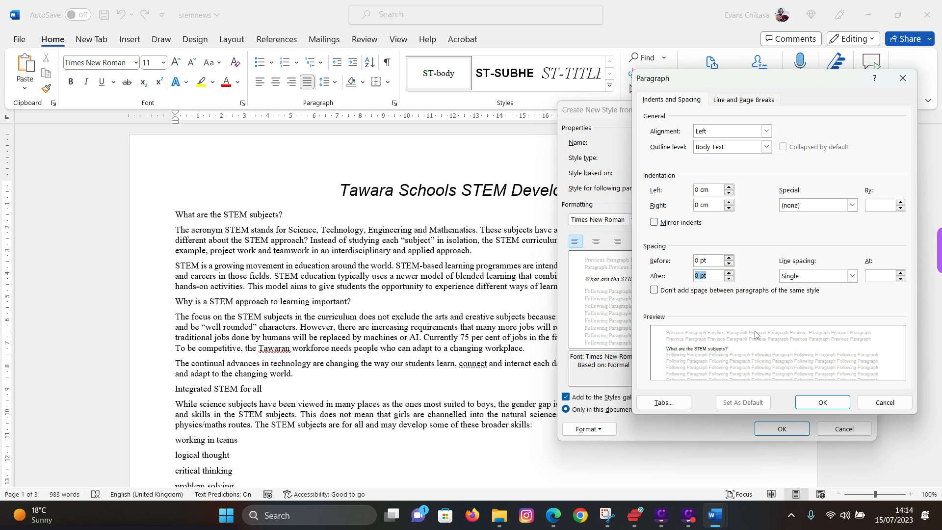
pyautogui.click(806, 402)
pyautogui.click(777, 429)
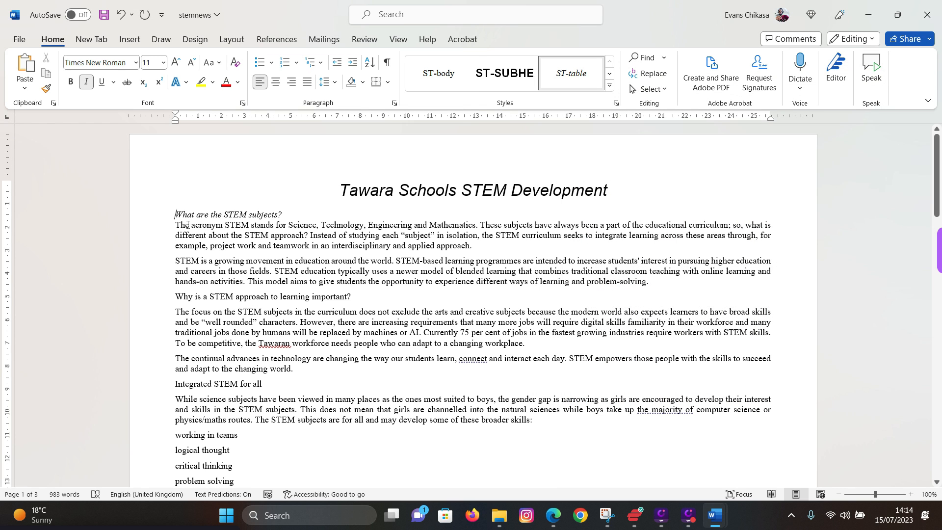
# - Apply ST-body to the 'What are the STEM subjects?' heading, then switch back to the exam PDF
pyautogui.moveTo(169, 211); pyautogui.dragTo(291, 219)
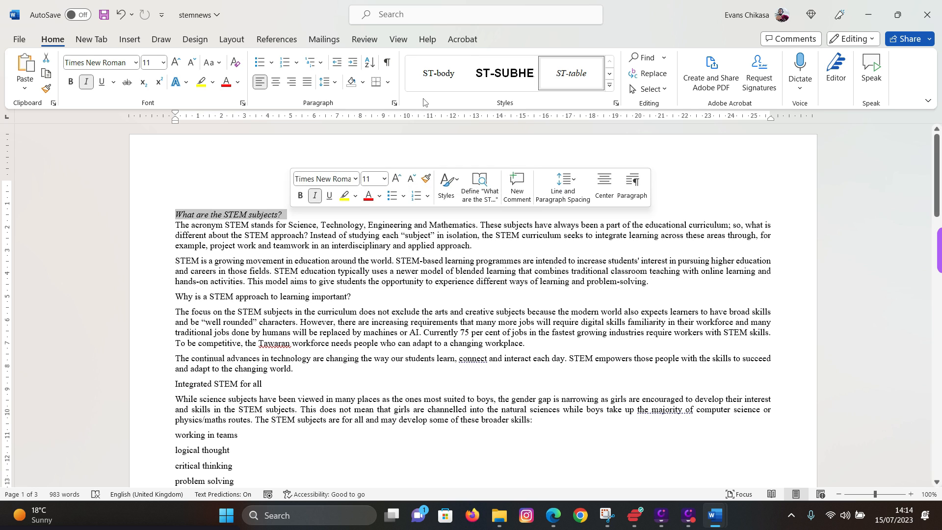
pyautogui.click(446, 79)
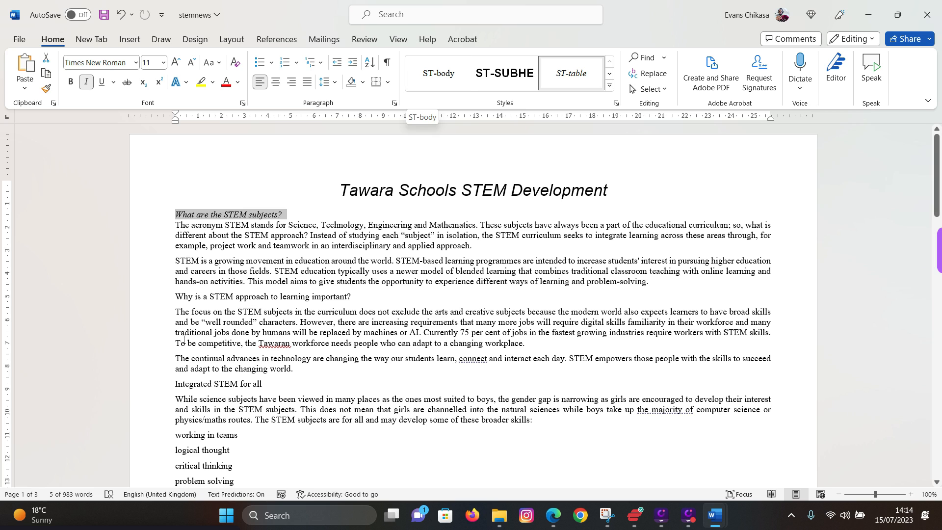
pyautogui.click(447, 73)
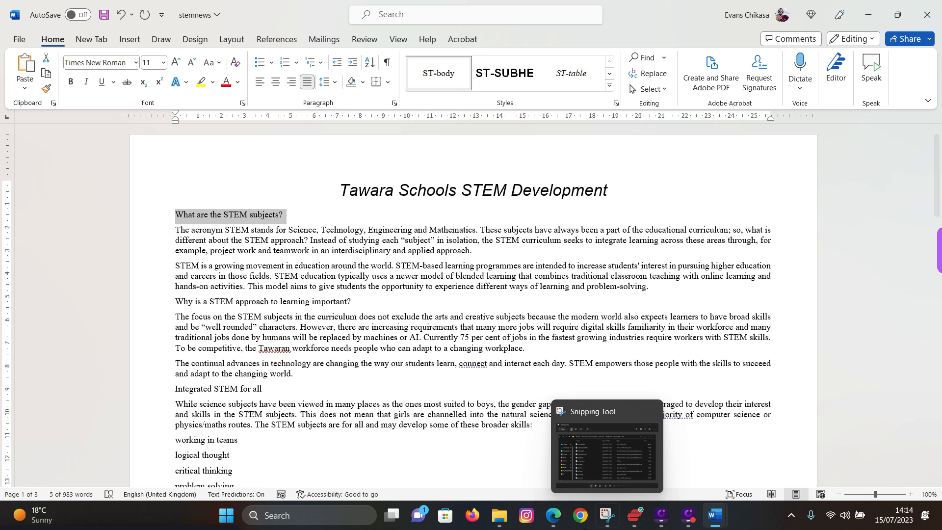
pyautogui.click(553, 515)
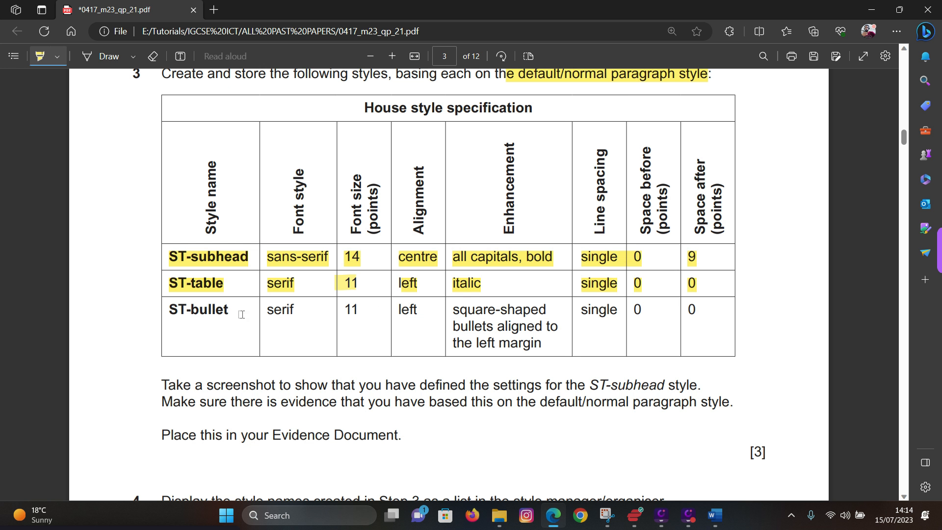
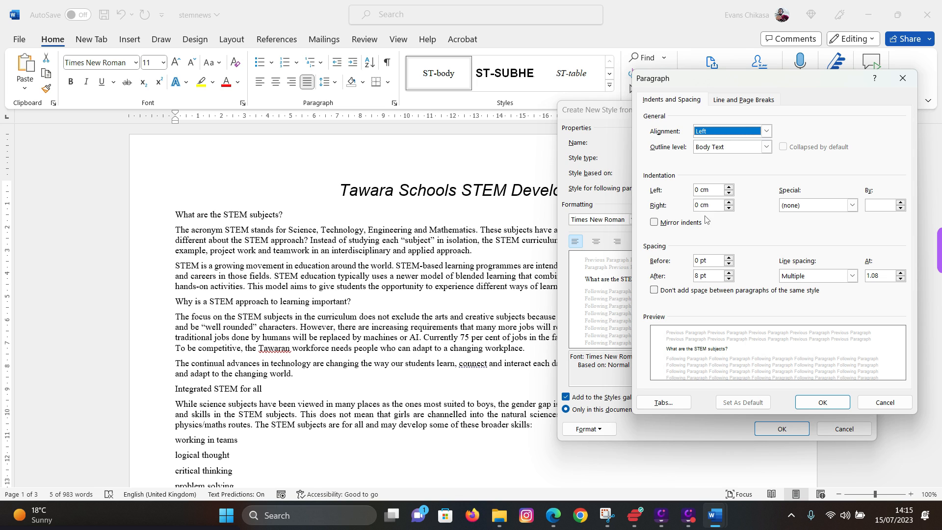
# - Give the new ST-bullet style a square bullet with a 0.63 cm left indent
pyautogui.click(821, 403)
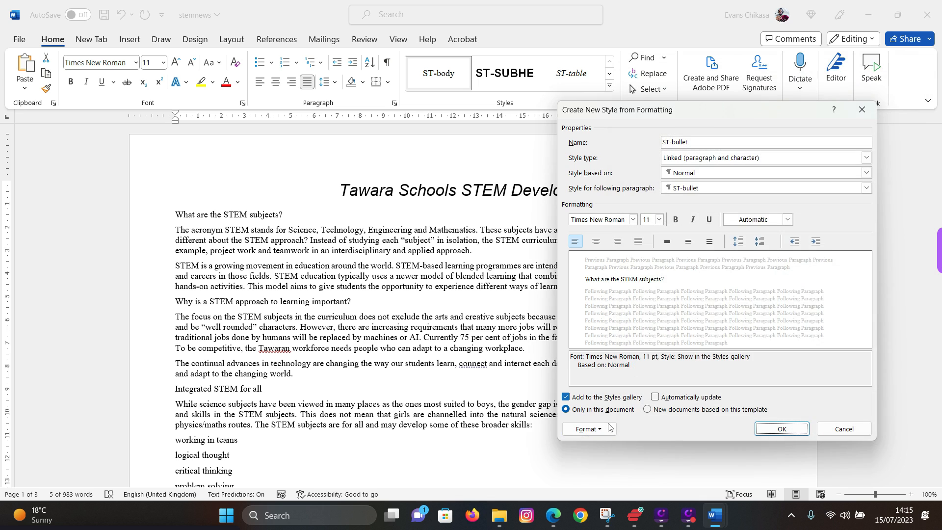
pyautogui.click(584, 428)
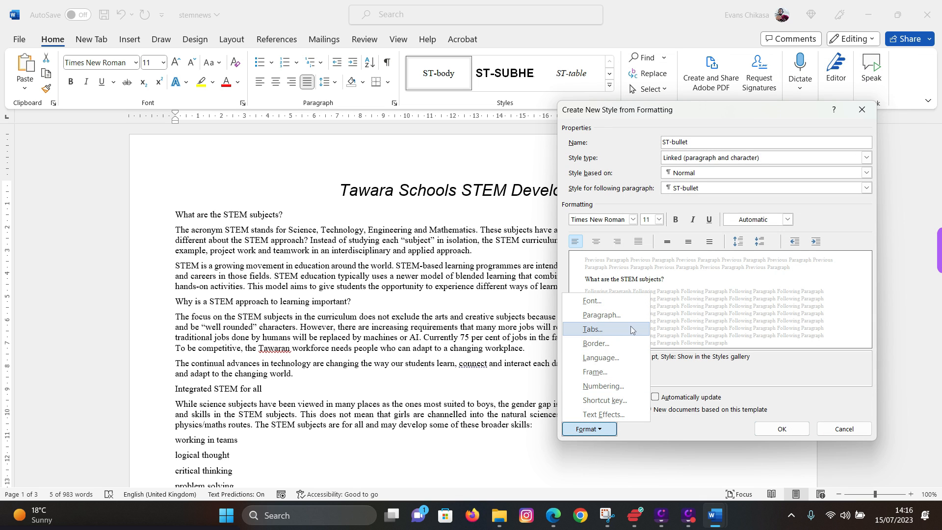
pyautogui.click(603, 387)
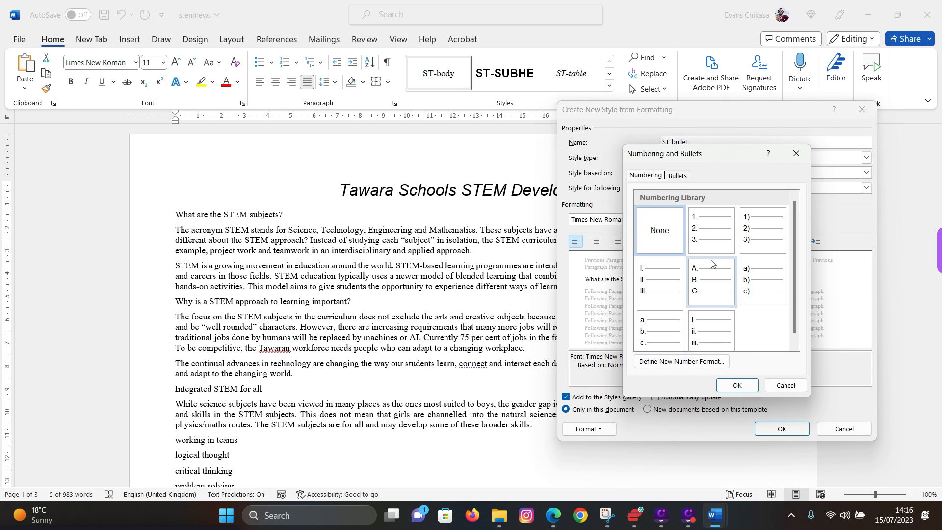
pyautogui.click(678, 175)
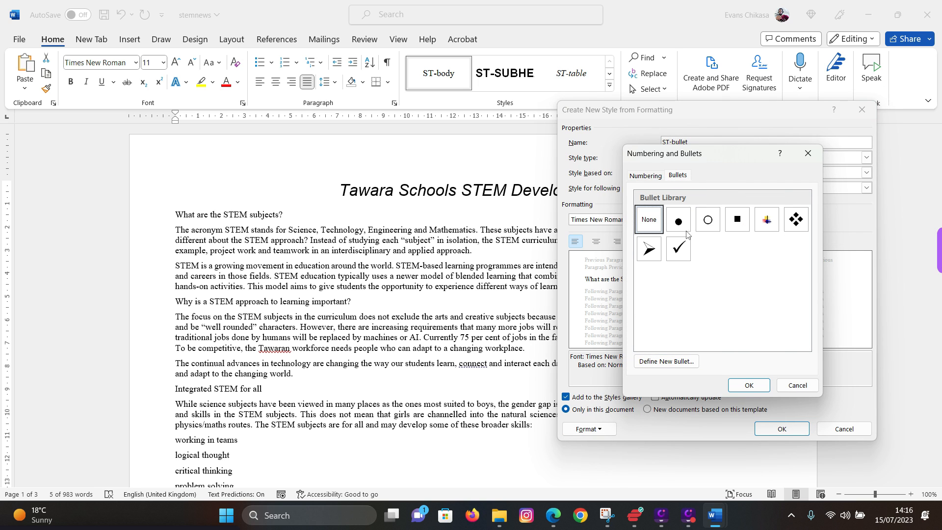
pyautogui.click(735, 225)
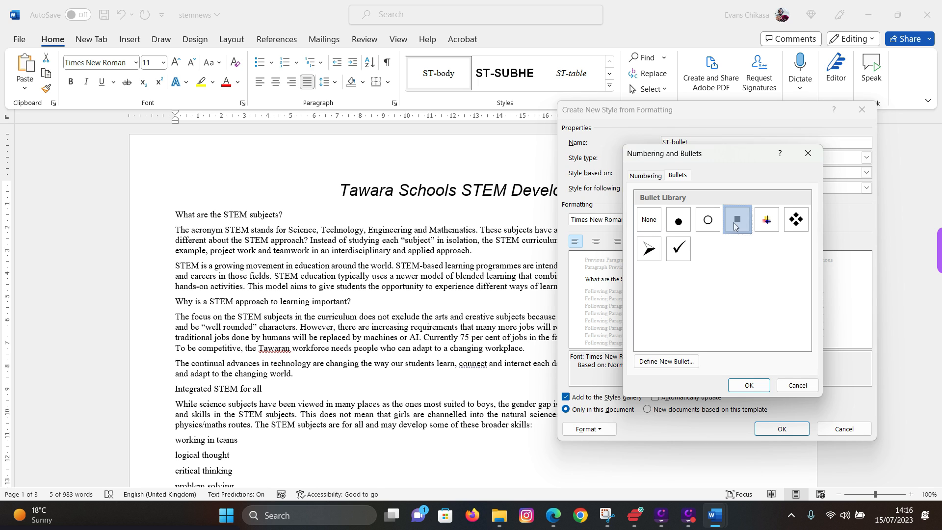
pyautogui.click(748, 385)
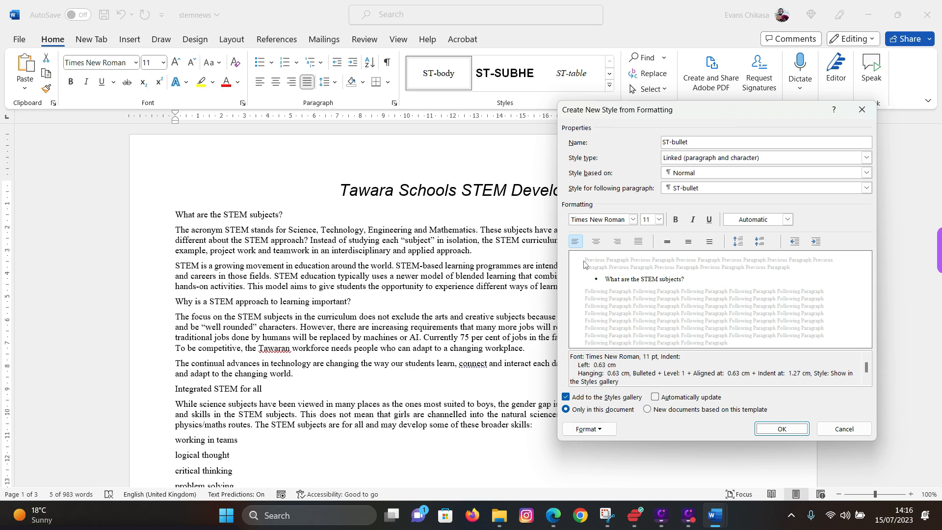
# - Set ST-bullet's Special indent to (none) and its left indent to 0 cm
pyautogui.click(595, 433)
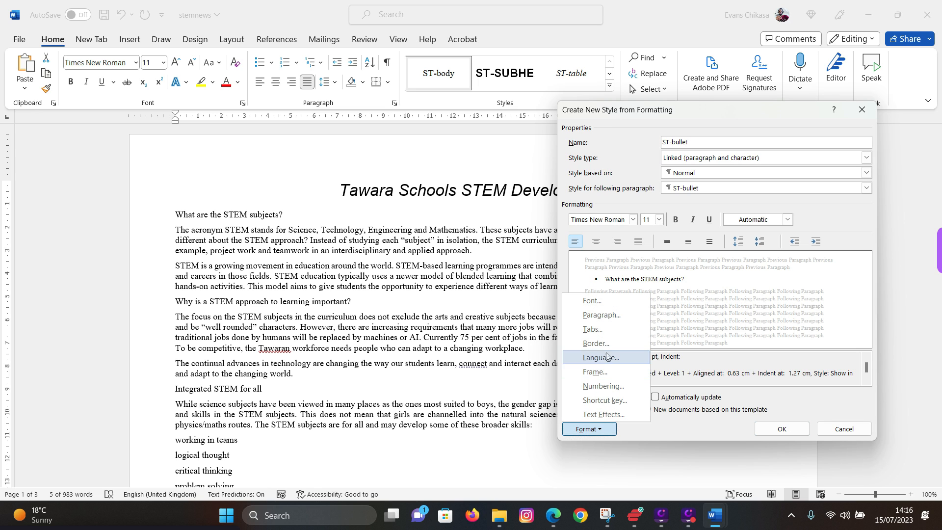
pyautogui.click(608, 316)
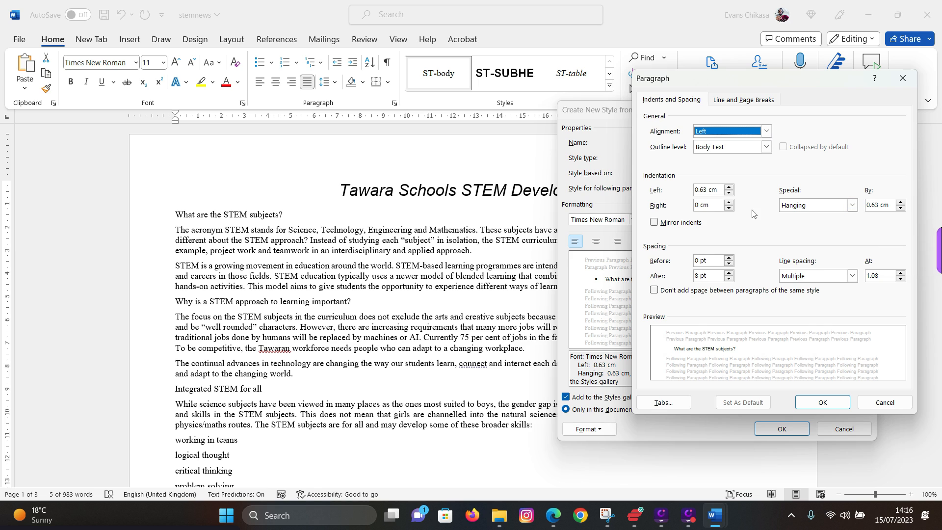
pyautogui.click(852, 205)
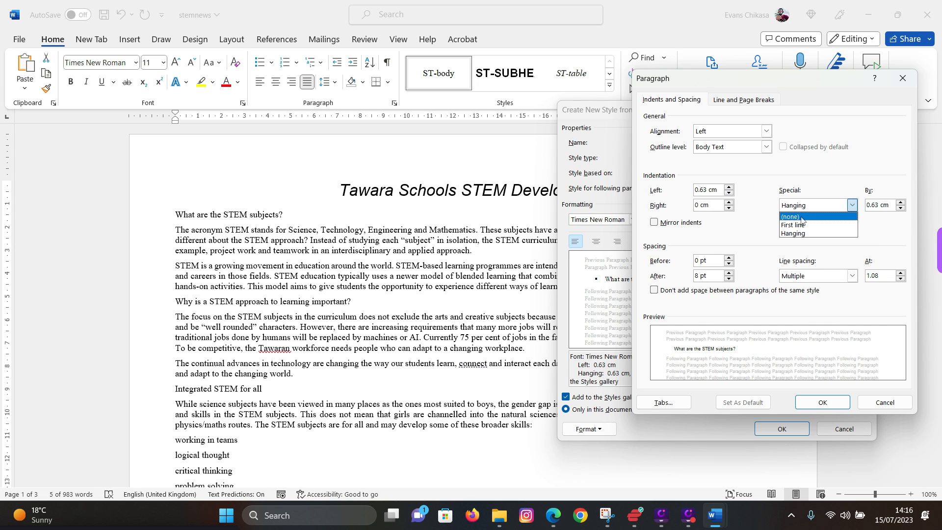
pyautogui.click(804, 216)
pyautogui.click(729, 193)
pyautogui.click(730, 193)
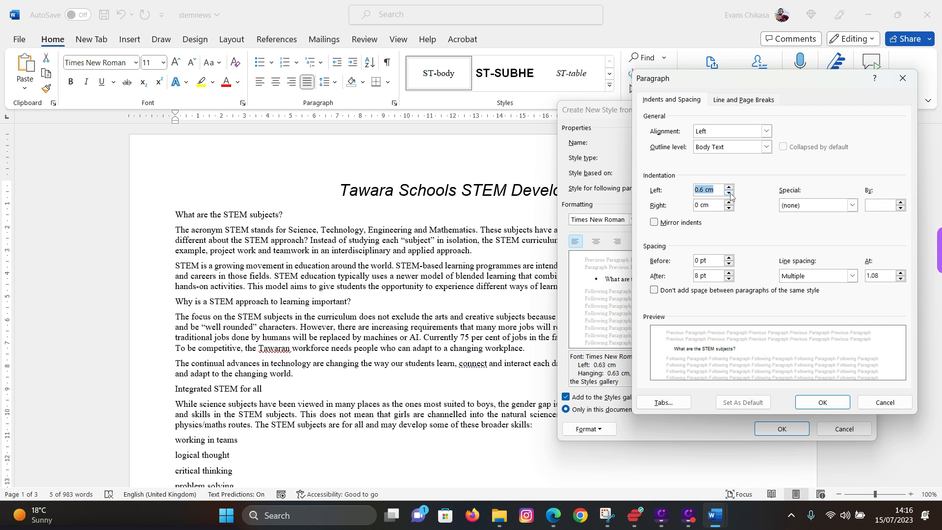
pyautogui.click(729, 193)
pyautogui.click(730, 193)
pyautogui.click(730, 193)
pyautogui.click(730, 193)
pyautogui.click(730, 193)
pyautogui.click(806, 405)
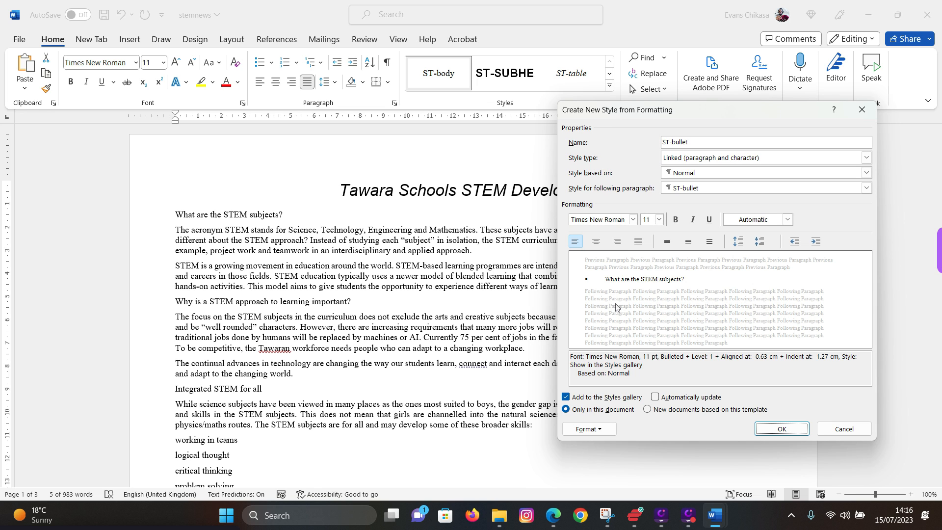
# - In the PDF, highlight the single and 0 spacing values in the ST-bullet row, then return to stemnews
pyautogui.click(554, 515)
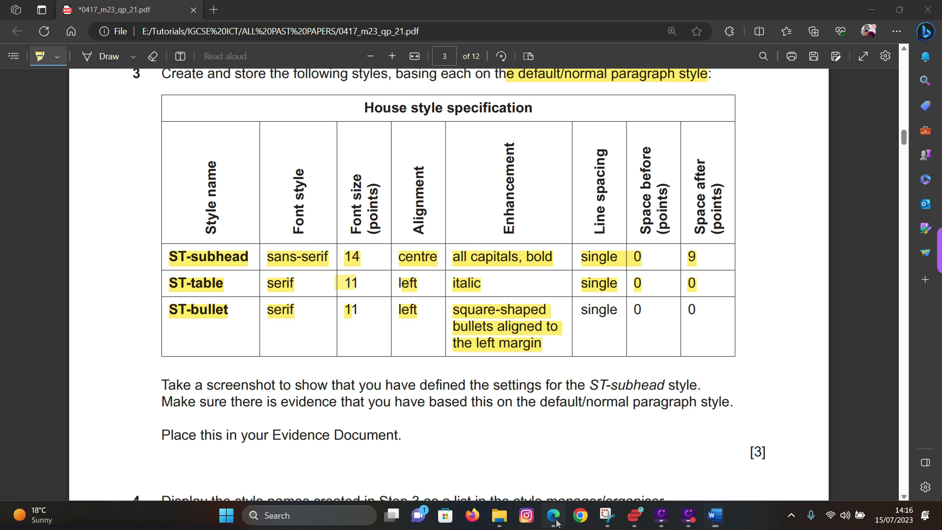
pyautogui.moveTo(588, 304)
pyautogui.mouseDown()
pyautogui.moveTo(686, 308)
pyautogui.moveTo(638, 306)
pyautogui.mouseUp()
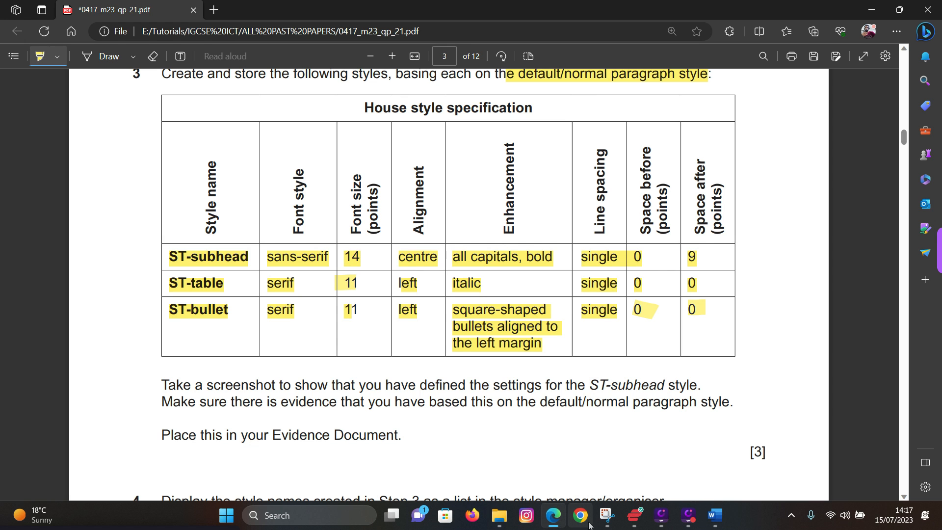
pyautogui.moveTo(717, 516)
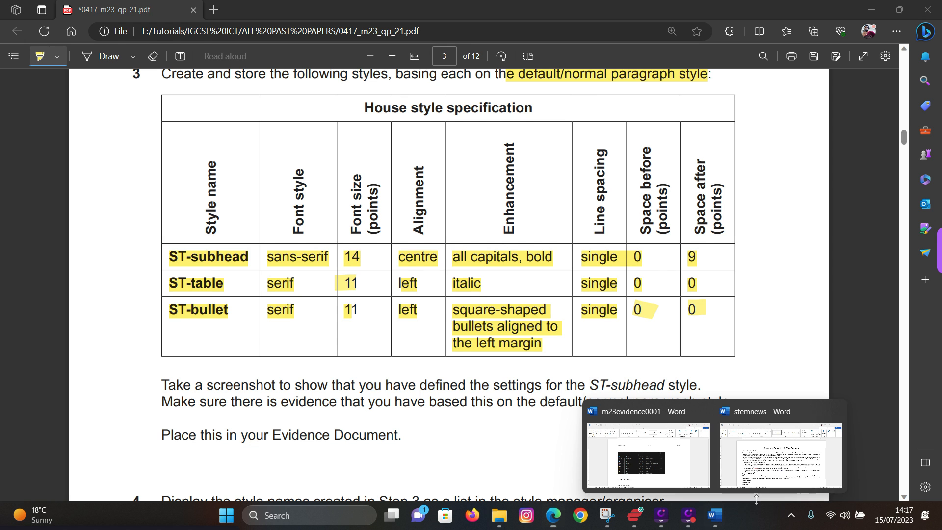
pyautogui.click(799, 459)
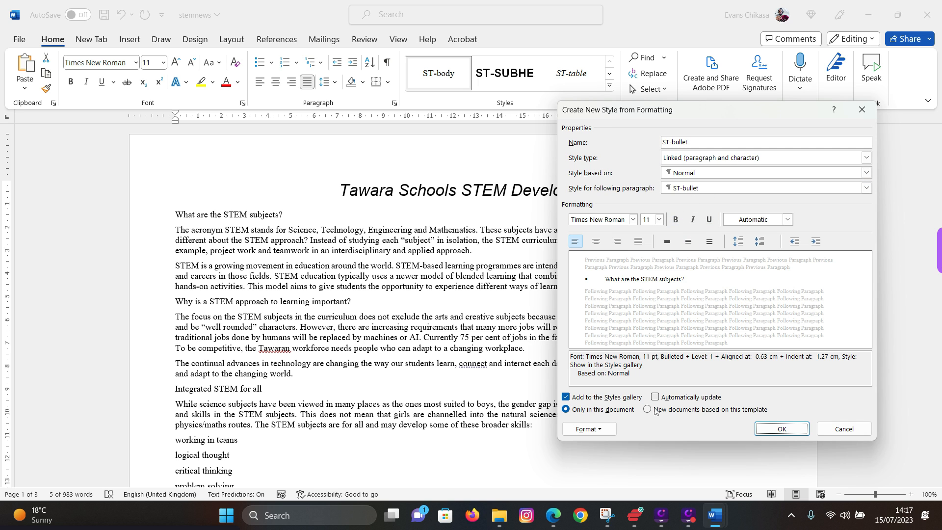
# - Give ST-bullet single line spacing and 0 pt after, then create the style
pyautogui.click(601, 438)
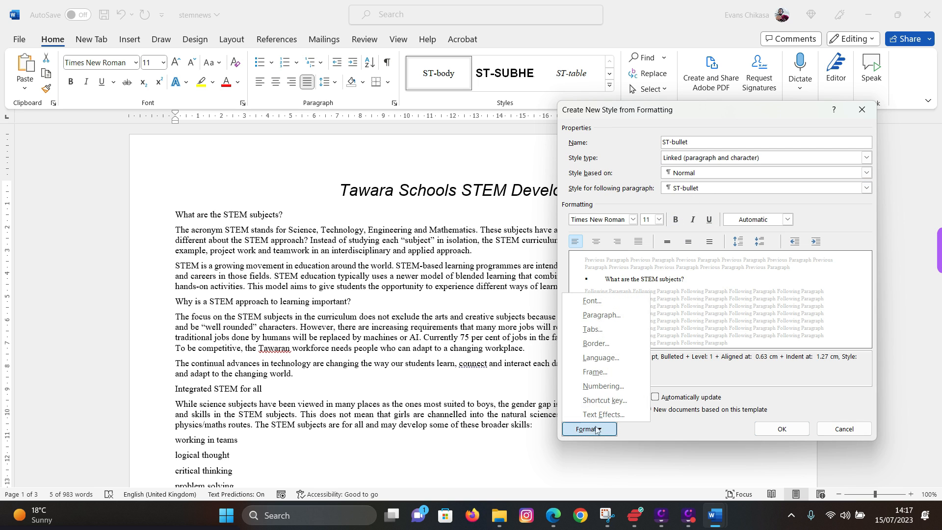
pyautogui.click(611, 314)
pyautogui.click(852, 276)
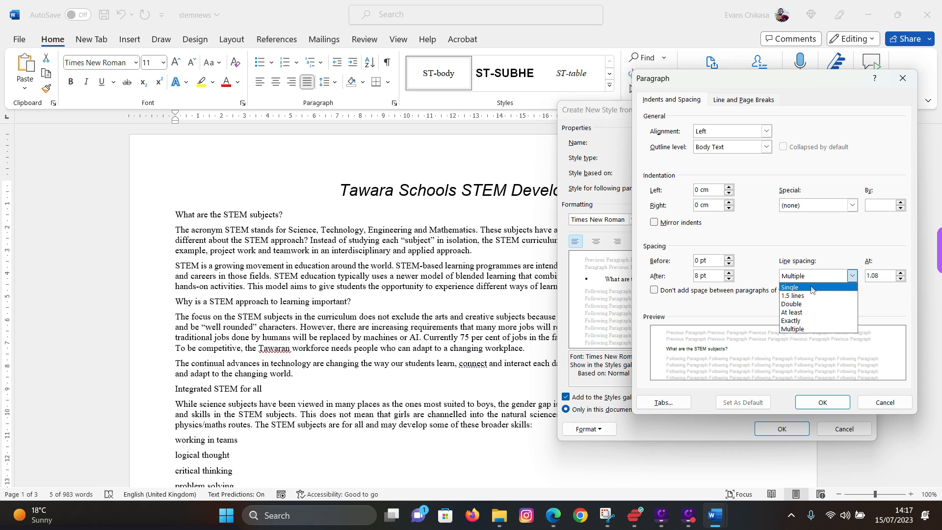
pyautogui.click(812, 287)
pyautogui.click(729, 279)
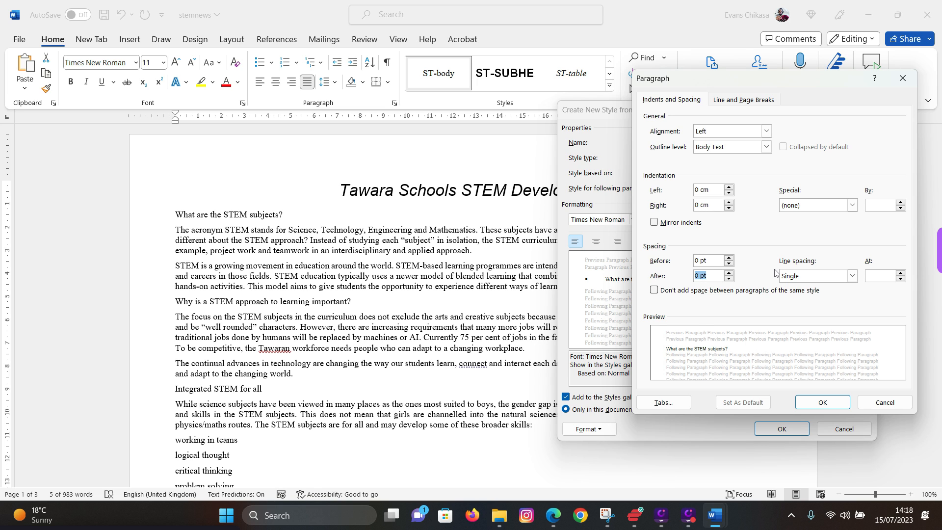
pyautogui.click(810, 407)
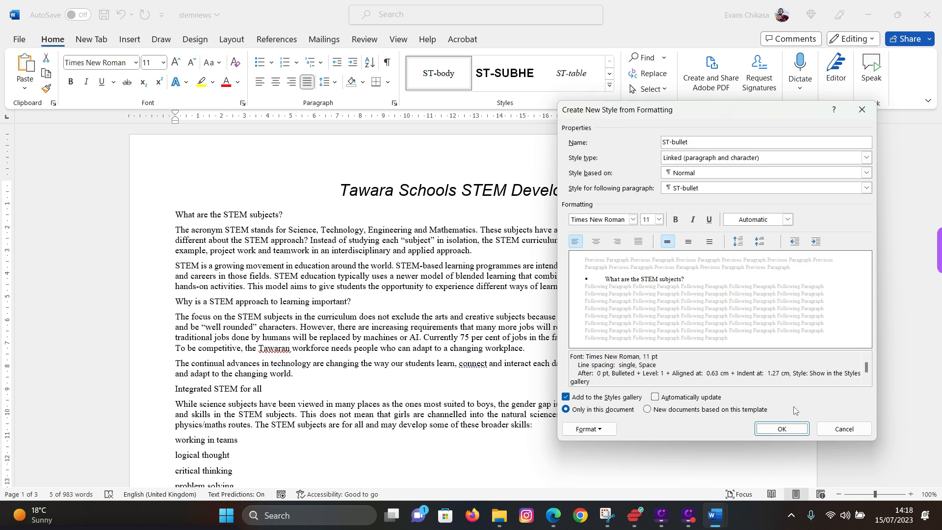
pyautogui.click(776, 430)
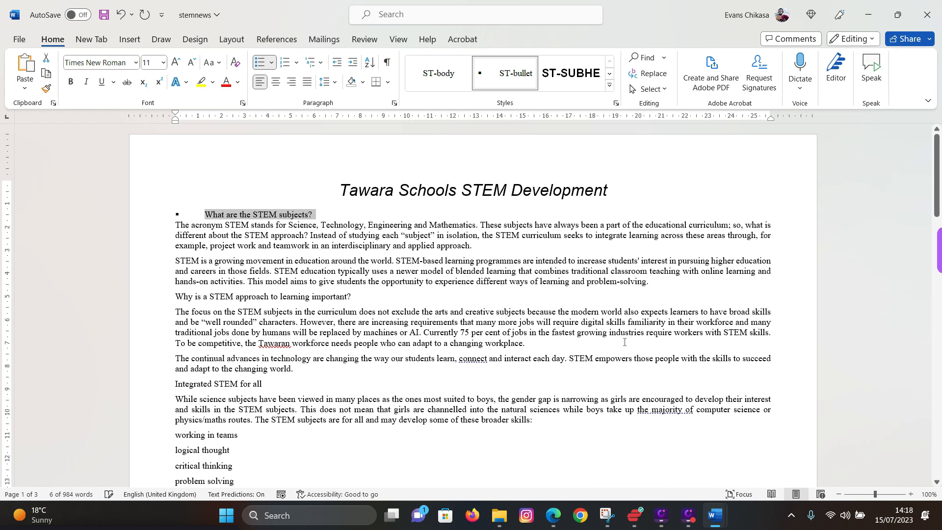
# - Undo the bullet on 'What are the STEM subjects?' and go back to the exam PDF
pyautogui.click(218, 214)
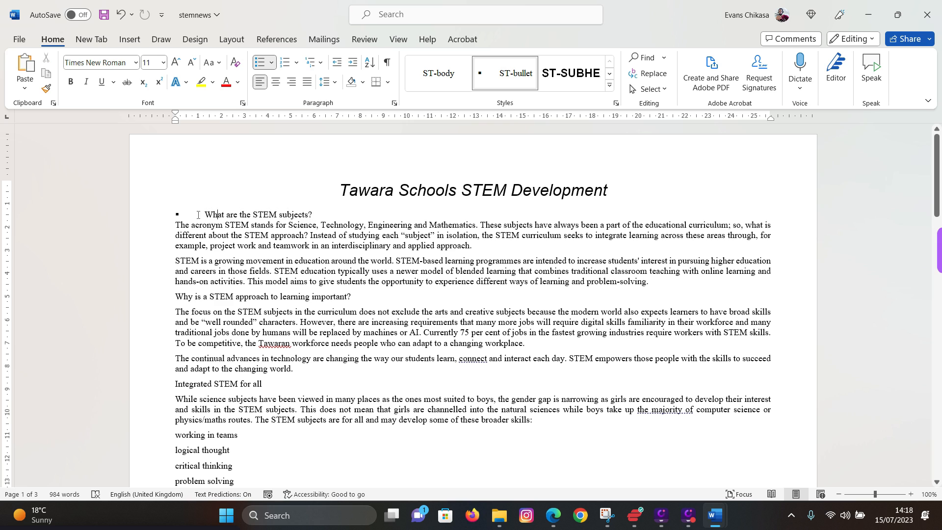
pyautogui.click(179, 213)
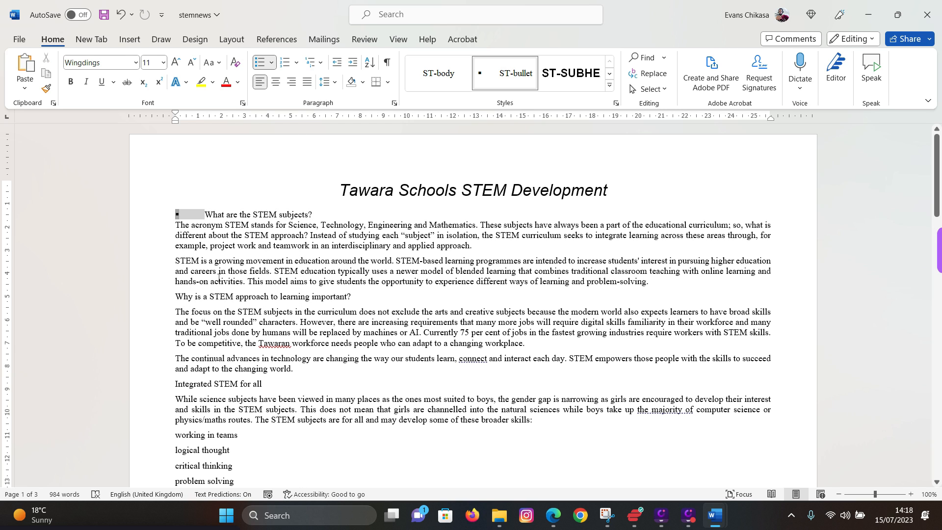
pyautogui.hotkey('ctrl', 'z')
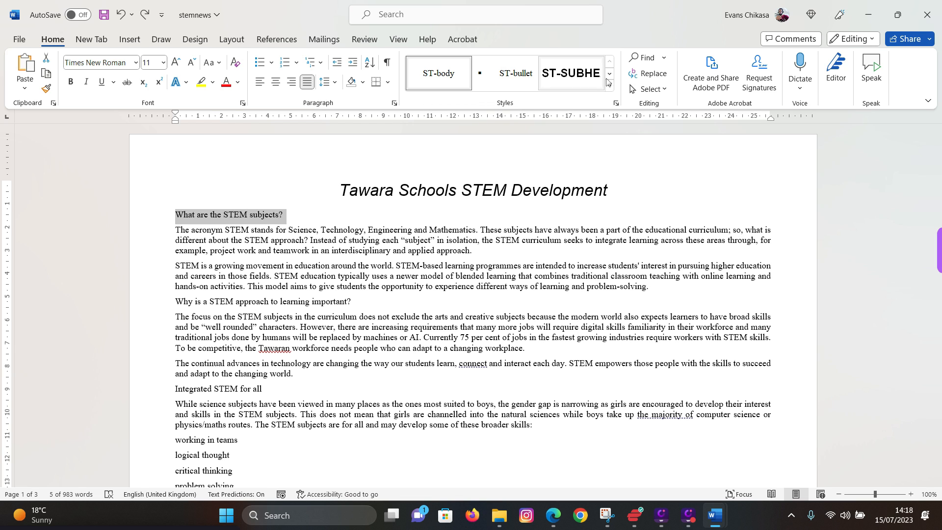
pyautogui.click(552, 515)
pyautogui.scroll(-3, 294, 332)
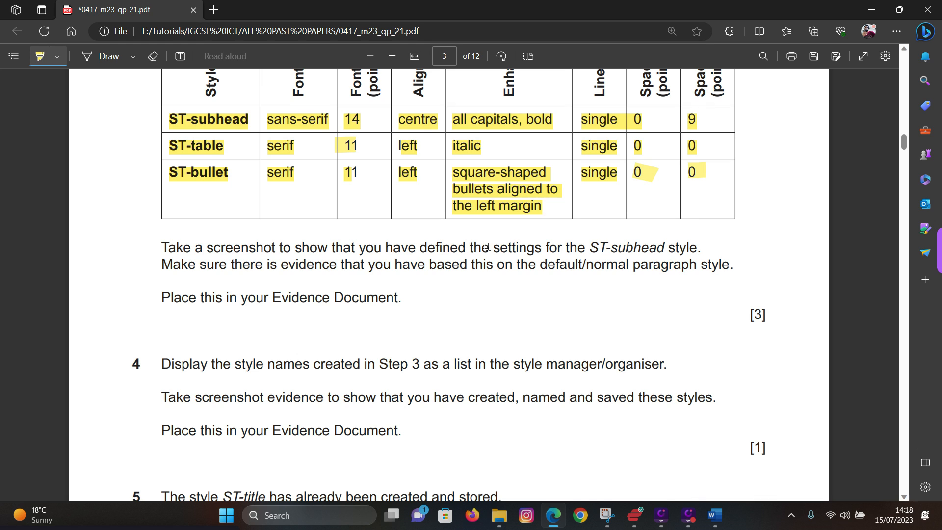
# - Highlight 'ST-subhead style', the default/normal paragraph style requirement and the Evidence Document line
pyautogui.moveTo(588, 247); pyautogui.dragTo(699, 248)
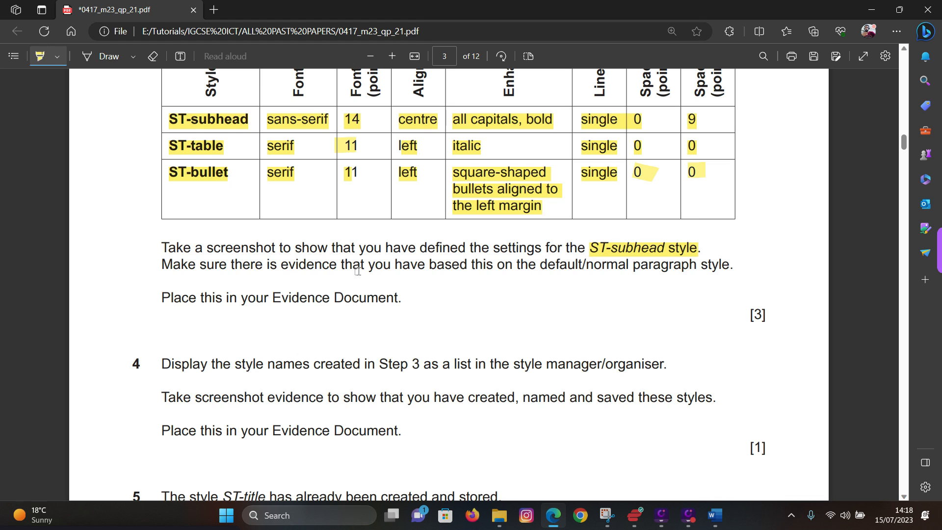
pyautogui.moveTo(496, 267); pyautogui.dragTo(728, 269)
pyautogui.moveTo(161, 297); pyautogui.dragTo(391, 304)
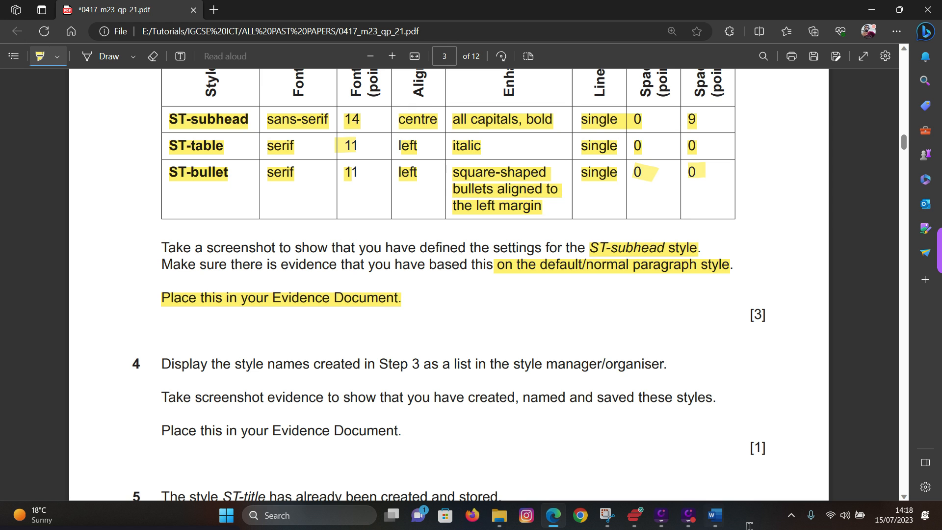
pyautogui.click(715, 521)
# - Open the ST-subhead style for modification and move its dialog left
pyautogui.click(784, 456)
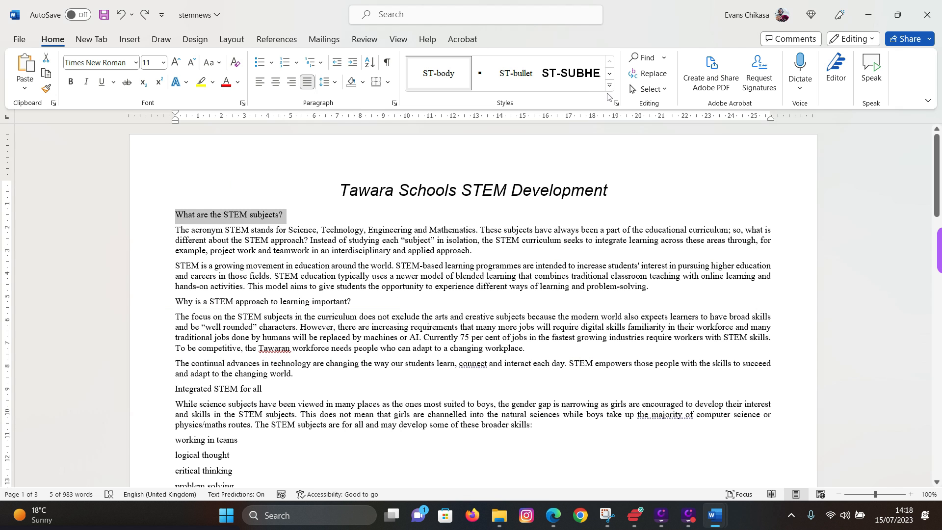
pyautogui.rightClick(571, 82)
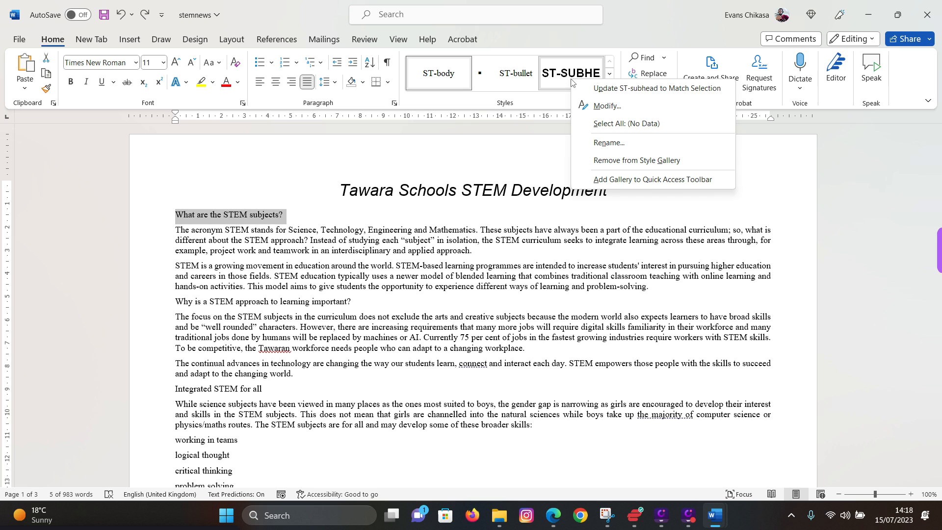
pyautogui.click(616, 107)
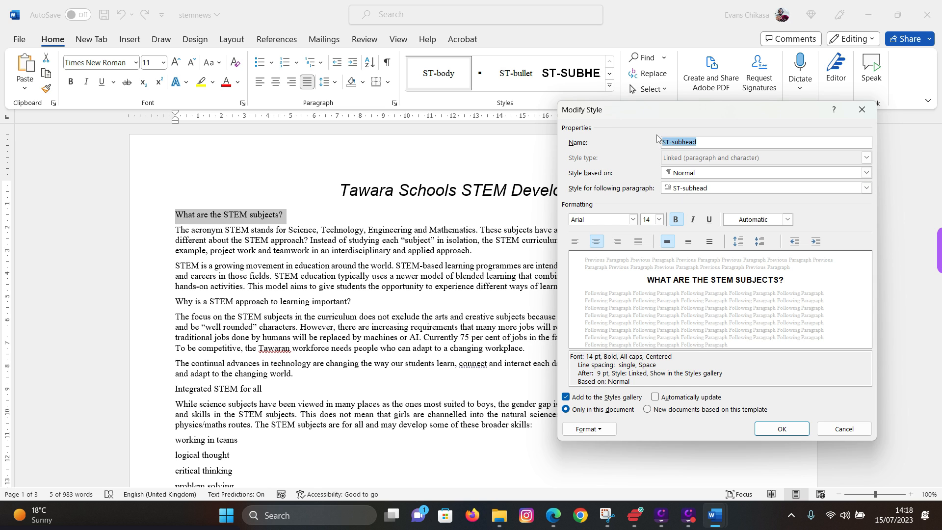
pyautogui.moveTo(653, 106); pyautogui.dragTo(588, 117)
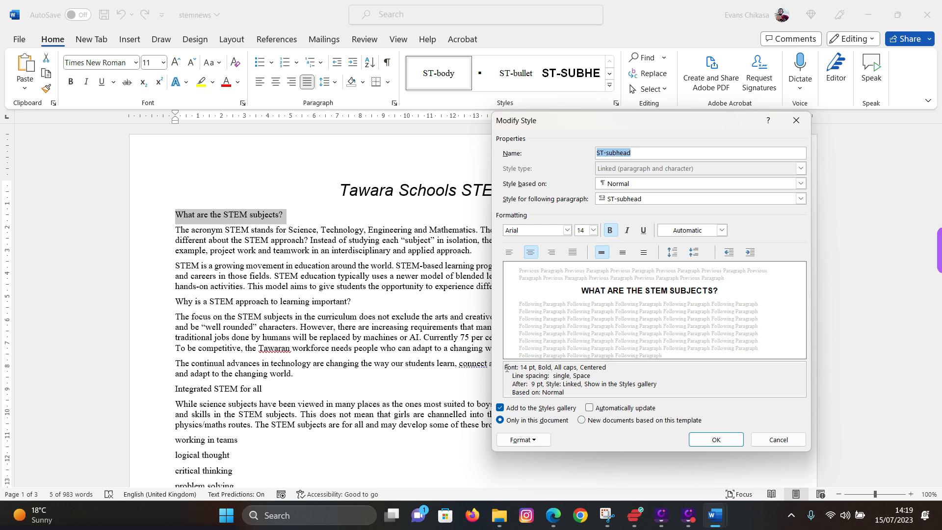
pyautogui.moveTo(506, 367); pyautogui.dragTo(607, 390)
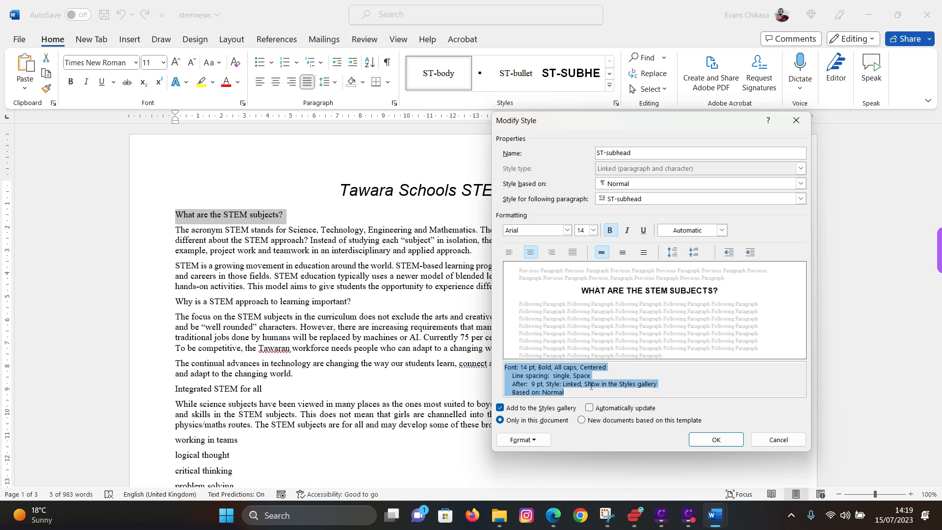
# - Open ST-subhead's Paragraph settings and place them beside the style definition
pyautogui.click(546, 440)
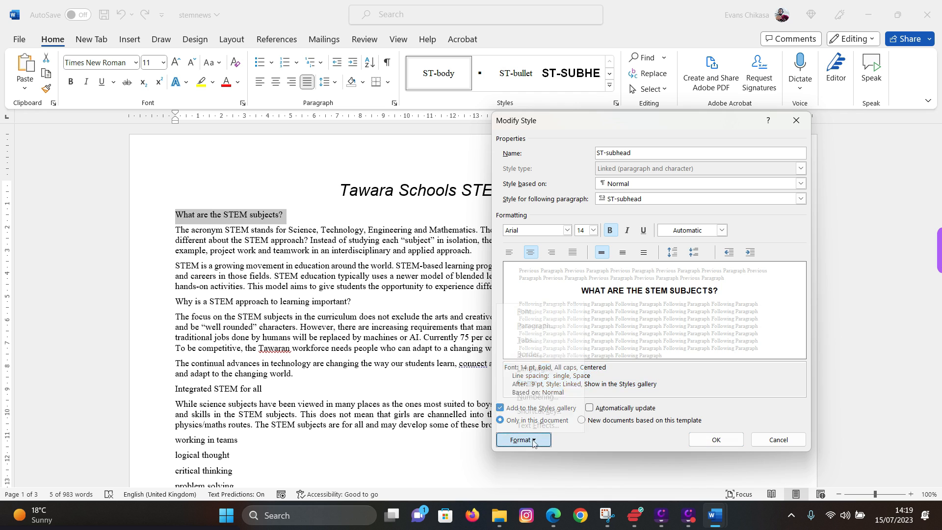
pyautogui.click(528, 329)
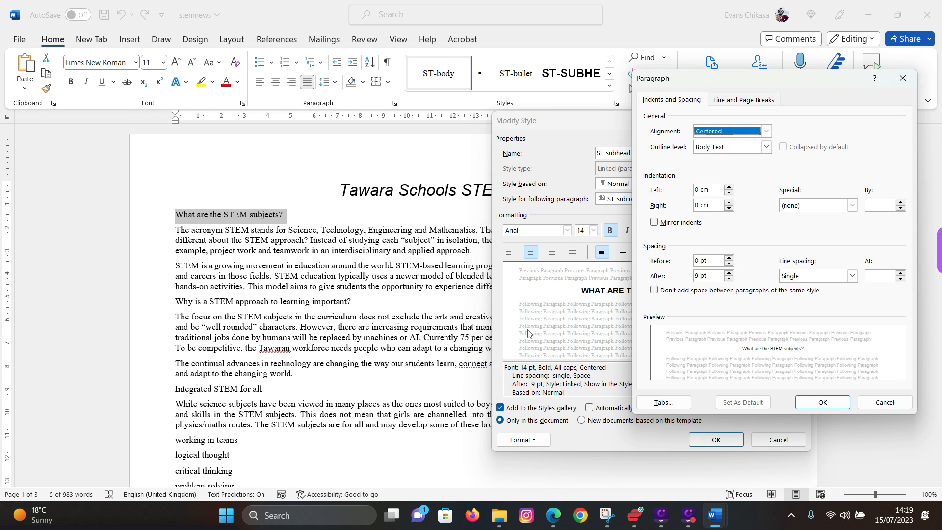
pyautogui.moveTo(735, 78); pyautogui.dragTo(304, 116)
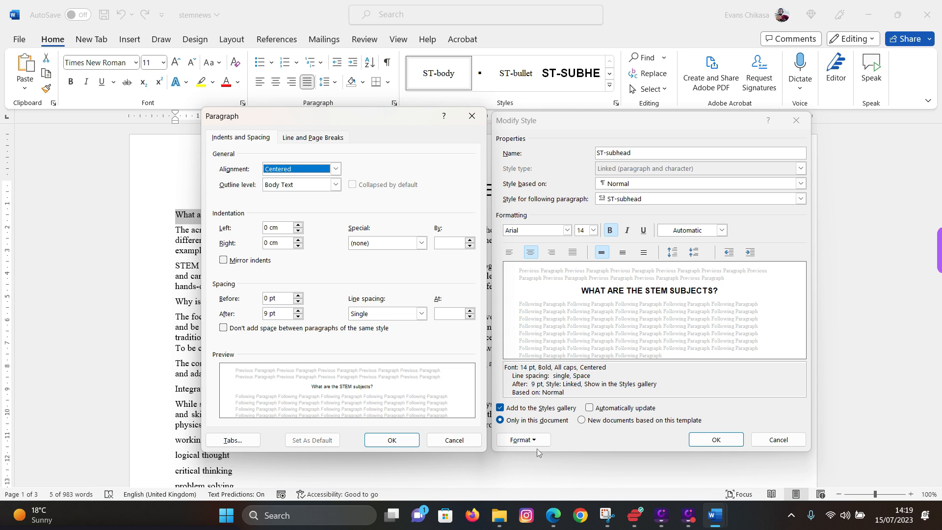
# - Snip a rectangle covering both ST-subhead settings dialogs
pyautogui.click(605, 514)
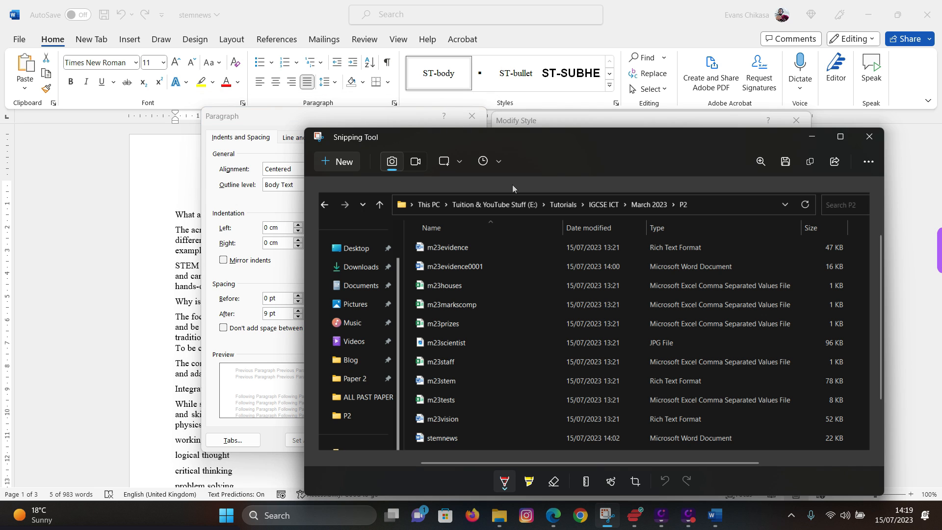
pyautogui.click(341, 162)
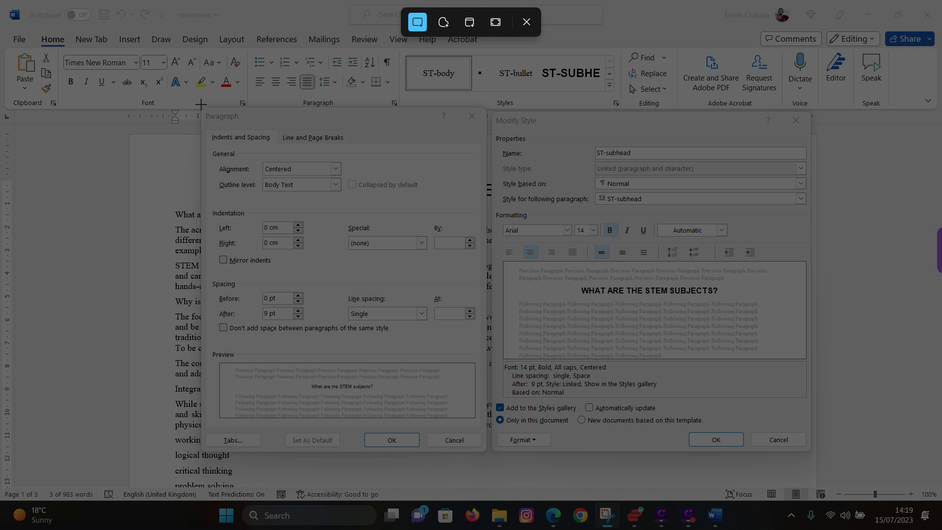
pyautogui.moveTo(198, 105); pyautogui.dragTo(810, 453)
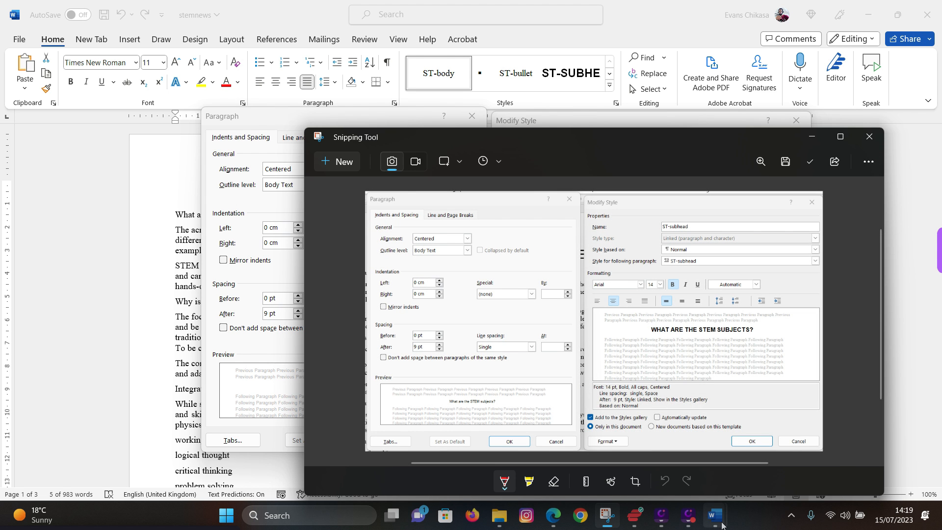
# - Back in Word, close the Paragraph and Modify Style dialogs with OK, keeping the style
pyautogui.moveTo(721, 525)
pyautogui.click(779, 454)
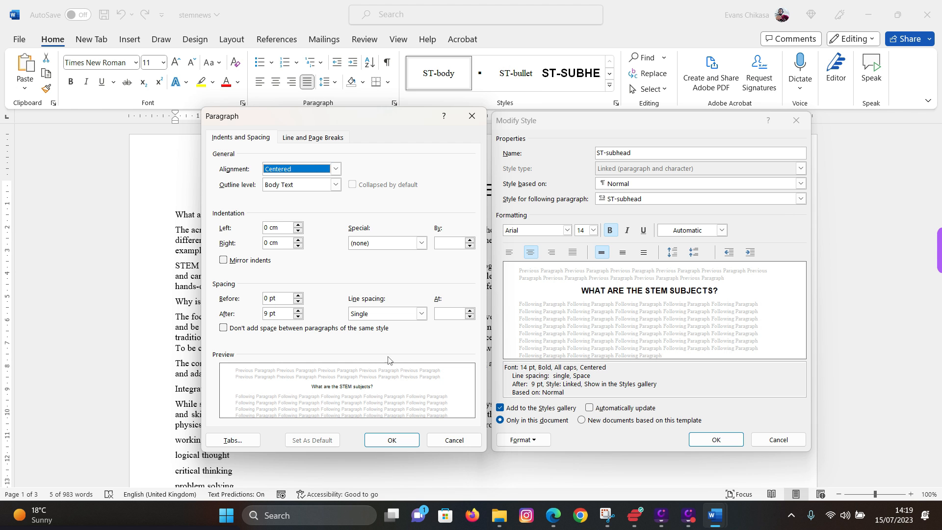
pyautogui.click(378, 439)
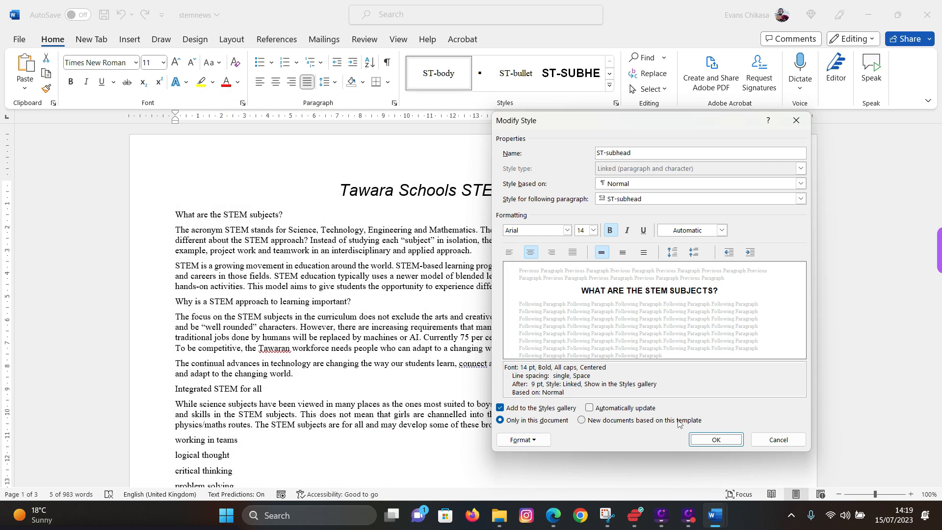
pyautogui.click(715, 440)
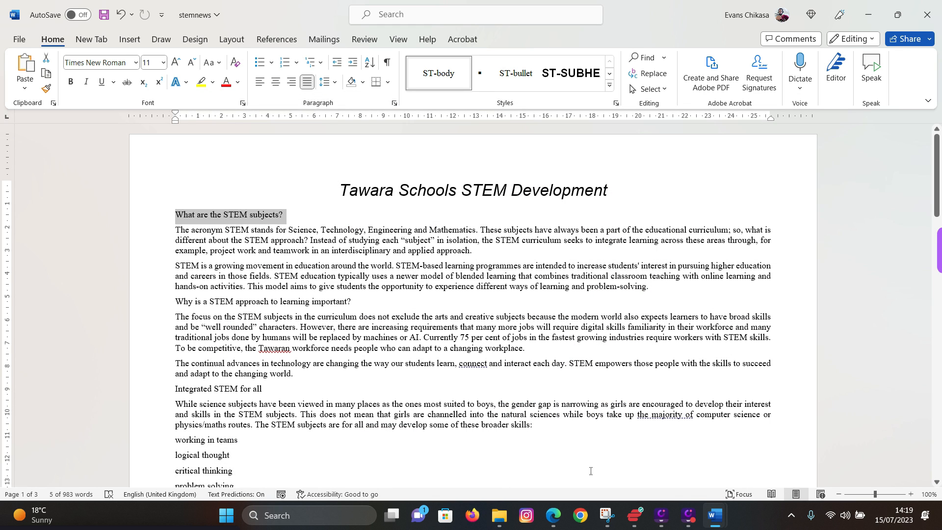
# - In m23evidence0001, go to the blank line under Step 3 – EVIDENCE 2
pyautogui.moveTo(714, 525)
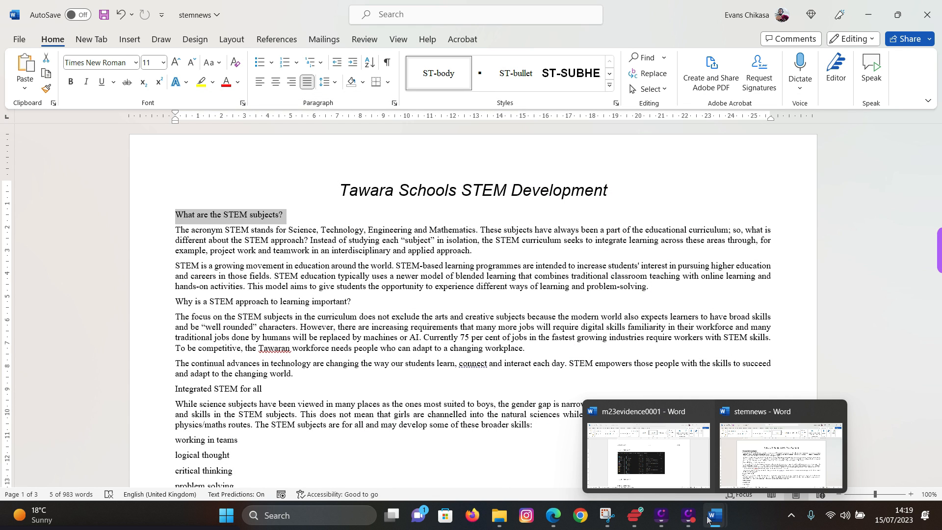
pyautogui.click(659, 465)
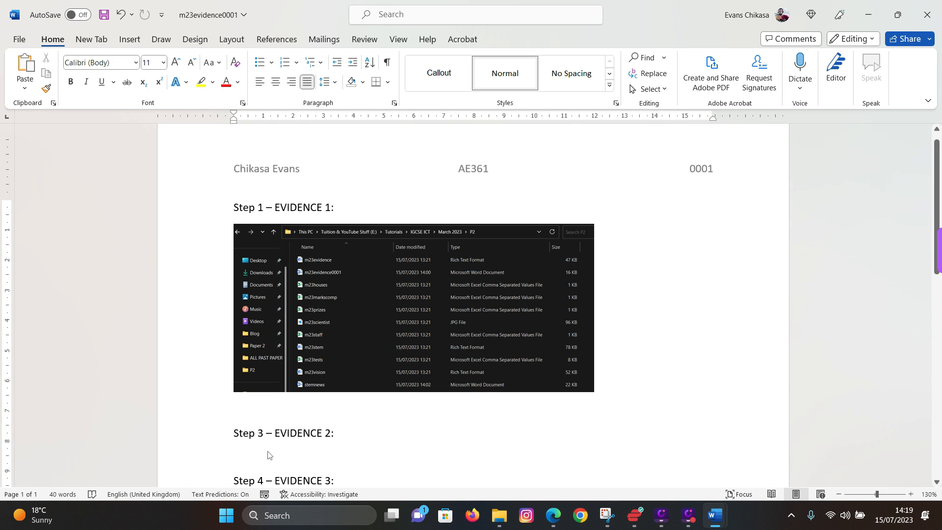
pyautogui.click(268, 416)
pyautogui.scroll(-3, 273, 417)
pyautogui.click(265, 372)
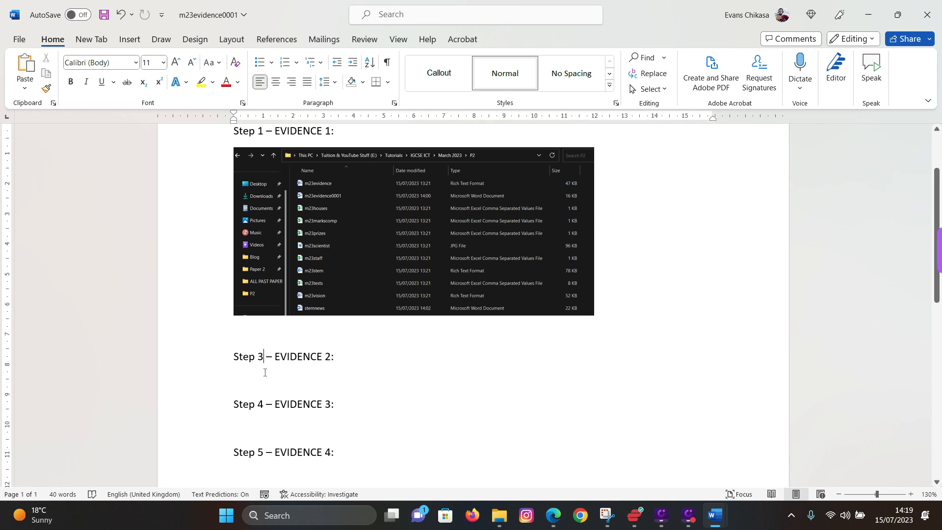
pyautogui.click(245, 374)
# - Paste the ST-subhead settings screenshot there and shrink it to fit the page
pyautogui.hotkey('ctrl', 'v')
pyautogui.click(368, 346)
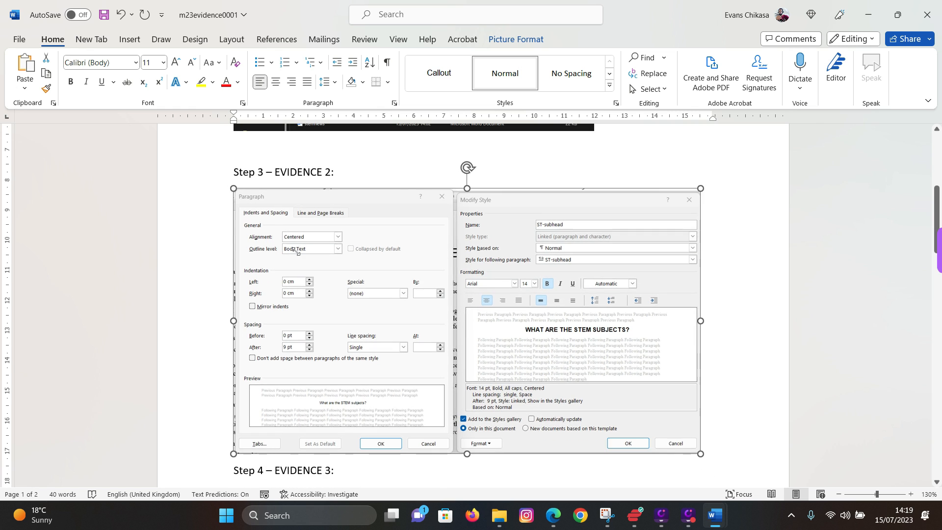
pyautogui.scroll(-5, 330, 286)
pyautogui.scroll(5, 337, 289)
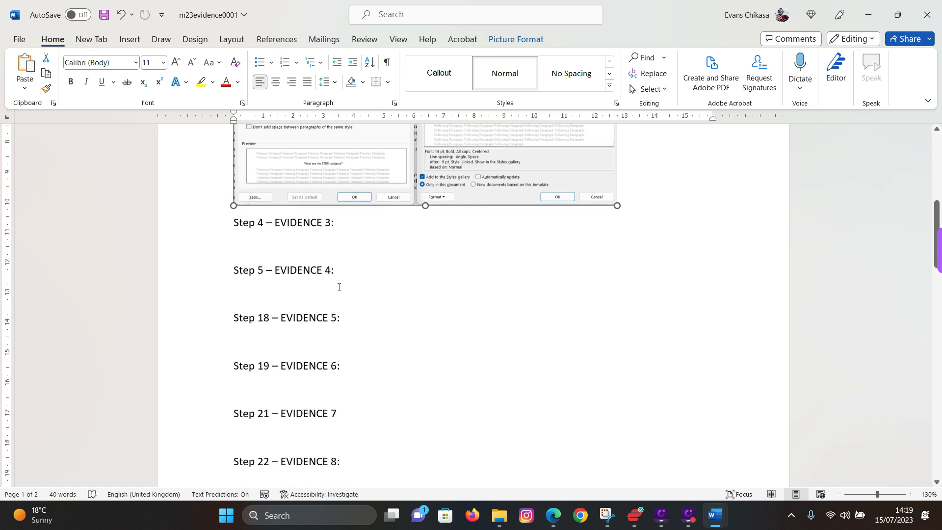
pyautogui.scroll(1, 338, 289)
pyautogui.click(635, 344)
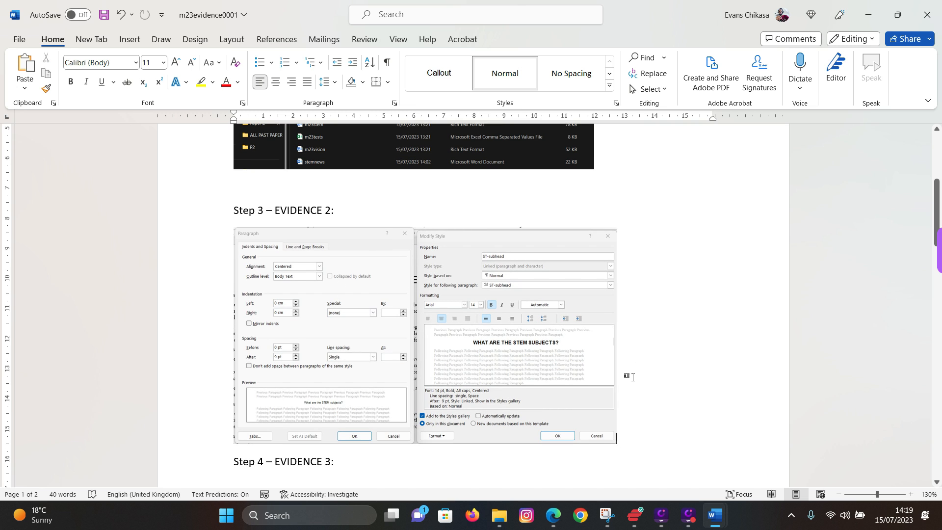
pyautogui.click(553, 515)
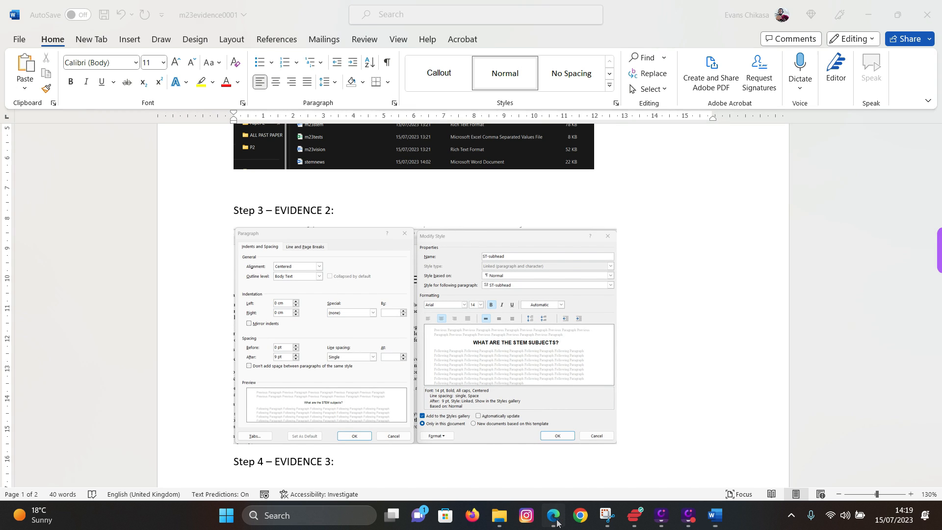
# - Highlight step 4's wording about listing the Step 3 styles in the style manager/organiser
pyautogui.scroll(-2, 298, 358)
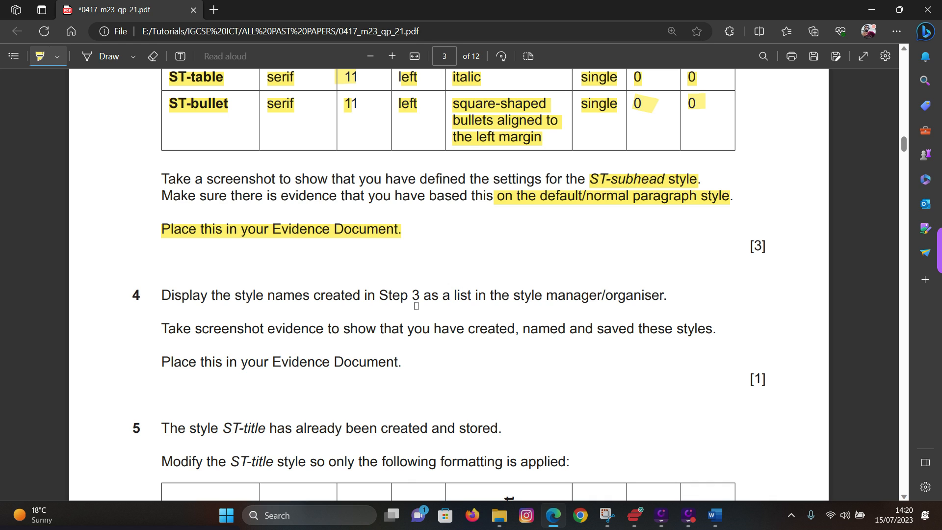
pyautogui.moveTo(383, 297); pyautogui.dragTo(680, 295)
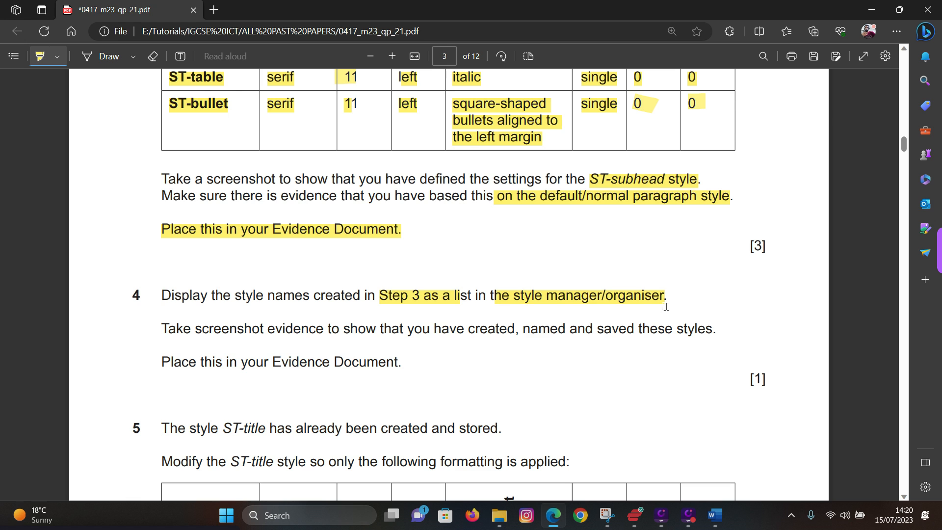
# - In stemnews, open the Styles list and enlarge it until all six ST styles show
pyautogui.moveTo(716, 519)
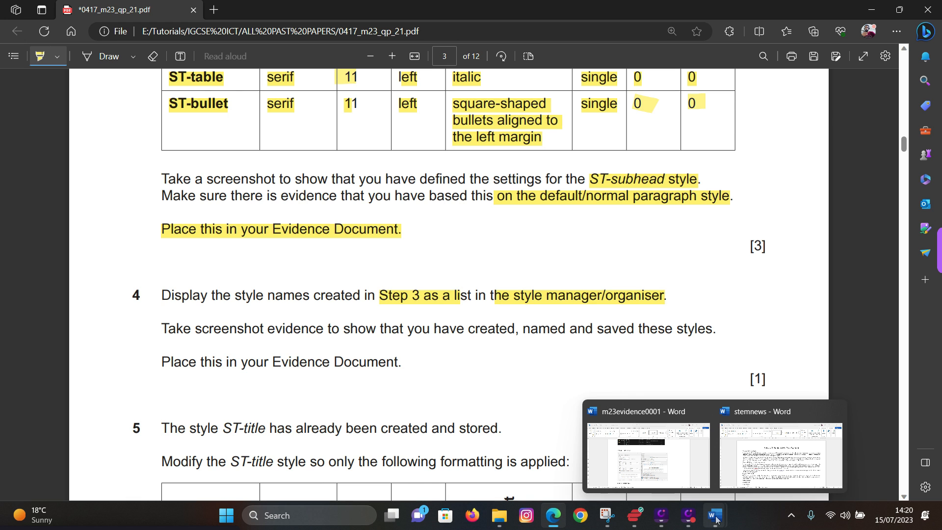
pyautogui.click(780, 454)
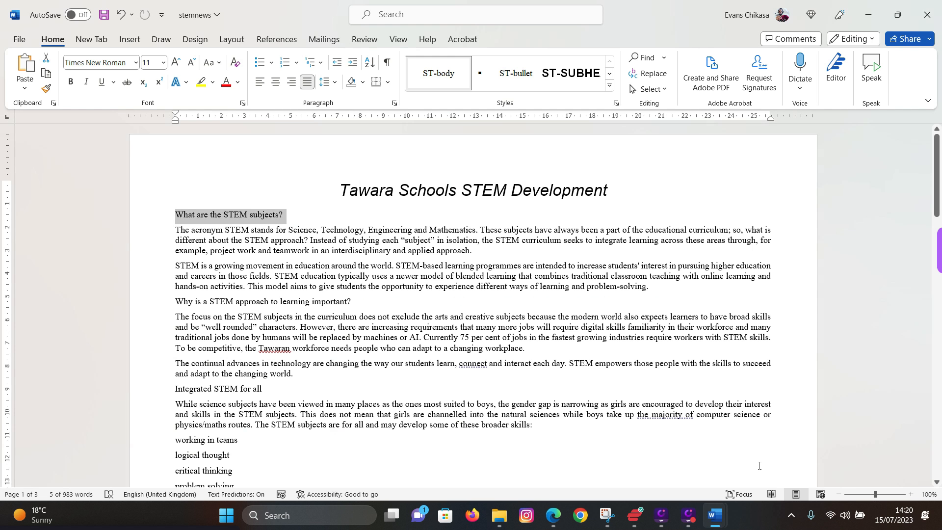
pyautogui.click(615, 104)
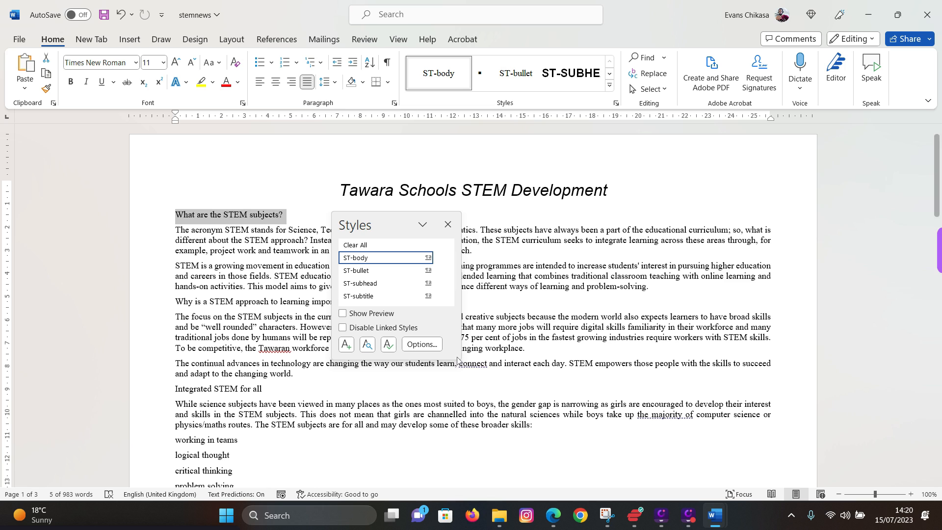
pyautogui.moveTo(456, 367); pyautogui.dragTo(464, 339)
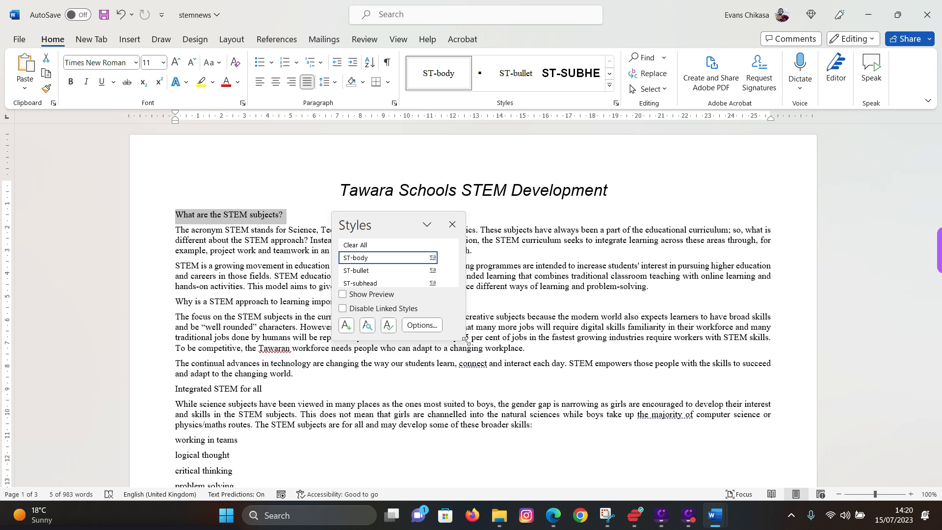
pyautogui.moveTo(465, 340); pyautogui.dragTo(501, 403)
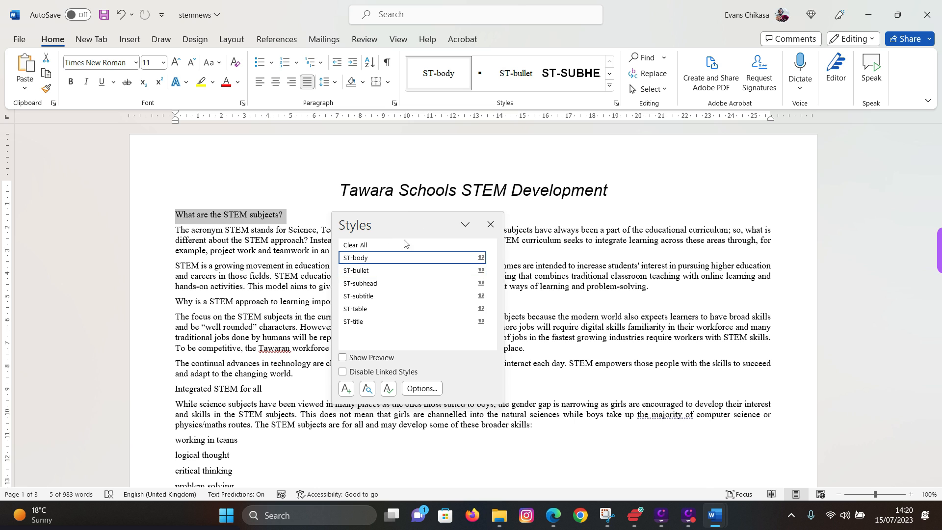
pyautogui.moveTo(715, 517)
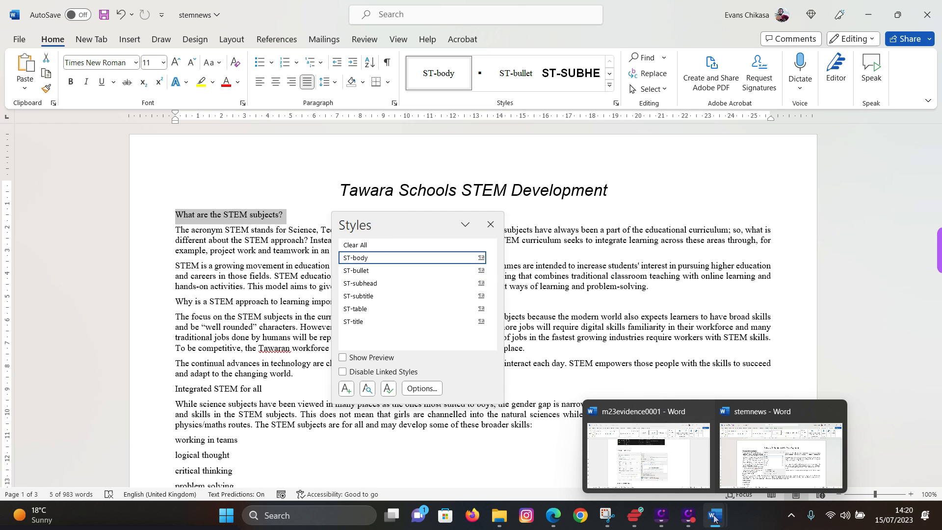
# - Try a window-mode capture in Snipping Tool, cancel it, and reopen Word's Styles list
pyautogui.click(609, 516)
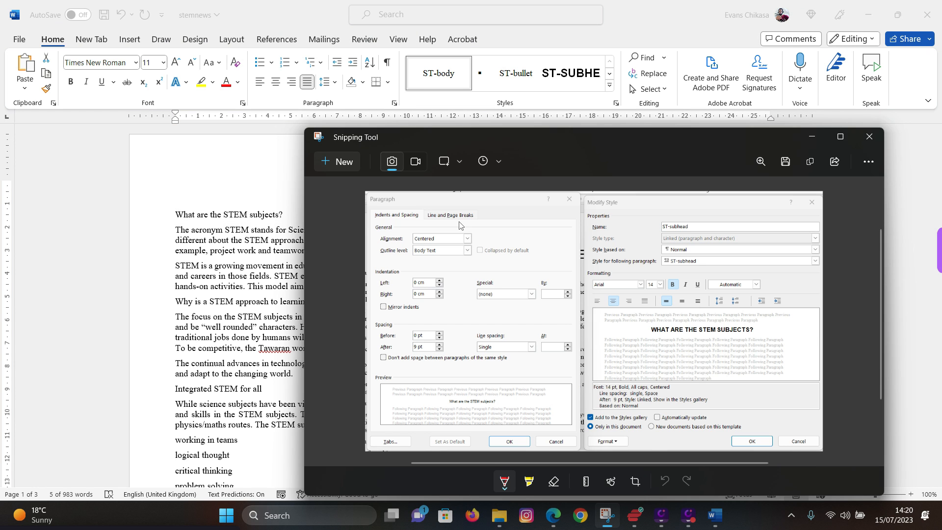
pyautogui.click(459, 161)
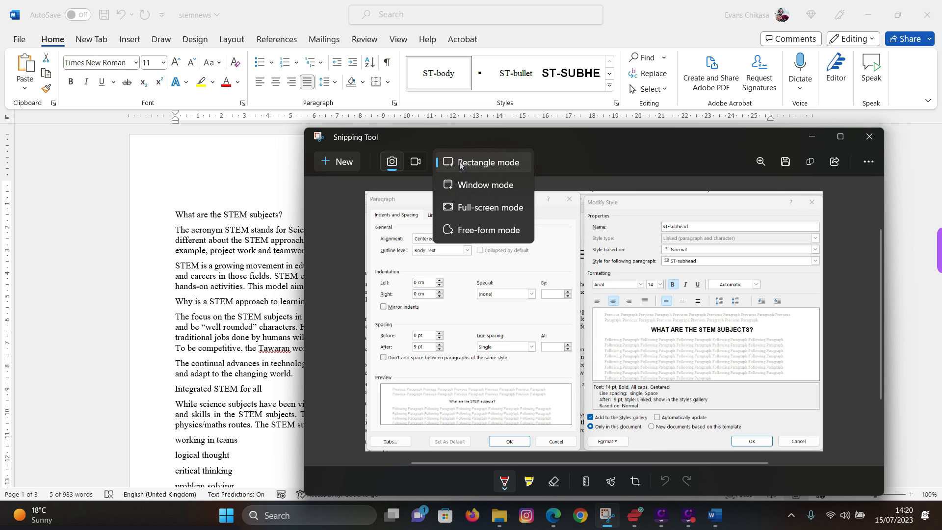
pyautogui.click(486, 187)
pyautogui.click(343, 167)
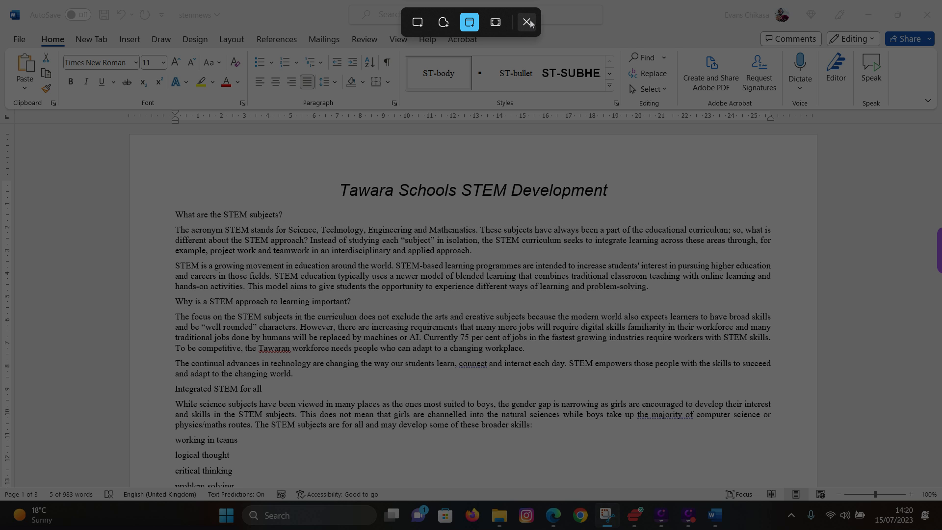
pyautogui.click(526, 23)
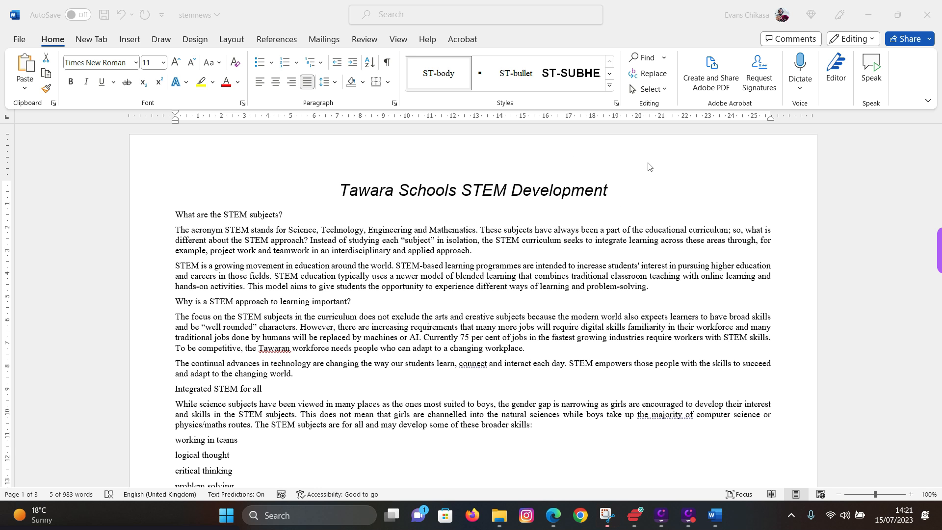
pyautogui.click(616, 104)
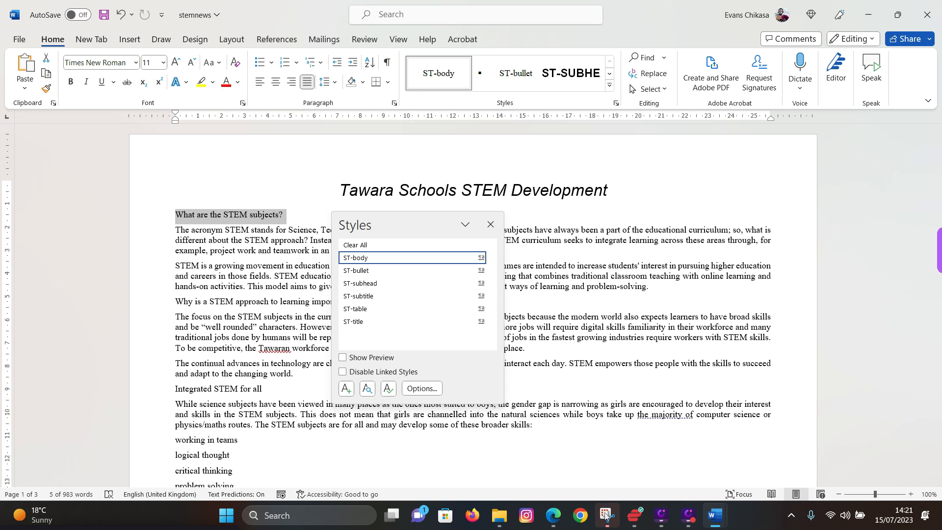
# - Switch Snipping Tool to Rectangle mode with a 5-second delay and start a new capture
pyautogui.moveTo(608, 515)
pyautogui.click(617, 464)
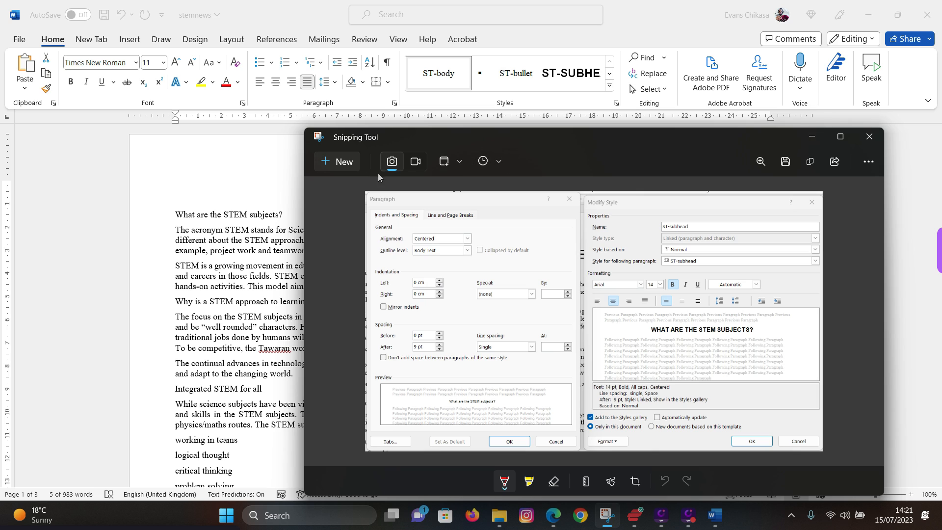
pyautogui.click(460, 164)
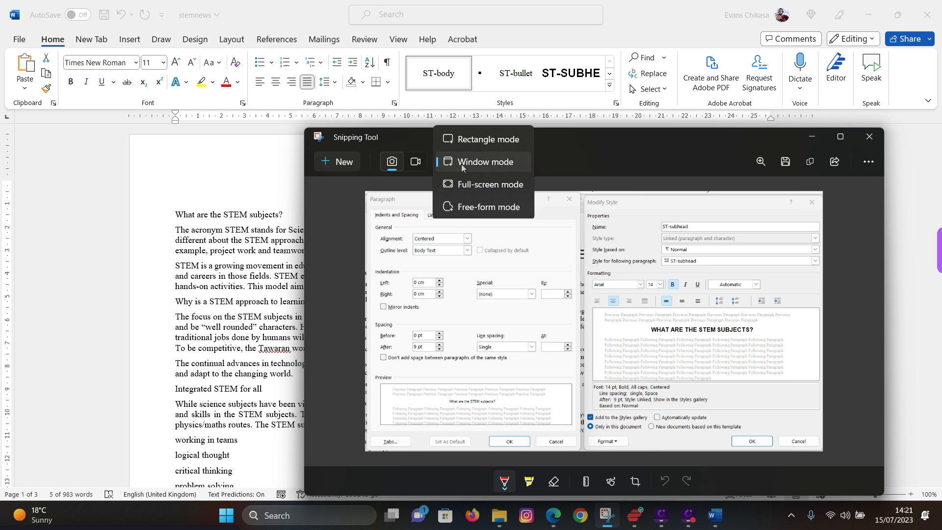
pyautogui.click(475, 141)
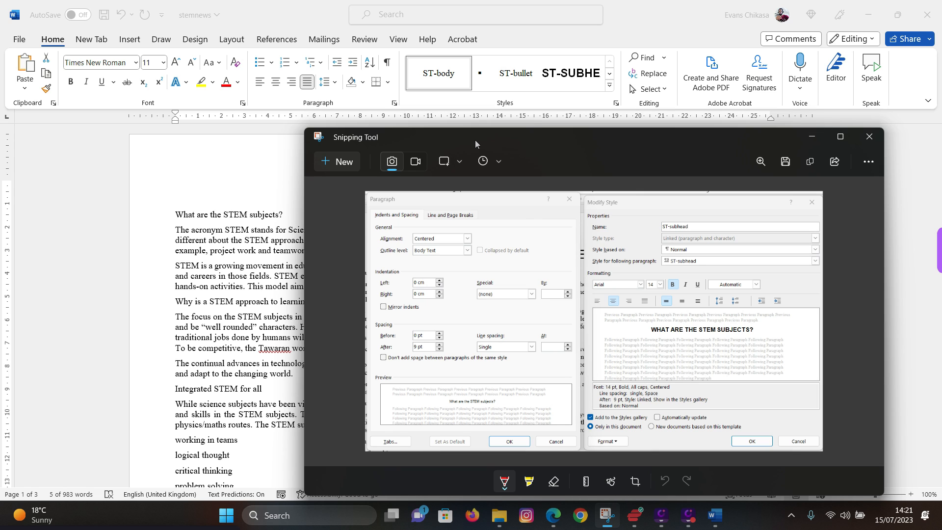
pyautogui.click(497, 162)
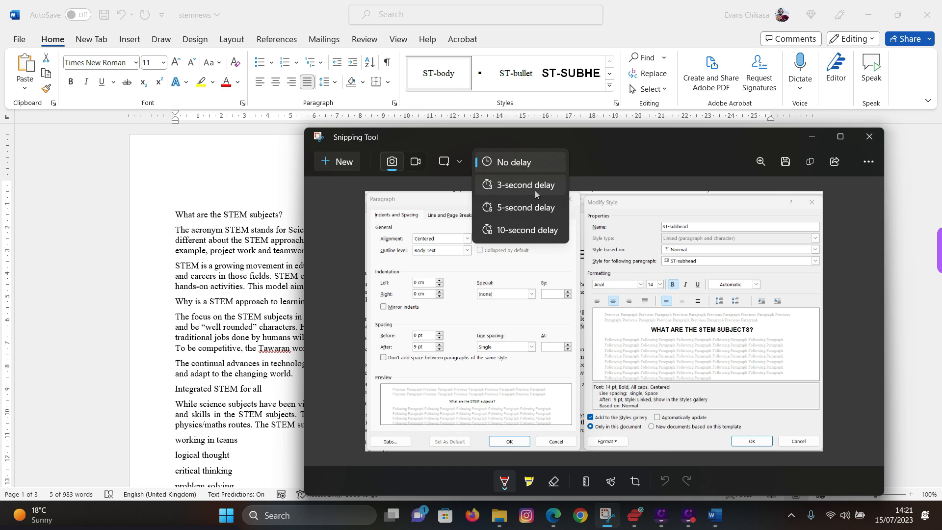
pyautogui.click(505, 208)
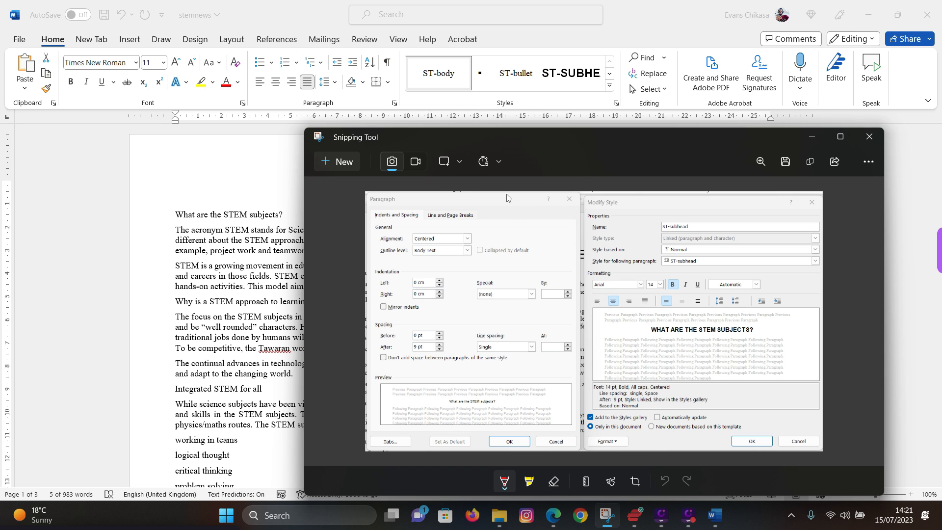
pyautogui.click(338, 167)
# - Capture a rectangle around the open Styles list, copy it, and return to stemnews
pyautogui.click(616, 102)
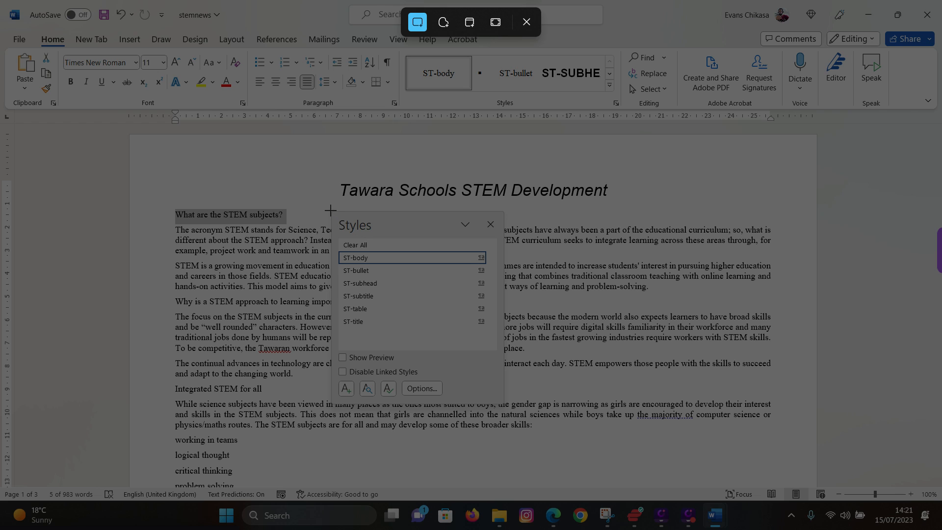
pyautogui.moveTo(330, 210); pyautogui.dragTo(503, 403)
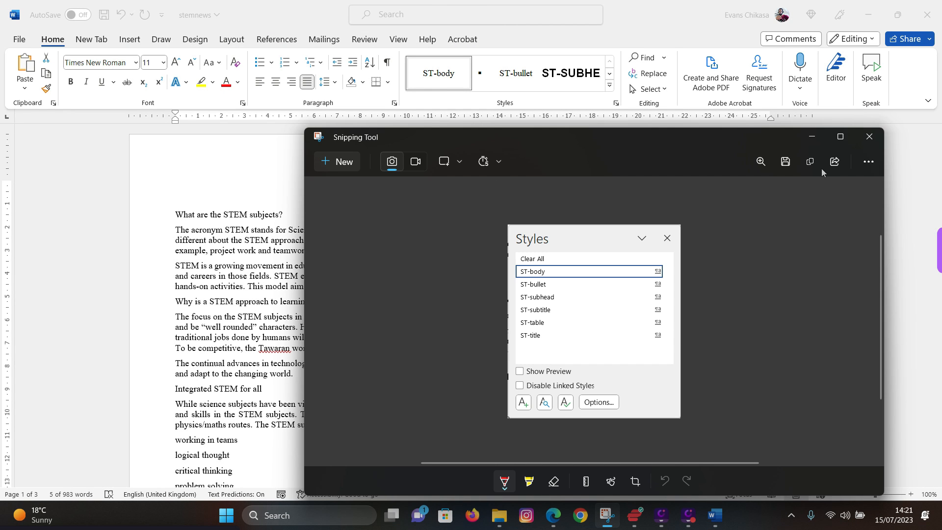
pyautogui.click(809, 161)
pyautogui.moveTo(714, 515)
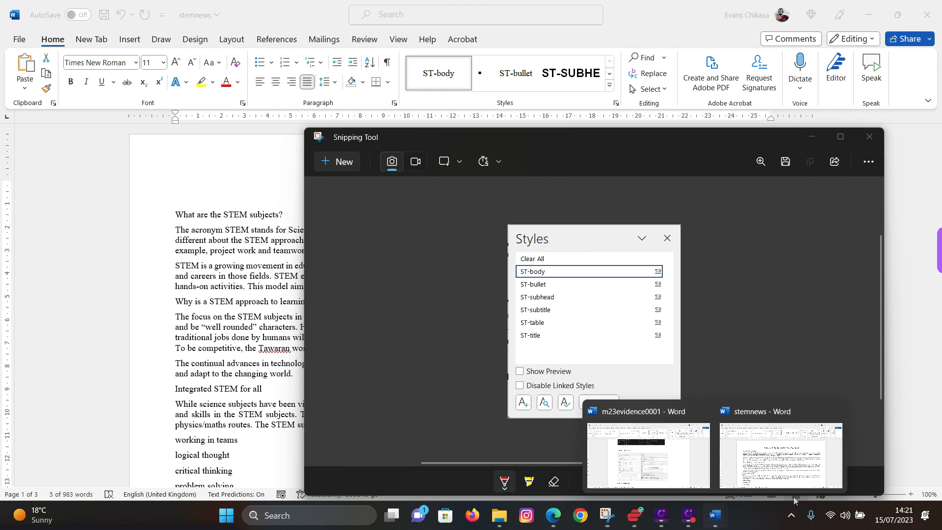
pyautogui.click(818, 464)
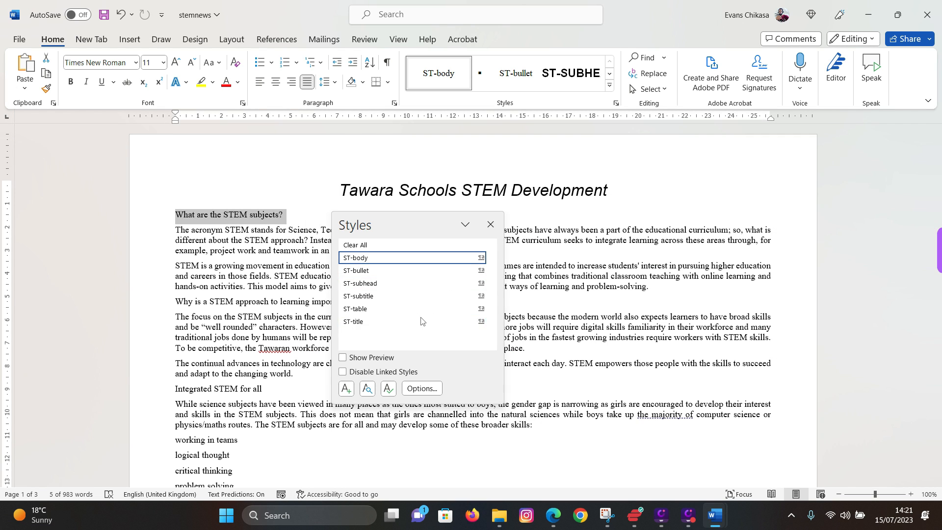
# - Paste the style list screenshot under Step 4 – EVIDENCE 3 in m23evidence0001 and shrink it
pyautogui.moveTo(715, 516)
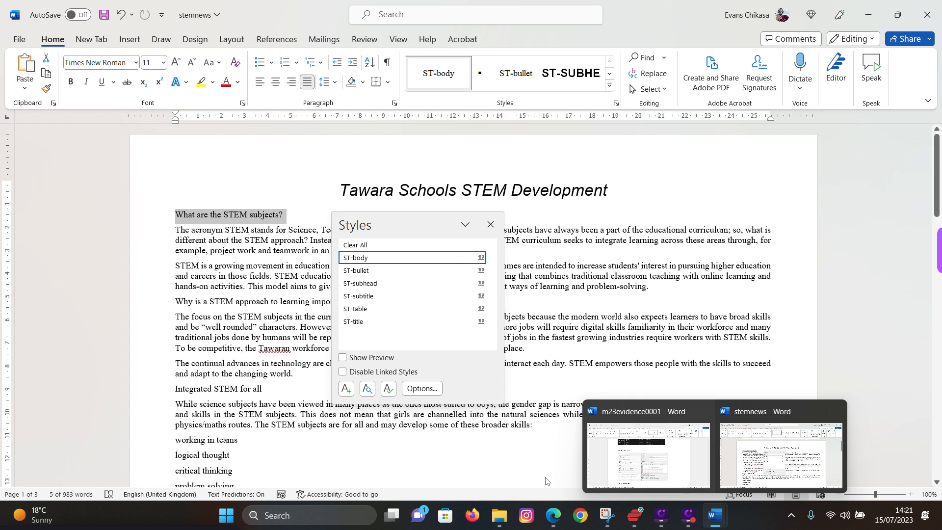
pyautogui.click(650, 464)
pyautogui.scroll(-5, 305, 311)
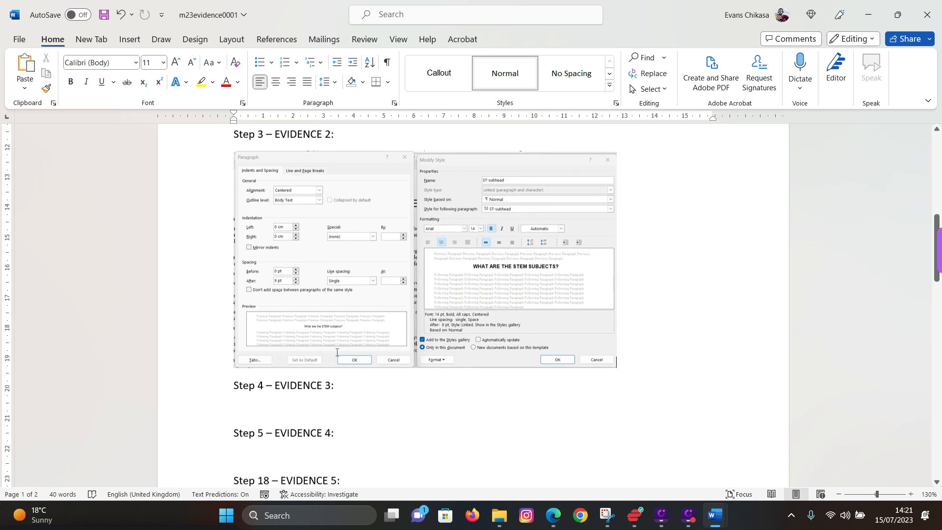
pyautogui.click(299, 288)
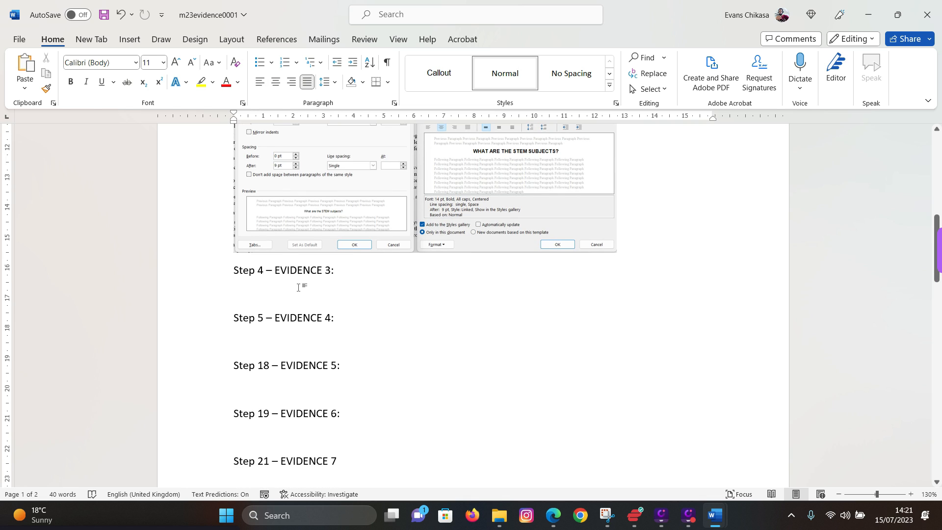
pyautogui.hotkey('ctrl', 'v')
pyautogui.click(357, 320)
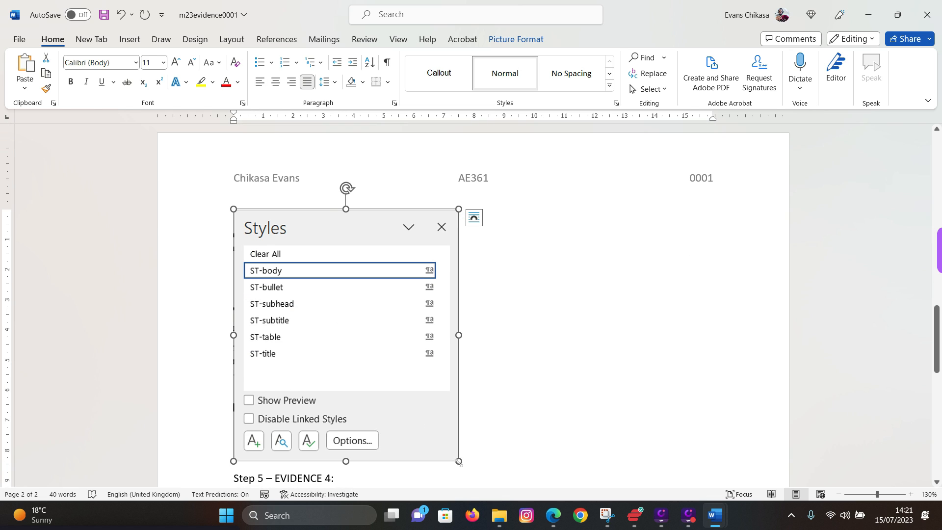
pyautogui.moveTo(459, 462); pyautogui.dragTo(377, 358)
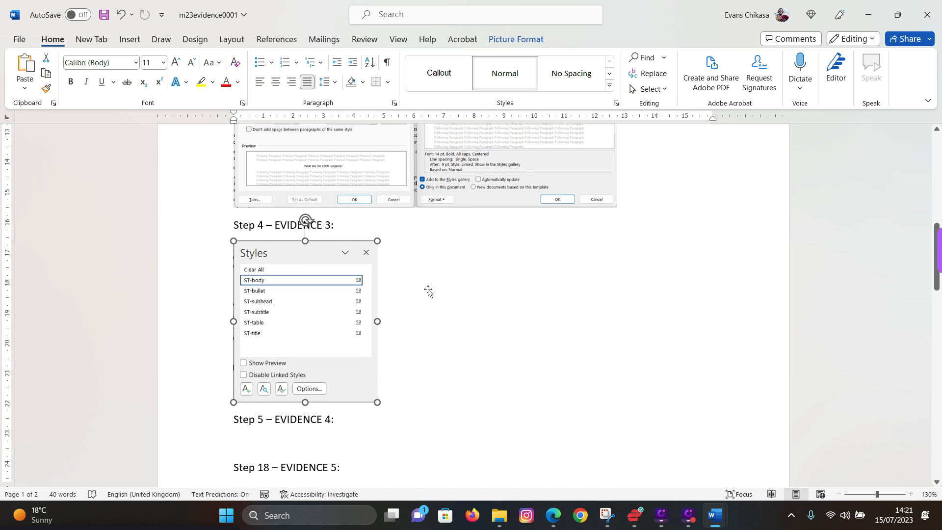
# - Insert blank lines before Step 5 so its heading moves onto page 2
pyautogui.scroll(-3, 414, 385)
pyautogui.click(234, 342)
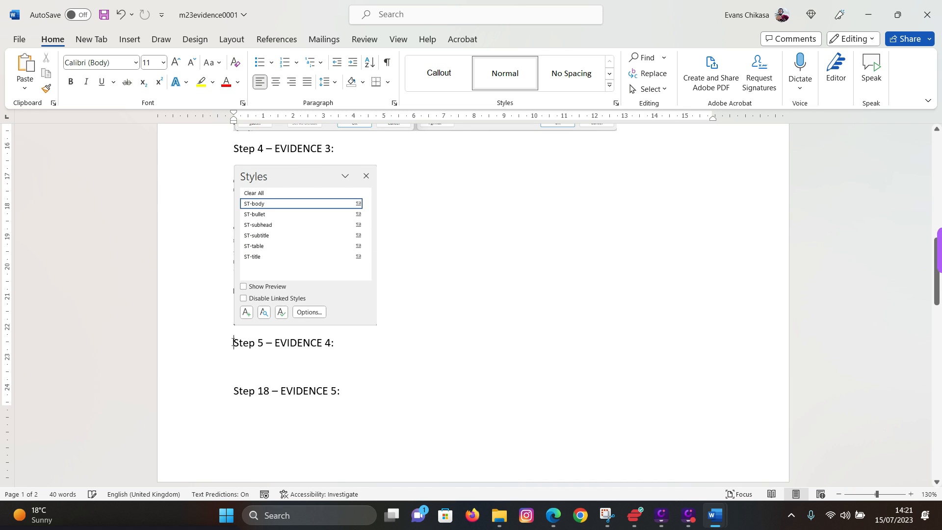
pyautogui.press('Return')
pyautogui.press('Return')
pyautogui.scroll(-3, 326, 387)
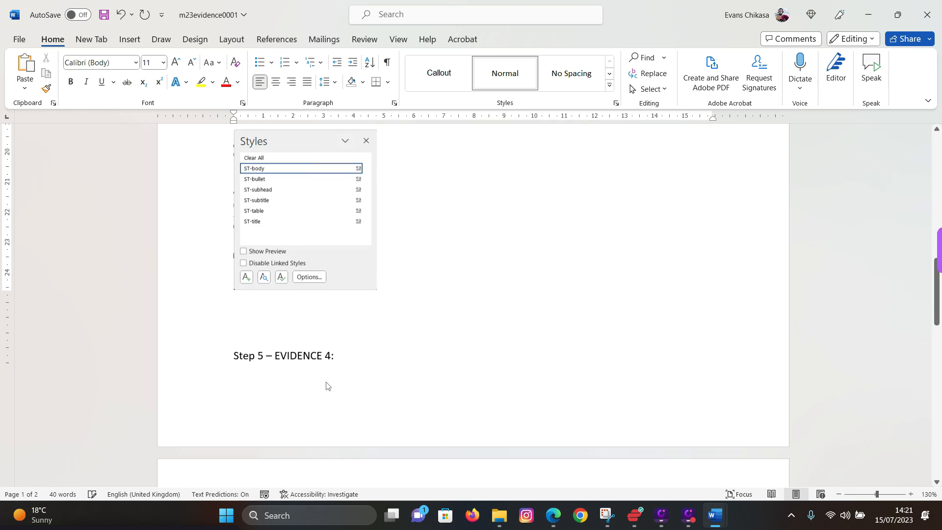
pyautogui.press('Return')
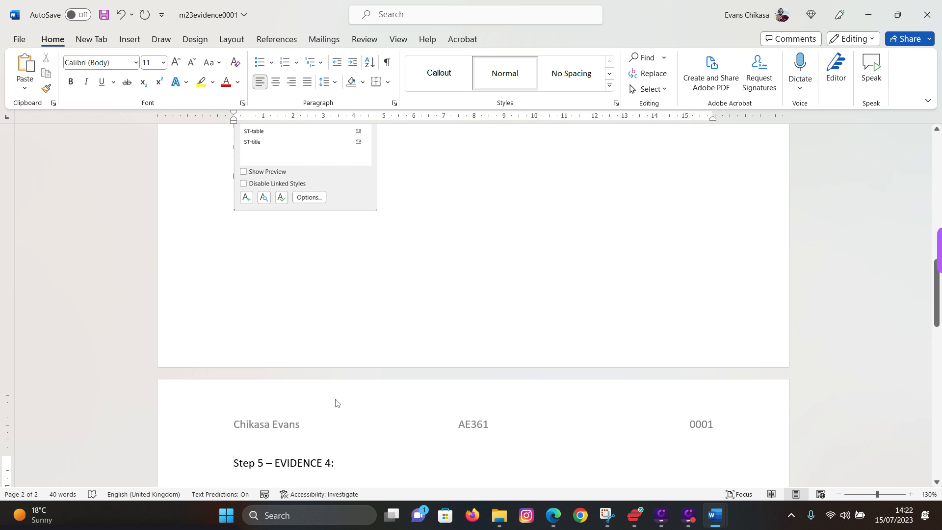
pyautogui.scroll(5, 335, 403)
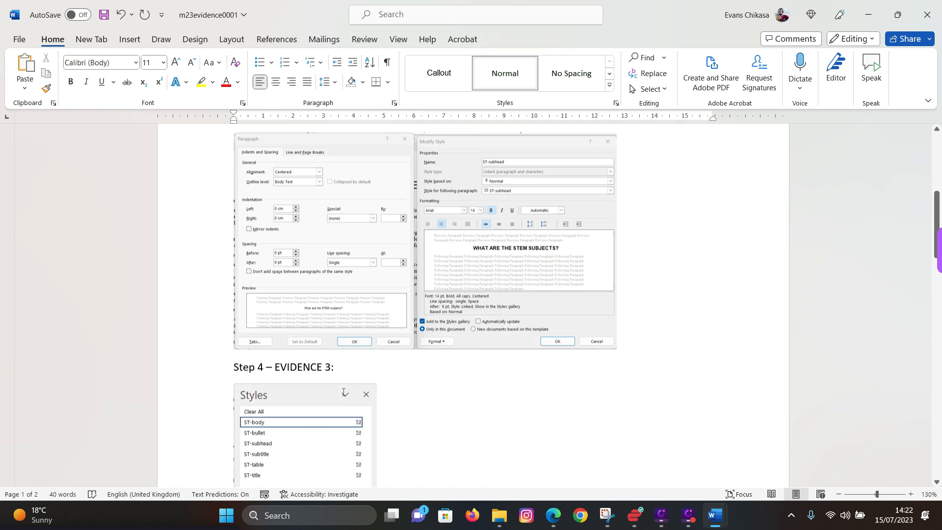
pyautogui.scroll(5, 342, 393)
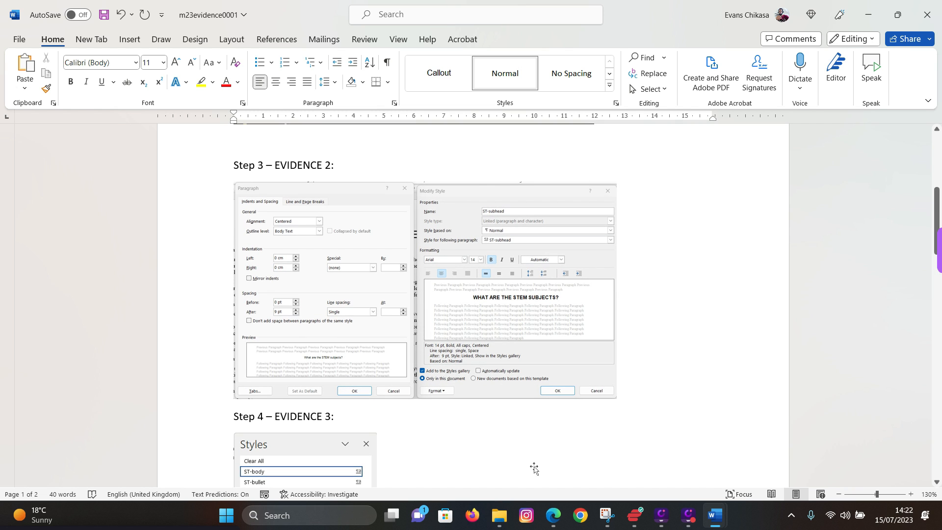
pyautogui.moveTo(502, 518)
pyautogui.moveTo(506, 462)
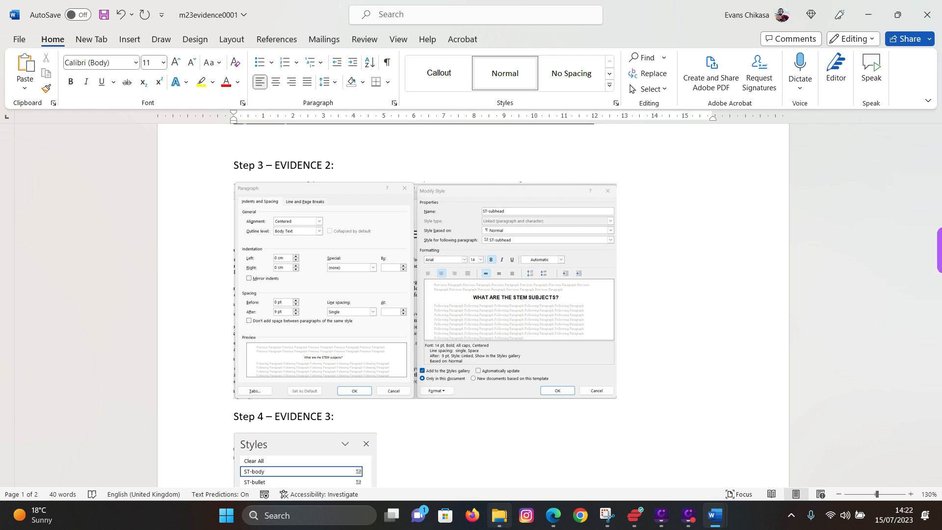
# - Highlight question 4's screenshot instruction and 'Place this in your Evidence Document.' in the exam PDF
pyautogui.click(554, 515)
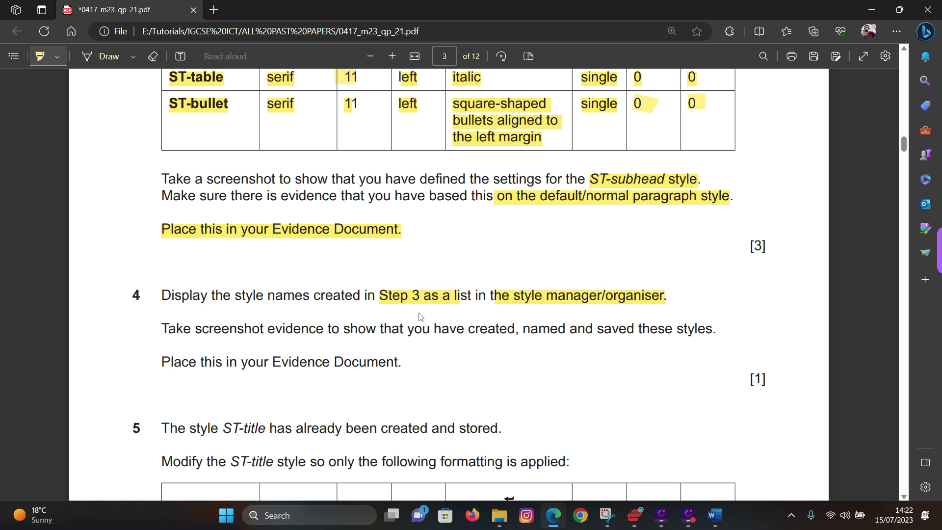
pyautogui.scroll(-1, 416, 313)
pyautogui.moveTo(409, 296)
pyautogui.mouseDown()
pyautogui.moveTo(181, 266)
pyautogui.moveTo(324, 252)
pyautogui.moveTo(605, 255)
pyautogui.mouseUp()
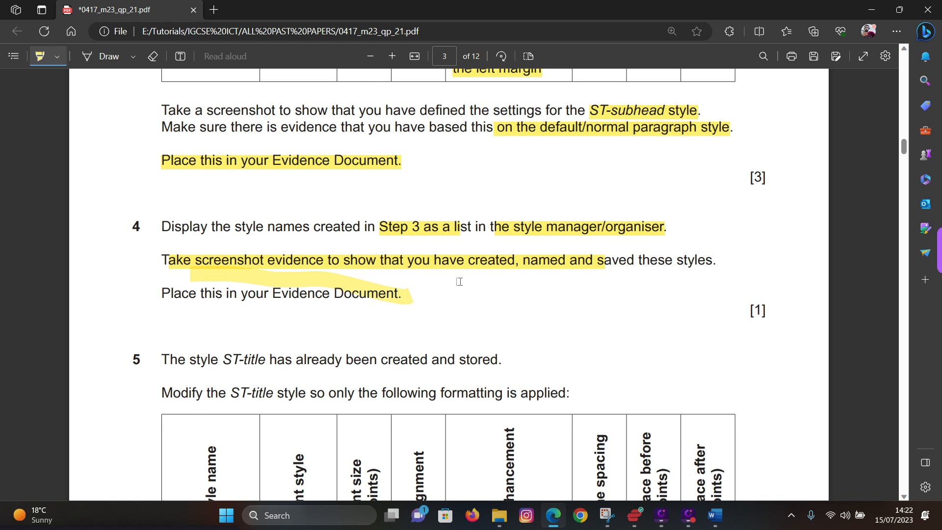
pyautogui.moveTo(166, 299); pyautogui.dragTo(402, 296)
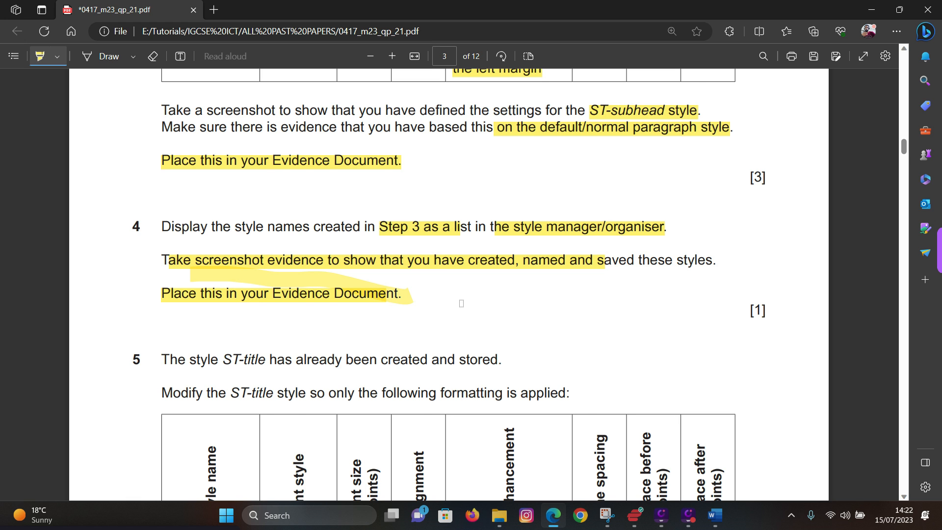
# - Highlight question 5's ST-title wording and its table values: sans-serif, 36 point, underlined, single, zero spacing
pyautogui.scroll(-4, 461, 303)
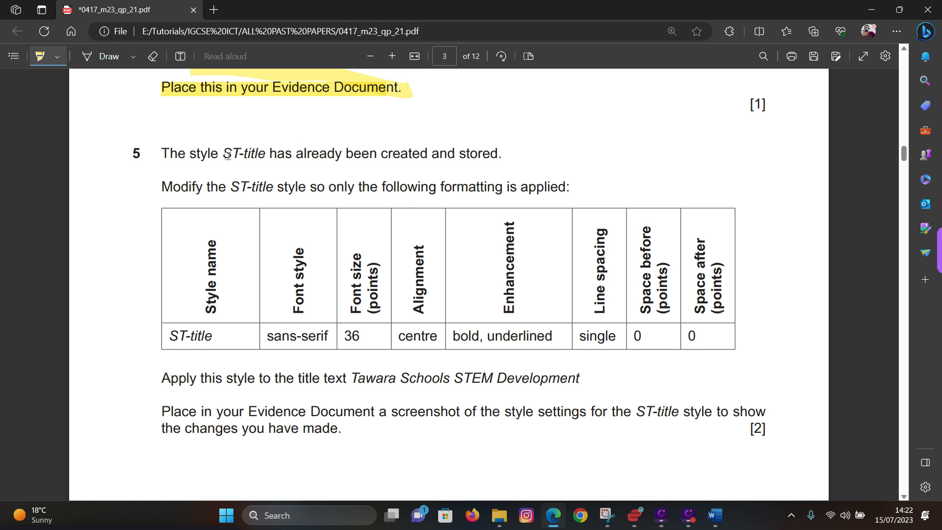
pyautogui.moveTo(225, 155); pyautogui.dragTo(261, 155)
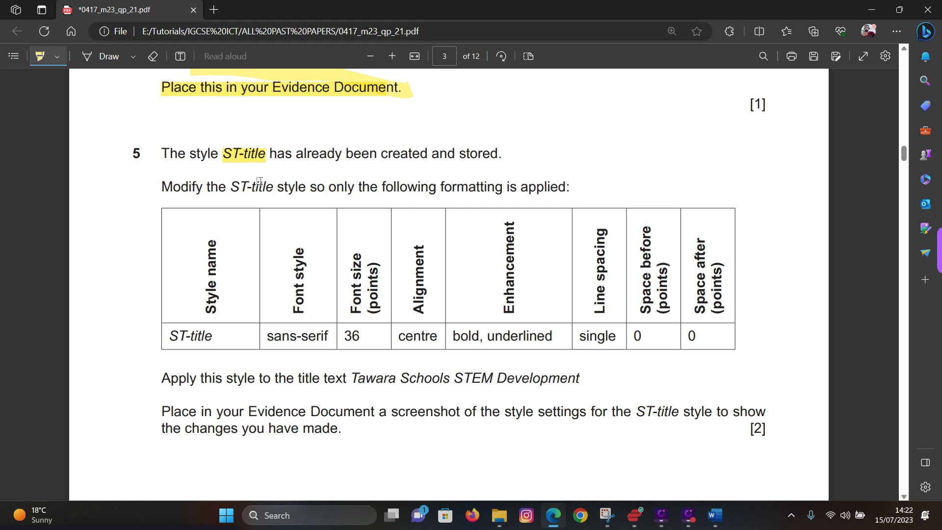
pyautogui.moveTo(447, 153); pyautogui.dragTo(502, 153)
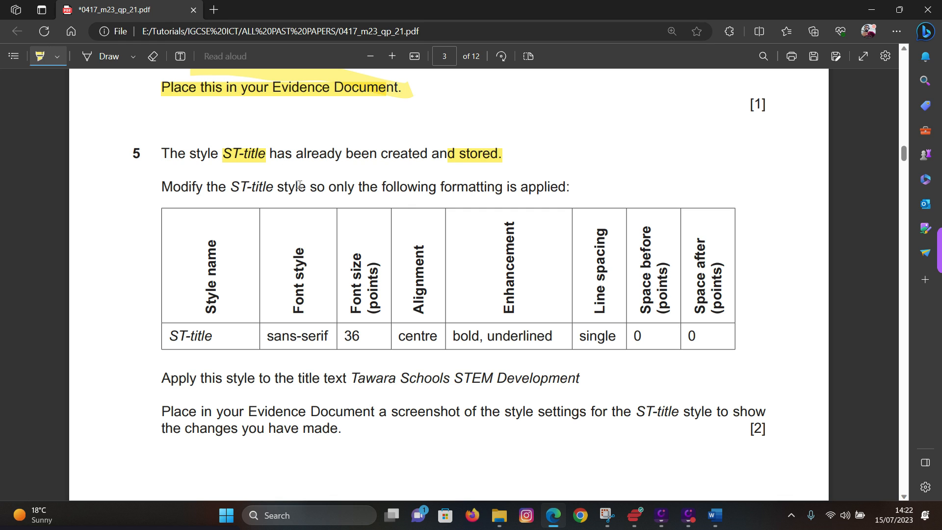
pyautogui.moveTo(299, 185); pyautogui.dragTo(305, 187)
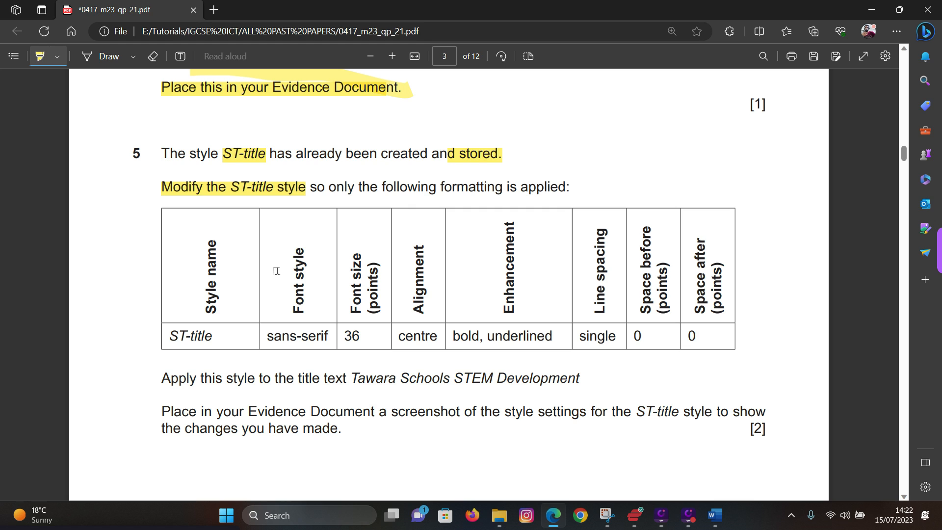
pyautogui.moveTo(165, 338); pyautogui.dragTo(220, 338)
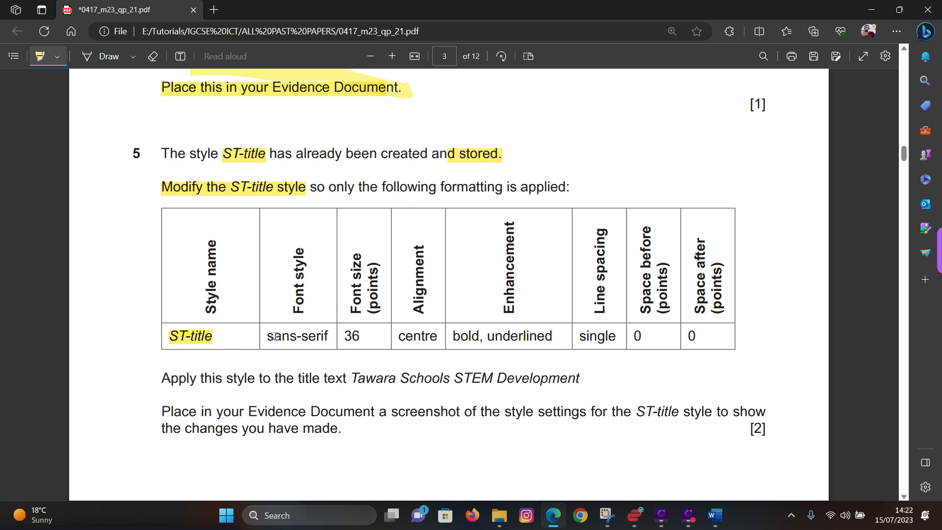
pyautogui.moveTo(269, 337); pyautogui.dragTo(611, 336)
pyautogui.moveTo(633, 335); pyautogui.dragTo(702, 337)
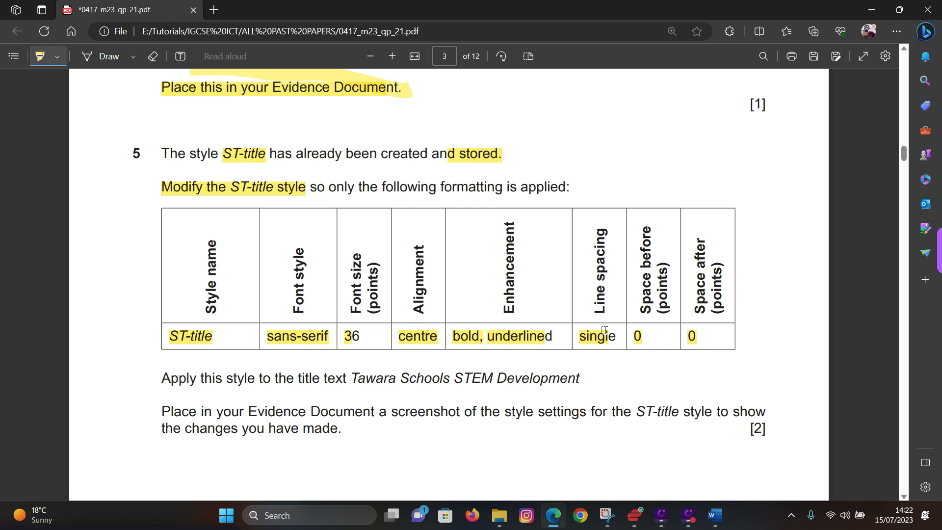
pyautogui.moveTo(715, 515)
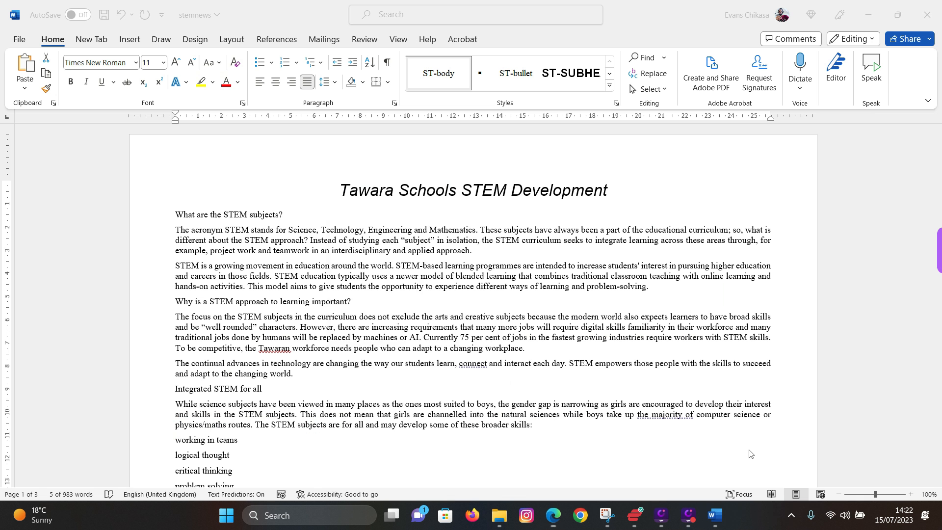
# - Apply ST-title to the first subheading in stemnews and open Modify Style for ST-title
pyautogui.click(763, 455)
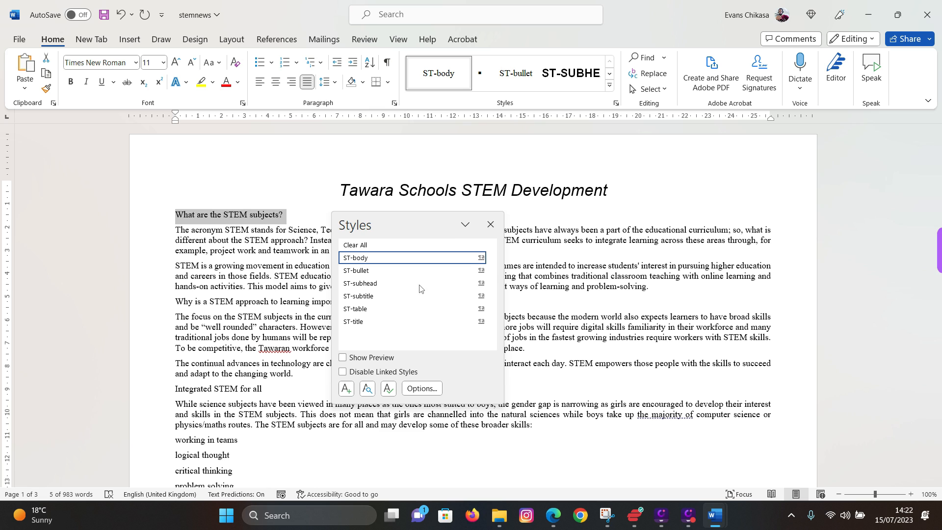
pyautogui.click(367, 321)
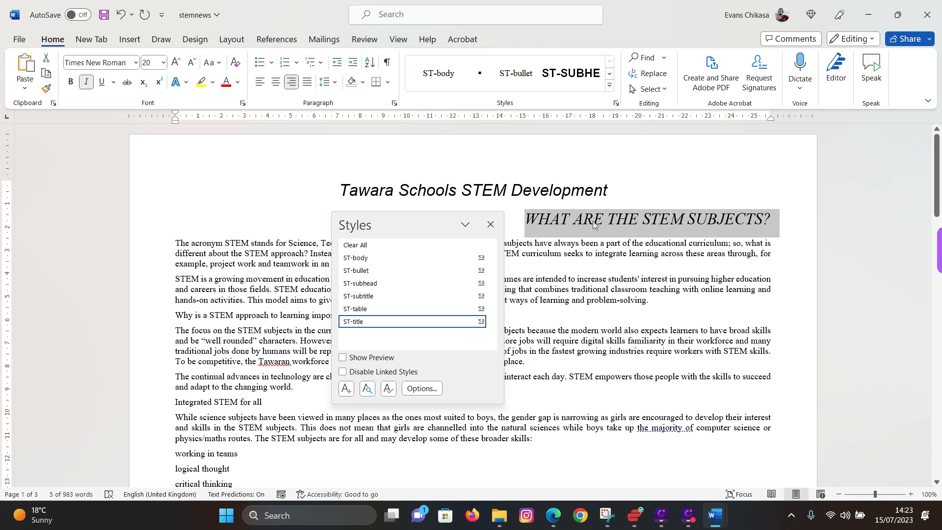
pyautogui.rightClick(406, 327)
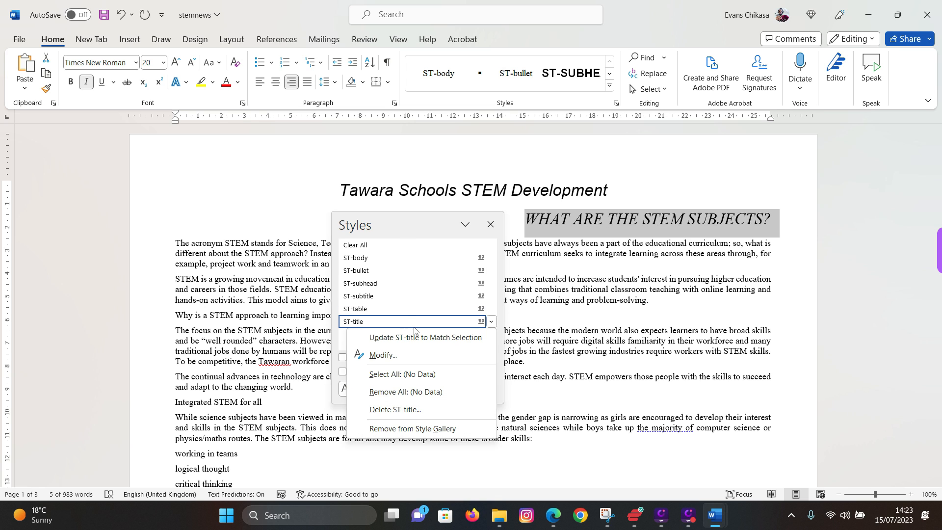
pyautogui.click(383, 355)
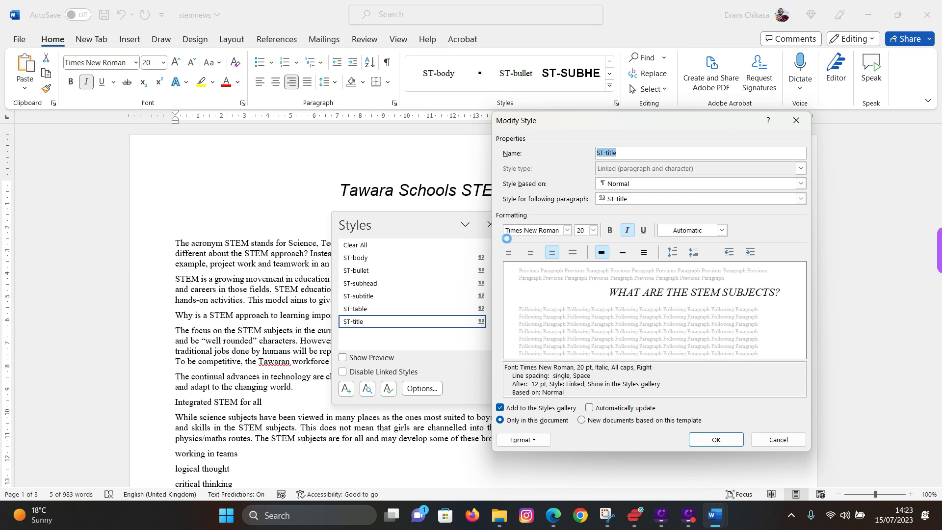
# - Set the ST-title style's font to Arial at size 36
pyautogui.click(593, 230)
pyautogui.click(567, 230)
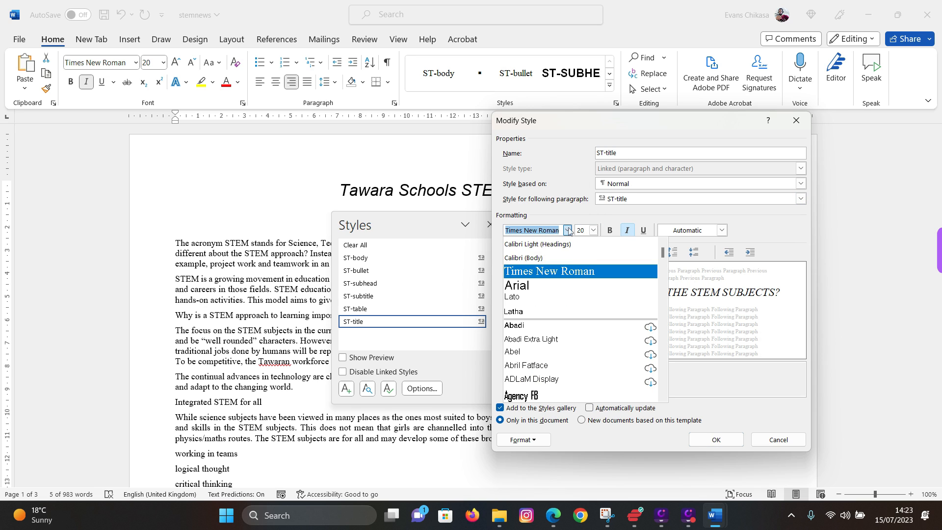
pyautogui.click(526, 289)
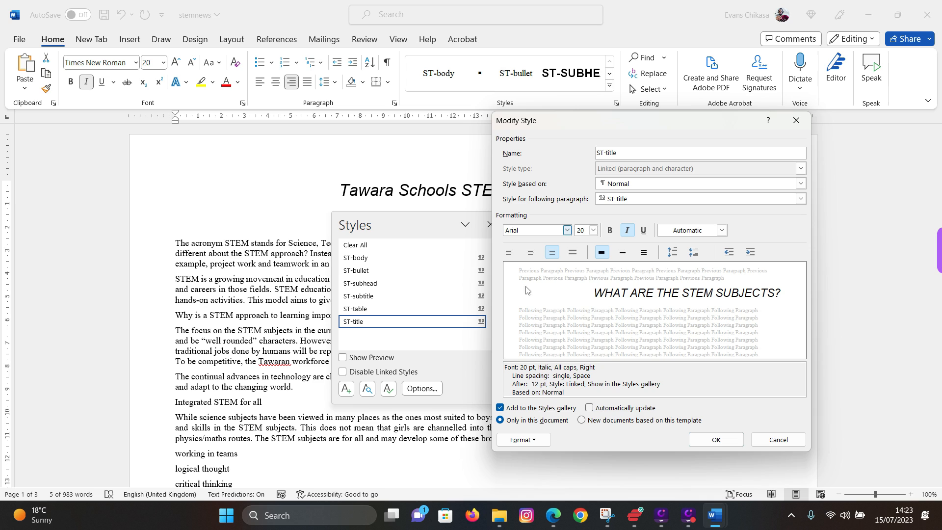
pyautogui.click(594, 230)
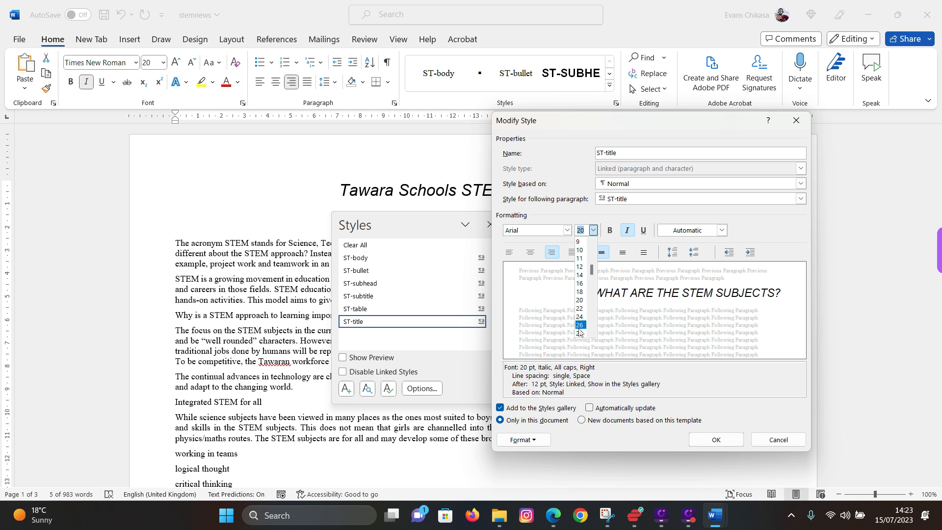
pyautogui.scroll(-1, 580, 331)
pyautogui.click(581, 317)
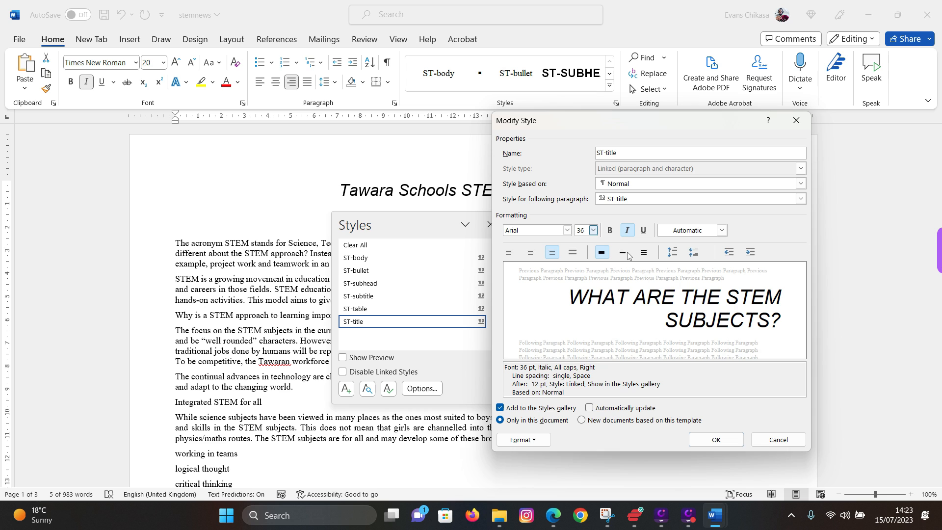
# - Make ST-title bold and underlined and turn off italic, checking the question paper
pyautogui.click(550, 514)
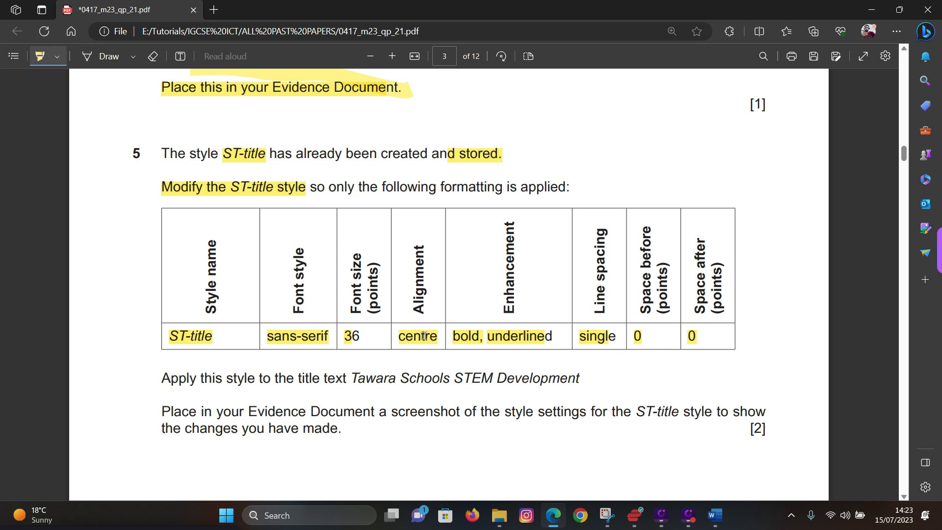
pyautogui.click(871, 9)
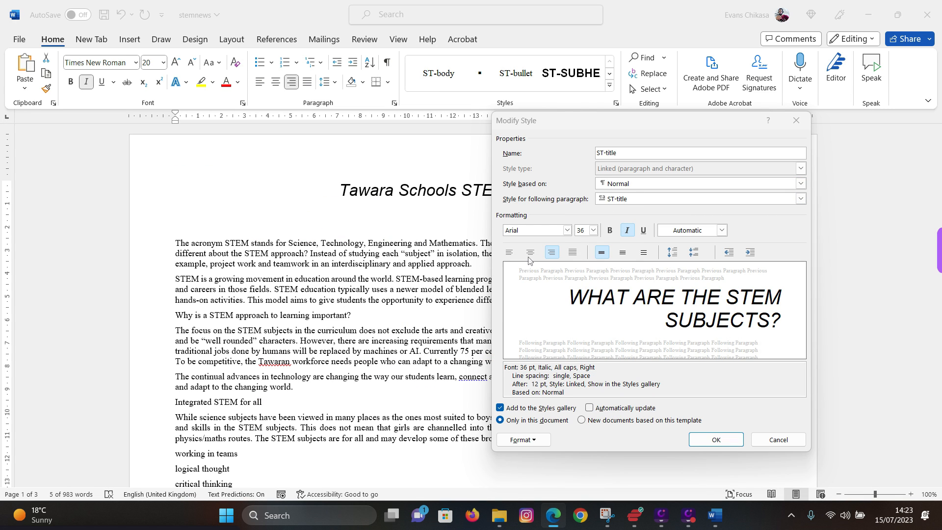
pyautogui.click(610, 230)
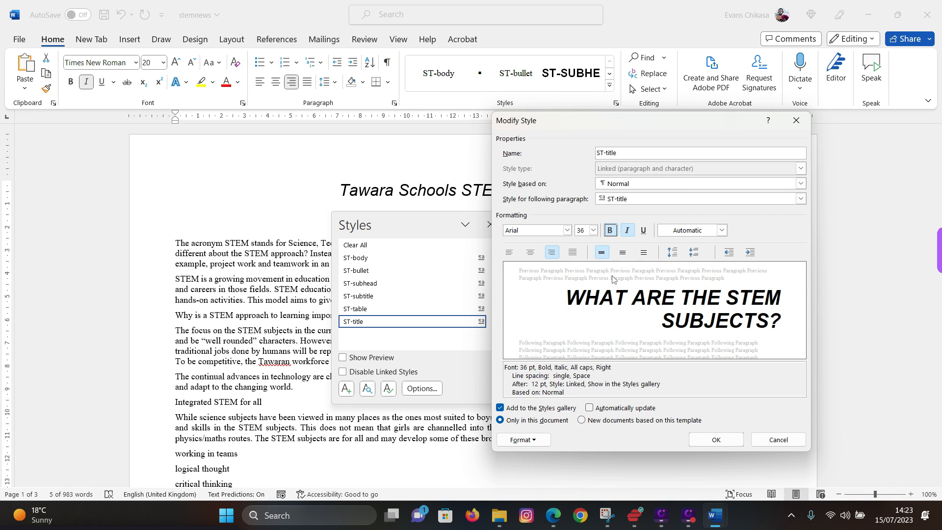
pyautogui.click(644, 230)
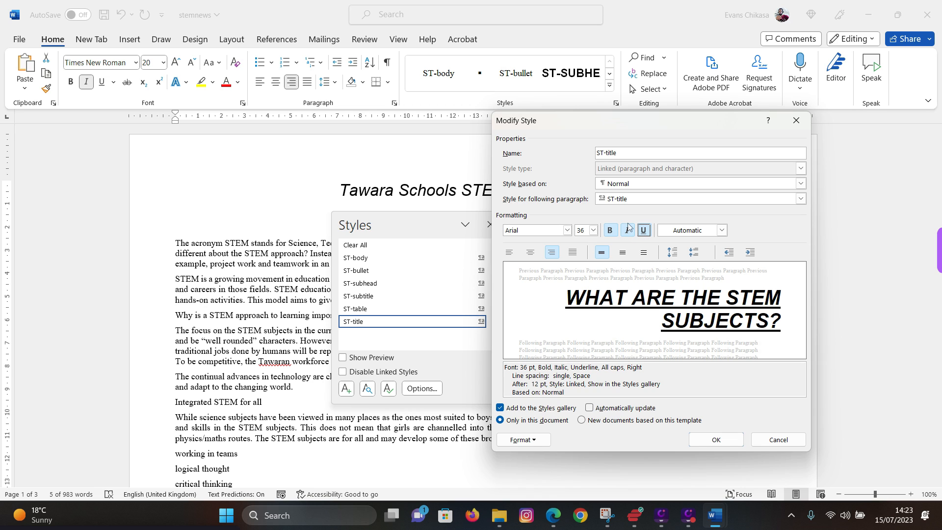
pyautogui.click(627, 231)
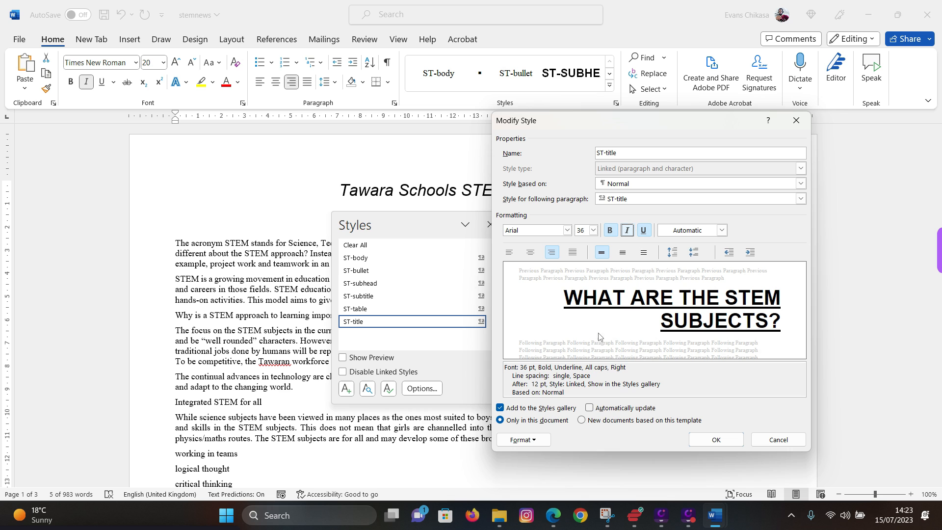
pyautogui.click(552, 513)
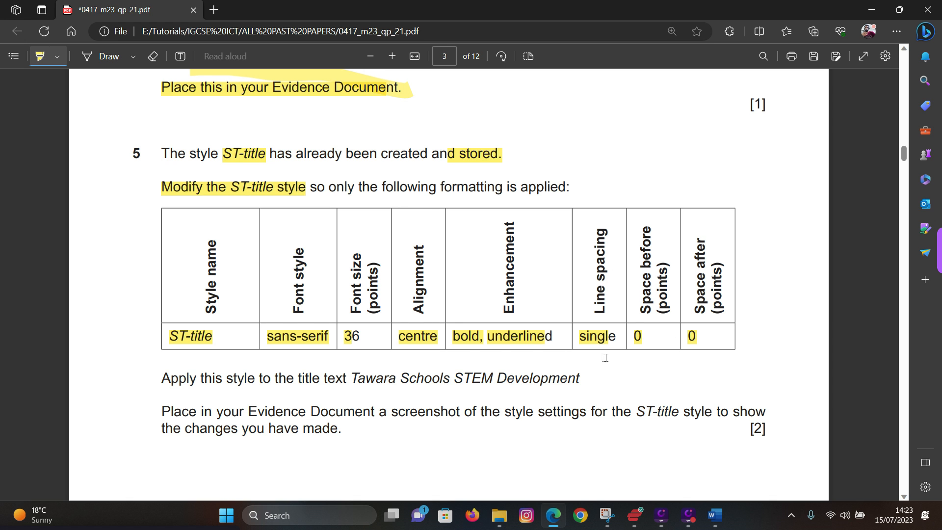
pyautogui.moveTo(715, 515)
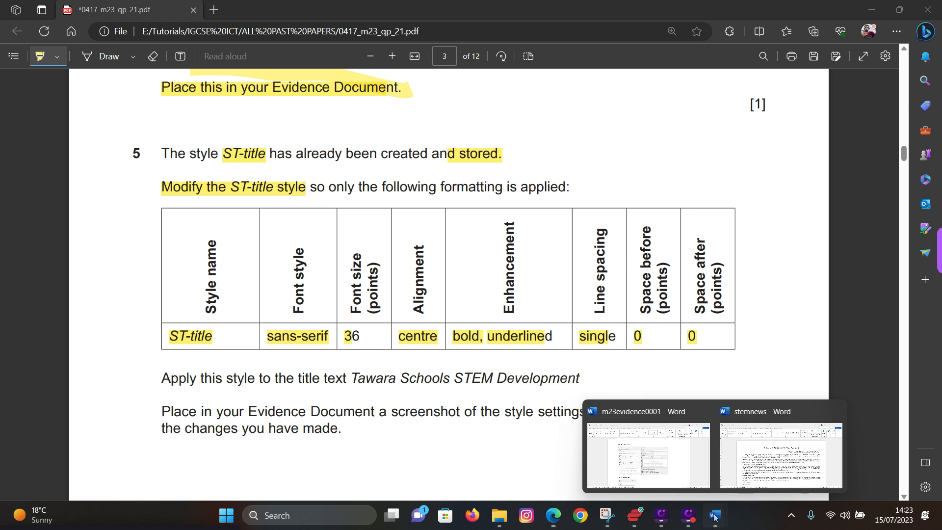
pyautogui.click(799, 471)
# - Set ST-title's paragraph spacing after to 0 pt and alignment to Centered, then save the style
pyautogui.click(522, 439)
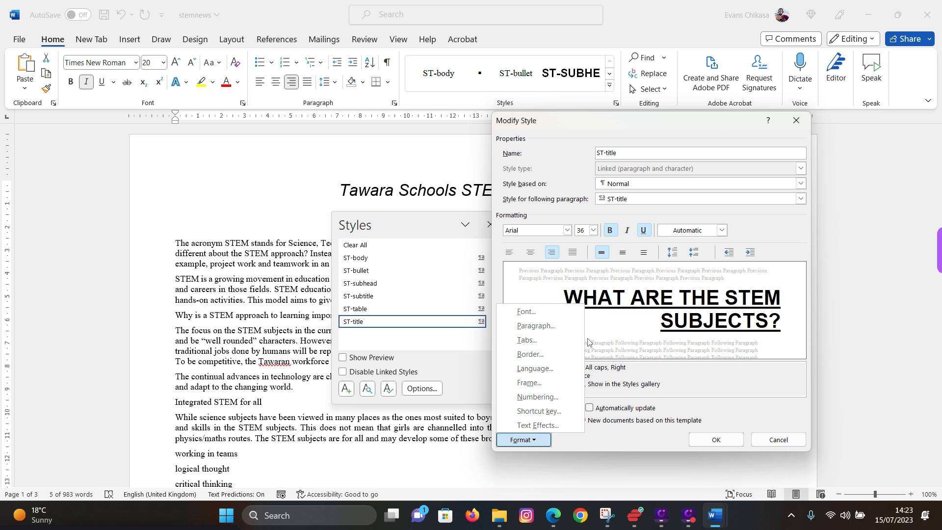
pyautogui.click(539, 326)
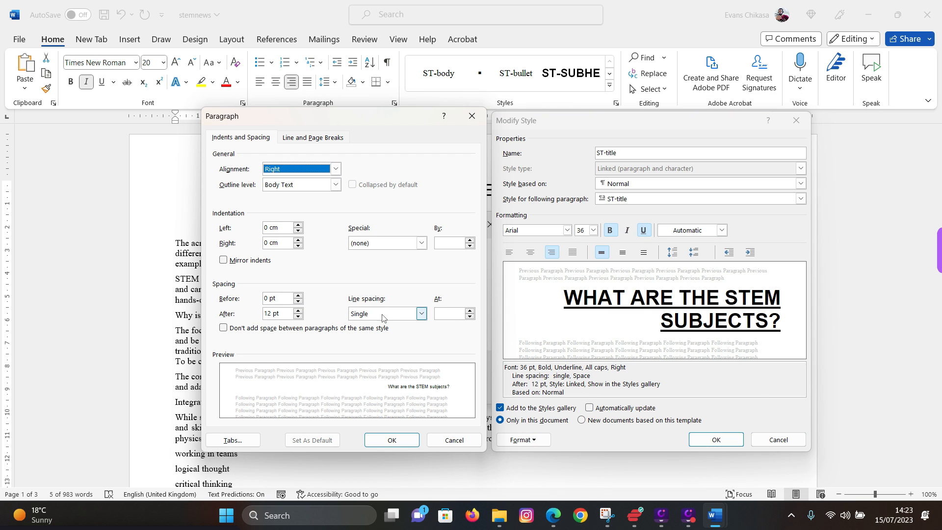
pyautogui.click(298, 317)
pyautogui.click(298, 317)
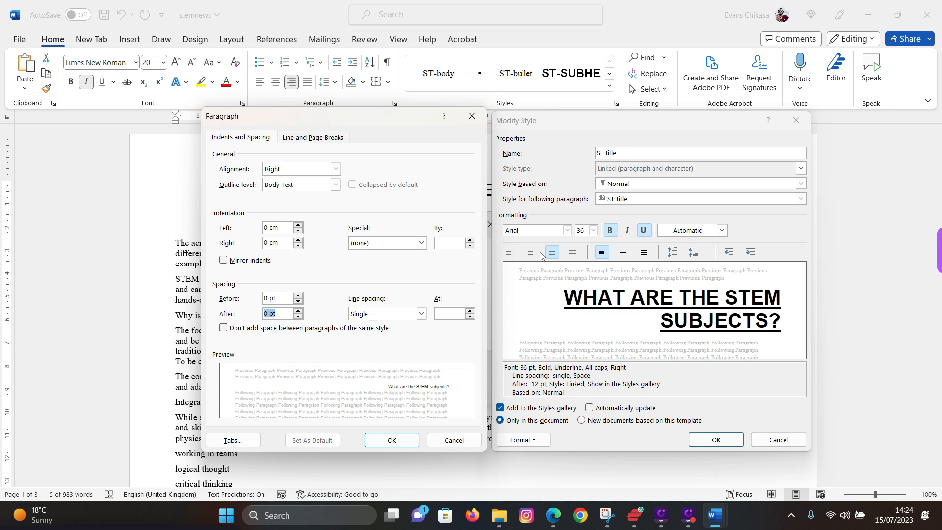
pyautogui.click(335, 169)
pyautogui.click(286, 189)
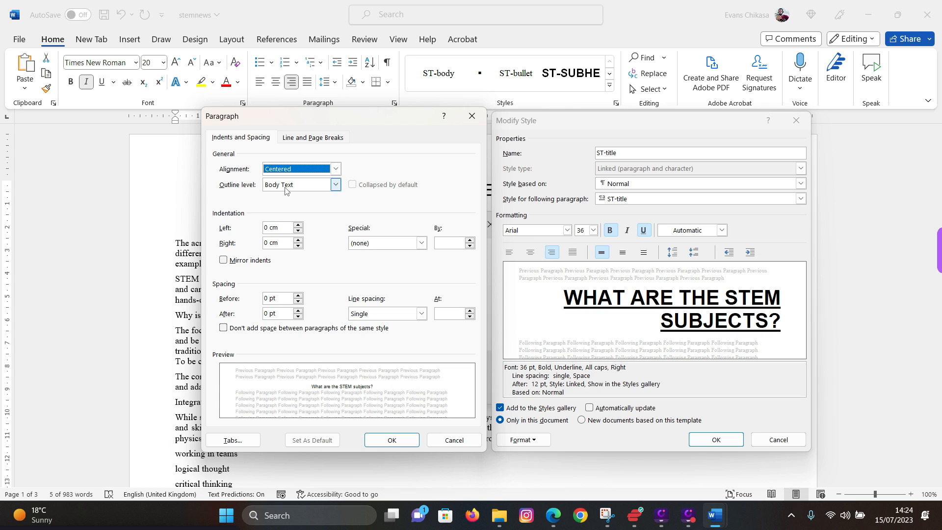
pyautogui.click(391, 440)
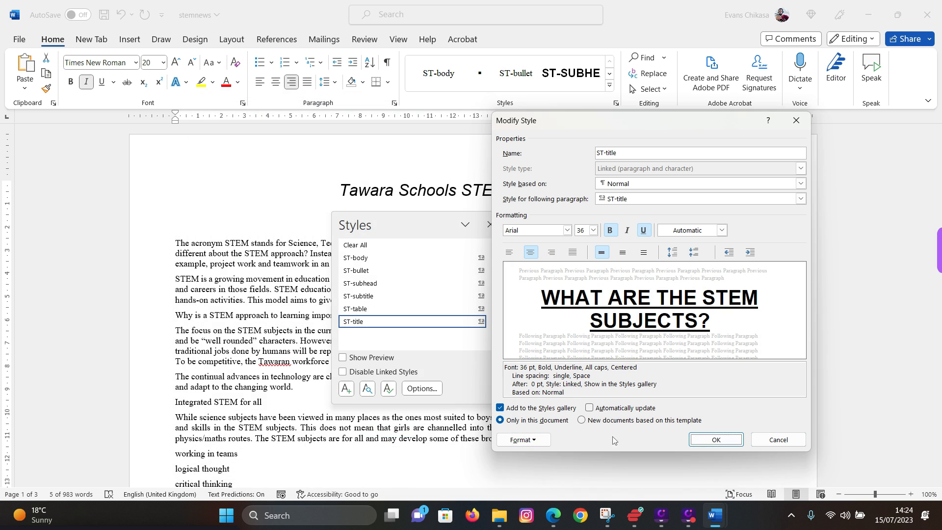
pyautogui.click(716, 440)
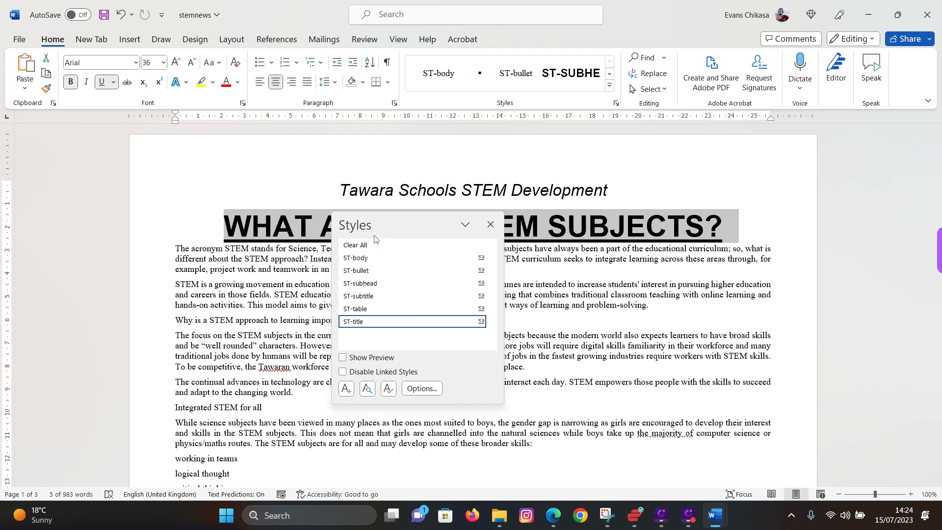
# - Undo and redo the heading's style change, try gallery styles on it, and close the Styles pane
pyautogui.click(227, 217)
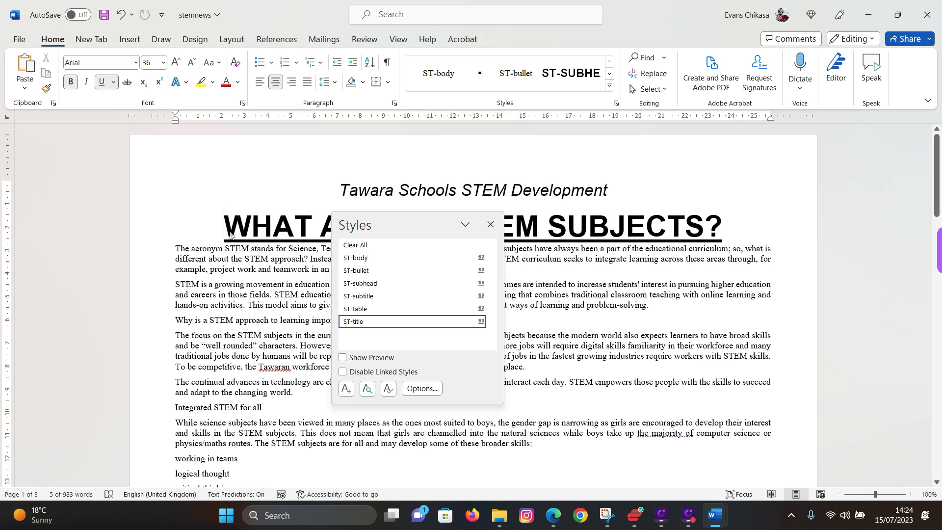
pyautogui.hotkey('ctrl', 'z')
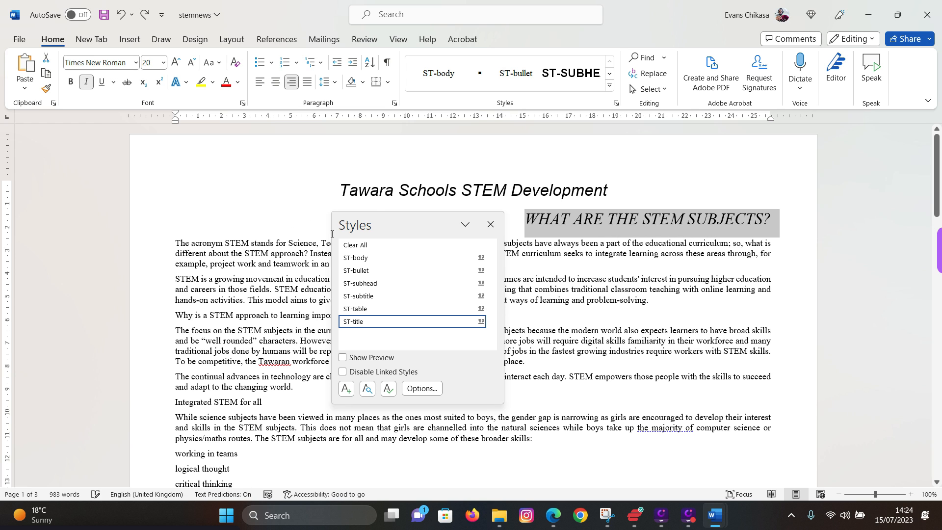
pyautogui.hotkey('ctrl', 'y')
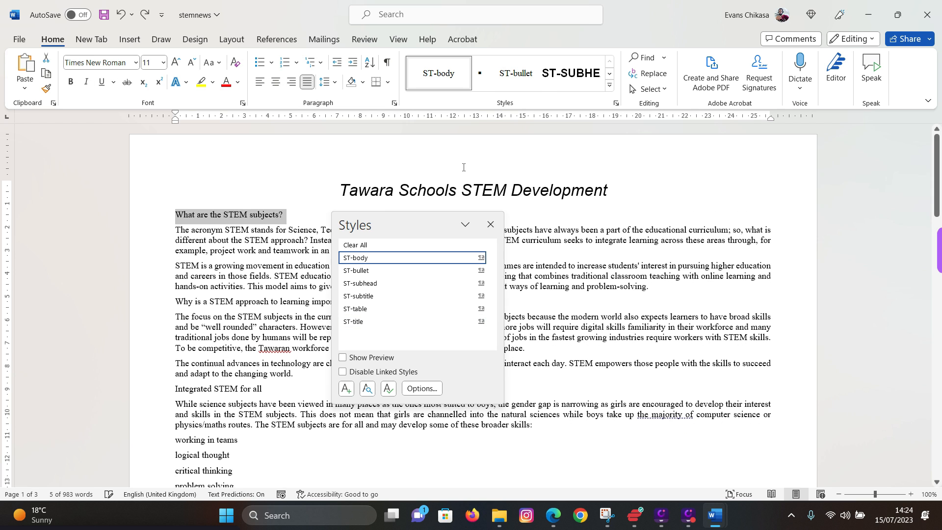
pyautogui.click(610, 86)
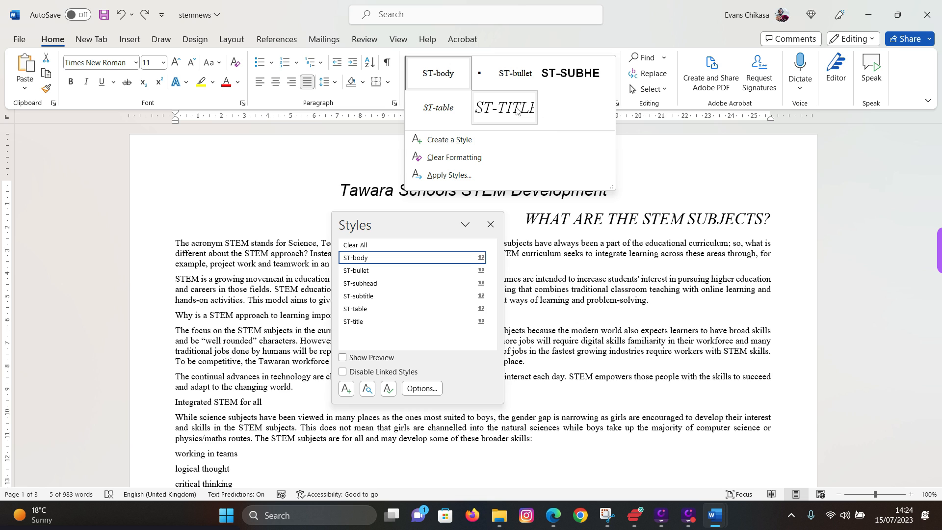
pyautogui.click(667, 158)
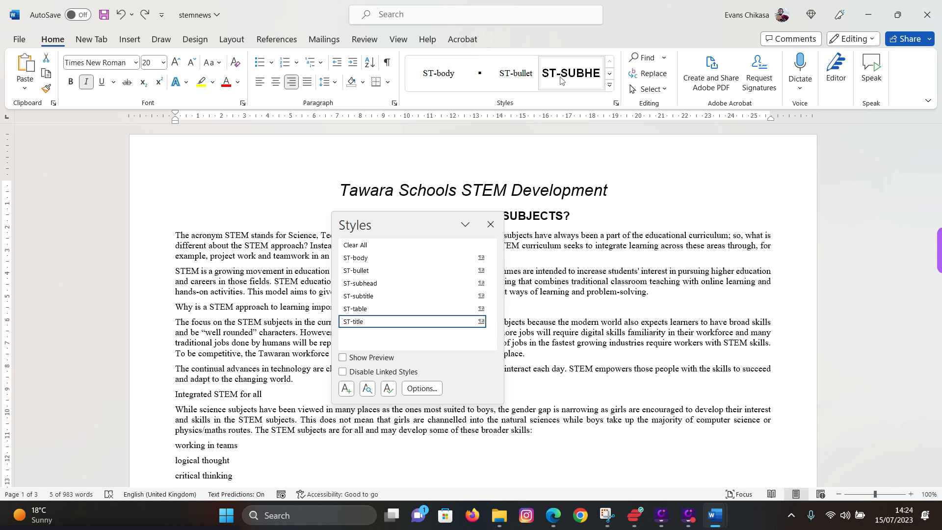
pyautogui.click(561, 82)
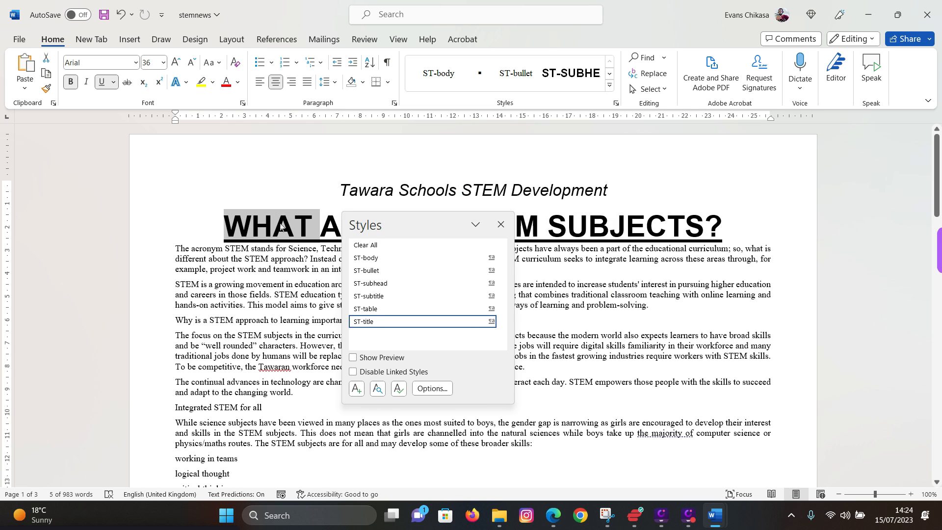
pyautogui.click(431, 78)
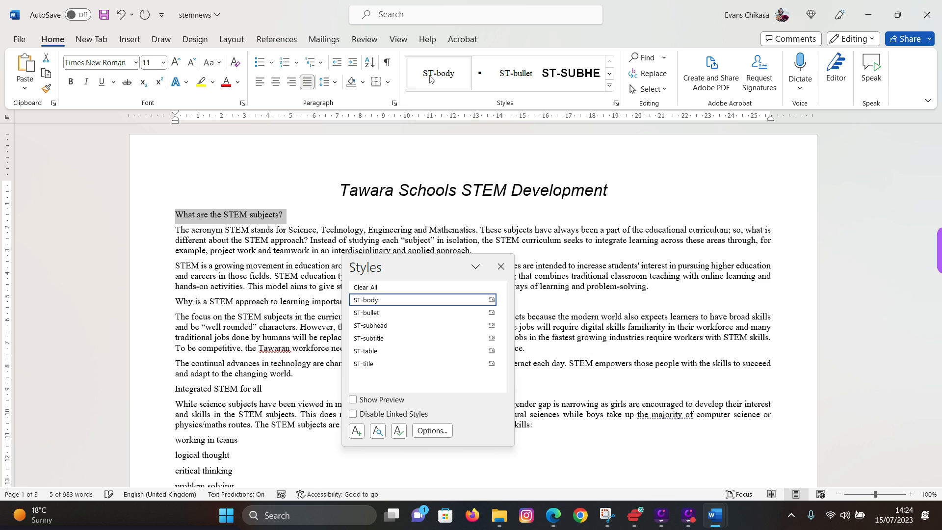
pyautogui.click(251, 250)
pyautogui.click(500, 267)
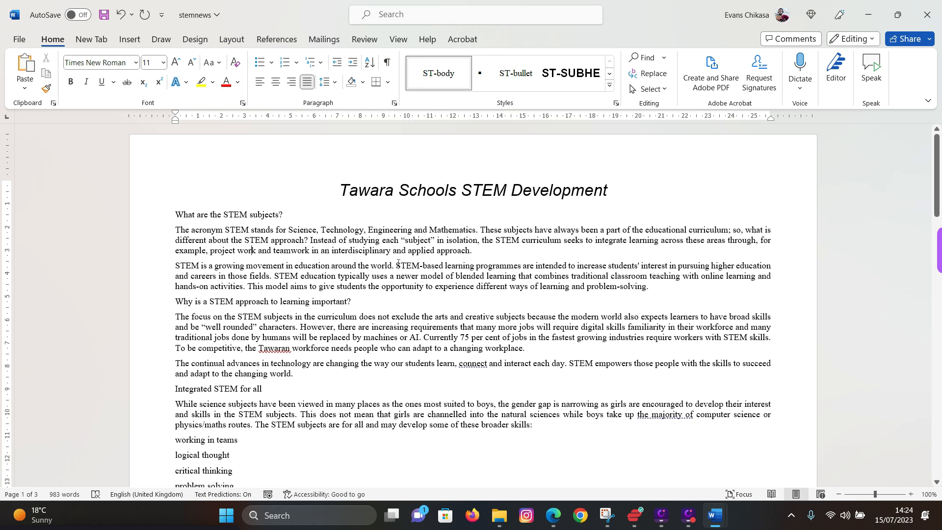
# - Select 'What are the STEM subjects?' and apply ST-body to it, then switch to the question paper
pyautogui.click(610, 86)
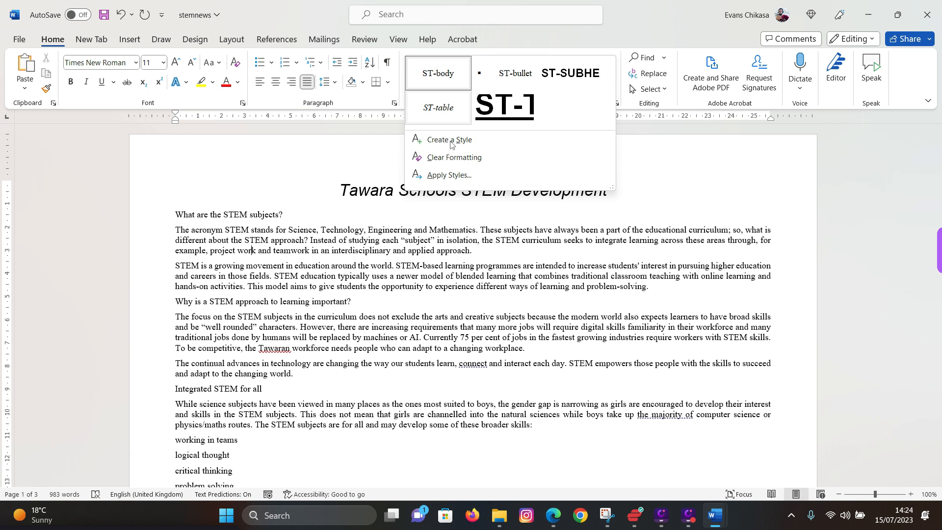
pyautogui.click(667, 285)
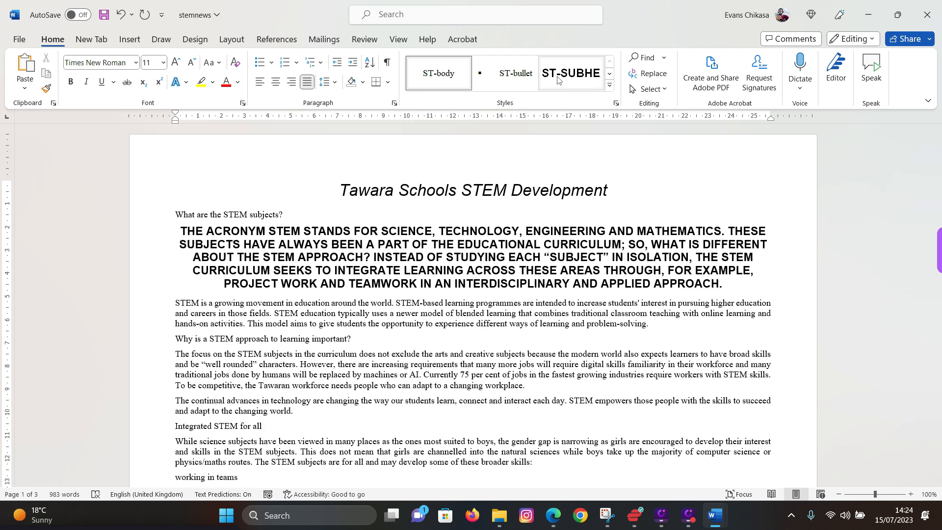
pyautogui.tripleClick(228, 218)
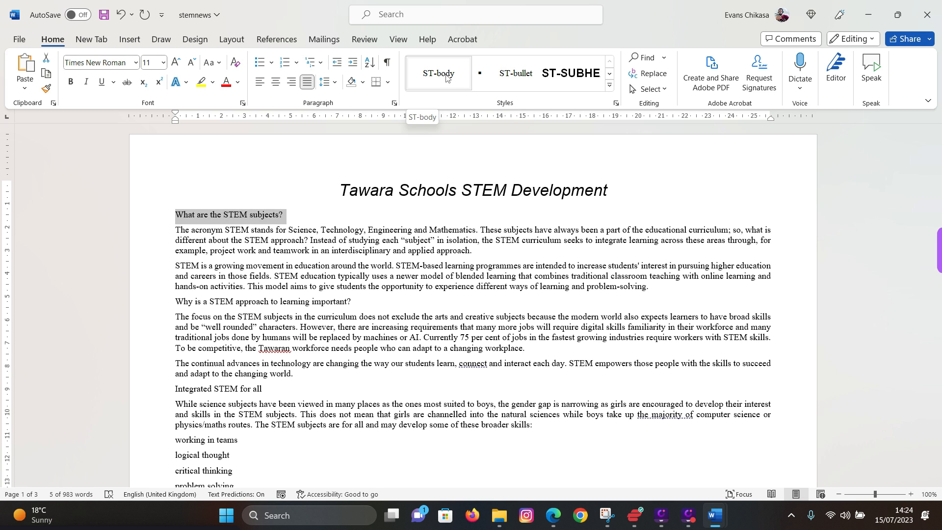
pyautogui.click(467, 88)
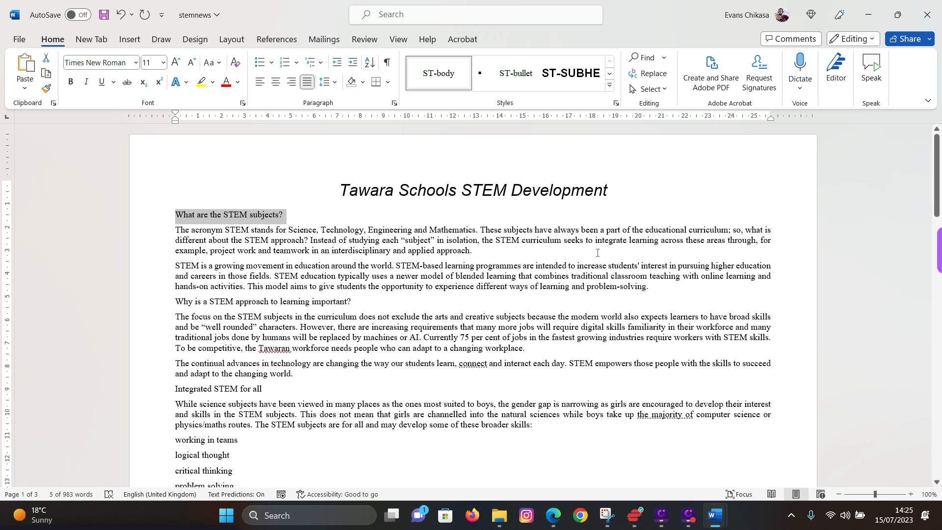
pyautogui.hotkey('alt', 'Tab')
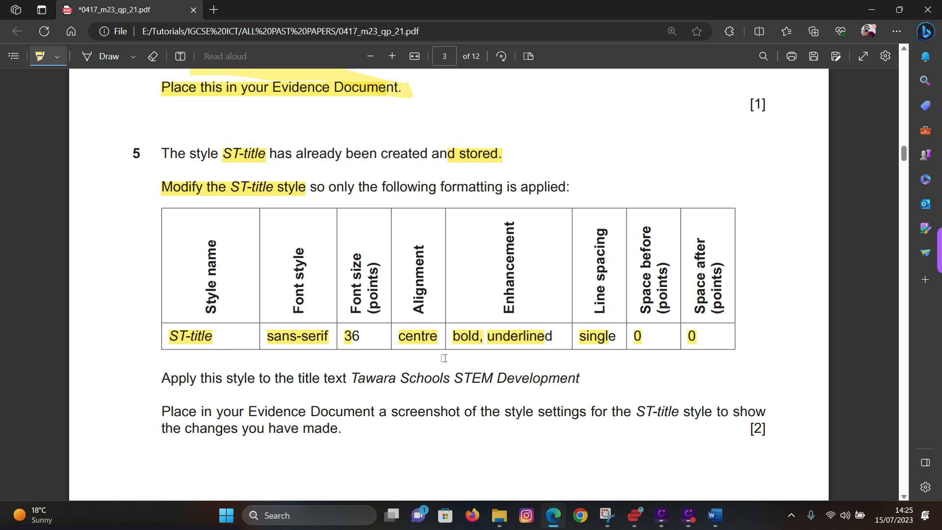
# - Highlight question 5's 'Apply this style' instruction, then select the stemnews title 'Tawara Schools STEM Development'
pyautogui.scroll(-1, 289, 398)
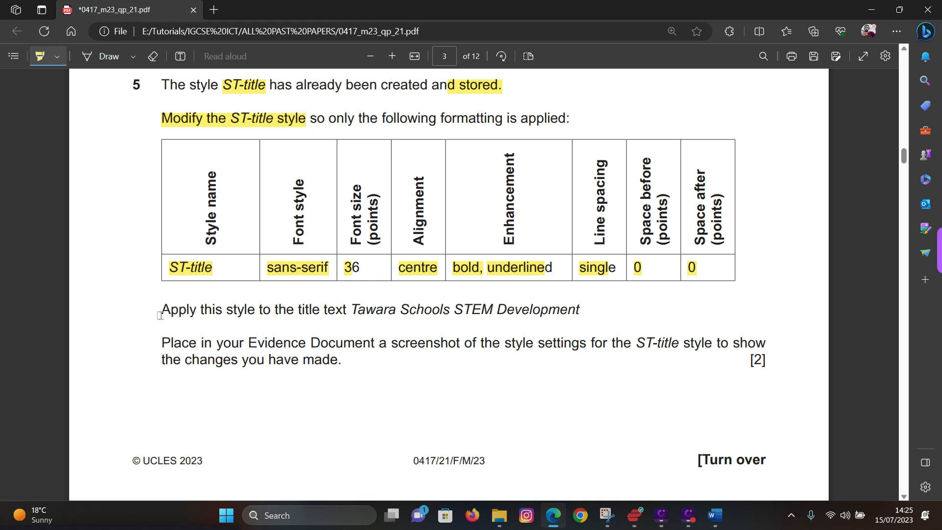
pyautogui.moveTo(160, 314); pyautogui.dragTo(350, 315)
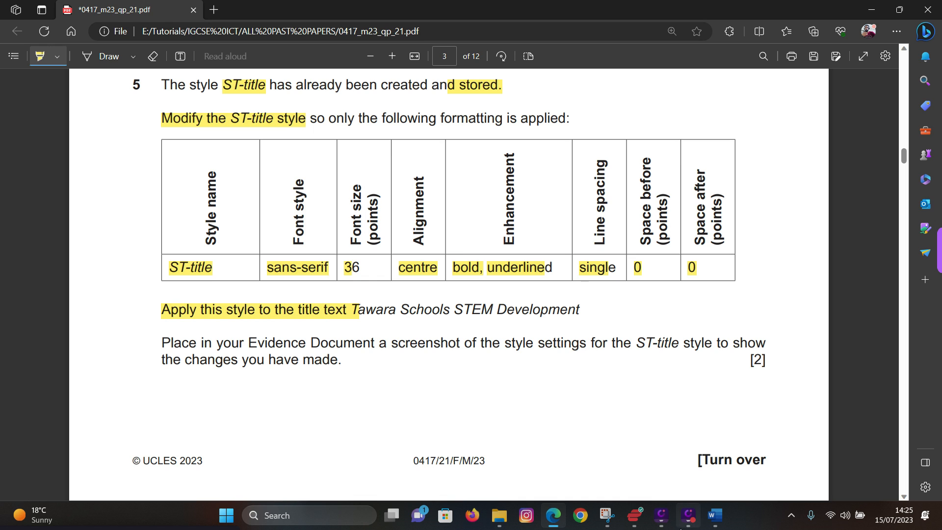
pyautogui.moveTo(722, 524)
pyautogui.click(749, 491)
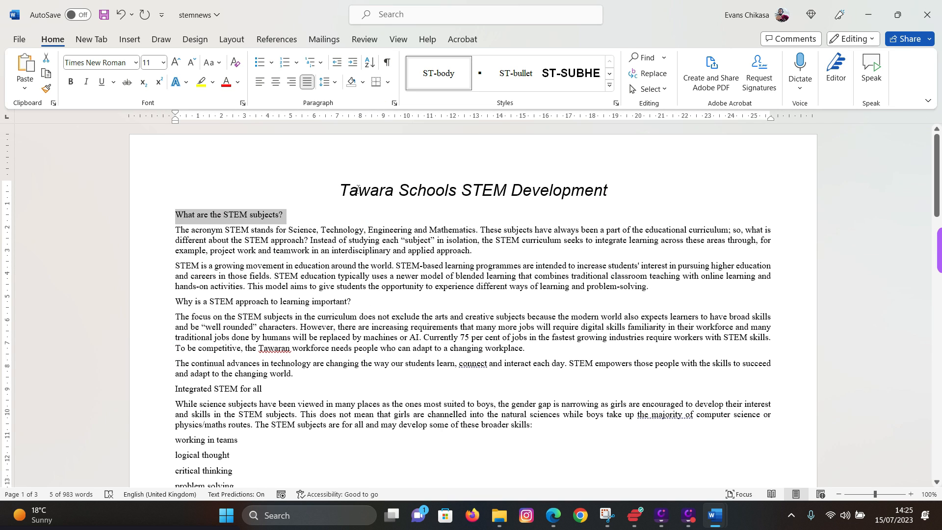
pyautogui.moveTo(345, 190); pyautogui.dragTo(609, 189)
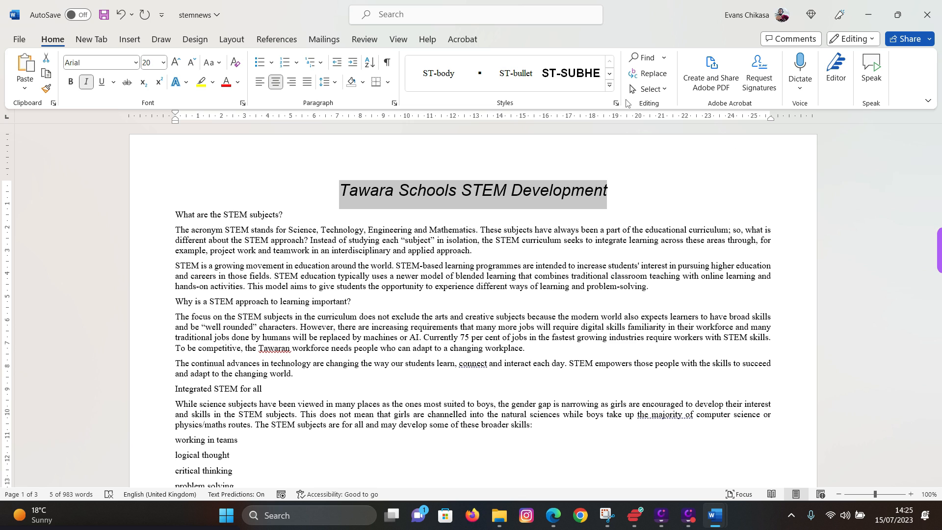
# - Apply ST-title to 'Tawara Schools STEM Development' from the Styles gallery and go back to the exam PDF
pyautogui.click(610, 85)
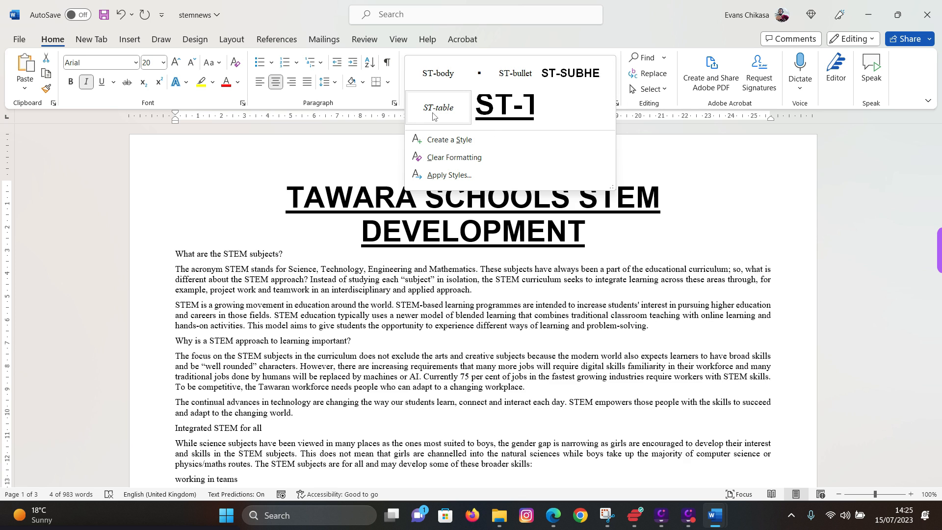
pyautogui.click(533, 101)
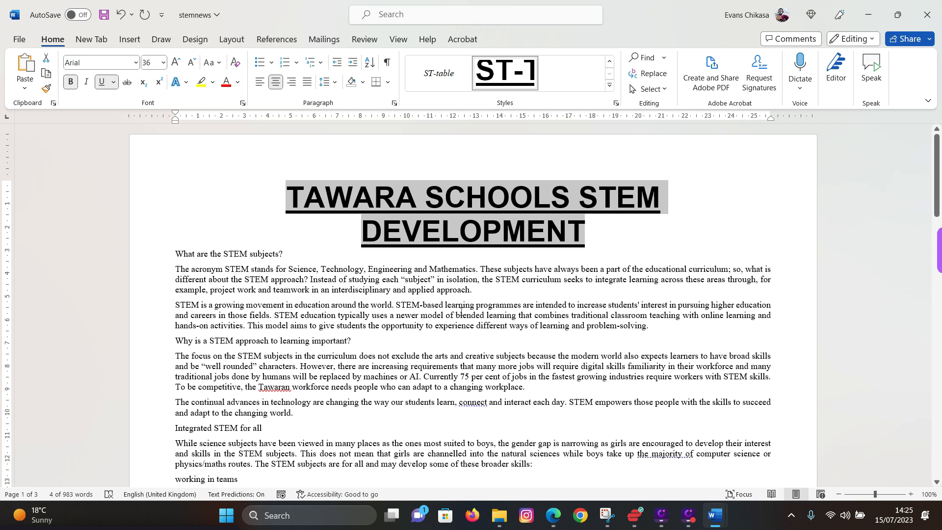
pyautogui.click(425, 326)
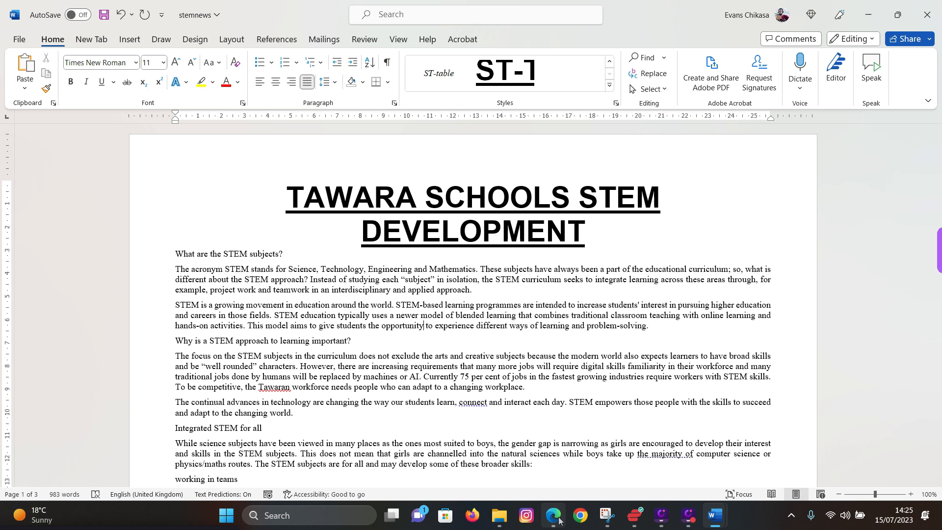
pyautogui.click(549, 454)
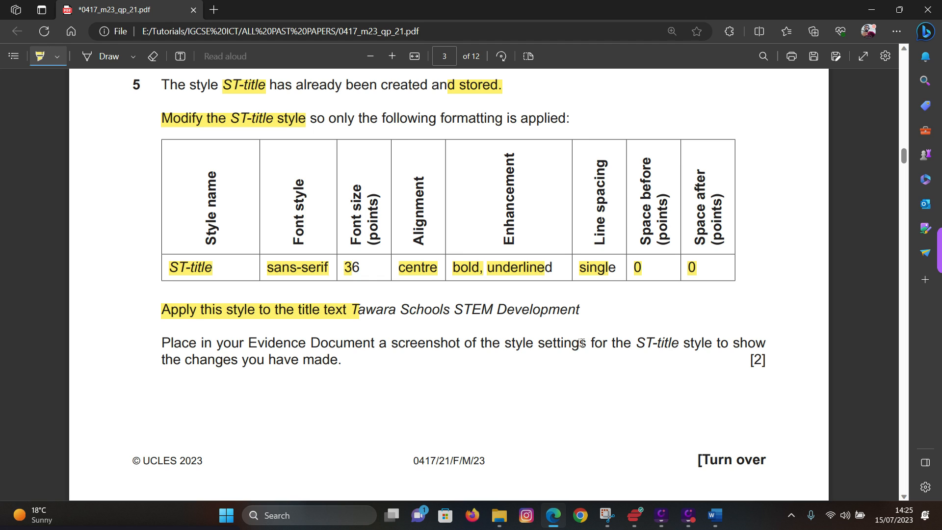
# - Highlight 'ST-title style' in question 5's screenshot instruction, then return to the stemnews document
pyautogui.moveTo(635, 340); pyautogui.dragTo(720, 344)
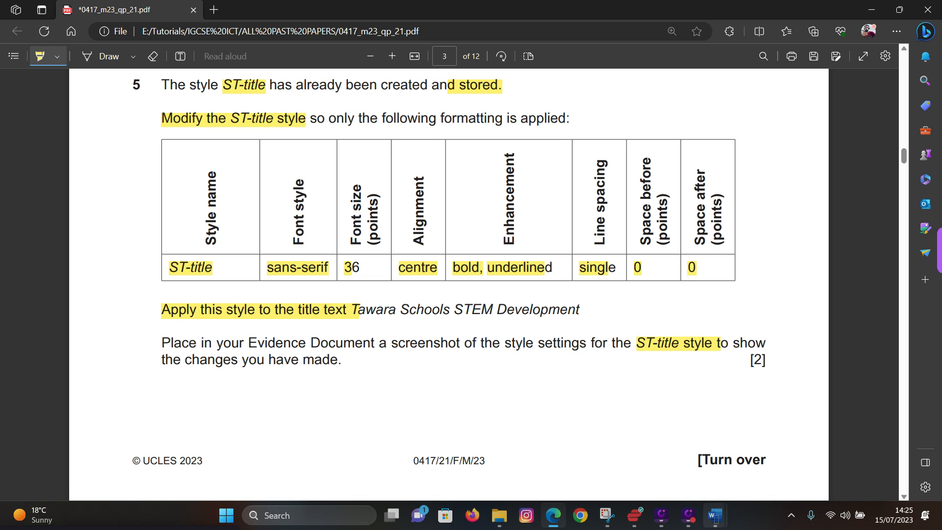
pyautogui.moveTo(715, 515)
pyautogui.click(766, 454)
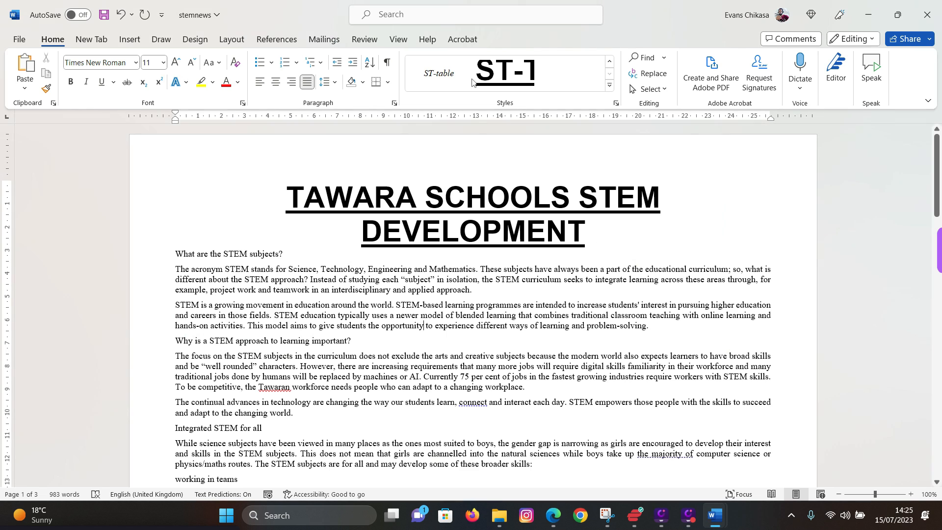
# - Open ST-title's Modify Style settings and its Paragraph settings: centred, single spacing, 0 pt after
pyautogui.click(518, 80)
pyautogui.rightClick(518, 79)
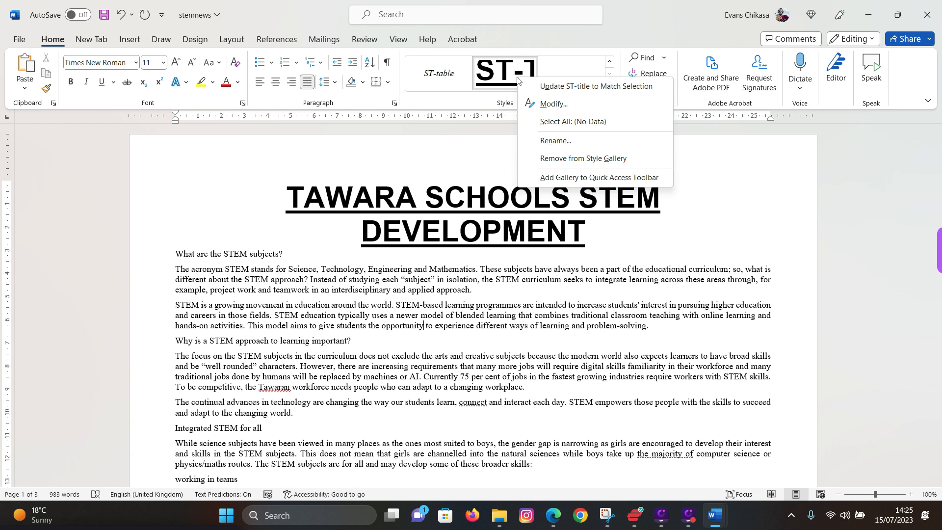
pyautogui.click(544, 102)
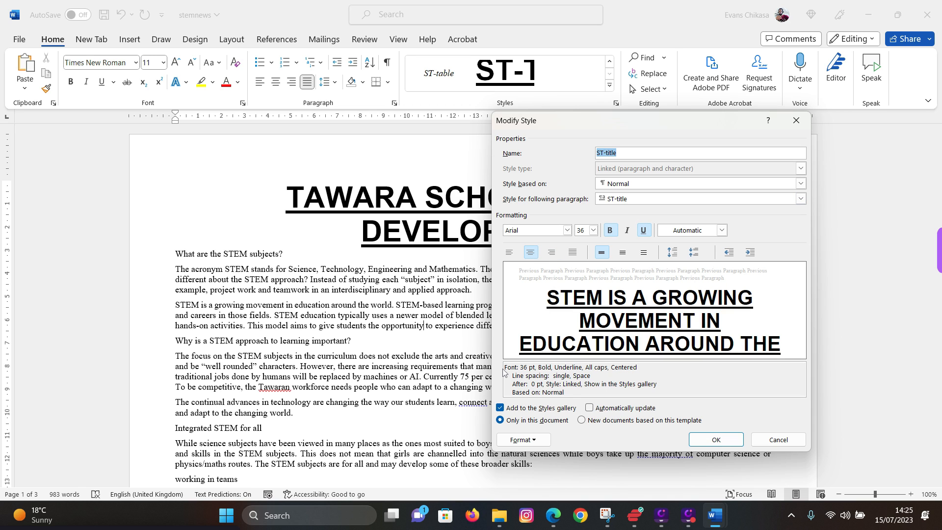
pyautogui.moveTo(504, 367); pyautogui.dragTo(564, 383)
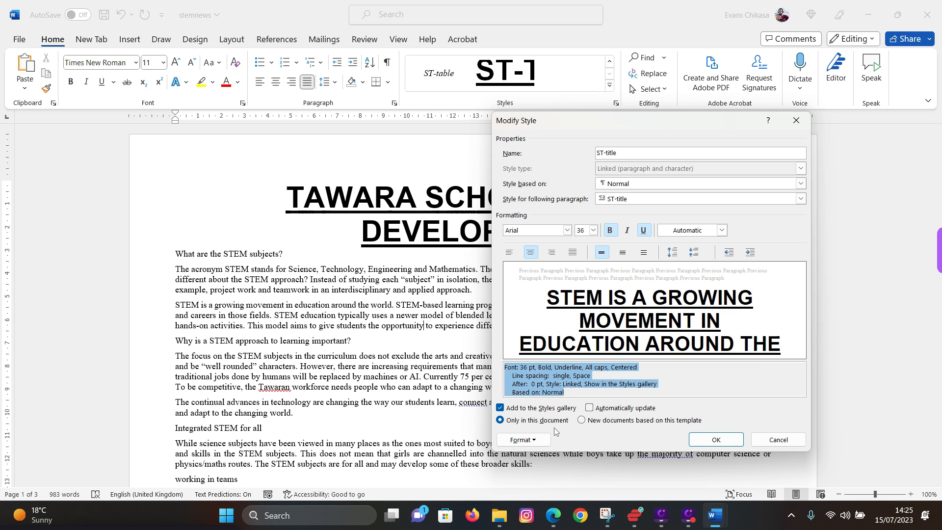
pyautogui.click(543, 443)
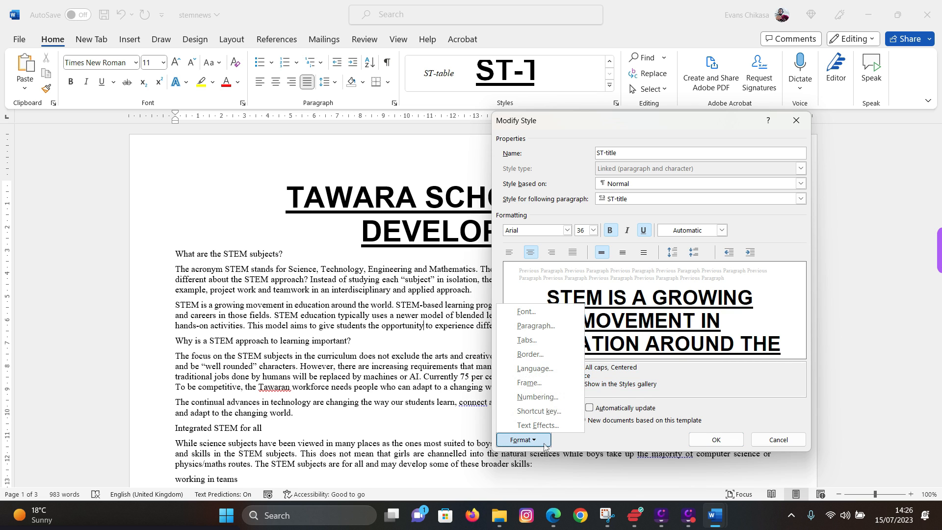
pyautogui.click(531, 326)
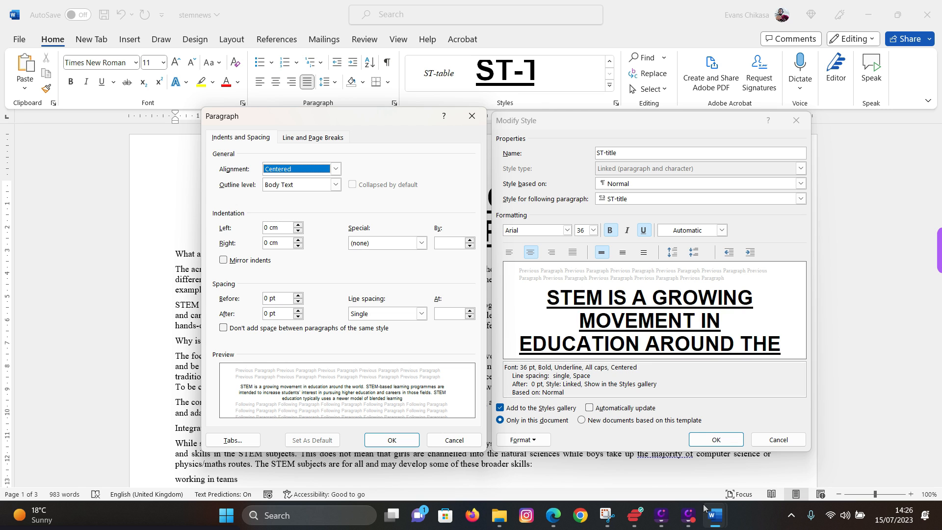
# - Capture both ST-title style dialogs with Snipping Tool and copy the screenshot
pyautogui.click(607, 516)
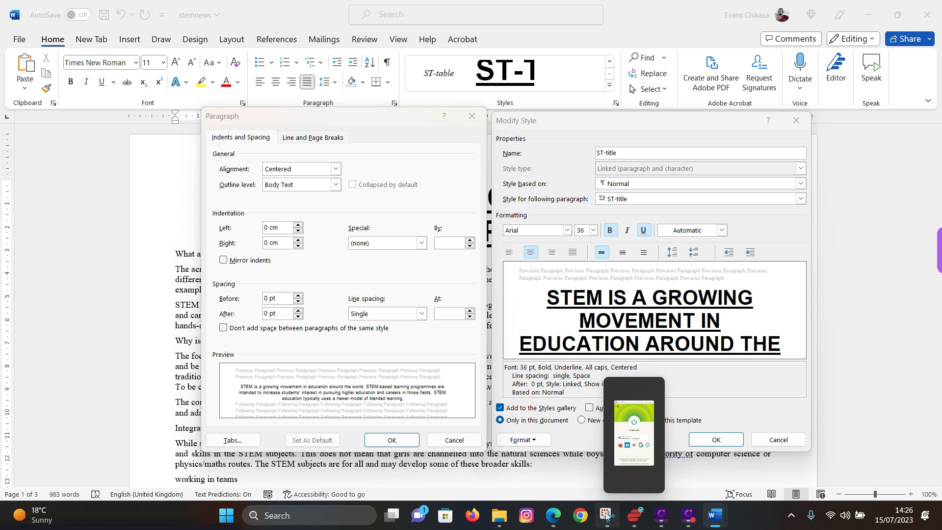
pyautogui.click(333, 164)
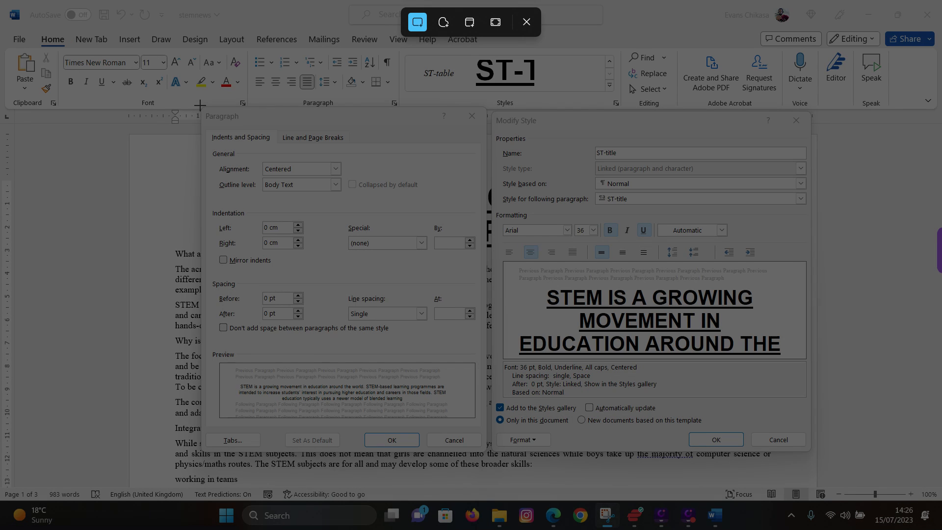
pyautogui.moveTo(200, 106); pyautogui.dragTo(813, 452)
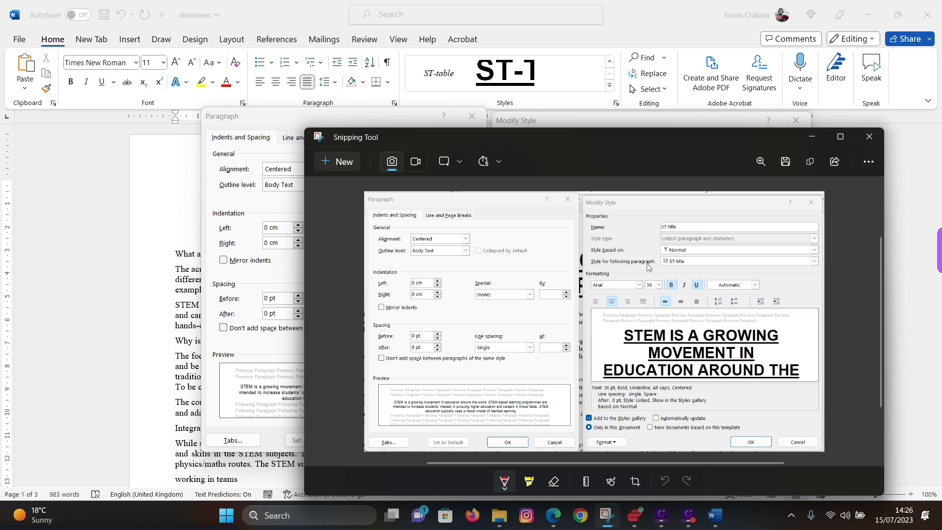
pyautogui.click(809, 161)
# - Minimise Snipping Tool and close the Paragraph and Modify Style dialogs with OK
pyautogui.click(607, 515)
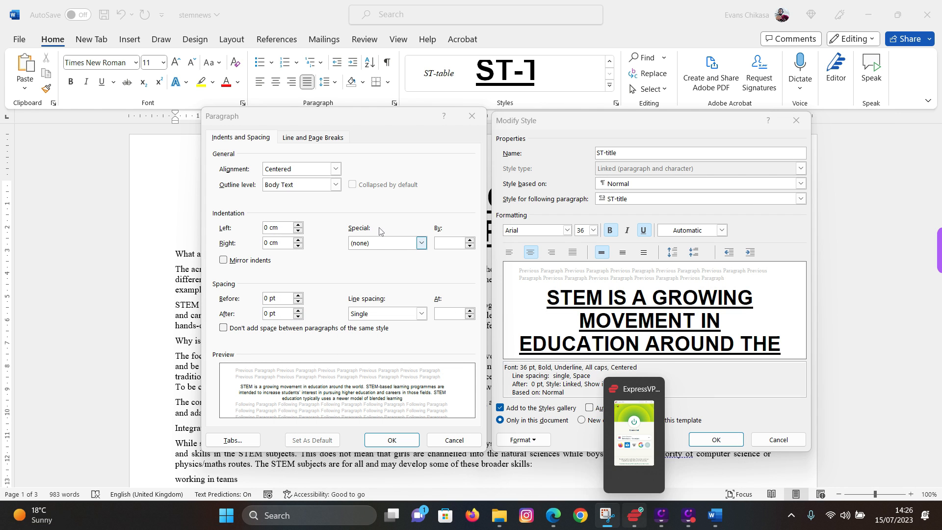
pyautogui.click(392, 440)
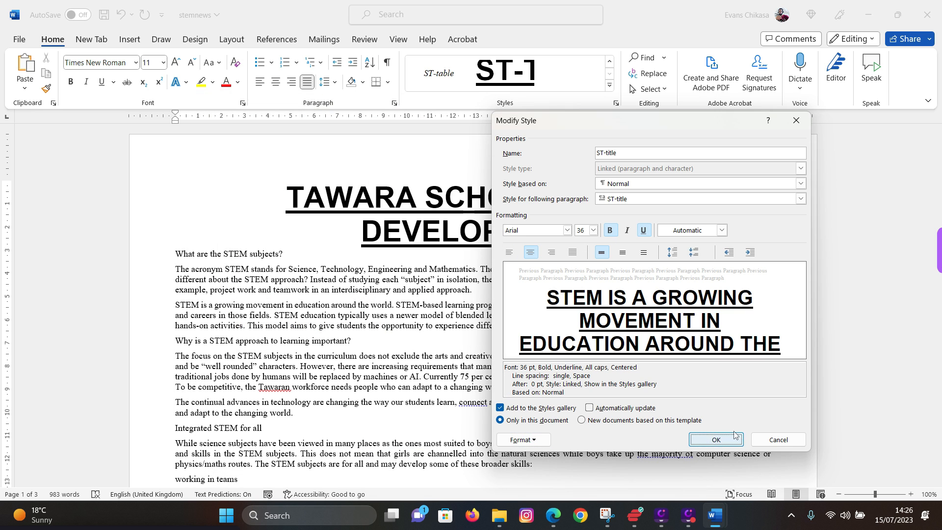
pyautogui.click(716, 439)
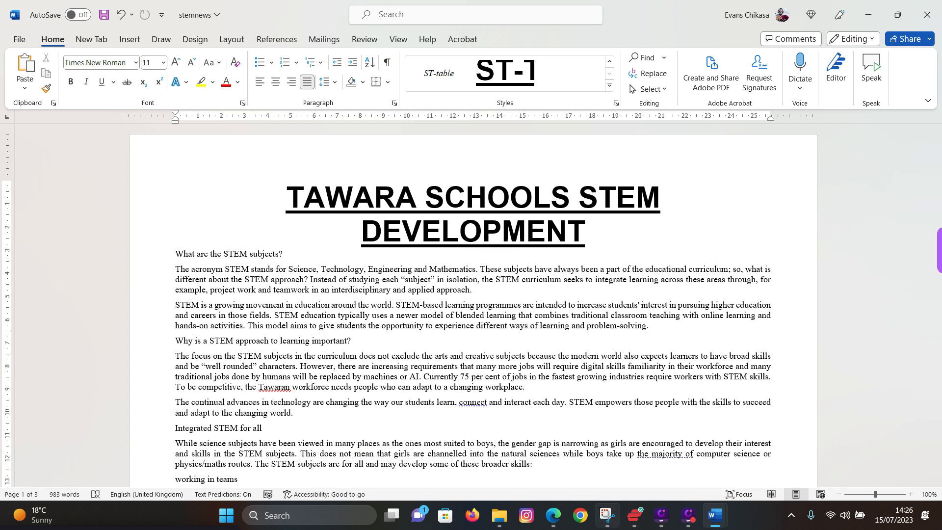
# - Paste the ST-title settings screenshot under Step 5 – EVIDENCE 4 in m23evidence0001
pyautogui.moveTo(605, 521)
pyautogui.moveTo(610, 479)
pyautogui.moveTo(715, 515)
pyautogui.click(635, 459)
pyautogui.scroll(-10, 321, 373)
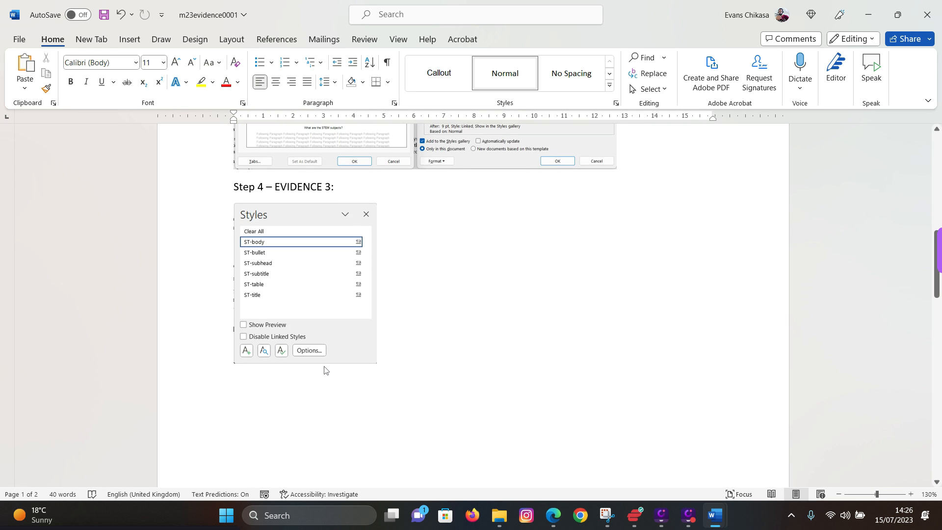
pyautogui.click(290, 368)
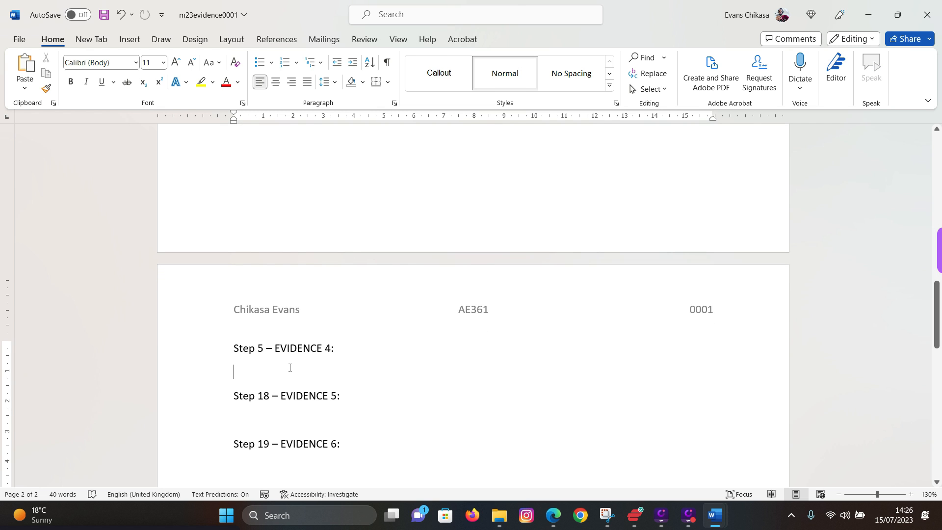
pyautogui.hotkey('ctrl', 'v')
# - Shrink the pasted screenshot proportionally, then switch back to the exam PDF
pyautogui.click(240, 192)
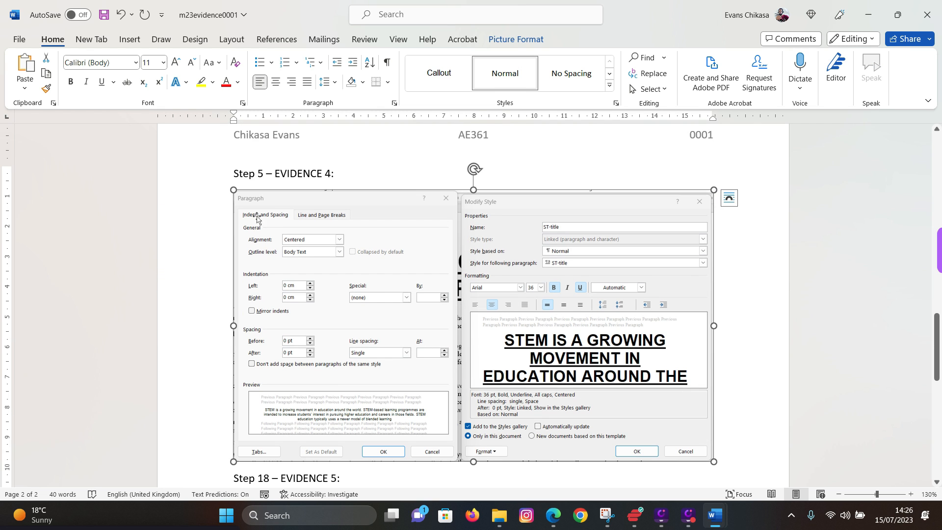
pyautogui.moveTo(240, 192); pyautogui.dragTo(339, 270)
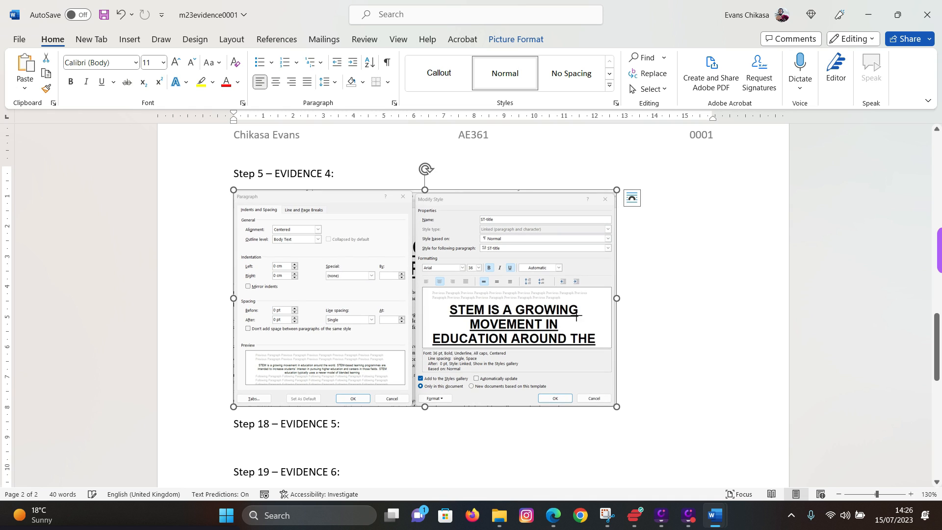
pyautogui.click(724, 326)
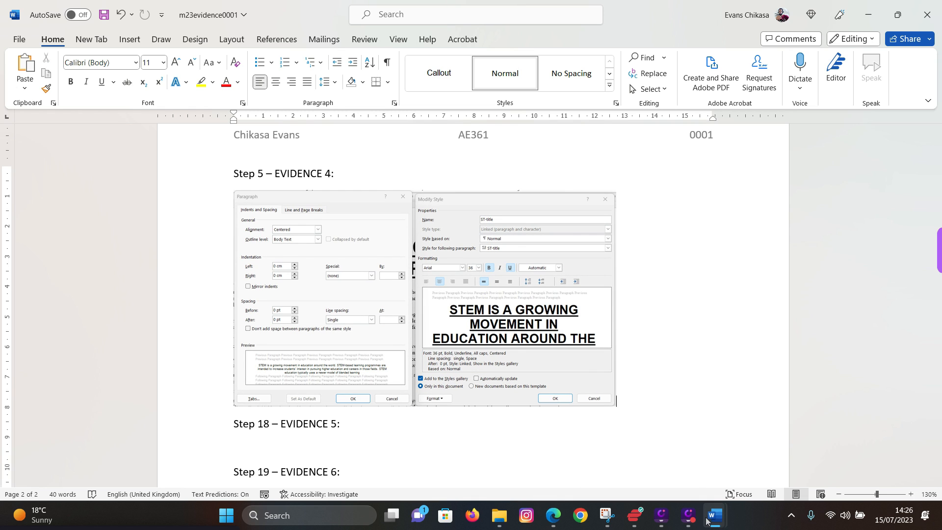
pyautogui.moveTo(706, 514)
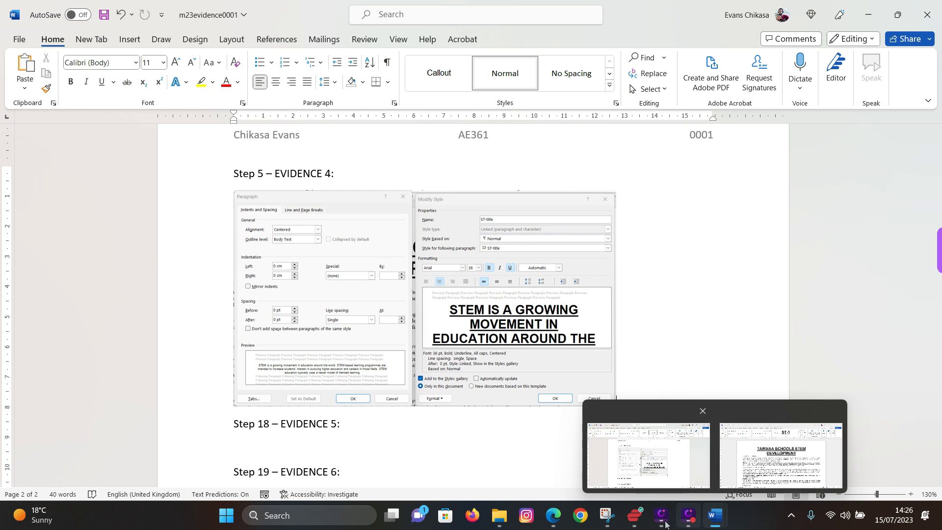
pyautogui.click(553, 515)
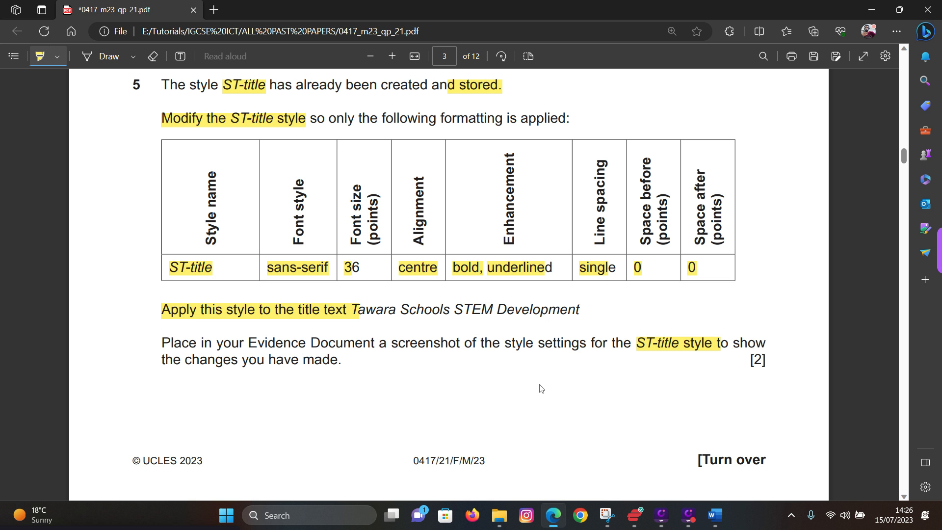
# - Highlight question 6's 'Innovations in Science Education' subtitle on page 4, then return to stemnews
pyautogui.scroll(-8, 417, 328)
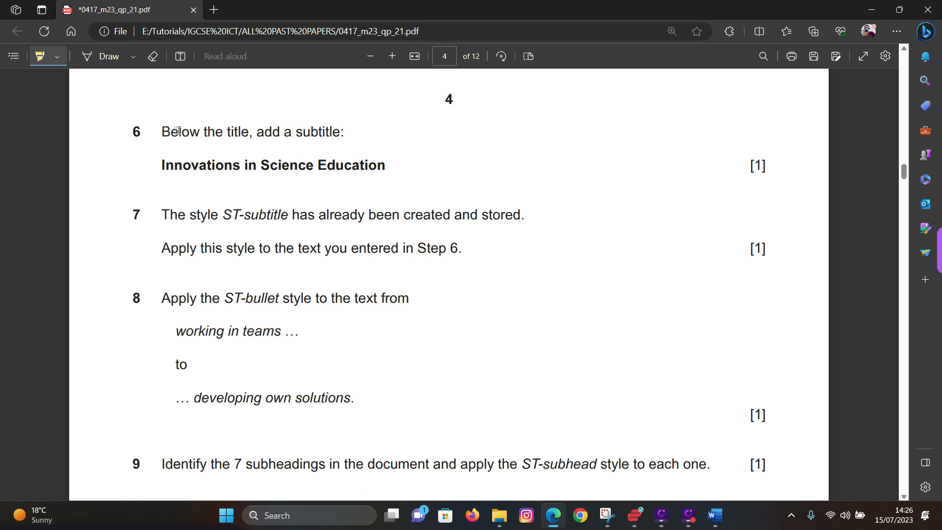
pyautogui.click(163, 166)
pyautogui.moveTo(270, 166); pyautogui.dragTo(262, 166)
pyautogui.click(323, 165)
pyautogui.moveTo(241, 166); pyautogui.dragTo(257, 166)
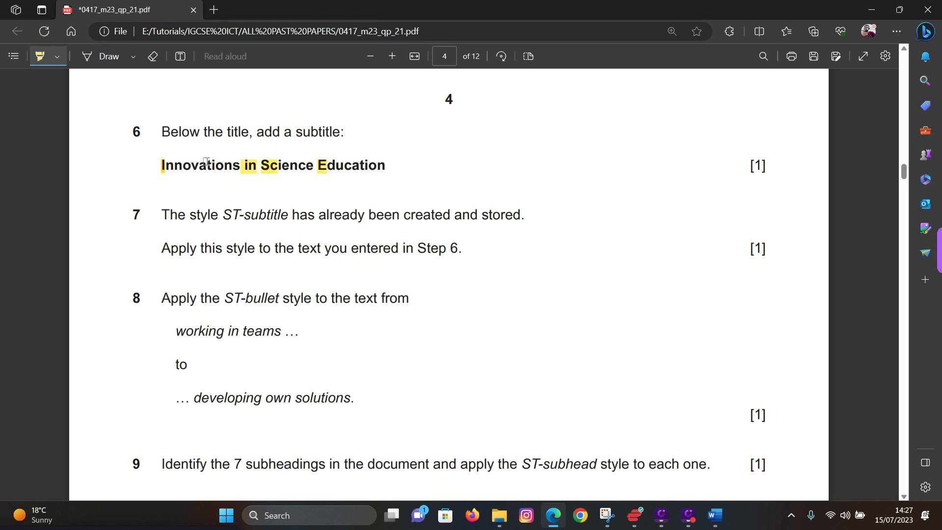
pyautogui.moveTo(161, 165); pyautogui.dragTo(388, 167)
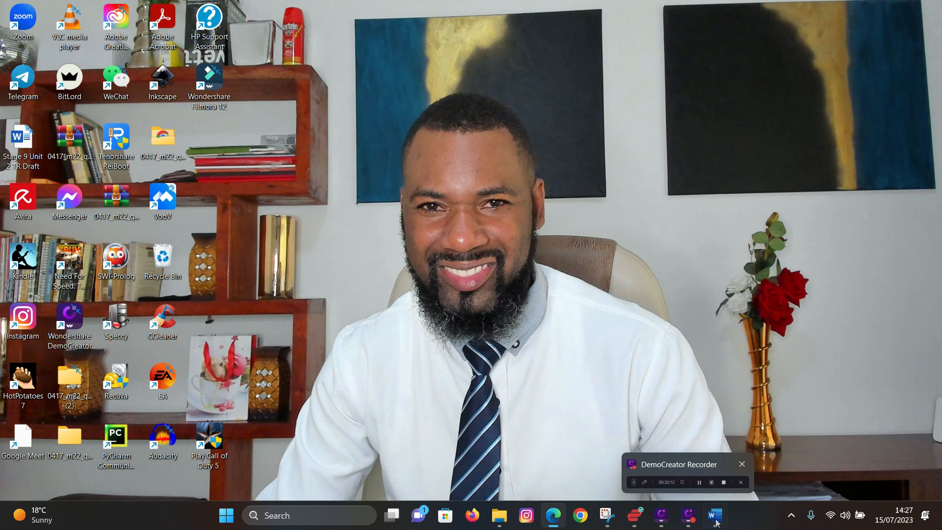
pyautogui.moveTo(714, 523)
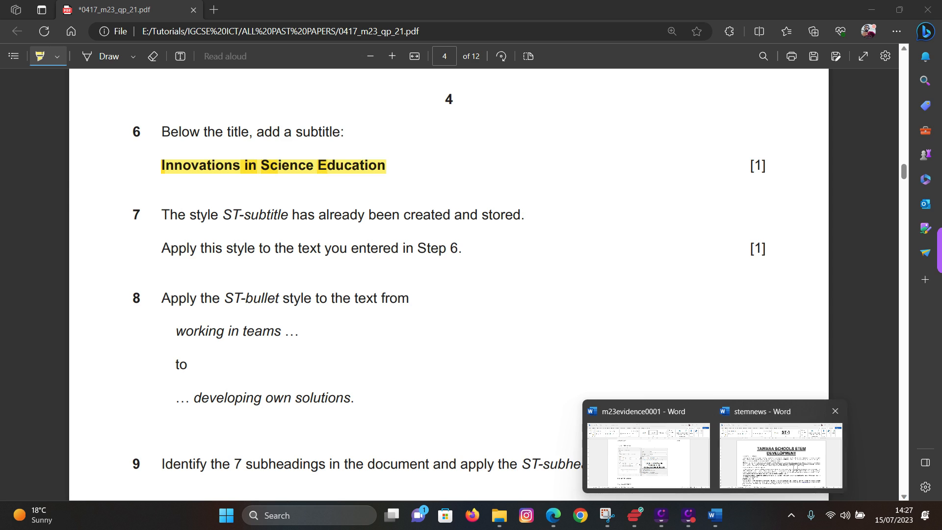
pyautogui.click(780, 457)
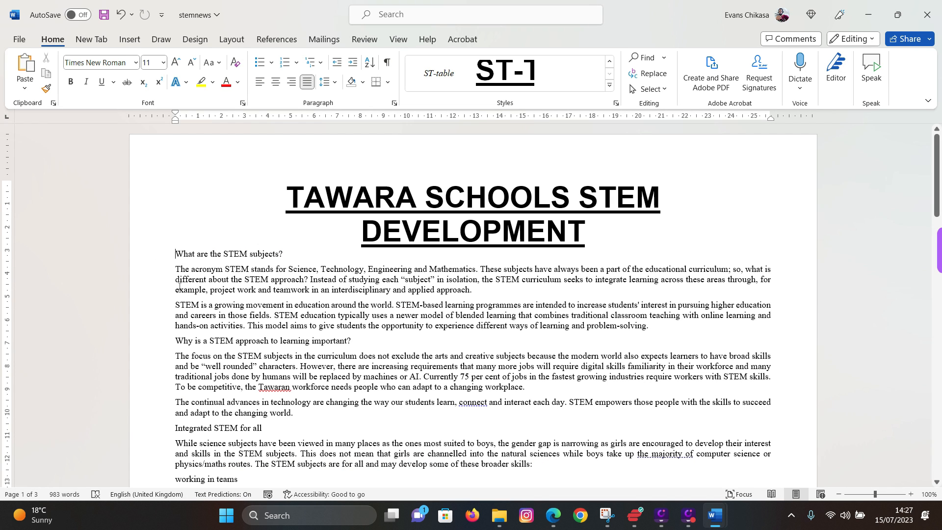
# - Type the subtitle 'Innovations in Science Education' below the title, then bring up the exam PDF
pyautogui.hotkey('ctrl', 'z')
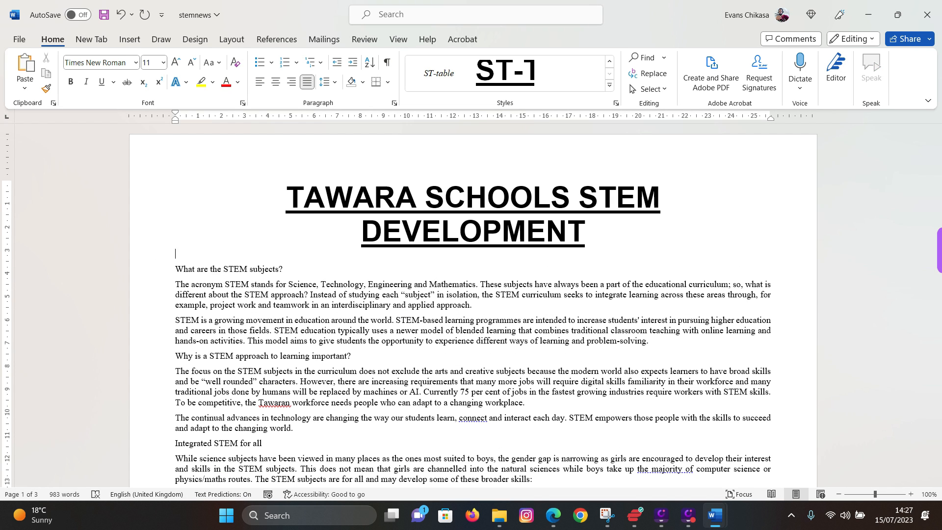
pyautogui.write('Innovations in Science Education')
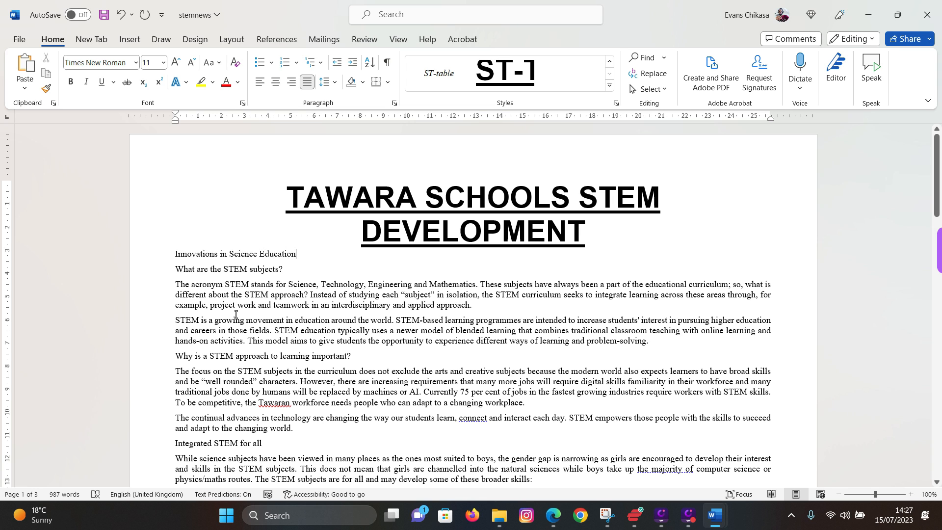
pyautogui.click(552, 515)
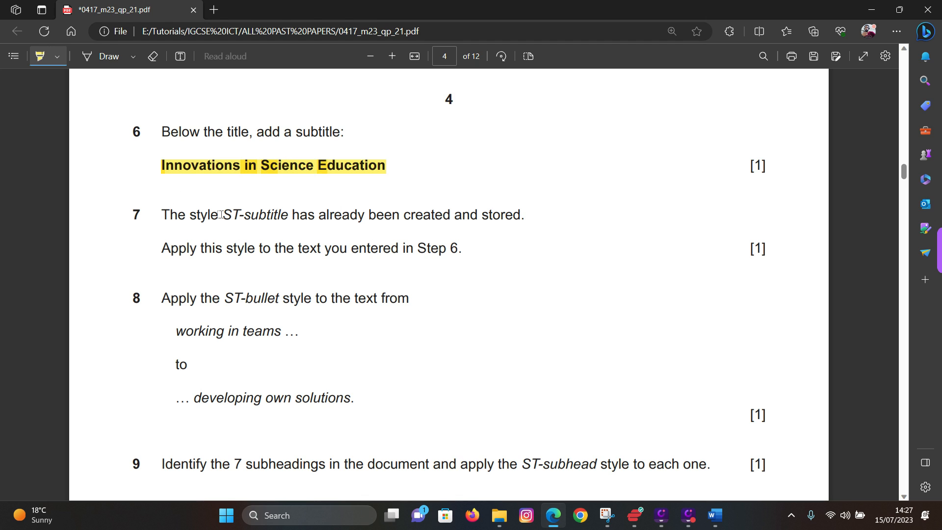
# - Highlight question 7's ST-subtitle instructions and question 6's subtitle instruction, then minimise Edge
pyautogui.moveTo(228, 212); pyautogui.dragTo(292, 220)
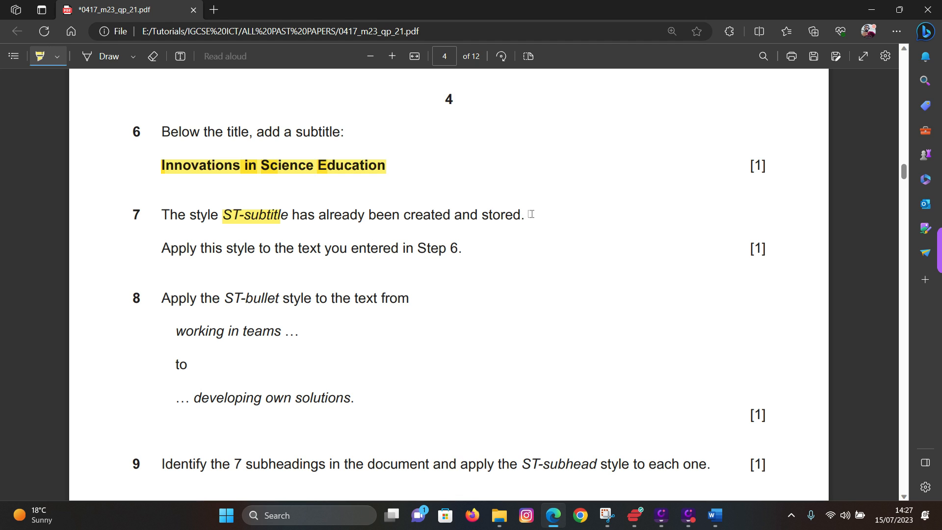
pyautogui.moveTo(530, 214); pyautogui.dragTo(284, 217)
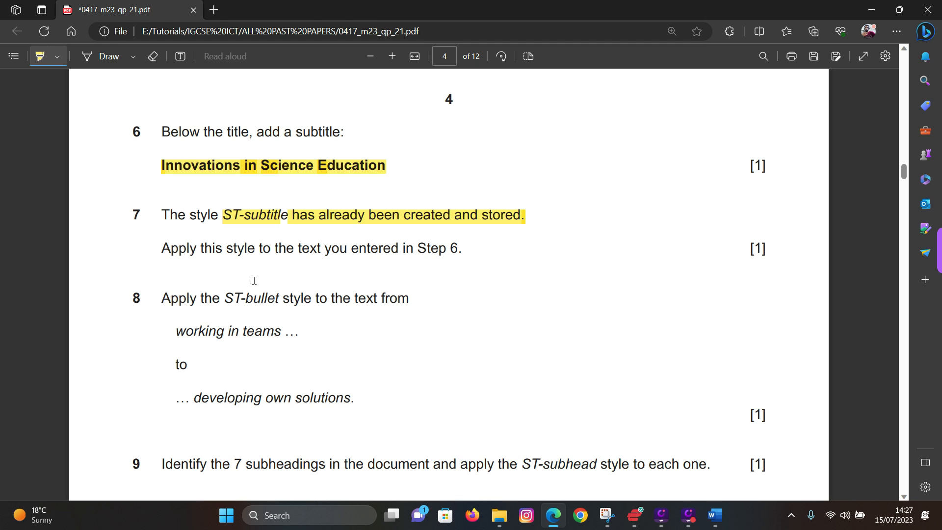
pyautogui.moveTo(165, 249); pyautogui.dragTo(464, 249)
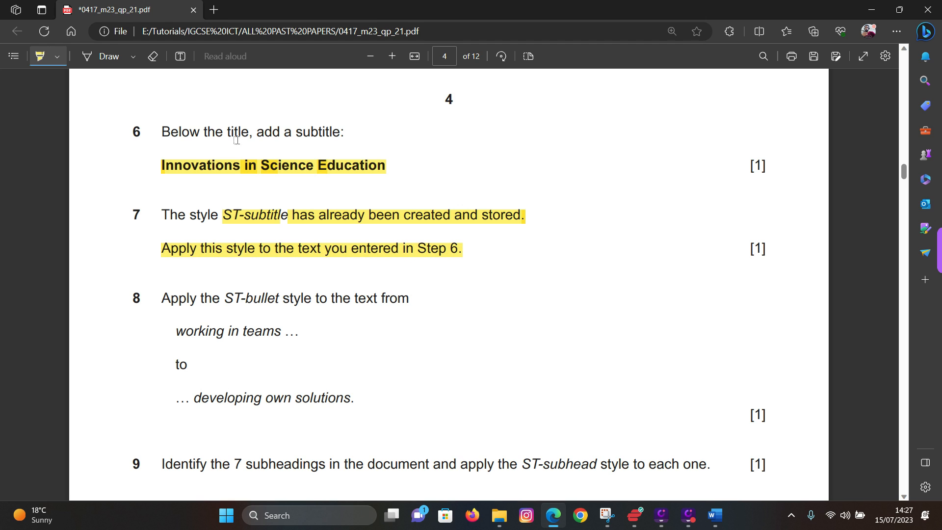
pyautogui.moveTo(167, 132); pyautogui.dragTo(340, 132)
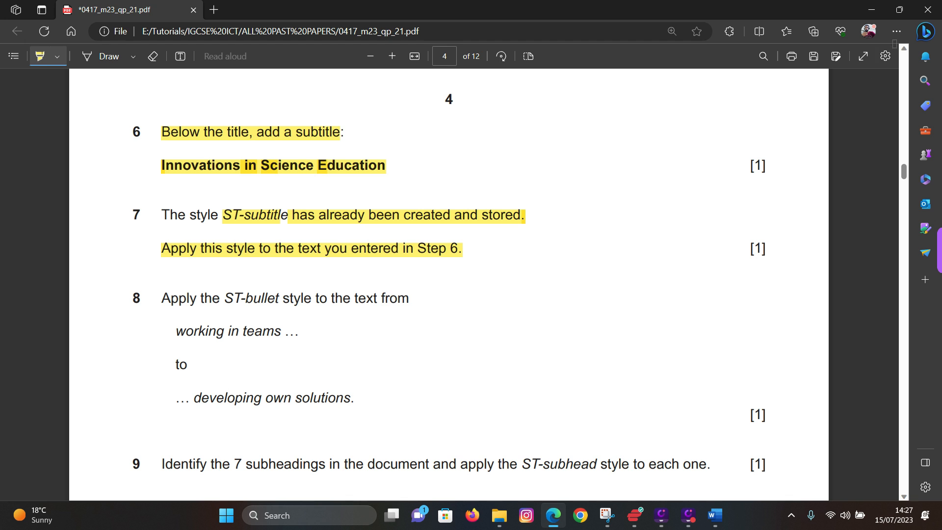
pyautogui.click(871, 10)
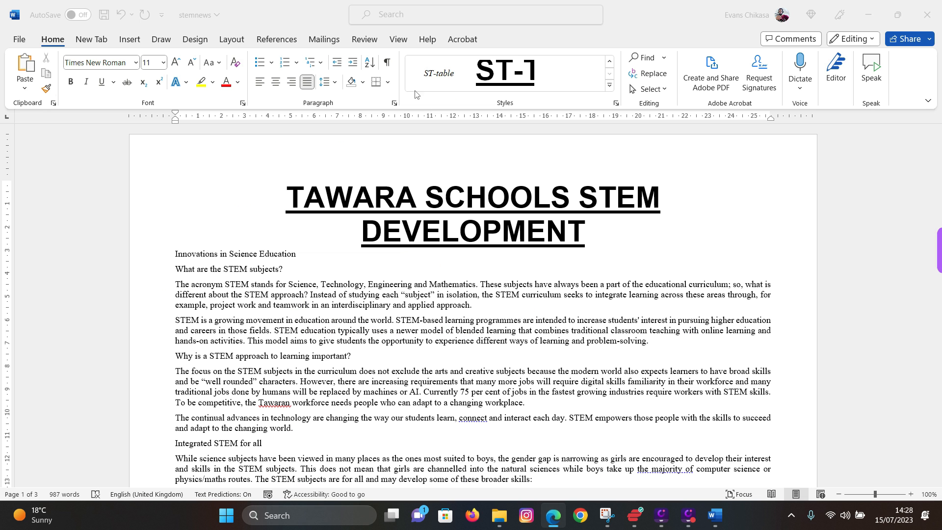
# - Select the 'Innovations in Science Education' line and apply the ST-subtitle style from the styles list
pyautogui.tripleClick(194, 255)
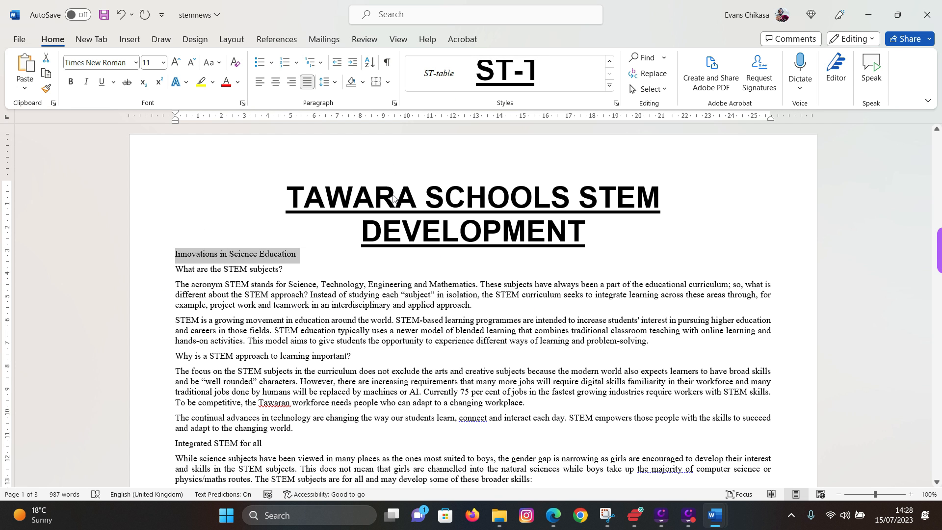
pyautogui.click(166, 257)
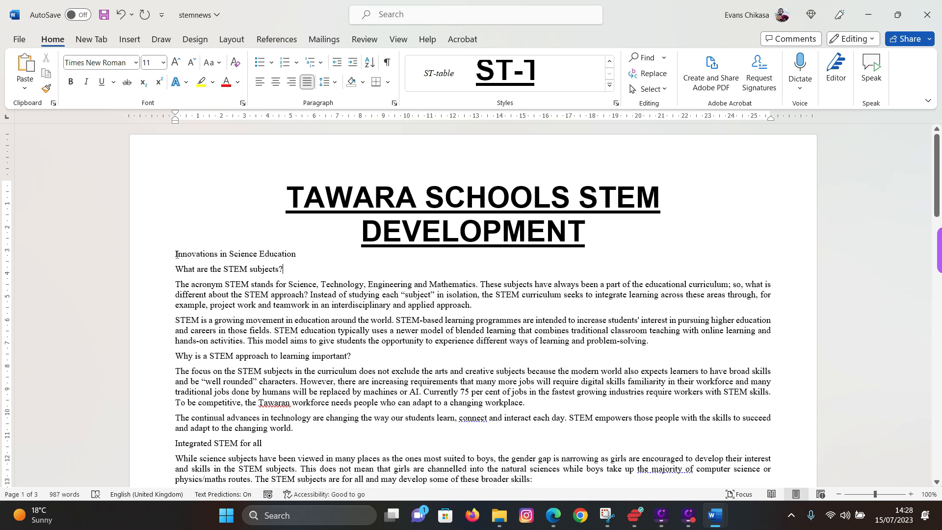
pyautogui.moveTo(175, 253); pyautogui.dragTo(295, 255)
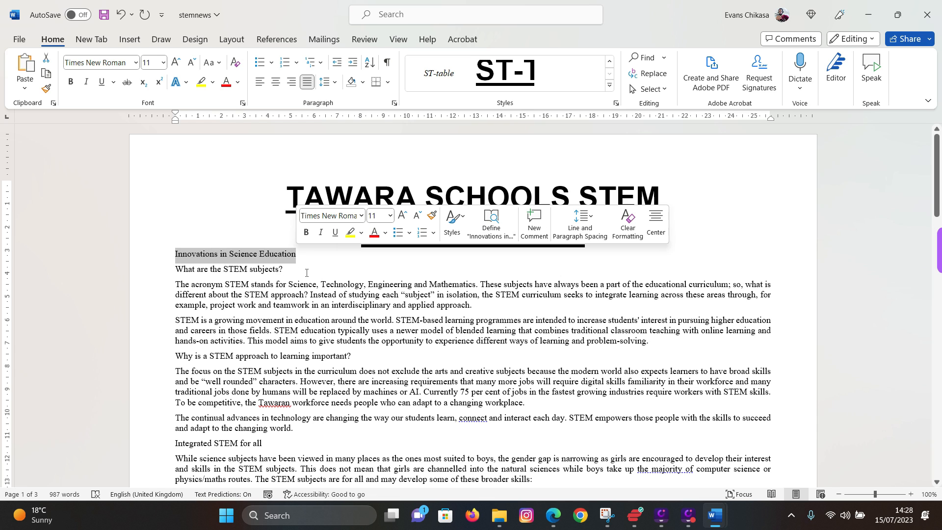
pyautogui.click(609, 85)
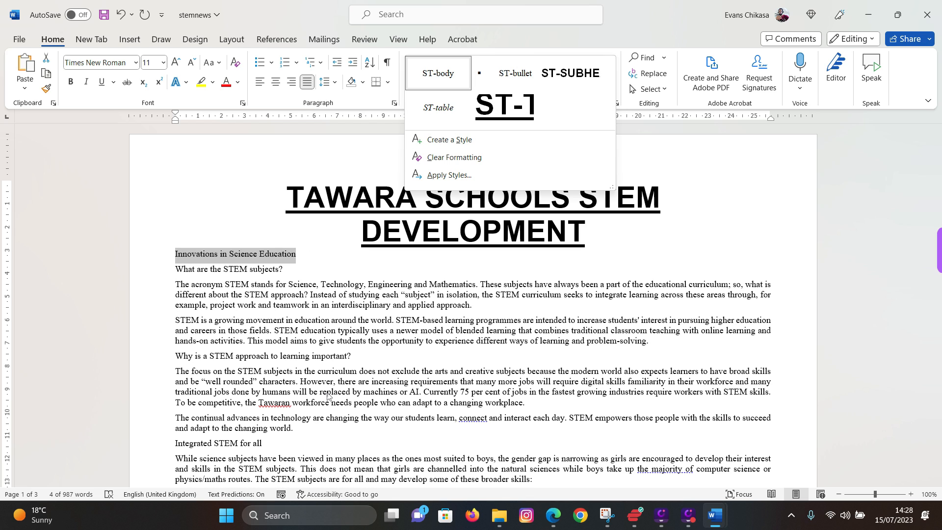
pyautogui.click(328, 393)
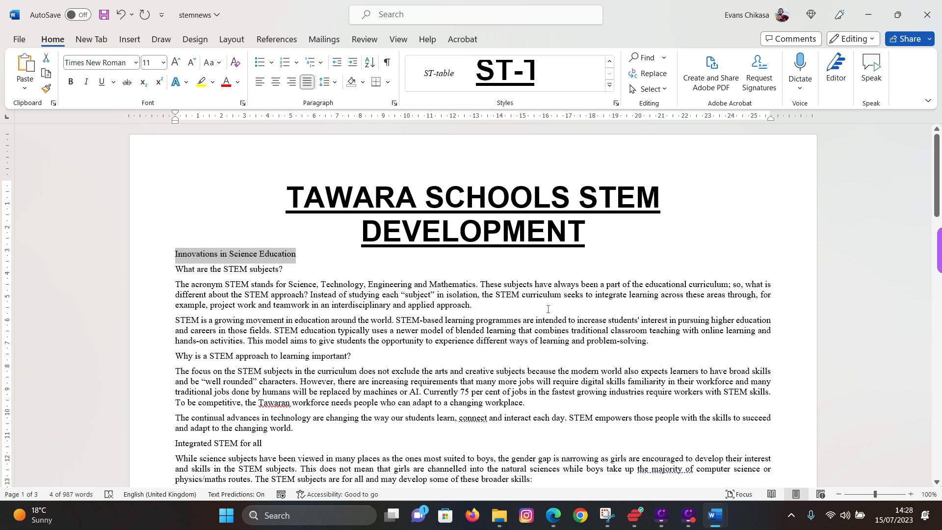
pyautogui.click(616, 102)
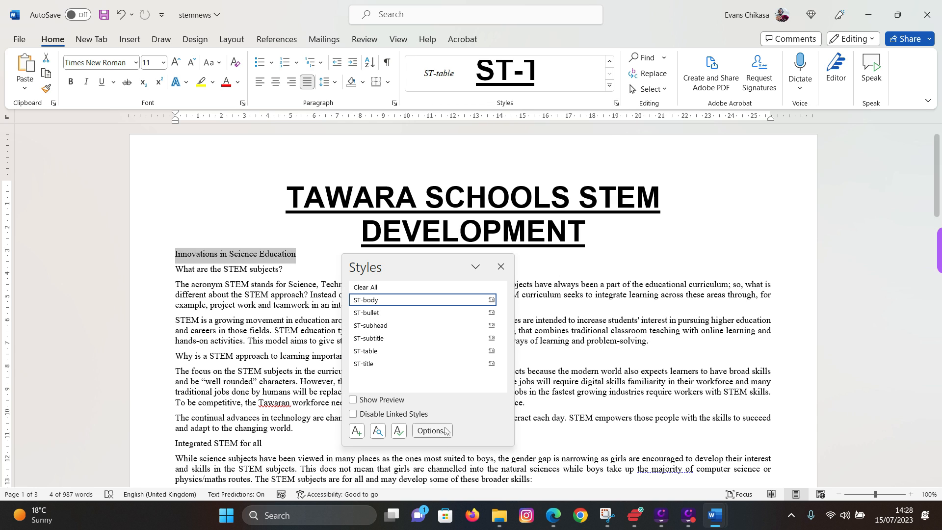
pyautogui.moveTo(380, 340)
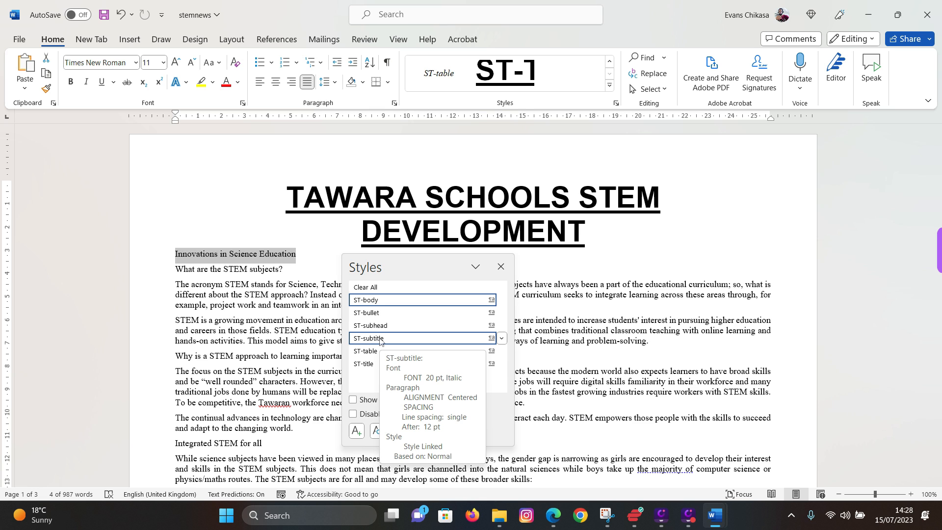
pyautogui.click(381, 338)
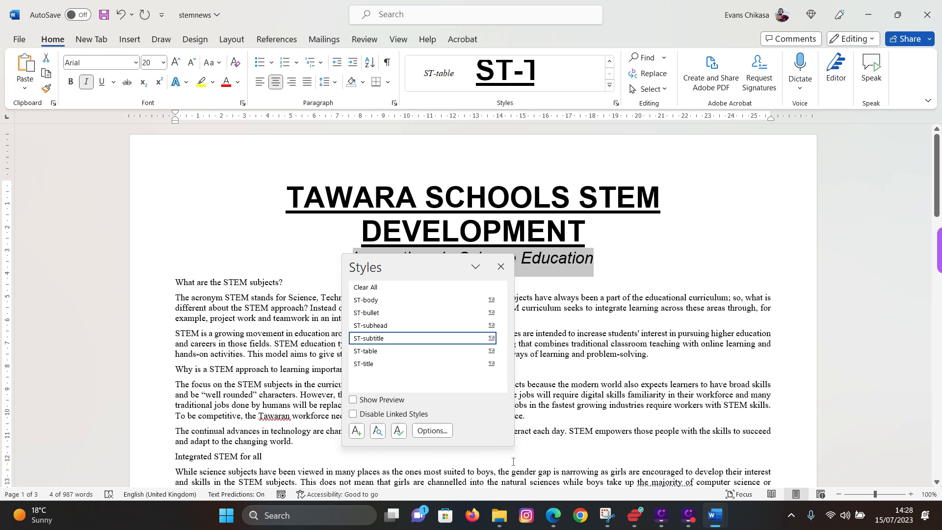
pyautogui.click(587, 337)
pyautogui.click(501, 267)
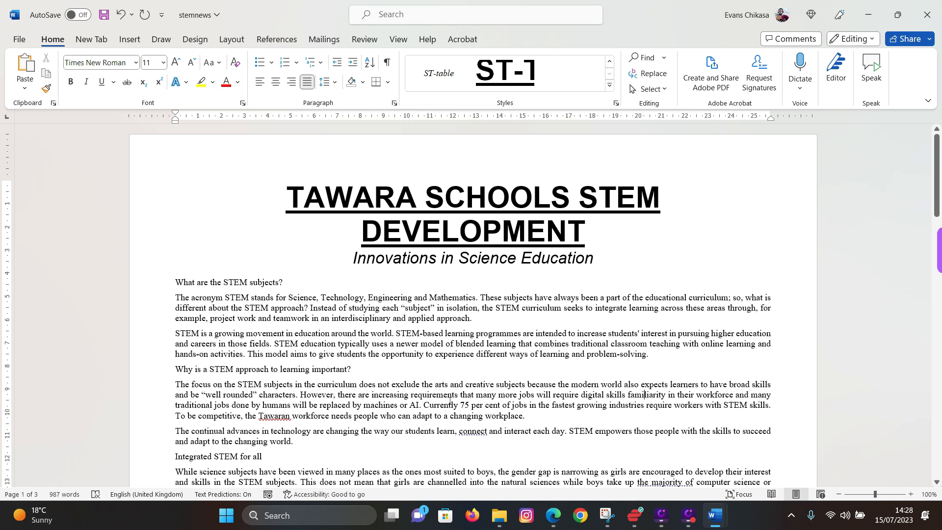
# - Highlight question 8's ST-bullet instruction from 'working in teams' to 'developing own solutions.'
pyautogui.click(552, 516)
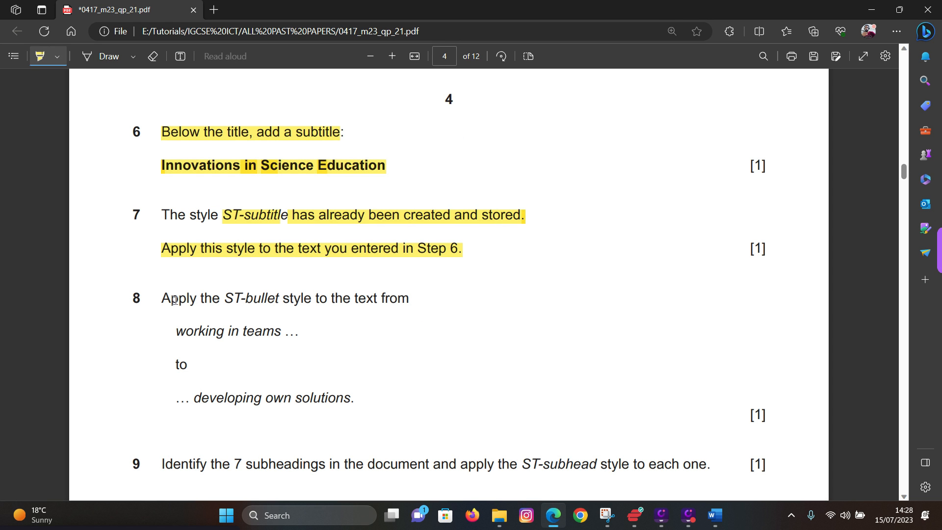
pyautogui.moveTo(166, 298); pyautogui.dragTo(377, 299)
pyautogui.moveTo(178, 336); pyautogui.dragTo(284, 334)
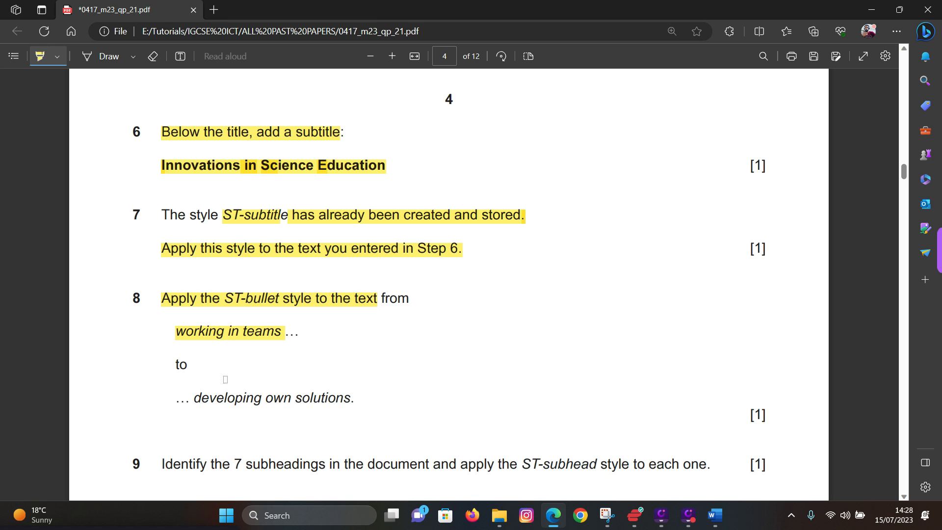
pyautogui.moveTo(193, 396); pyautogui.dragTo(355, 397)
pyautogui.click(715, 515)
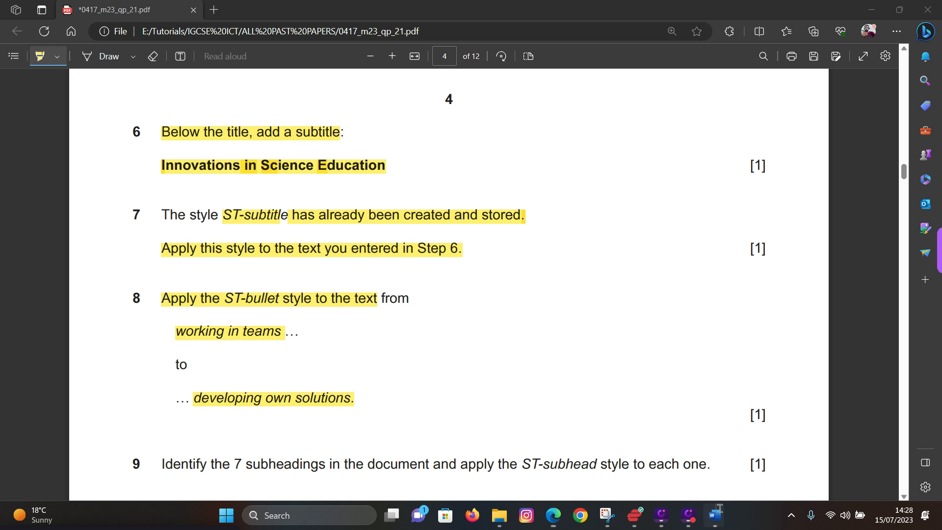
# - Apply the ST-bullet style to the skill lines from 'working in teams' to 'developing own solutions.'
pyautogui.moveTo(714, 515)
pyautogui.click(787, 461)
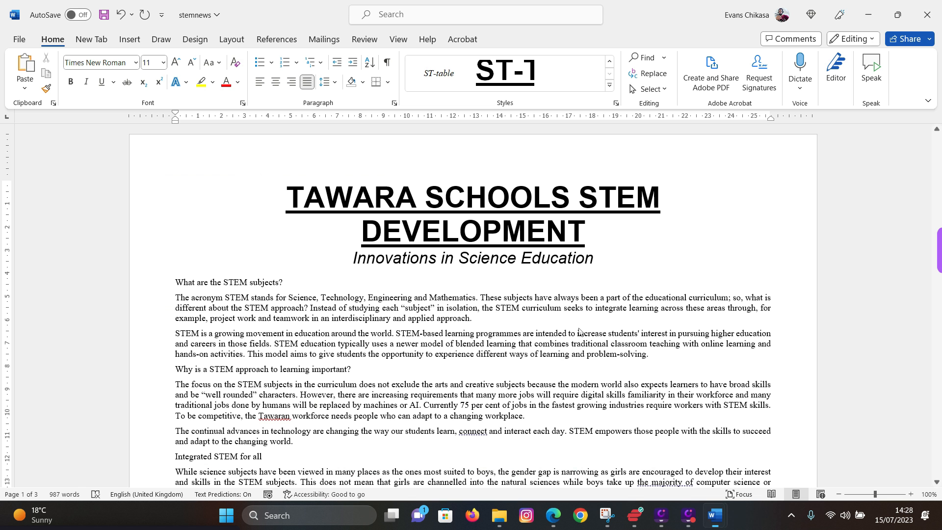
pyautogui.scroll(-6, 350, 333)
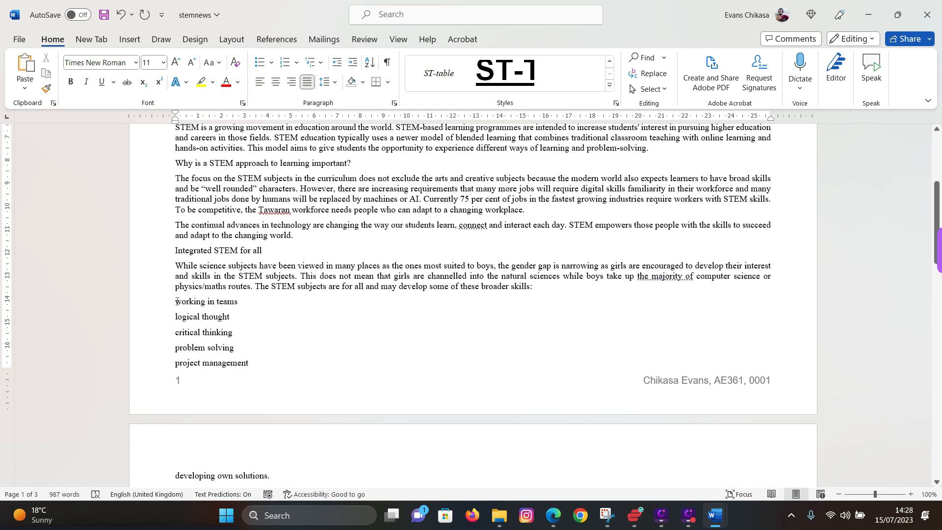
pyautogui.moveTo(172, 302); pyautogui.dragTo(269, 429)
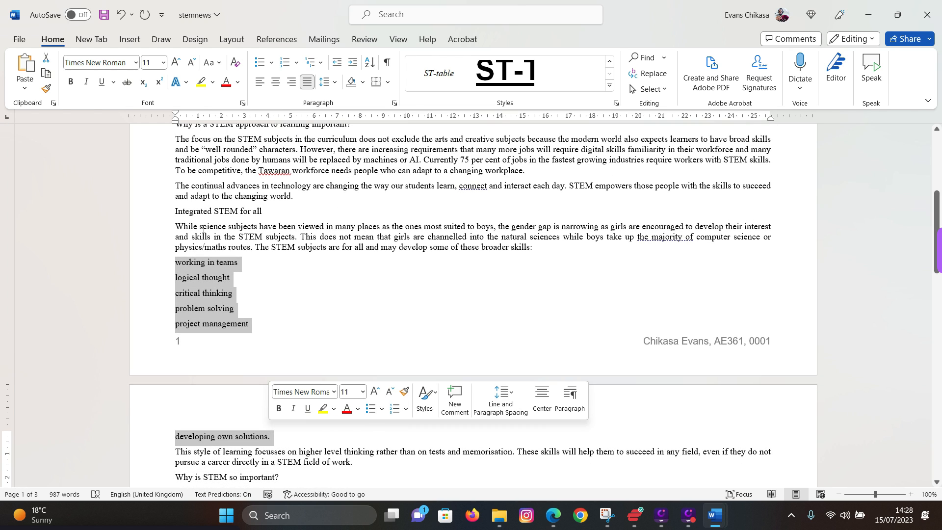
pyautogui.click(616, 103)
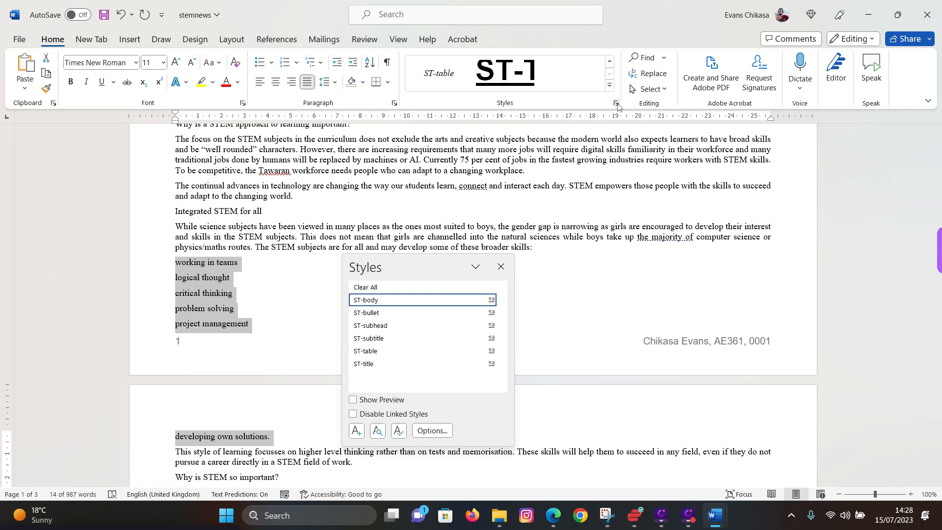
pyautogui.click(383, 314)
pyautogui.click(643, 171)
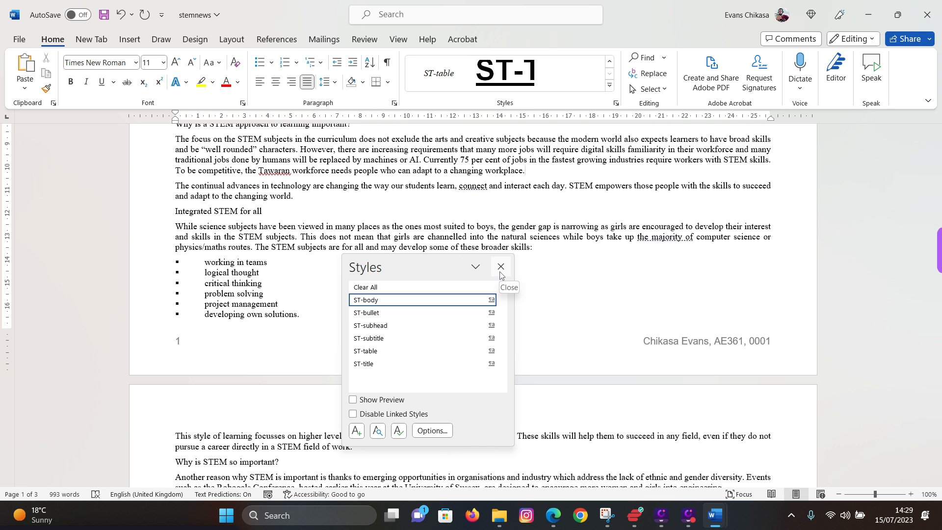
# - Dock the Styles pane at the right so it no longer covers the text
pyautogui.click(474, 268)
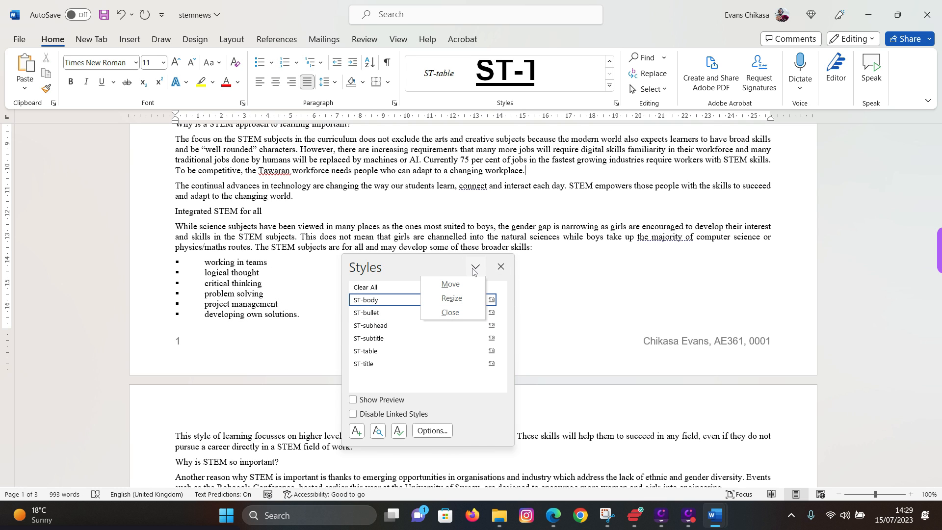
pyautogui.click(505, 208)
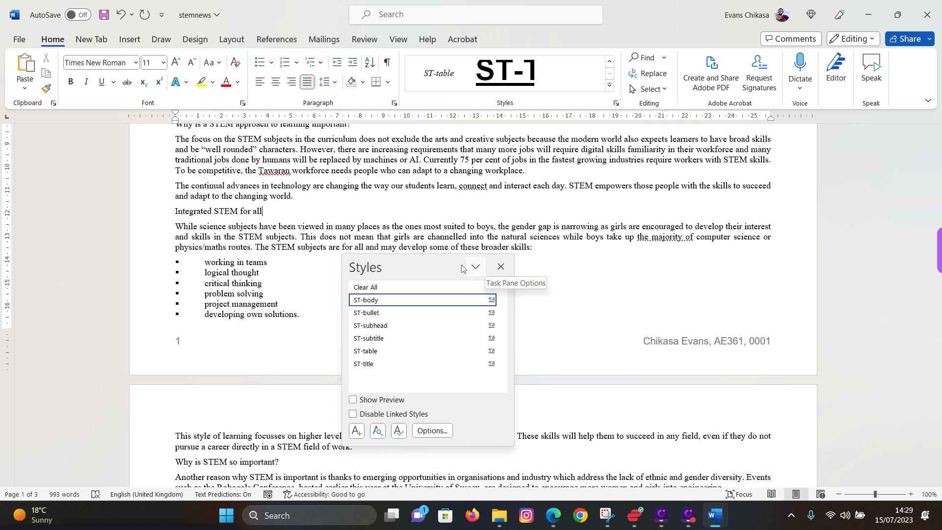
pyautogui.moveTo(462, 268); pyautogui.dragTo(871, 138)
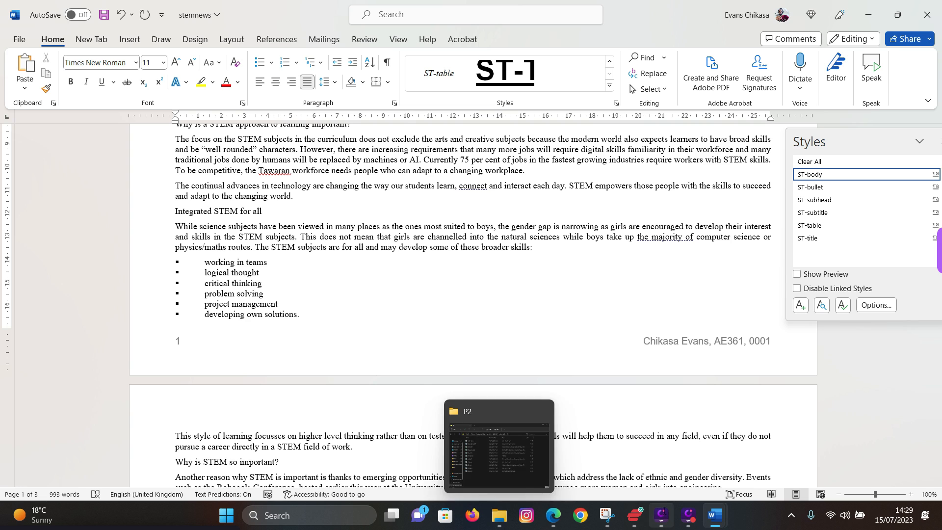
# - Highlight 'ST-subhead style to each one' in question 9 of the exam PDF
pyautogui.moveTo(712, 523)
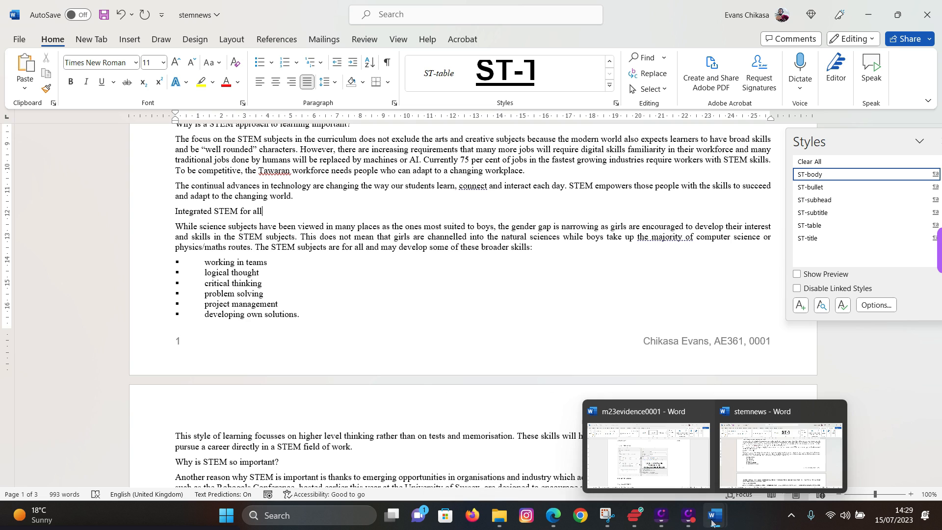
pyautogui.click(553, 515)
pyautogui.scroll(-4, 260, 339)
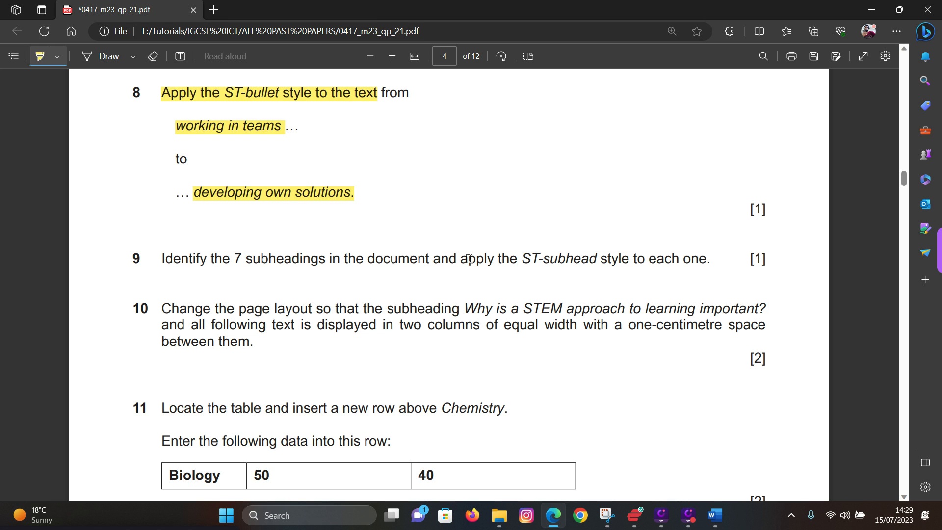
pyautogui.moveTo(521, 258); pyautogui.dragTo(707, 259)
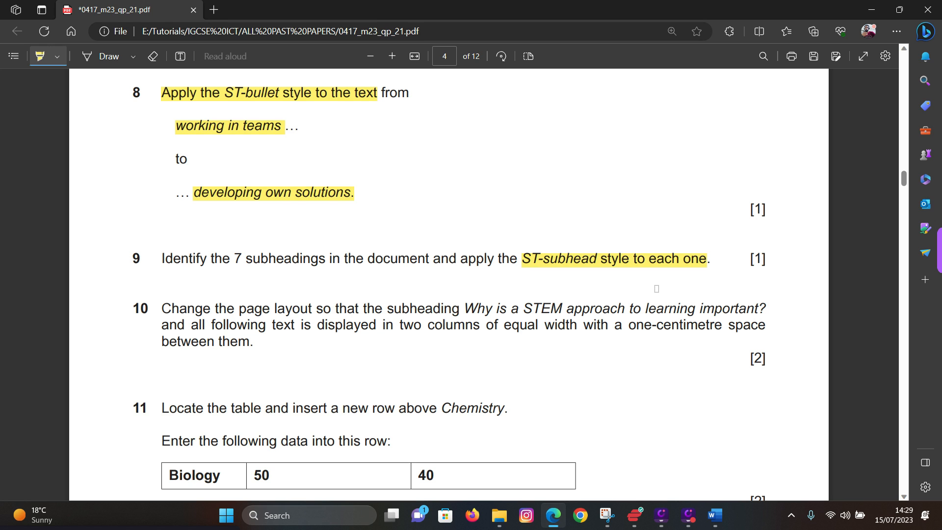
# - In stemnews, select the first three subheadings, starting with 'What are the STEM subjects?' through 'Integrated STEM for all'
pyautogui.moveTo(714, 515)
pyautogui.click(799, 442)
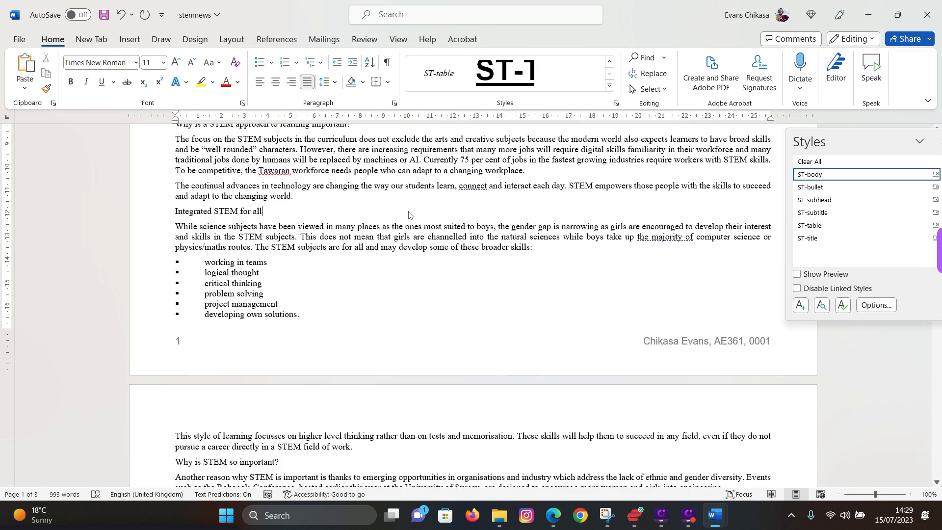
pyautogui.scroll(8, 409, 215)
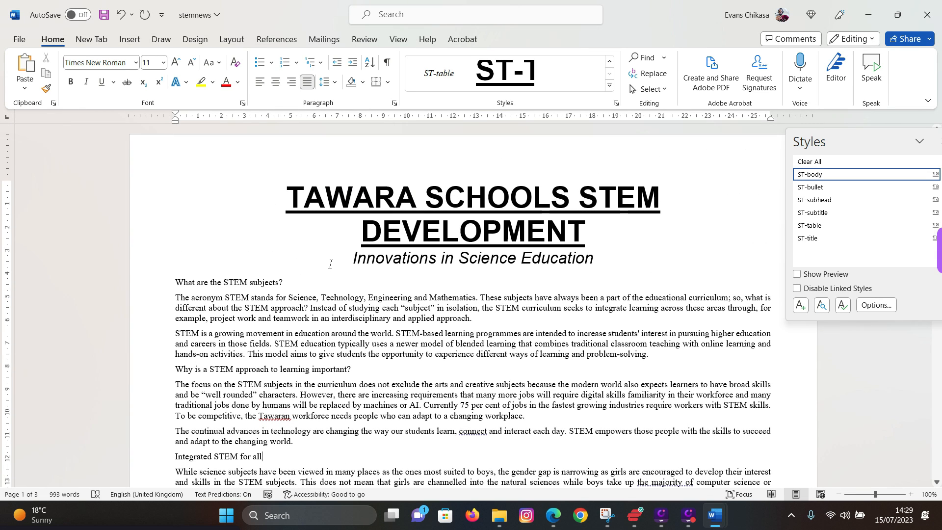
pyautogui.tripleClick(203, 282)
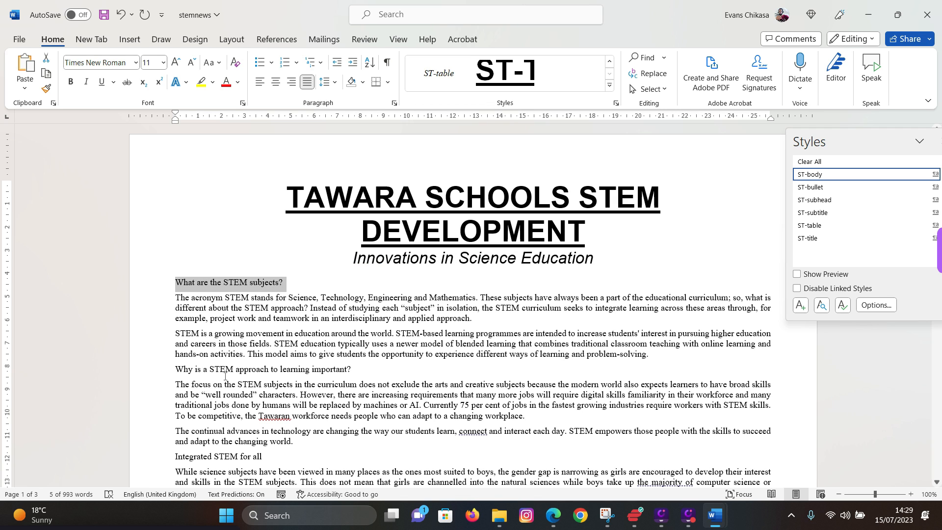
pyautogui.keyDown('ctrl'); pyautogui.moveTo(172, 372); pyautogui.dragTo(354, 372); pyautogui.keyUp('ctrl')
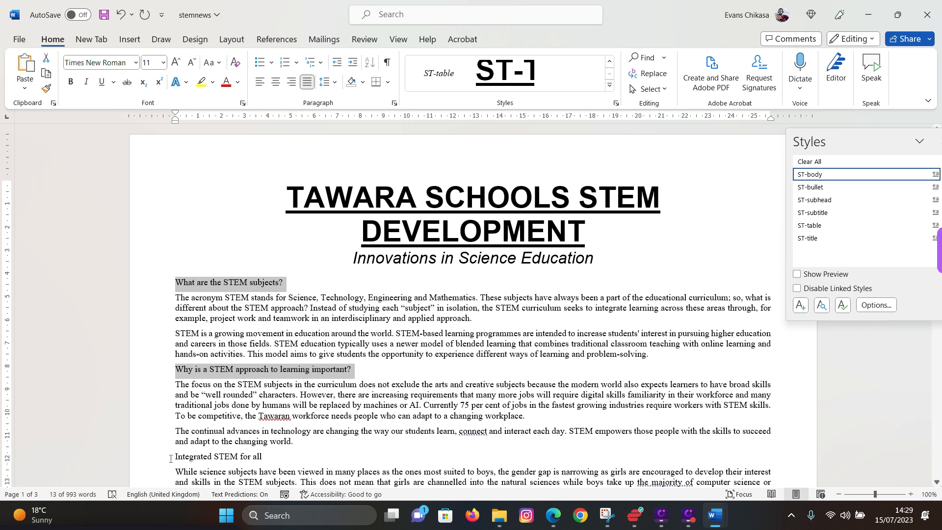
pyautogui.scroll(-2, 196, 389)
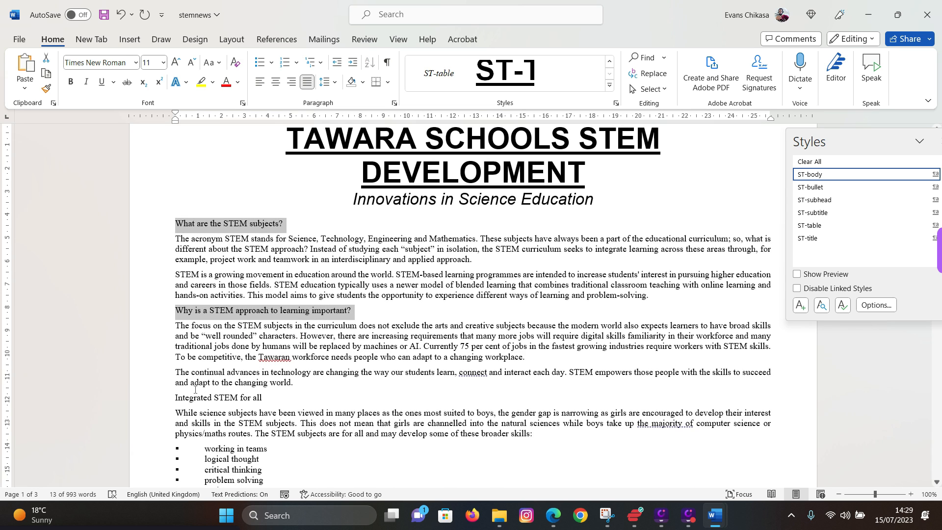
pyautogui.keyDown('ctrl'); pyautogui.moveTo(241, 398); pyautogui.dragTo(272, 398); pyautogui.keyUp('ctrl')
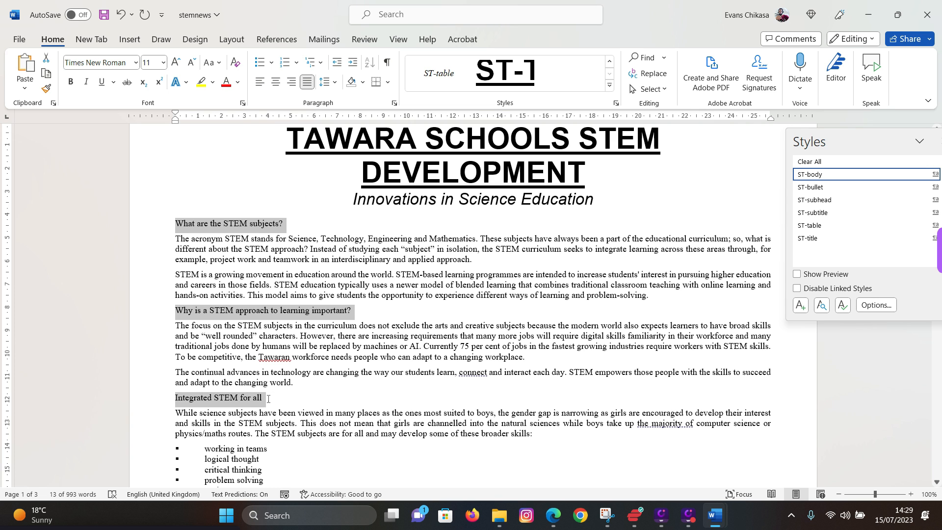
# - Add the remaining four subheadings further down the document to the selection
pyautogui.scroll(-3, 225, 397)
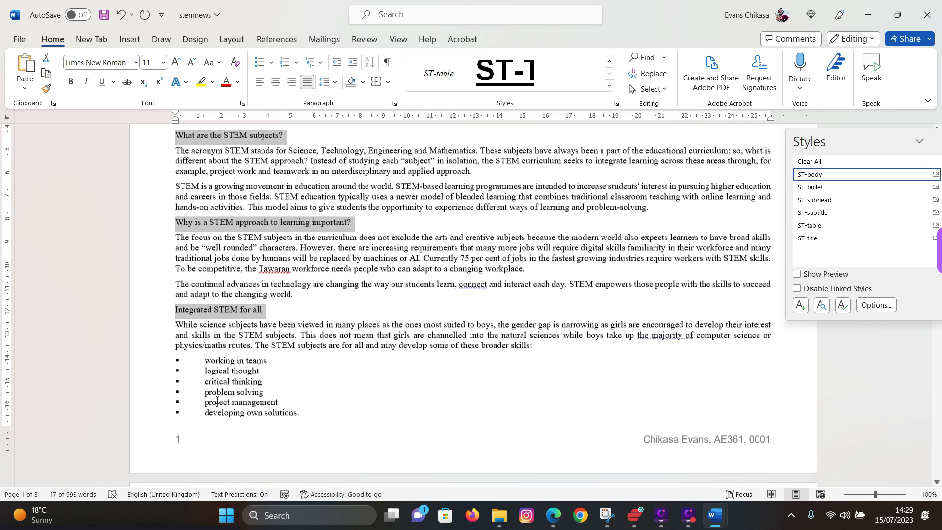
pyautogui.scroll(-3, 221, 392)
pyautogui.scroll(-4, 222, 387)
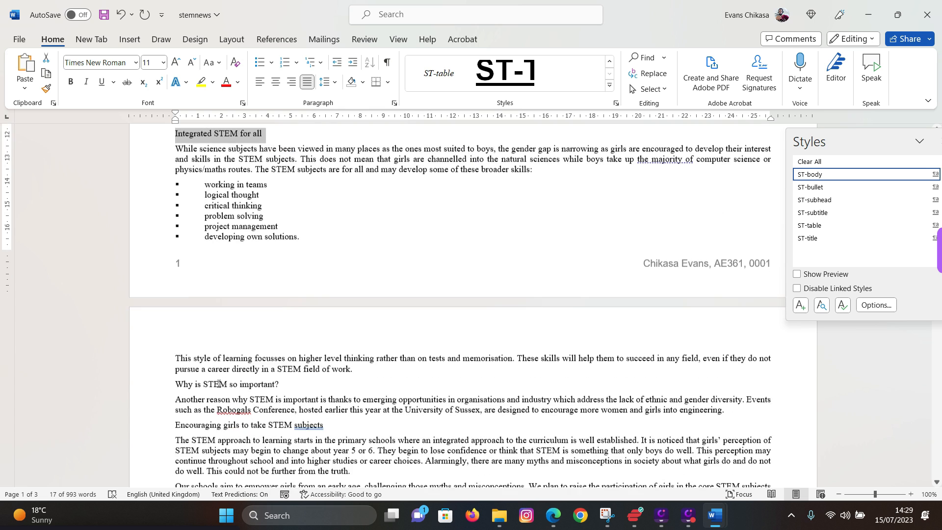
pyautogui.moveTo(177, 350); pyautogui.dragTo(282, 354)
pyautogui.scroll(-1, 172, 378)
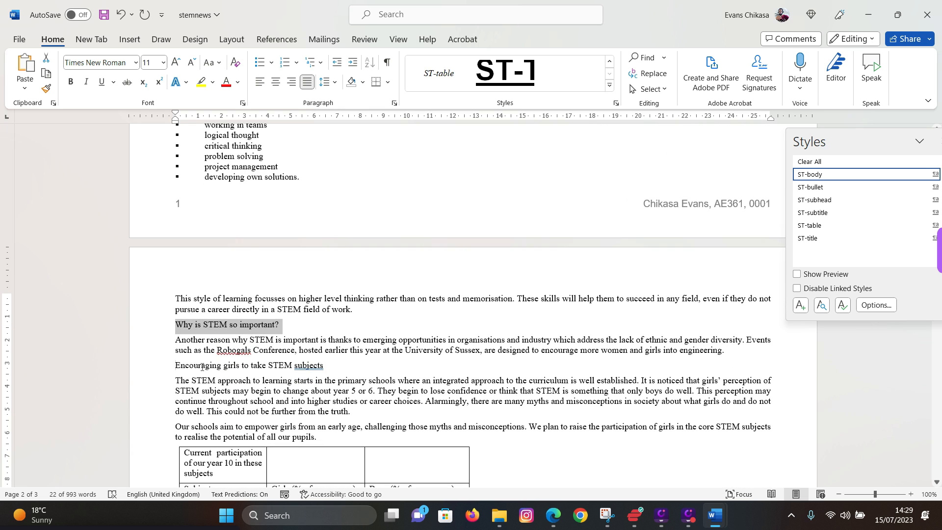
pyautogui.moveTo(175, 365); pyautogui.dragTo(326, 366)
pyautogui.scroll(-3, 280, 377)
pyautogui.scroll(-6, 281, 378)
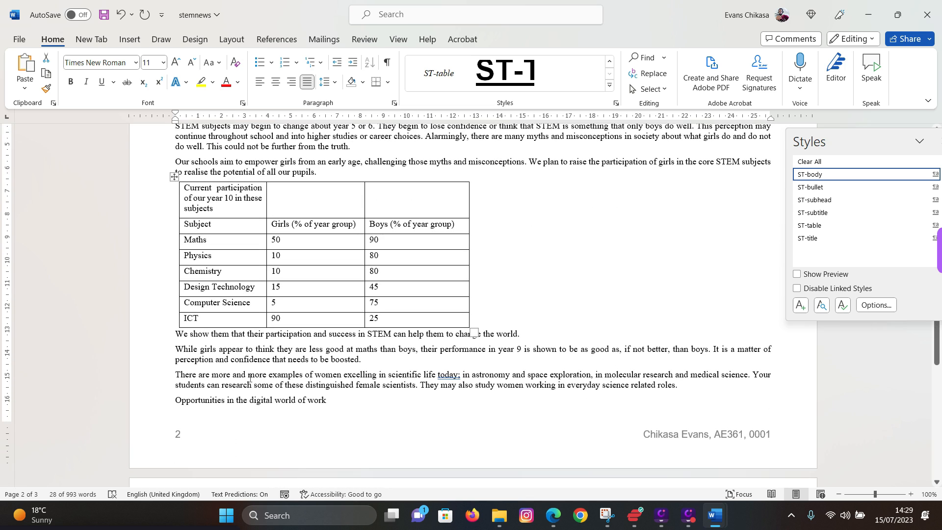
pyautogui.scroll(-3, 252, 378)
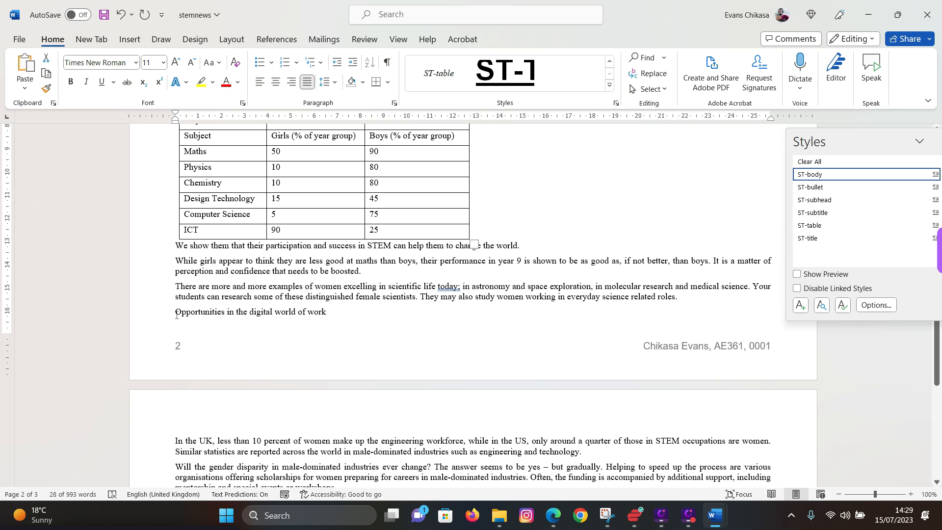
pyautogui.moveTo(172, 311); pyautogui.dragTo(330, 313)
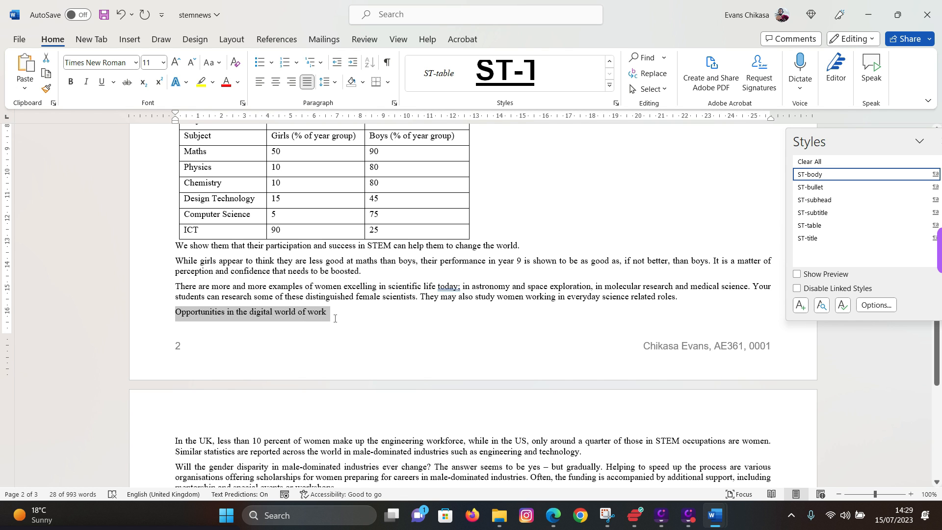
pyautogui.scroll(-5, 312, 320)
pyautogui.scroll(-1, 312, 319)
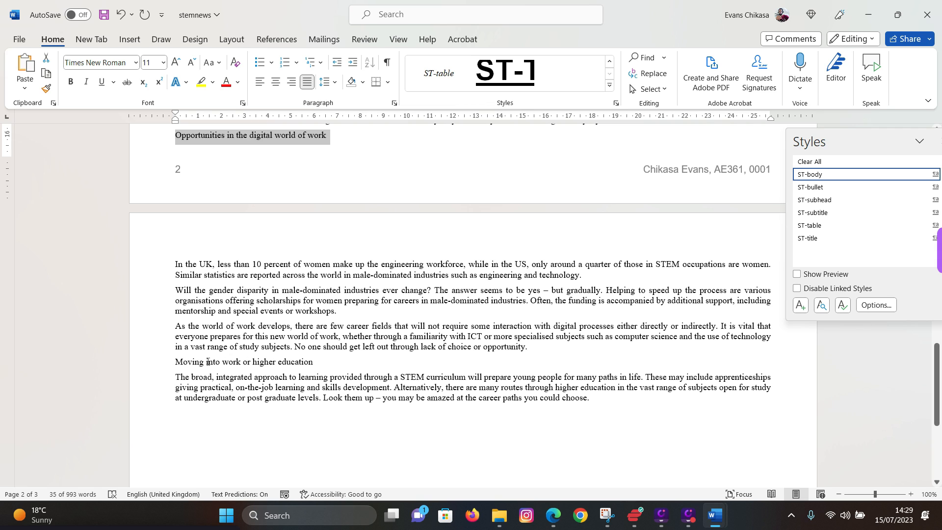
pyautogui.moveTo(208, 362); pyautogui.dragTo(319, 363)
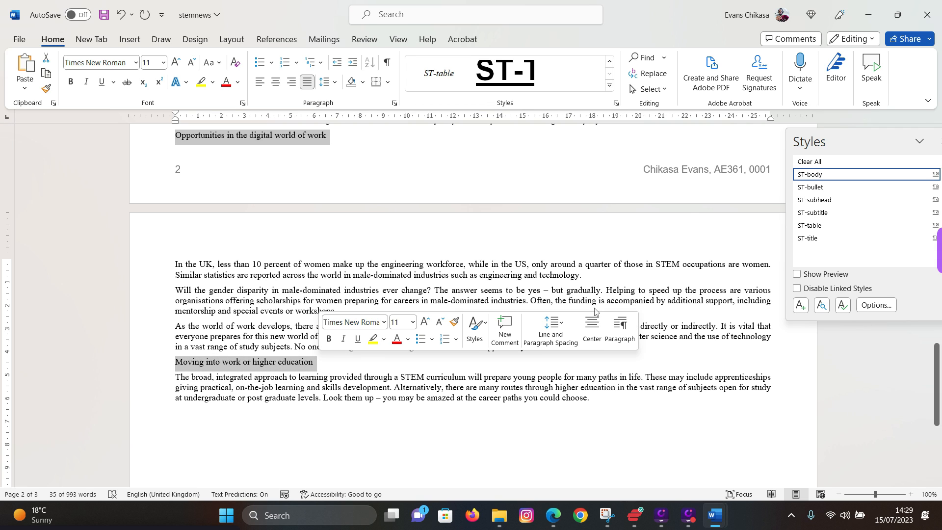
# - Apply the ST-subhead style to all seven selected subheadings
pyautogui.click(823, 203)
pyautogui.scroll(10, 384, 326)
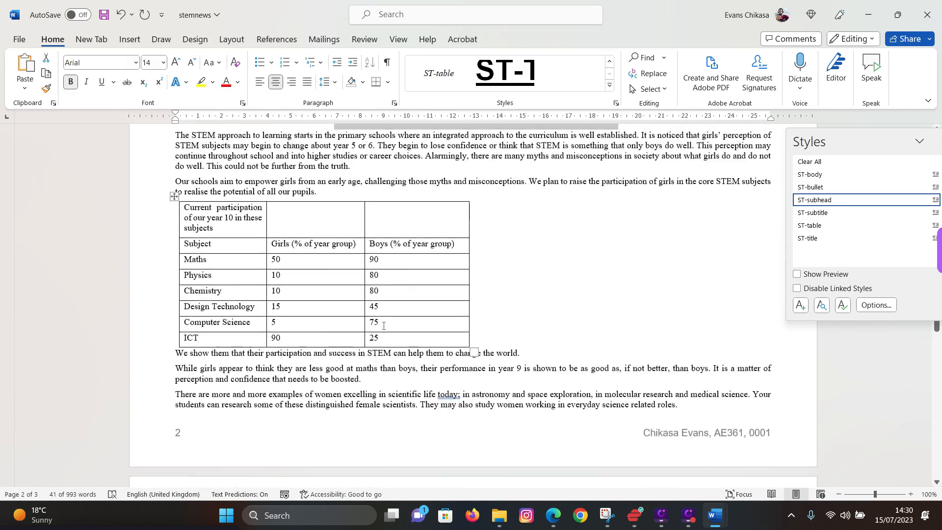
pyautogui.scroll(8, 384, 326)
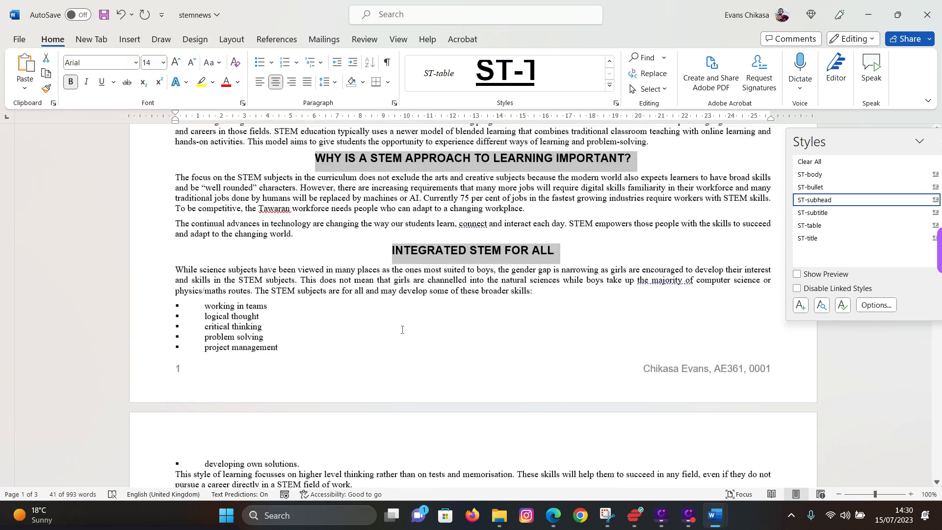
pyautogui.scroll(2, 402, 329)
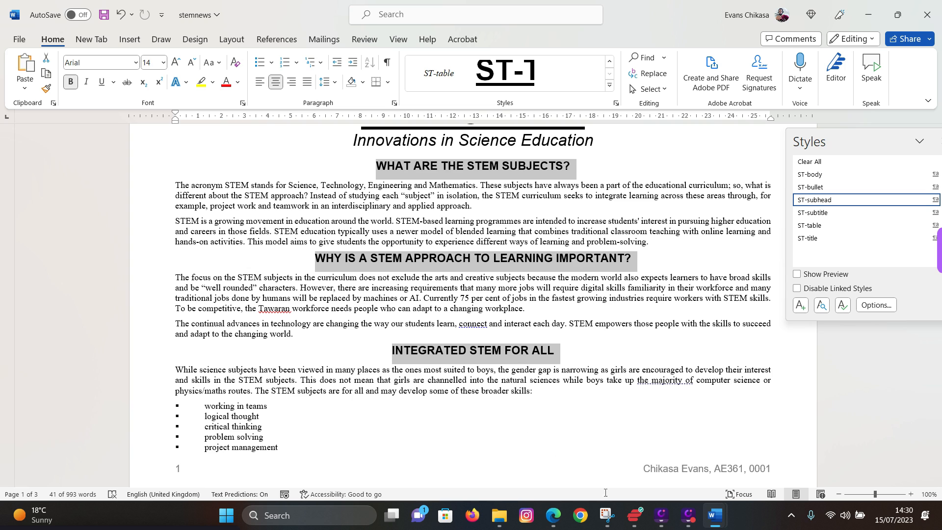
# - Highlight question 10's subheading and its two-column, 1 cm spacing requirement in the exam PDF
pyautogui.click(552, 515)
pyautogui.scroll(-1, 212, 313)
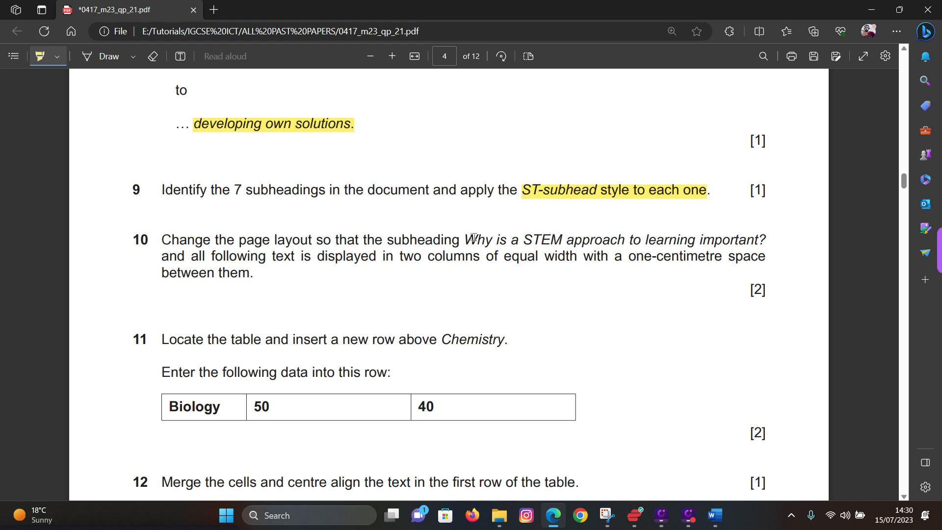
pyautogui.moveTo(470, 237); pyautogui.dragTo(765, 233)
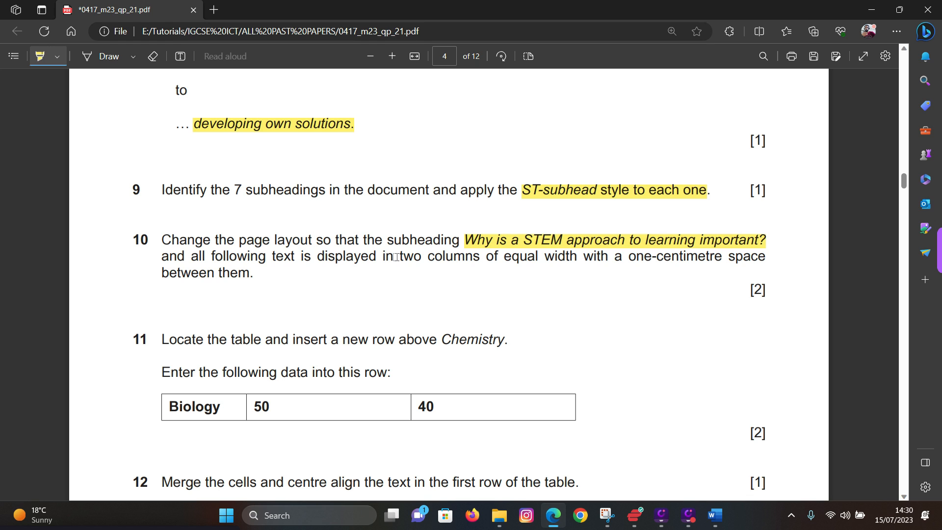
pyautogui.moveTo(394, 257)
pyautogui.mouseDown()
pyautogui.moveTo(766, 257)
pyautogui.moveTo(255, 275)
pyautogui.mouseUp()
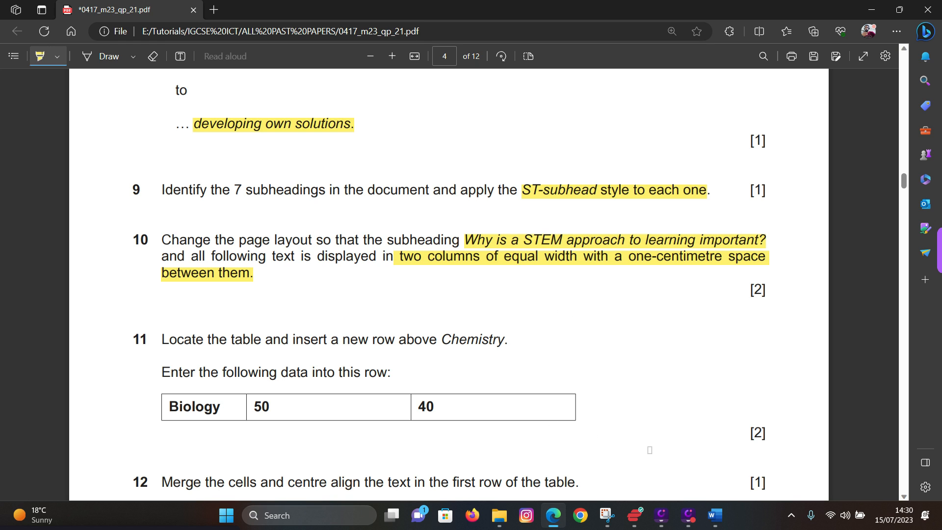
pyautogui.moveTo(395, 239); pyautogui.dragTo(443, 241)
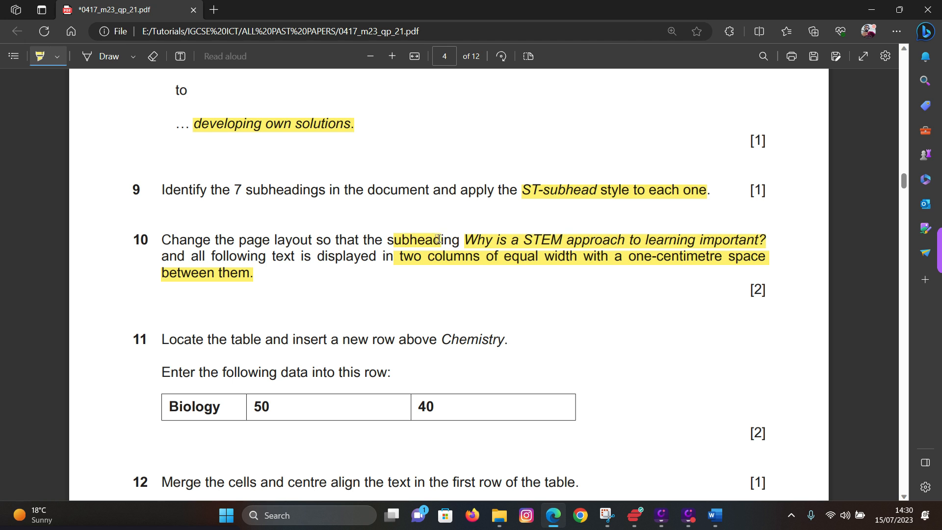
pyautogui.click(716, 523)
pyautogui.click(793, 456)
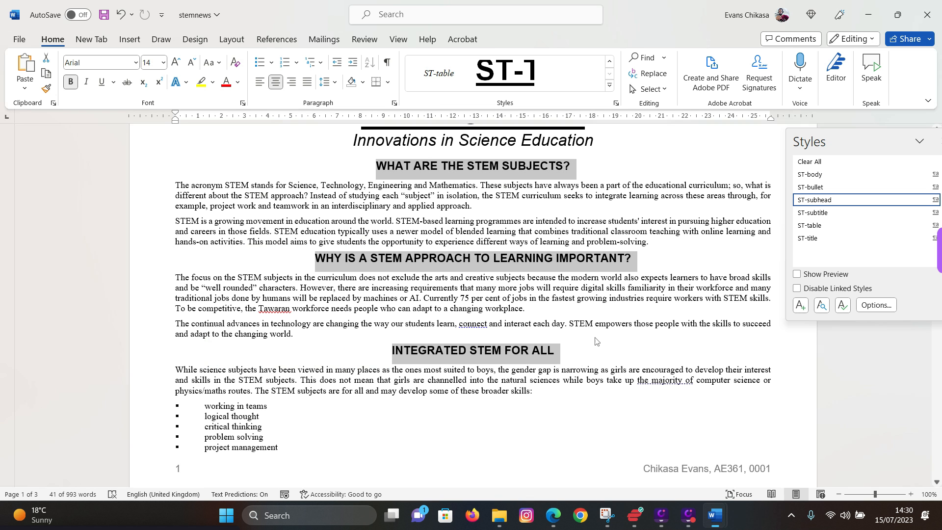
pyautogui.click(406, 298)
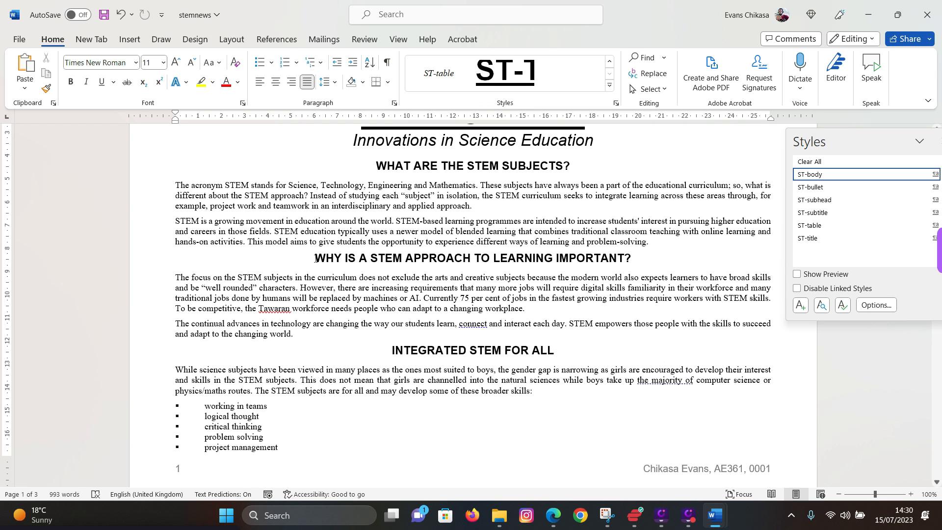
pyautogui.moveTo(314, 258); pyautogui.dragTo(355, 316)
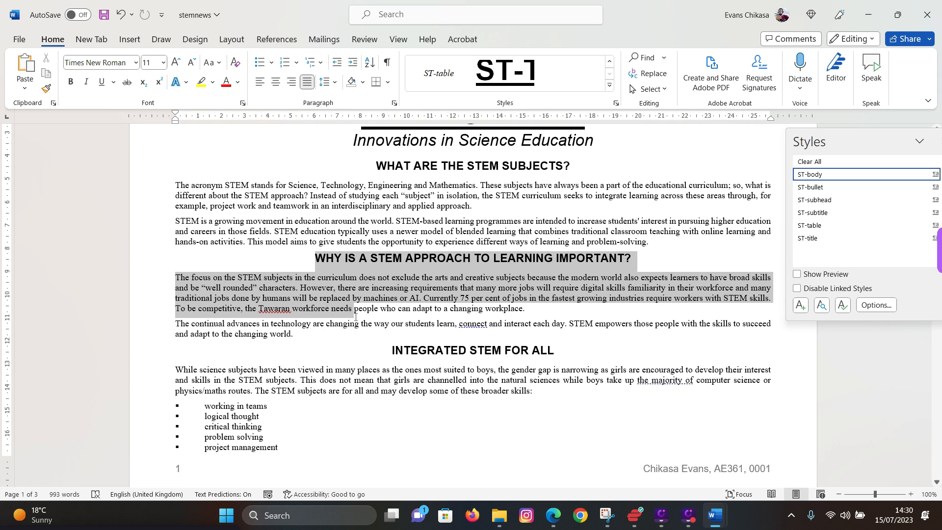
pyautogui.click(307, 289)
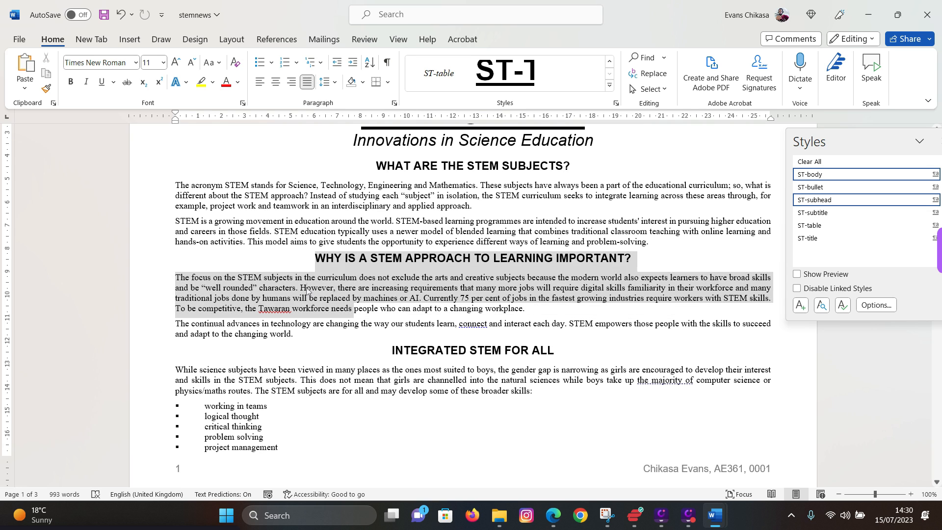
pyautogui.click(316, 259)
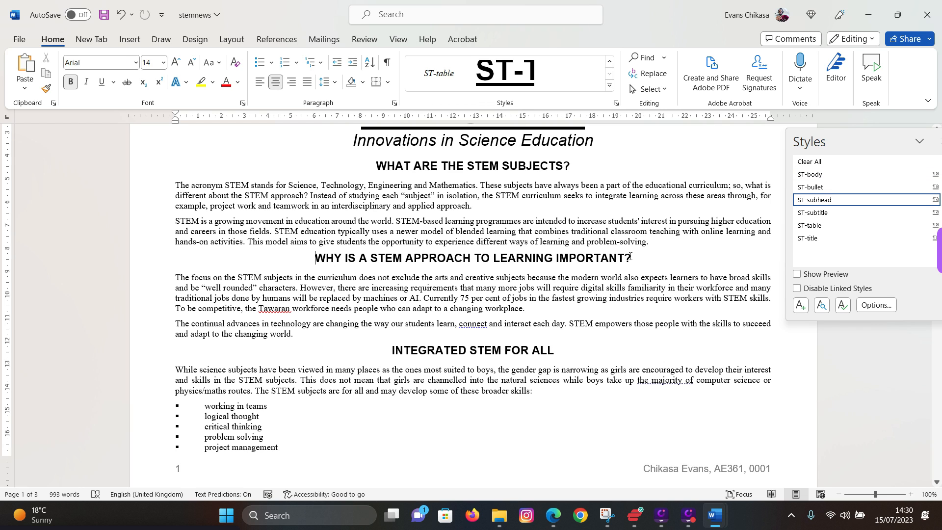
pyautogui.moveTo(177, 282); pyautogui.dragTo(207, 372)
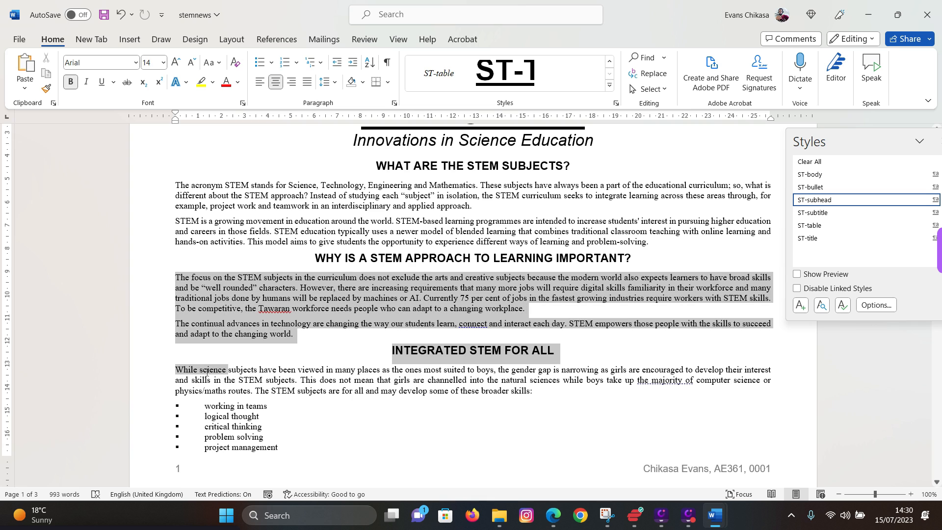
pyautogui.click(207, 373)
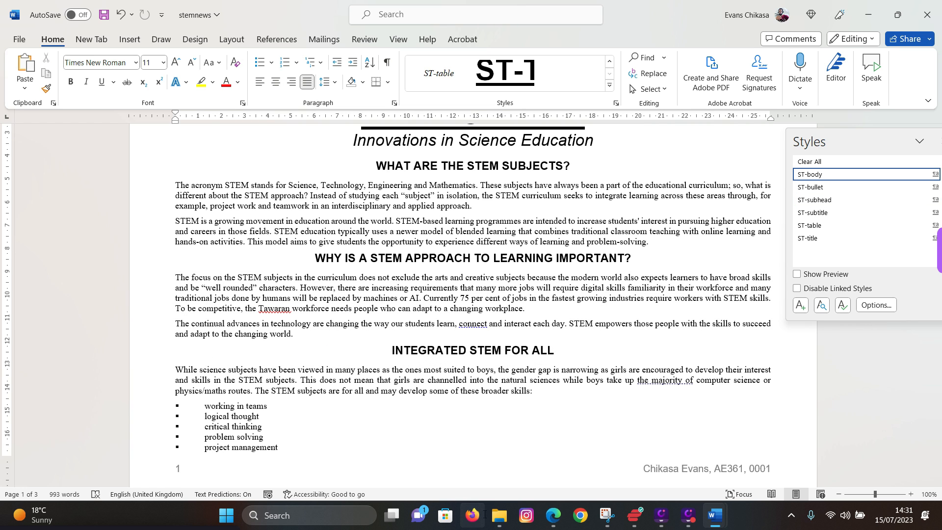
pyautogui.click(556, 513)
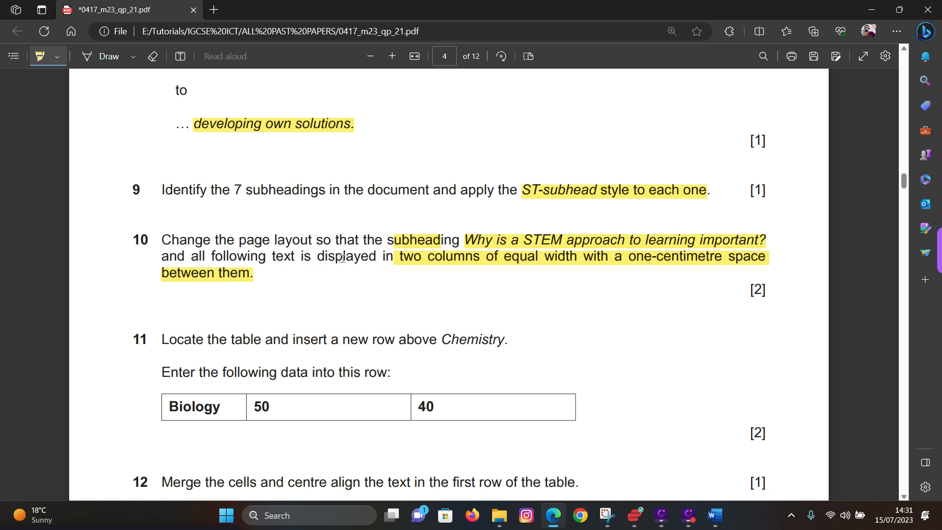
pyautogui.click(871, 10)
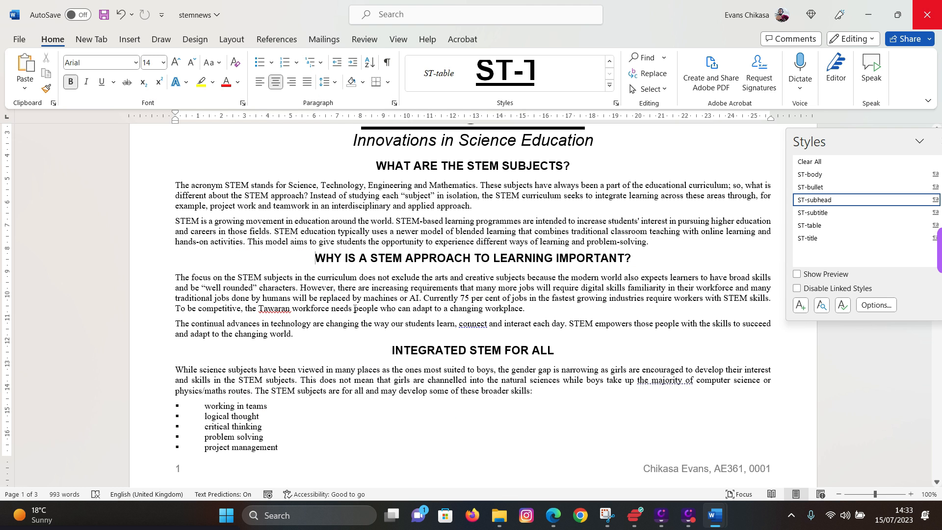
# - Format the text from the second subheading to the end as two equal columns, 1 cm apart
pyautogui.moveTo(317, 256); pyautogui.dragTo(601, 199)
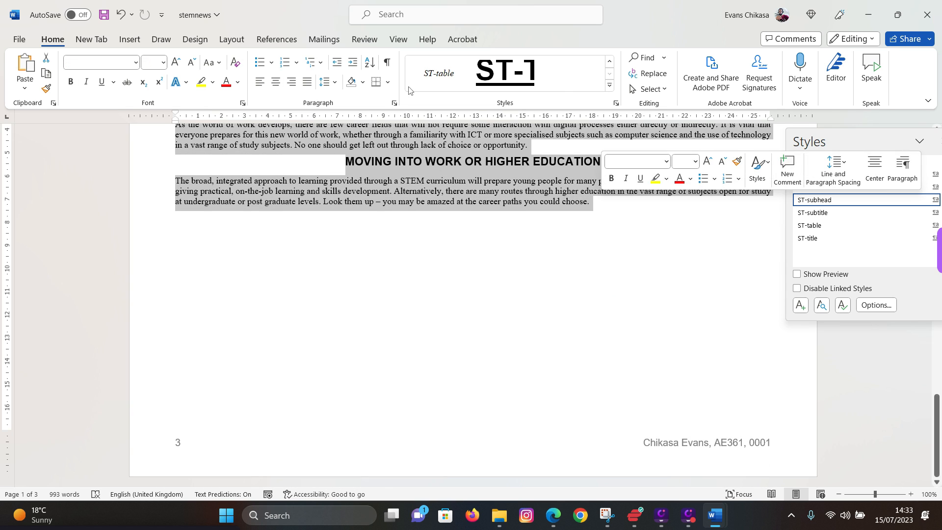
pyautogui.click(231, 42)
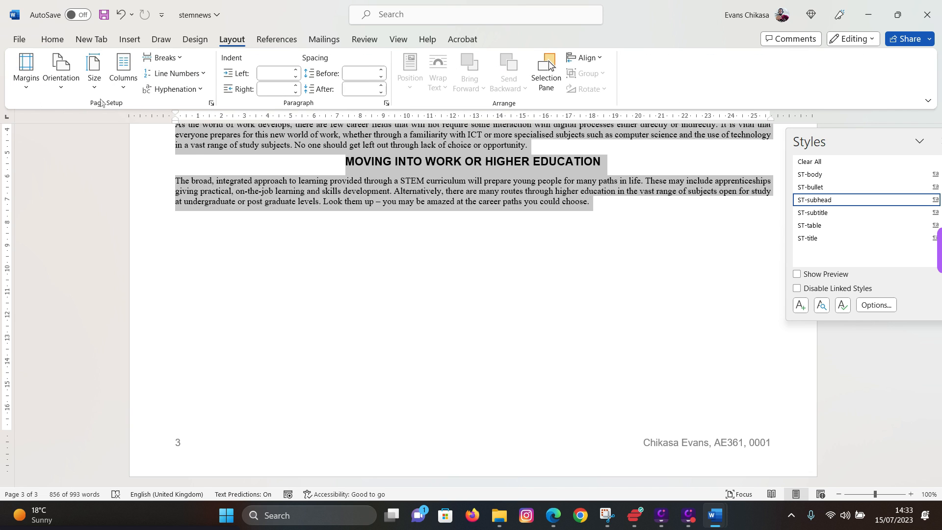
pyautogui.click(125, 88)
pyautogui.click(131, 255)
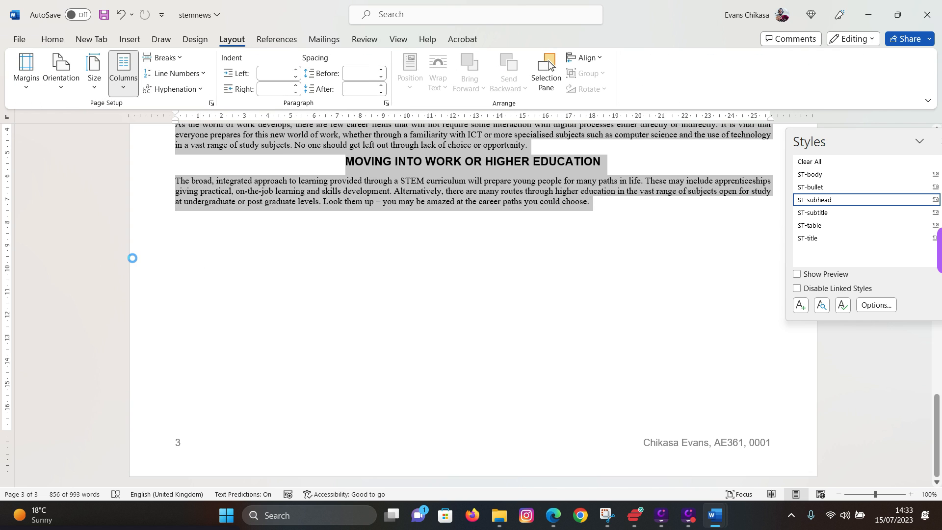
pyautogui.click(419, 181)
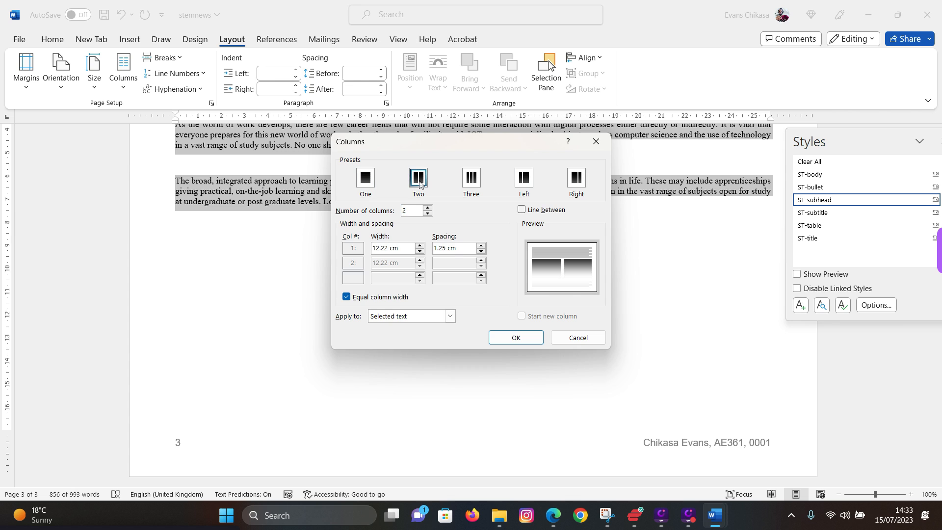
pyautogui.moveTo(434, 248); pyautogui.dragTo(462, 252)
pyautogui.write('1')
pyautogui.click(507, 338)
pyautogui.scroll(10, 517, 352)
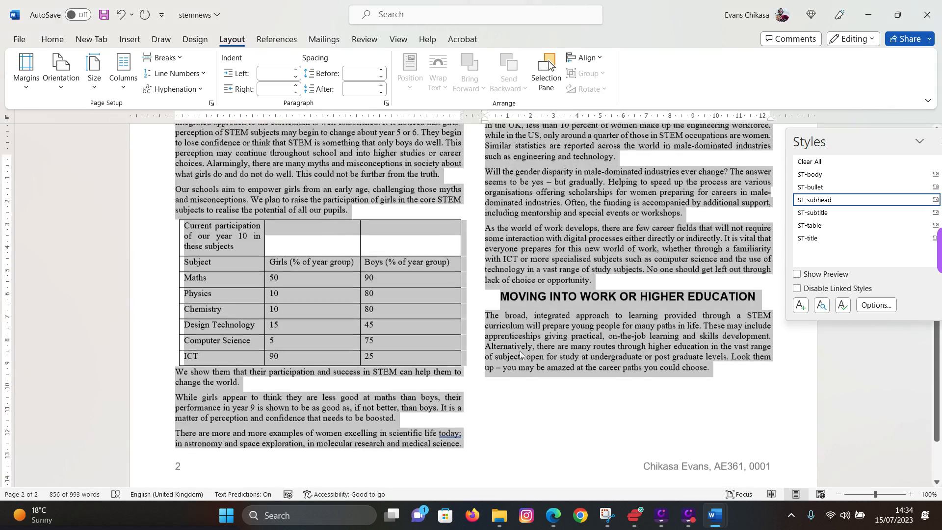
pyautogui.scroll(3, 508, 330)
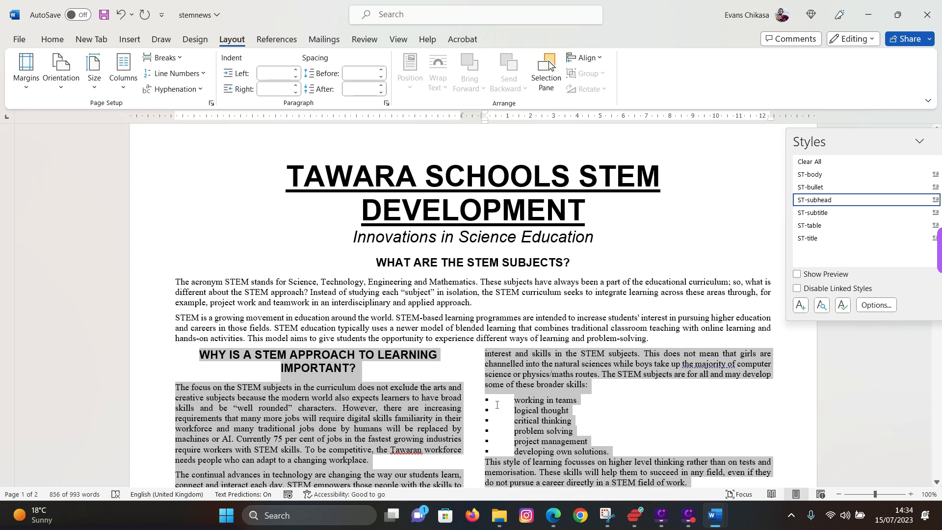
pyautogui.click(553, 515)
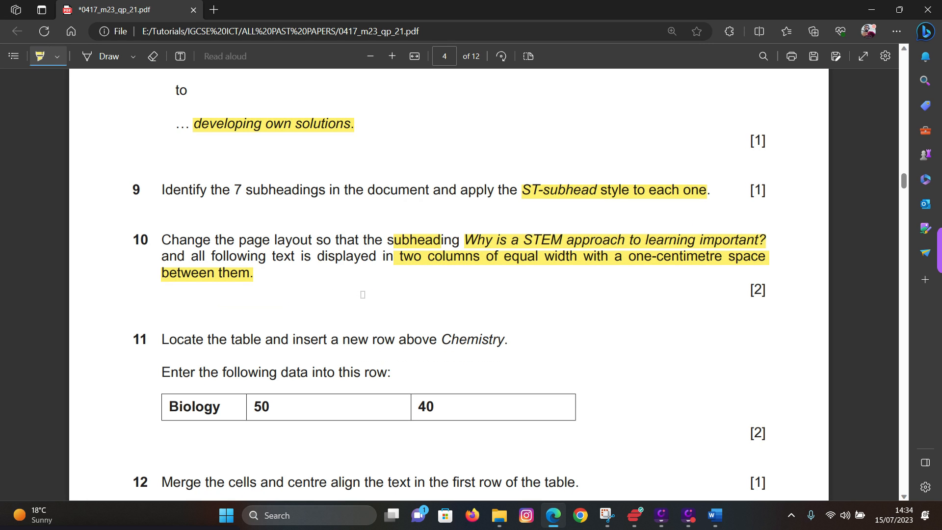
# - Highlight 'Chemistry' and the Biology, 50, 40 row values in question 11
pyautogui.scroll(-1, 357, 292)
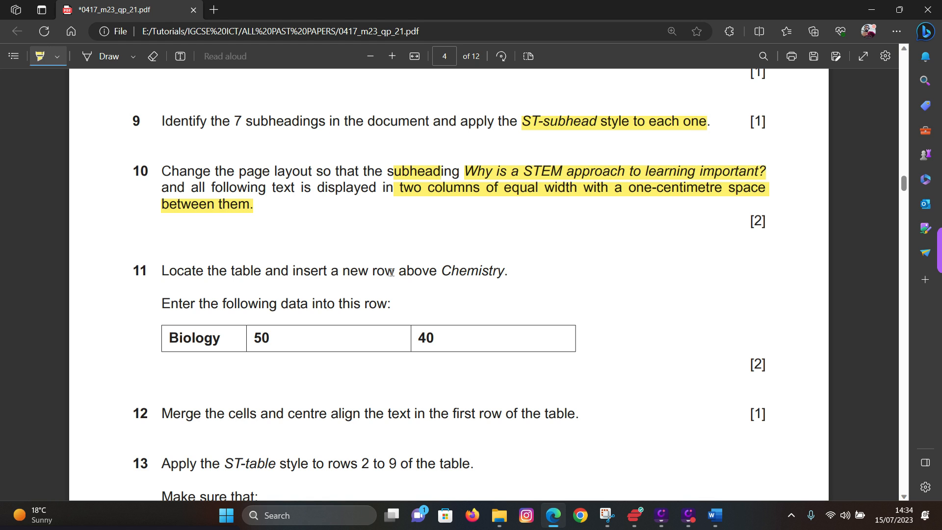
pyautogui.moveTo(440, 273); pyautogui.dragTo(509, 273)
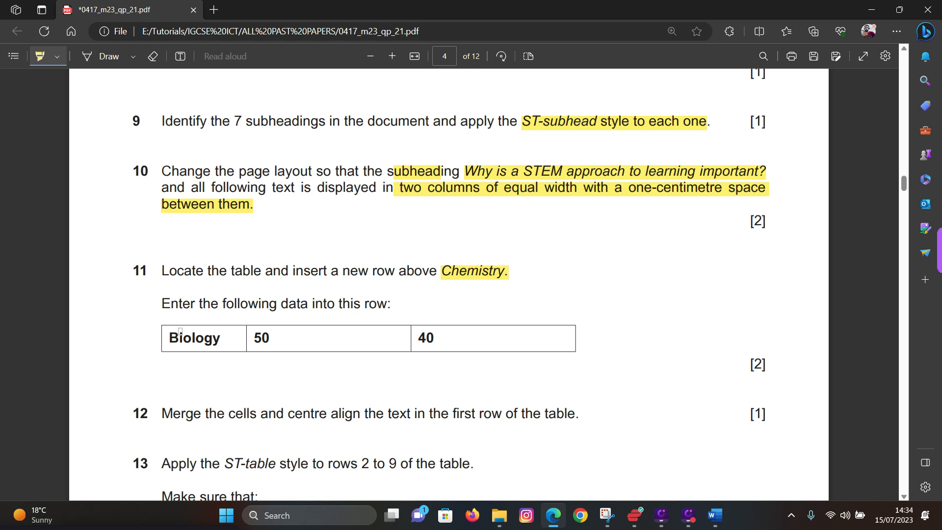
pyautogui.moveTo(171, 336); pyautogui.dragTo(476, 342)
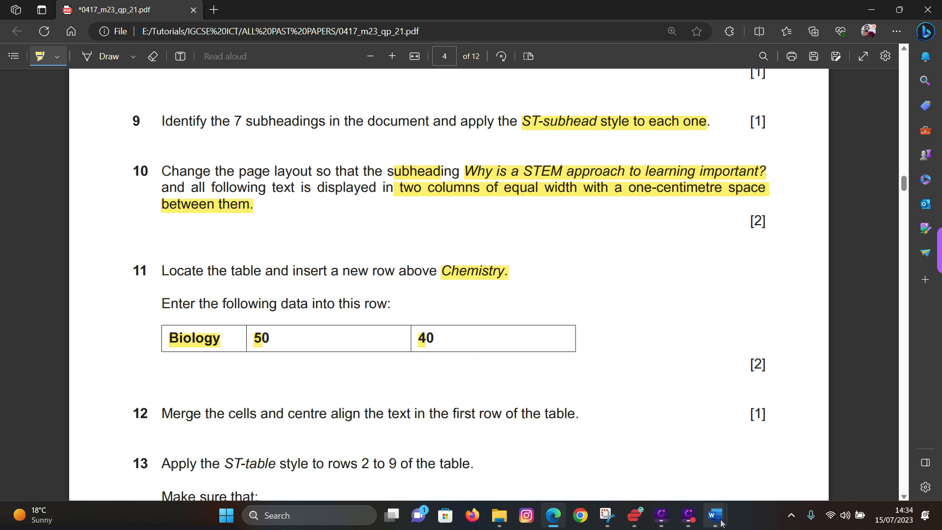
# - Insert a new table row above the Chemistry row in stemnews
pyautogui.moveTo(715, 515)
pyautogui.click(750, 466)
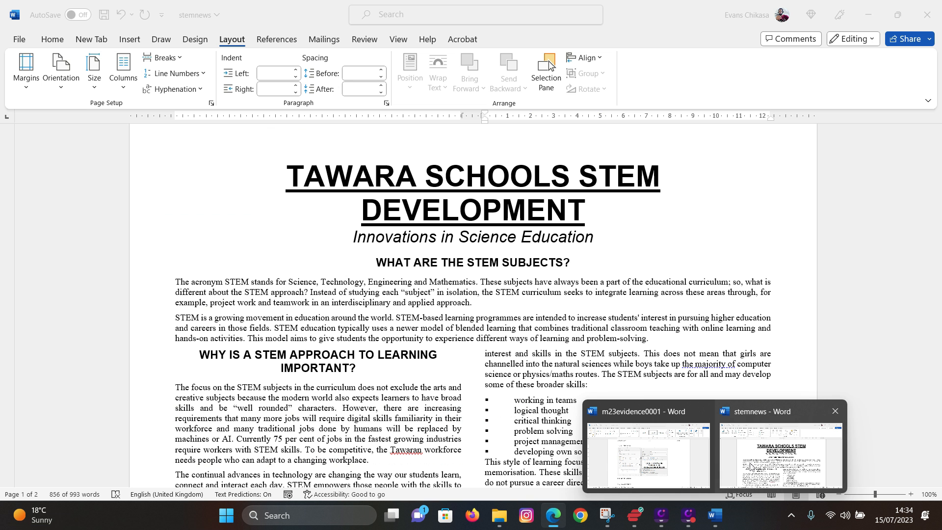
pyautogui.scroll(-3, 274, 304)
pyautogui.scroll(-12, 275, 304)
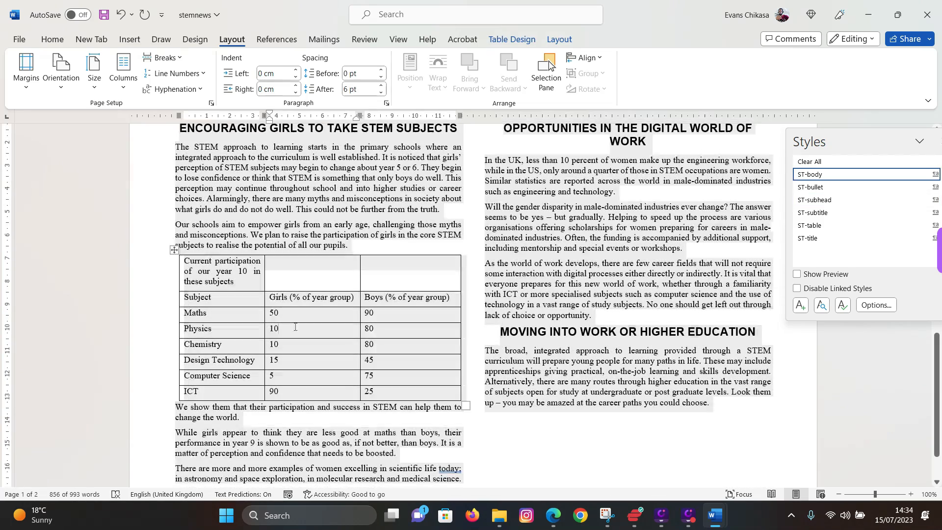
pyautogui.click(295, 327)
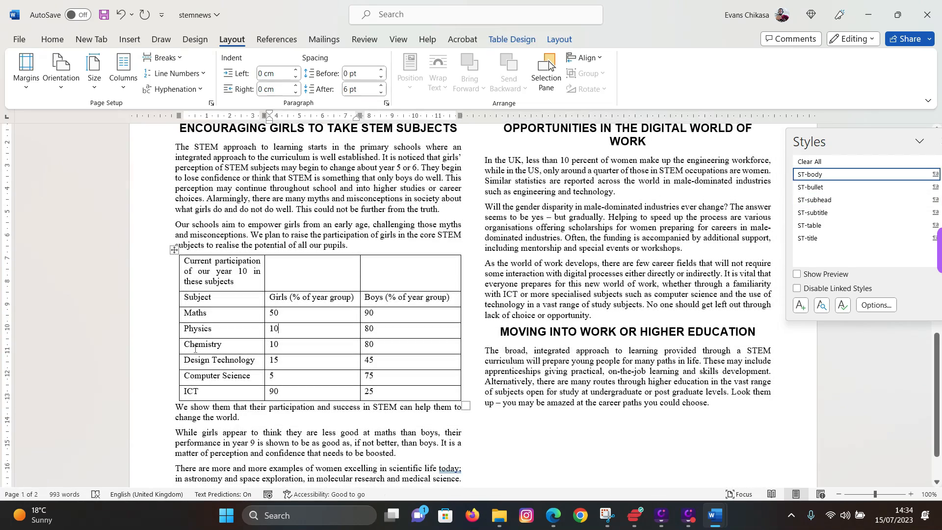
pyautogui.click(194, 346)
pyautogui.moveTo(178, 345)
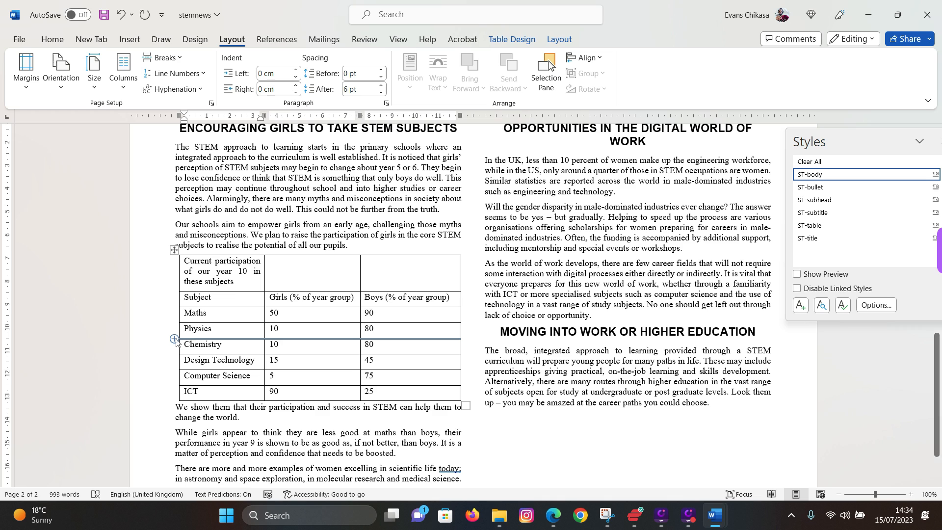
pyautogui.click(174, 339)
# - Fill the new row with Biology and 50 in the Girls cell, moving on to Boys
pyautogui.click(204, 347)
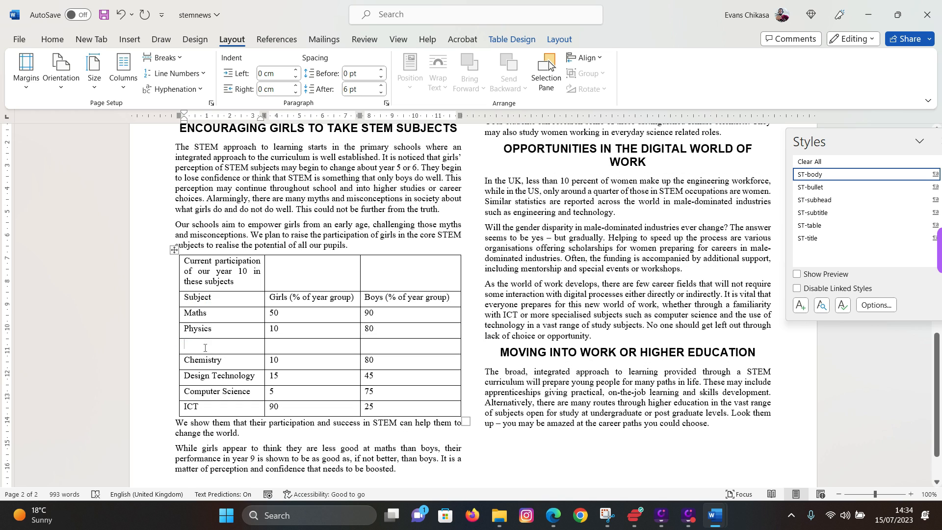
pyautogui.write('Biology')
pyautogui.click(553, 521)
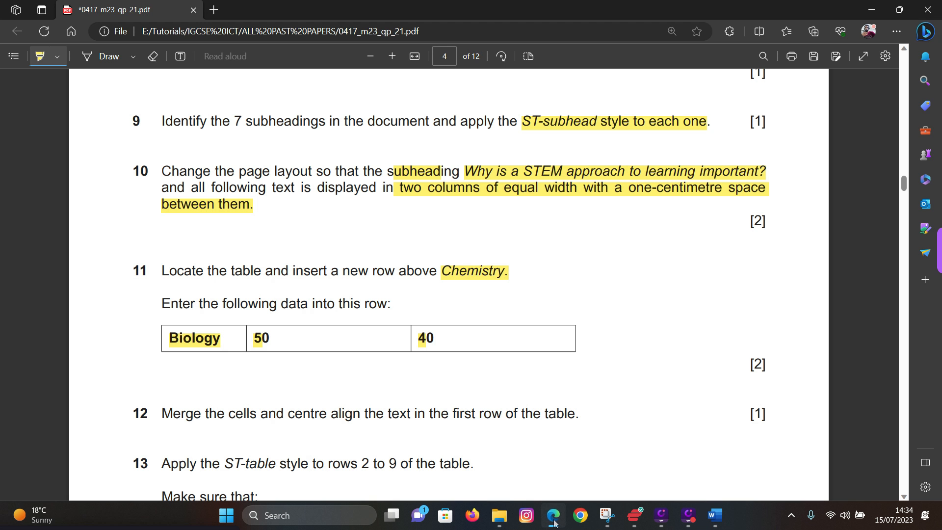
pyautogui.click(553, 522)
pyautogui.click(297, 348)
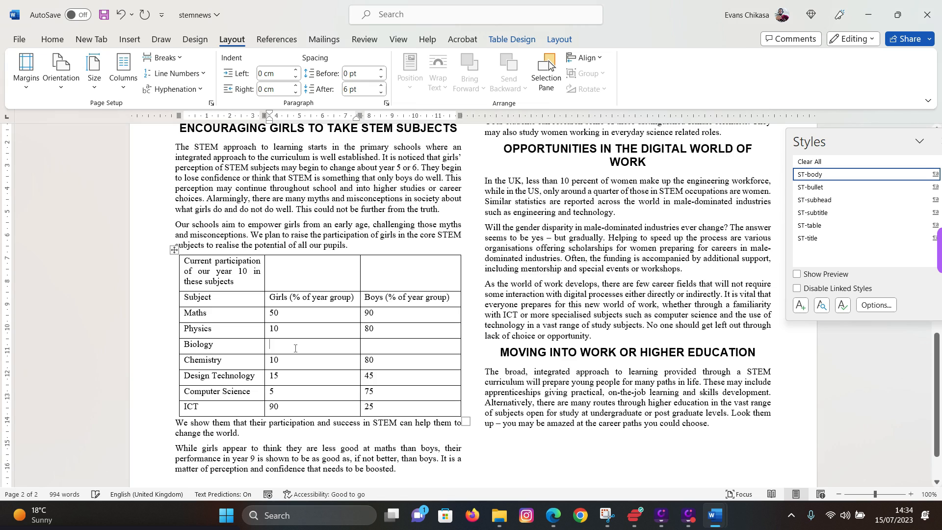
pyautogui.write('50')
pyautogui.press('Tab')
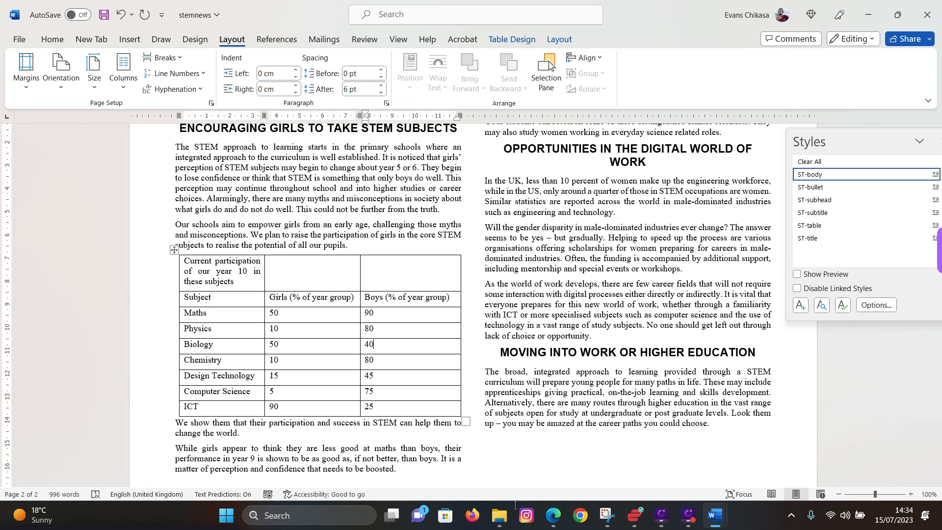
pyautogui.click(553, 515)
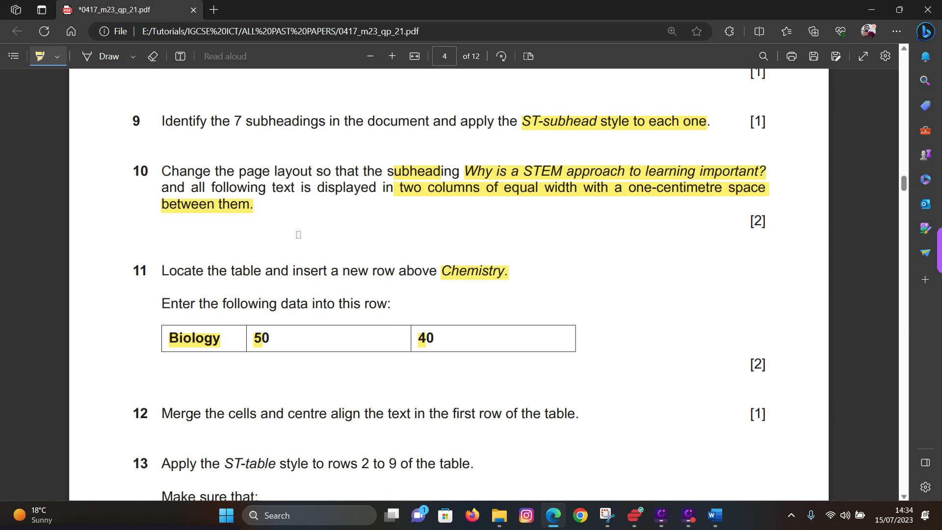
# - Highlight question 12's instruction to centre-align the first table row
pyautogui.scroll(-4, 298, 234)
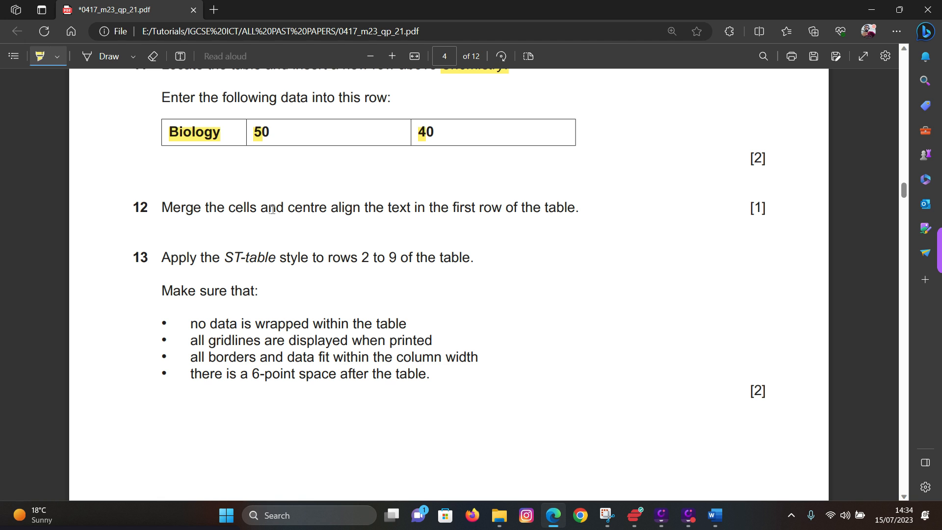
pyautogui.moveTo(295, 208); pyautogui.dragTo(579, 210)
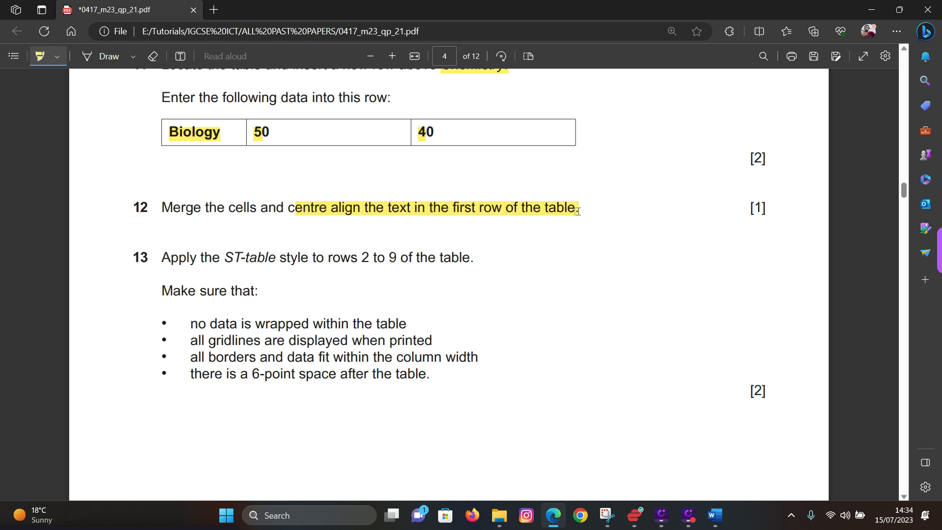
# - Merge the stemnews table's first-row cells into one and centre the heading text
pyautogui.moveTo(717, 526)
pyautogui.click(780, 455)
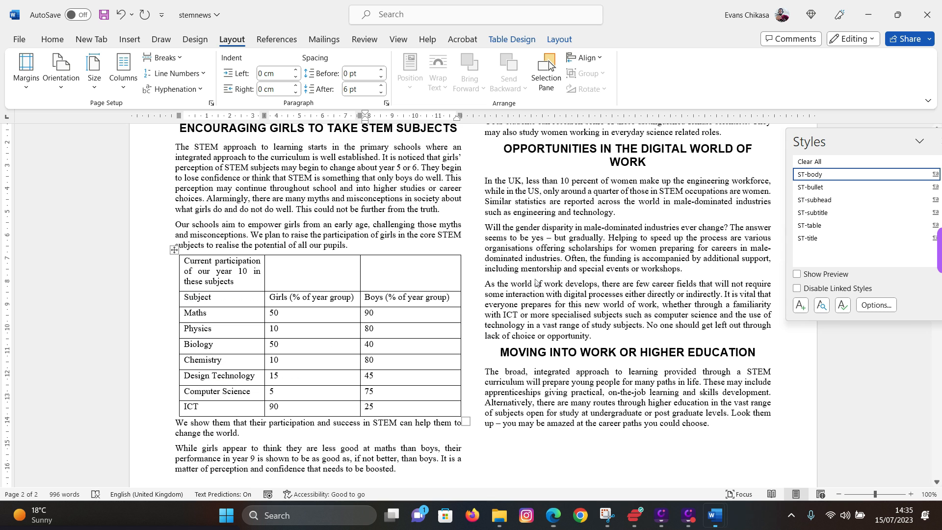
pyautogui.moveTo(226, 268); pyautogui.dragTo(371, 271)
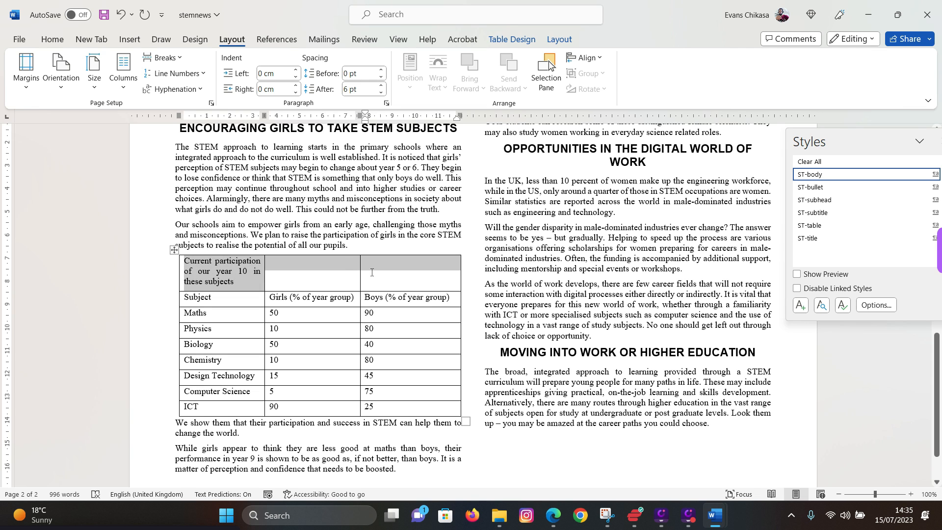
pyautogui.rightClick(370, 271)
pyautogui.click(421, 180)
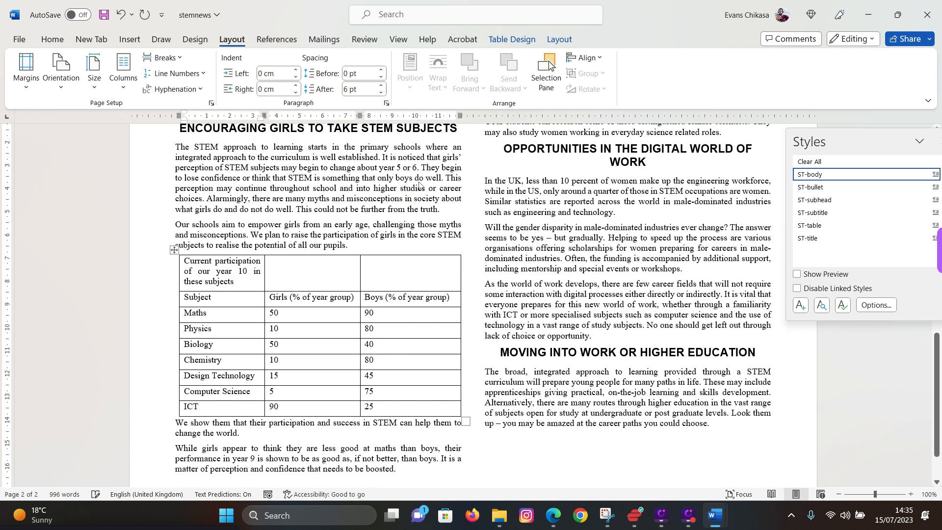
pyautogui.click(54, 40)
pyautogui.click(277, 83)
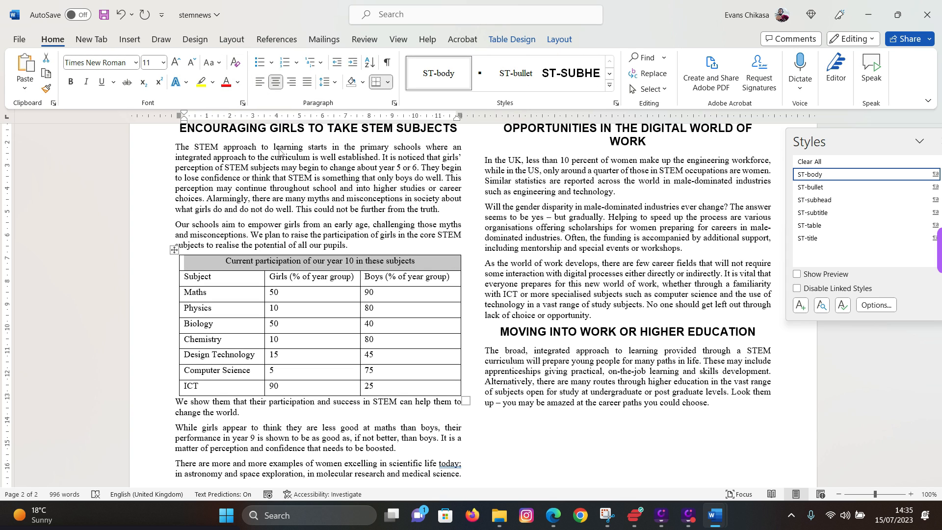
pyautogui.click(553, 516)
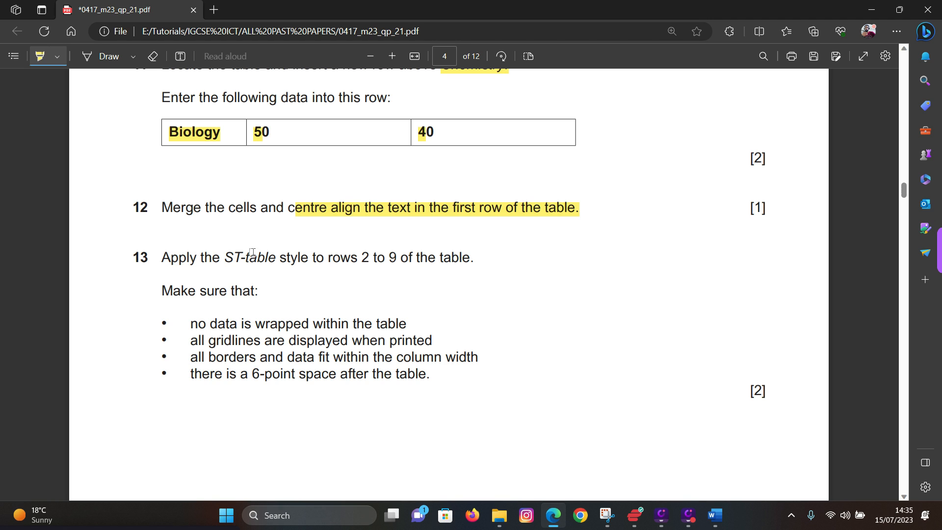
# - Highlight 'rows 2 to 9' and question 13's four requirements: no wrapping, printed gridlines, borders fit column width, 6-point spacing
pyautogui.moveTo(362, 257); pyautogui.dragTo(483, 260)
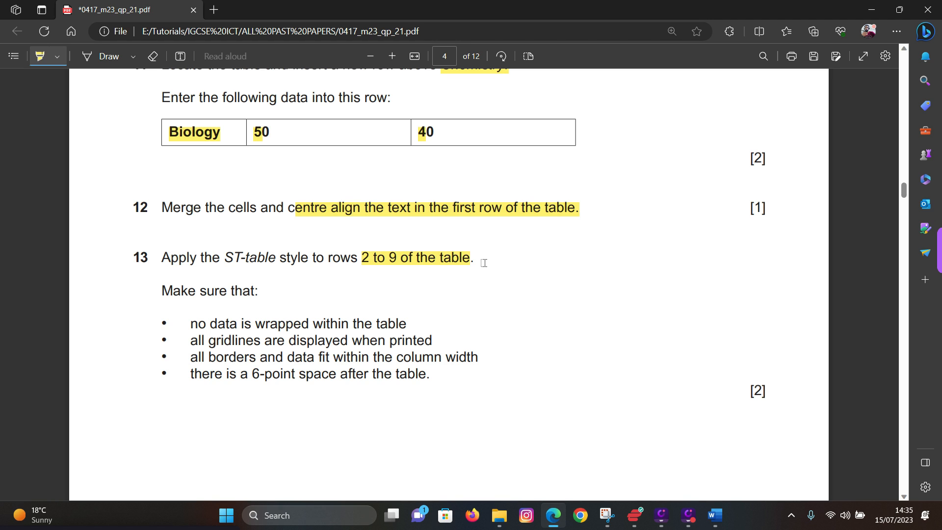
pyautogui.moveTo(190, 323); pyautogui.dragTo(401, 324)
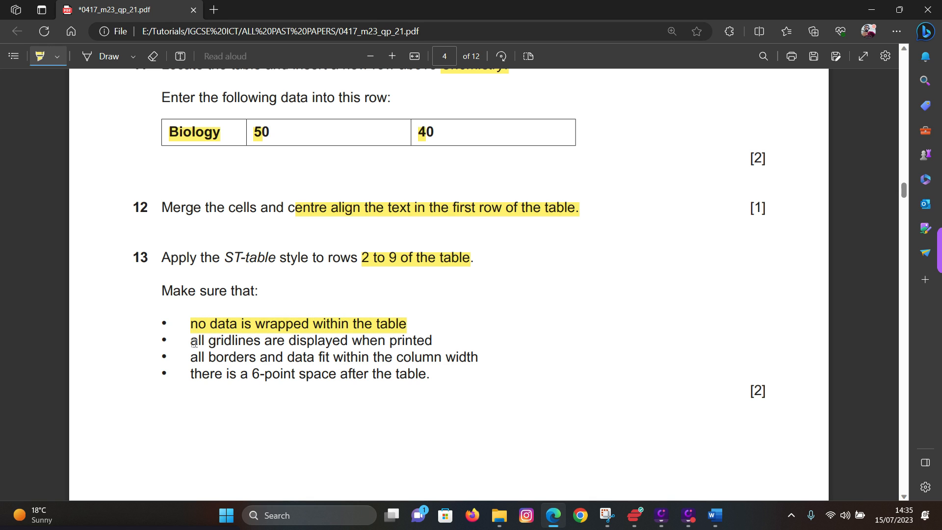
pyautogui.moveTo(195, 342); pyautogui.dragTo(433, 341)
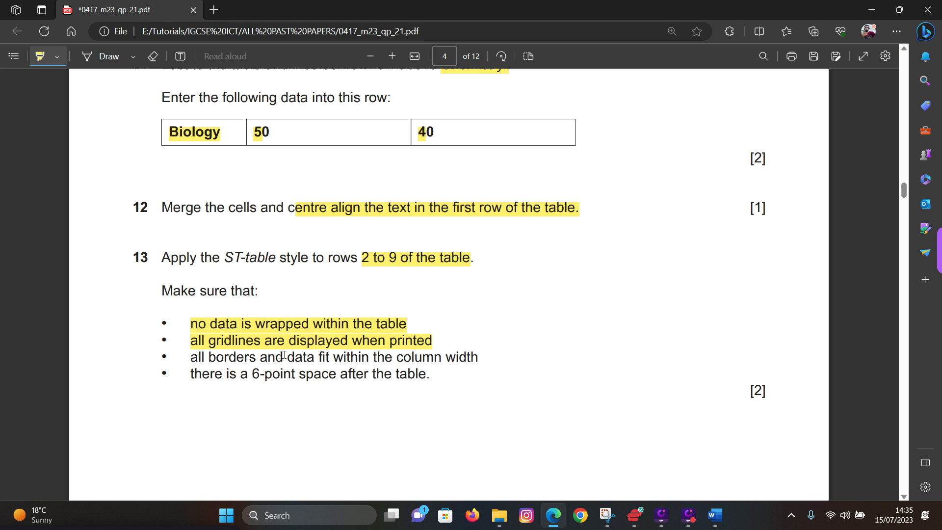
pyautogui.moveTo(191, 357)
pyautogui.mouseDown()
pyautogui.moveTo(392, 375)
pyautogui.moveTo(479, 358)
pyautogui.mouseUp()
pyautogui.moveTo(197, 373); pyautogui.dragTo(431, 375)
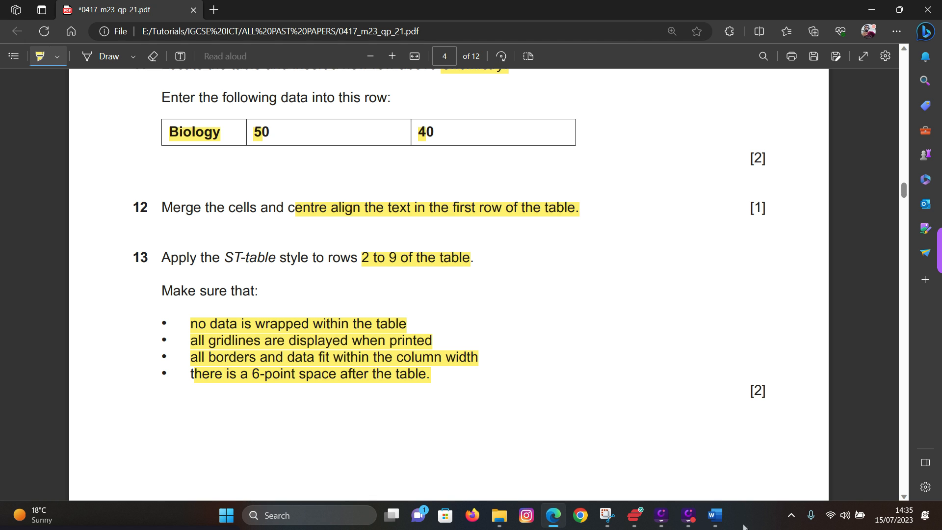
# - Apply the ST-table style to table rows 2 to 9, from Subject down to ICT
pyautogui.moveTo(721, 515)
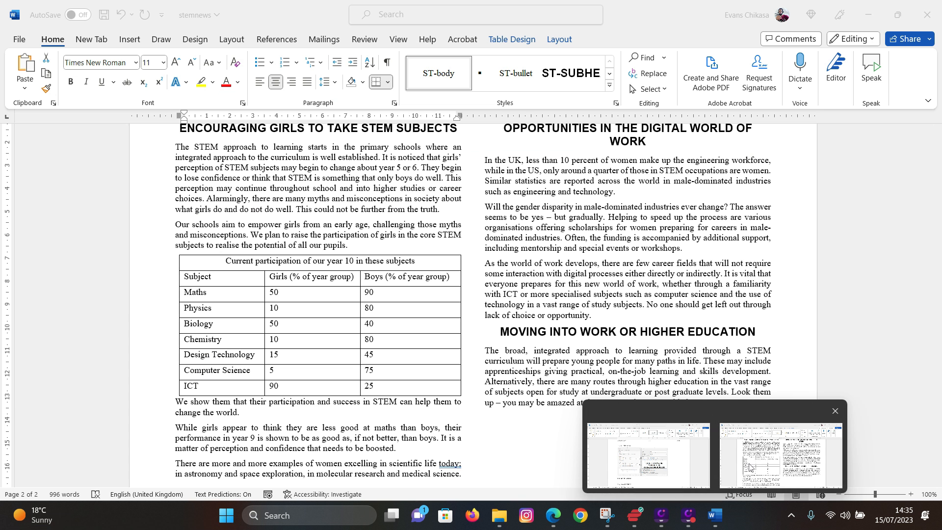
pyautogui.click(749, 467)
pyautogui.click(214, 277)
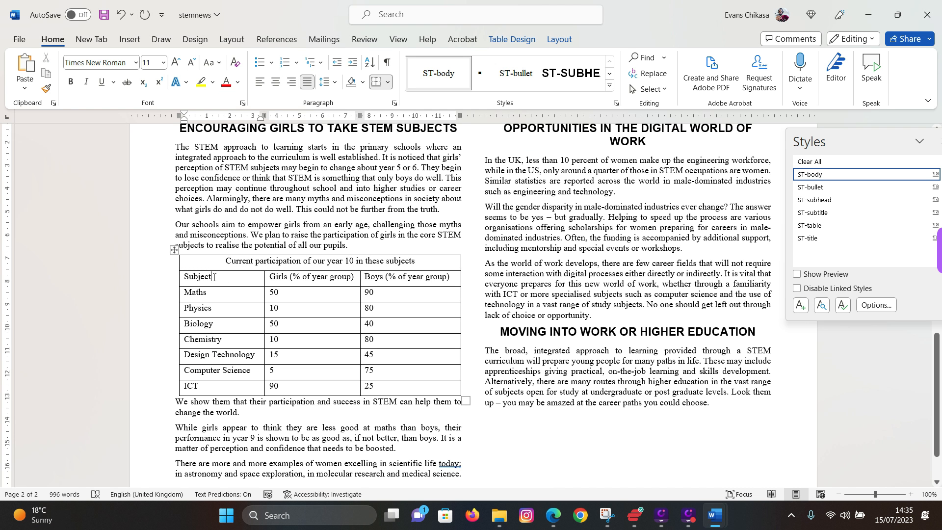
pyautogui.moveTo(214, 277); pyautogui.dragTo(427, 386)
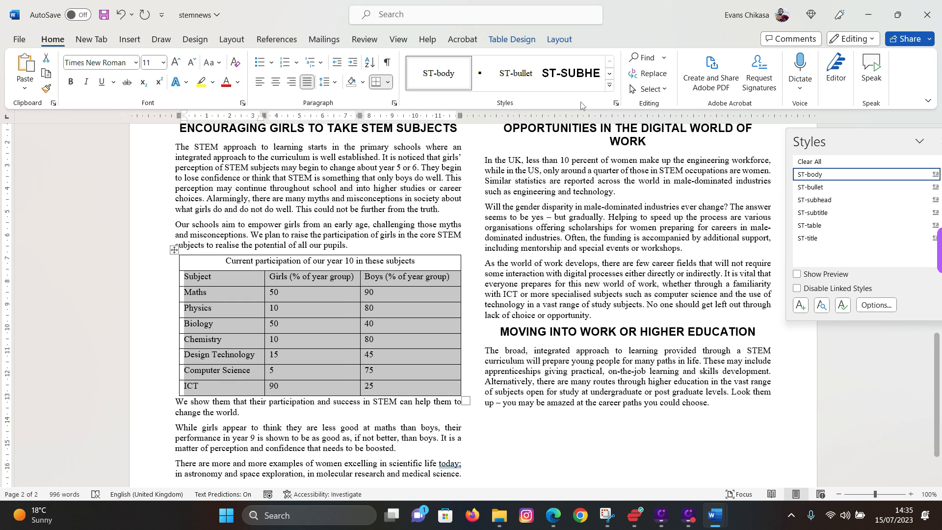
pyautogui.click(823, 226)
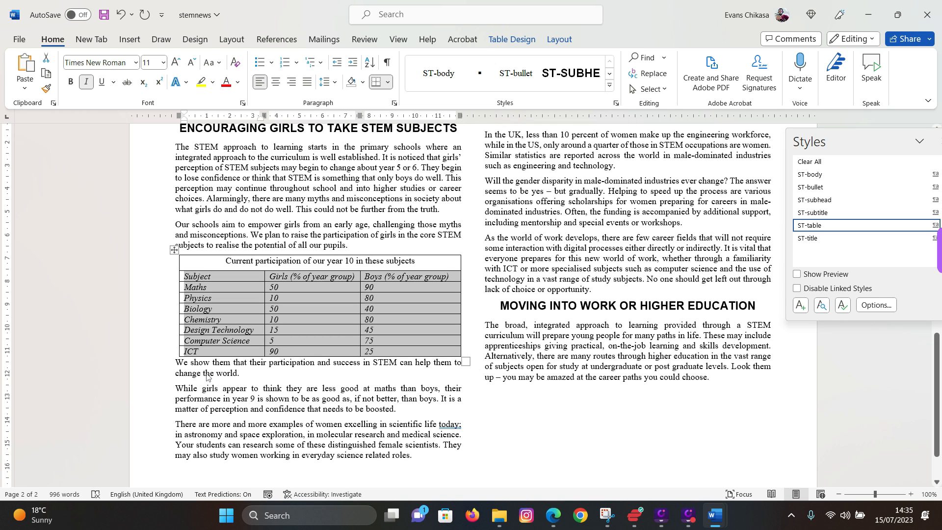
# - Increase Spacing Before on the 'We show them' paragraph below the table
pyautogui.click(174, 364)
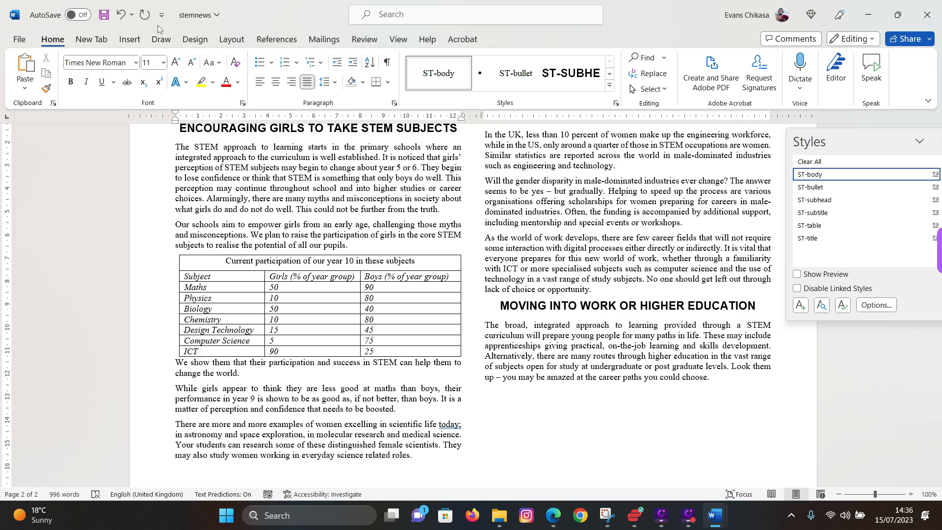
pyautogui.click(394, 103)
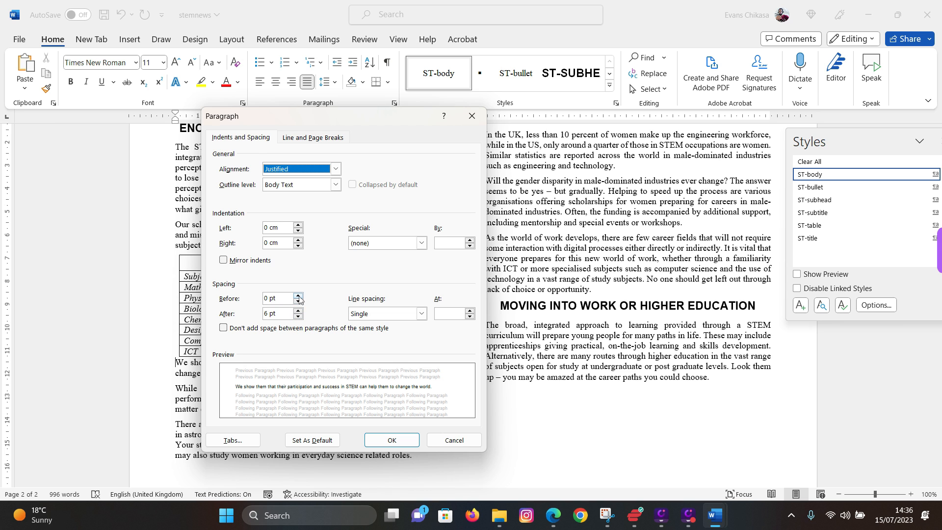
pyautogui.click(298, 296)
pyautogui.click(403, 444)
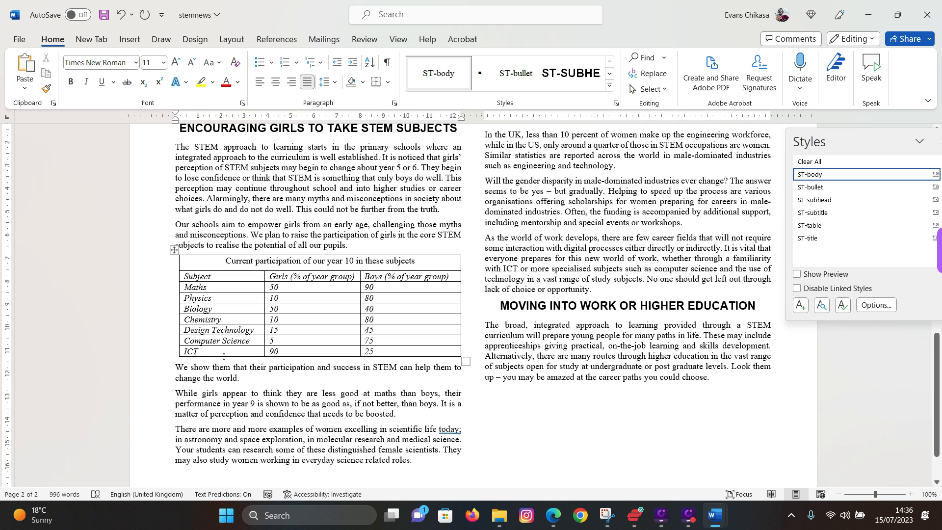
# - Scroll the exam paper to question 14 and highlight the image file name and 'Will'
pyautogui.click(553, 515)
pyautogui.scroll(-4, 231, 289)
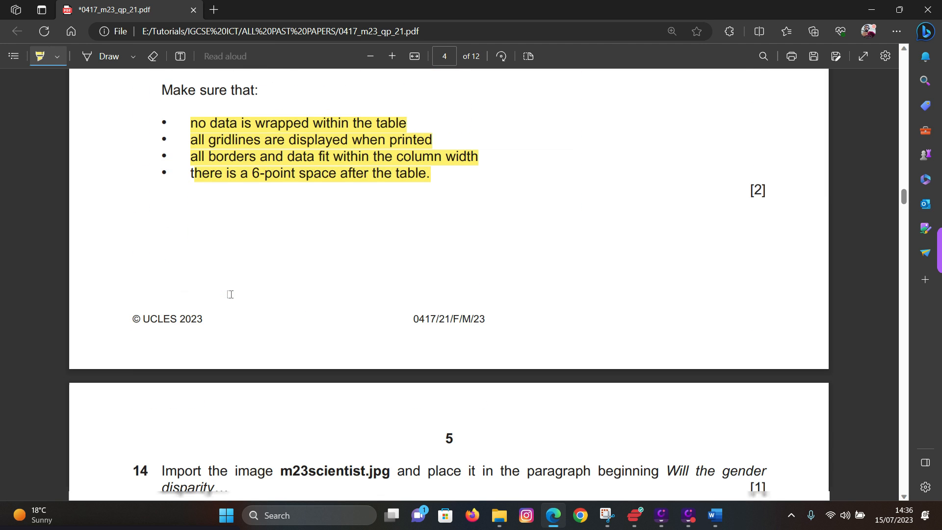
pyautogui.scroll(-4, 235, 303)
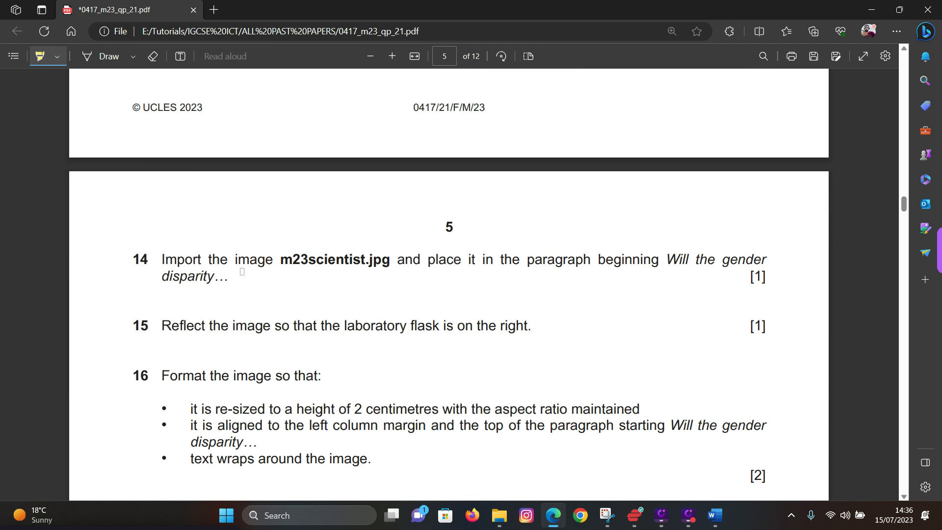
pyautogui.scroll(5, 242, 271)
pyautogui.scroll(-3, 252, 292)
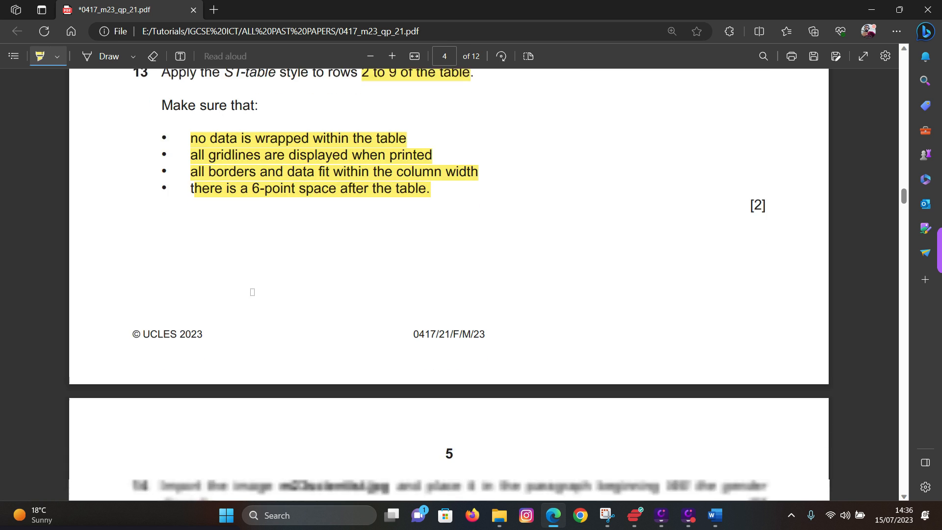
pyautogui.scroll(-4, 251, 289)
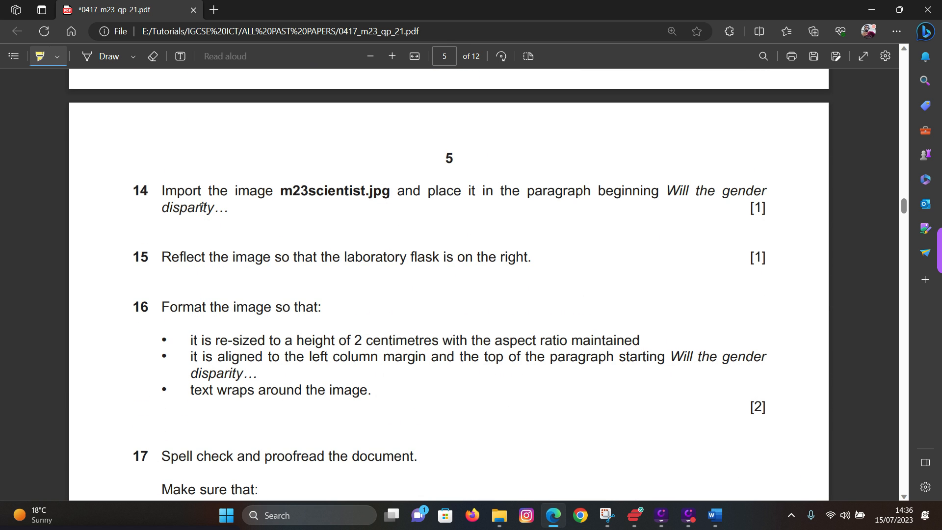
pyautogui.moveTo(281, 191); pyautogui.dragTo(307, 192)
pyautogui.moveTo(668, 190); pyautogui.dragTo(673, 191)
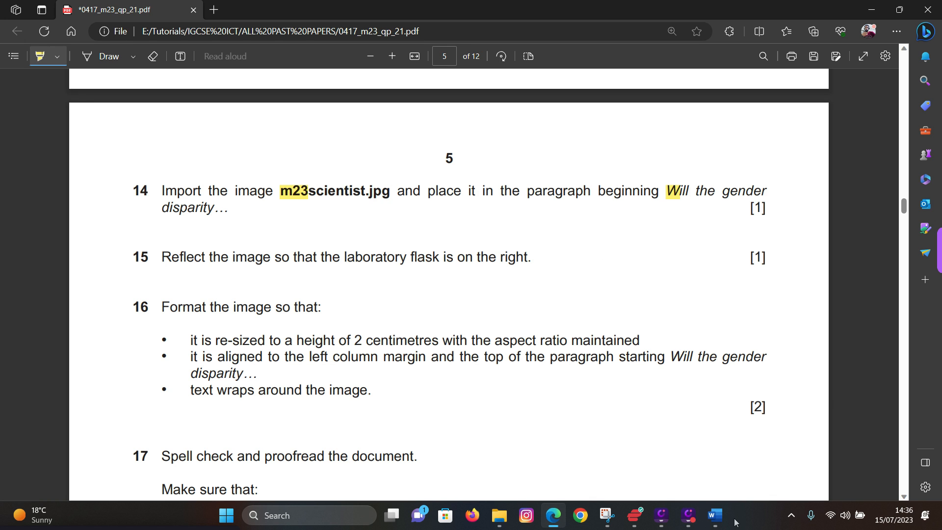
pyautogui.click(715, 515)
pyautogui.click(783, 466)
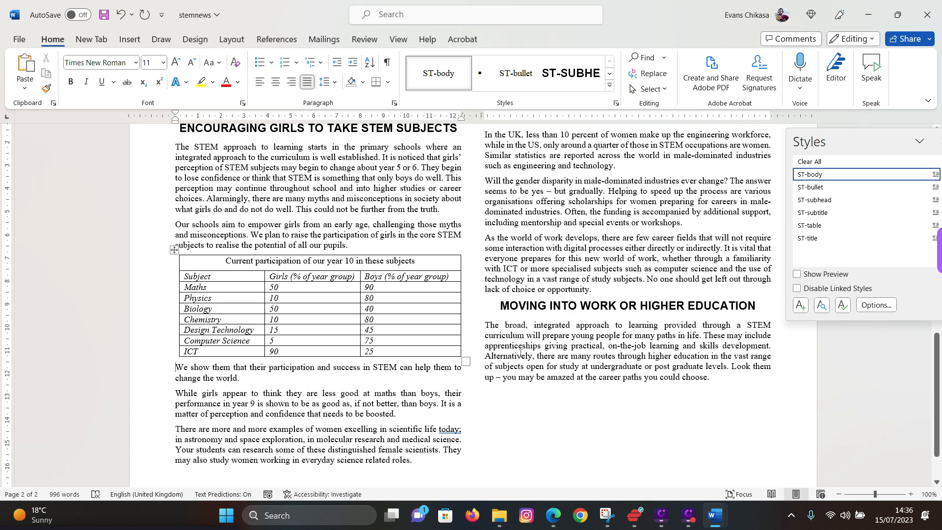
# - Insert m23scientist from this device before 'Will the gender disparity'
pyautogui.scroll(1, 521, 307)
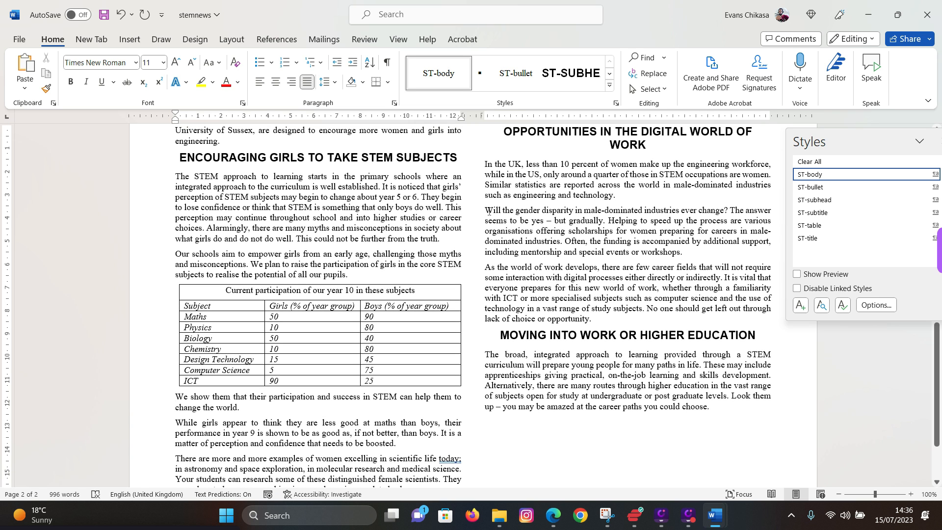
pyautogui.click(485, 210)
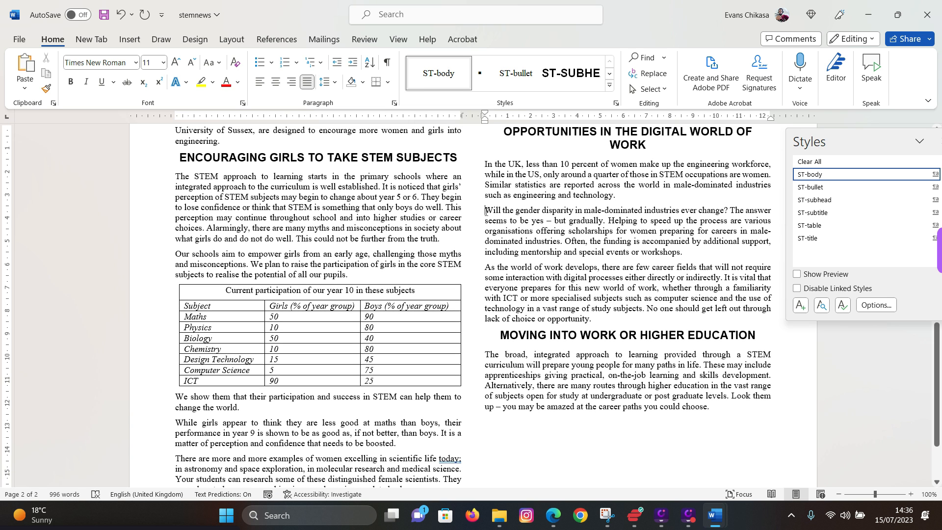
pyautogui.moveTo(485, 211); pyautogui.dragTo(541, 211)
pyautogui.click(486, 212)
pyautogui.click(129, 39)
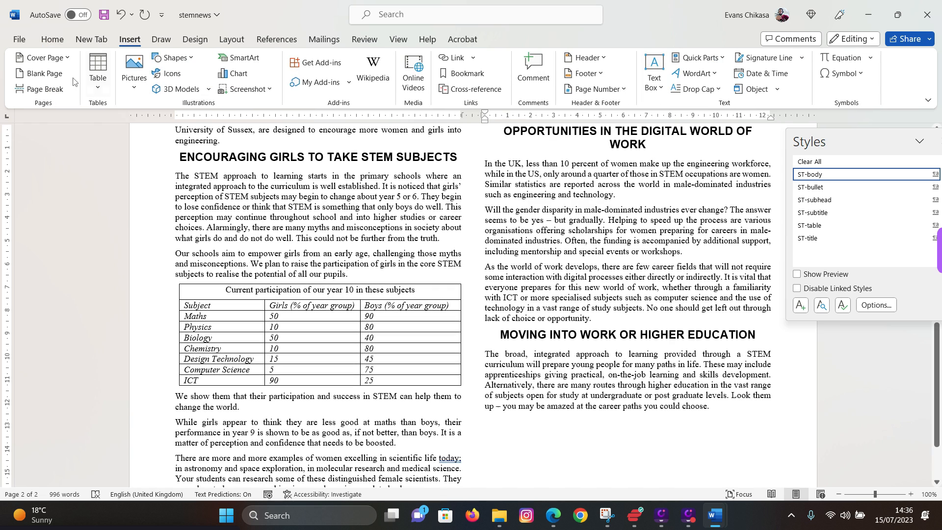
pyautogui.click(131, 68)
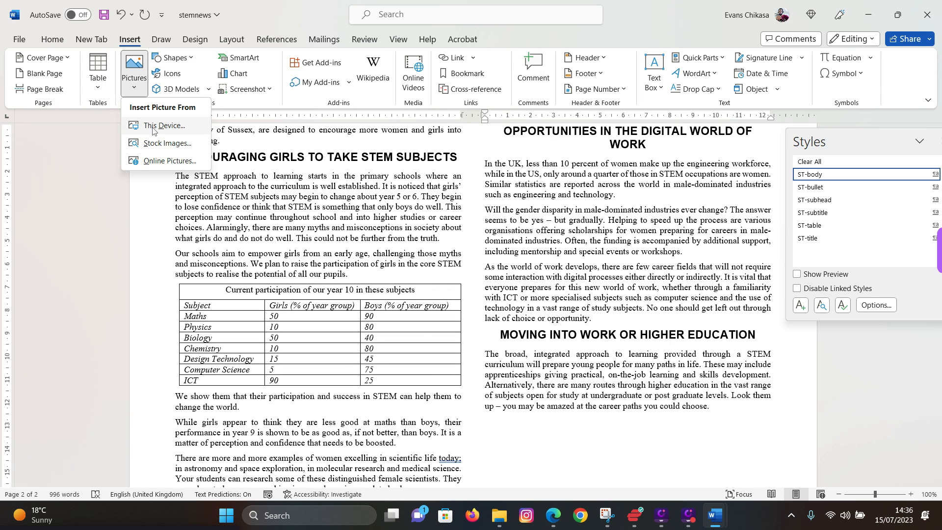
pyautogui.click(148, 126)
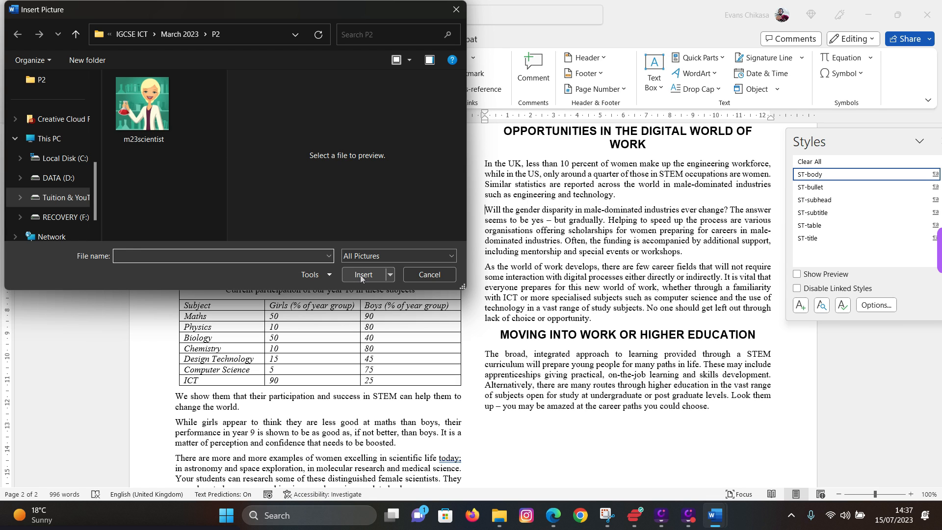
pyautogui.click(142, 104)
pyautogui.click(361, 275)
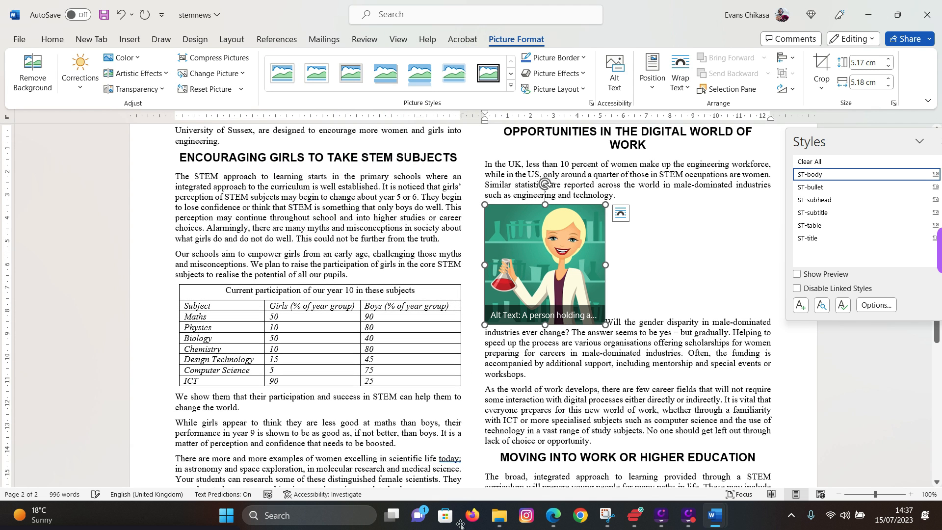
# - Flip the scientist picture horizontally so the flask is on the right
pyautogui.click(555, 516)
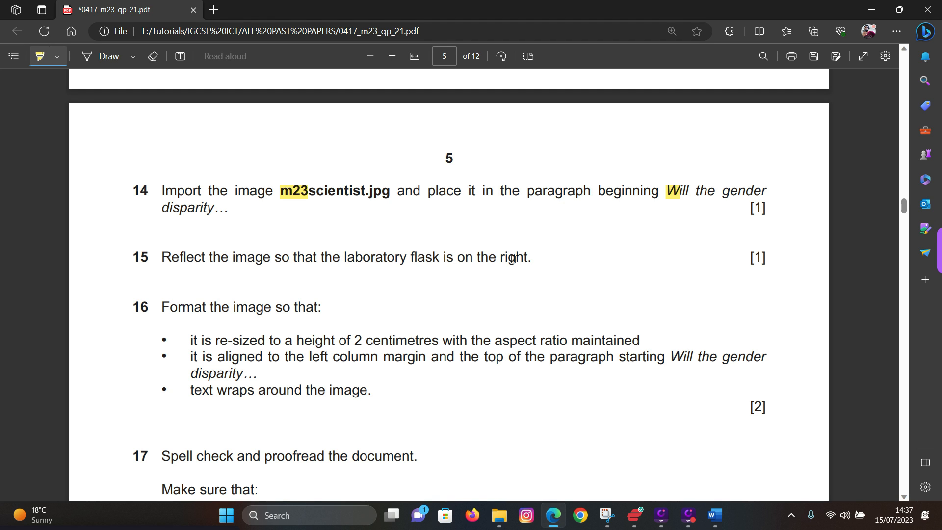
pyautogui.click(715, 515)
pyautogui.click(771, 473)
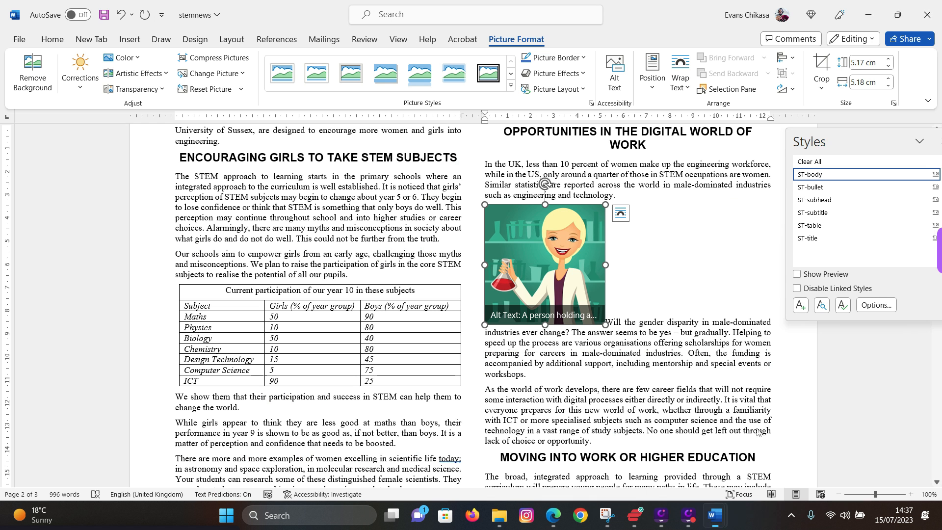
pyautogui.click(792, 91)
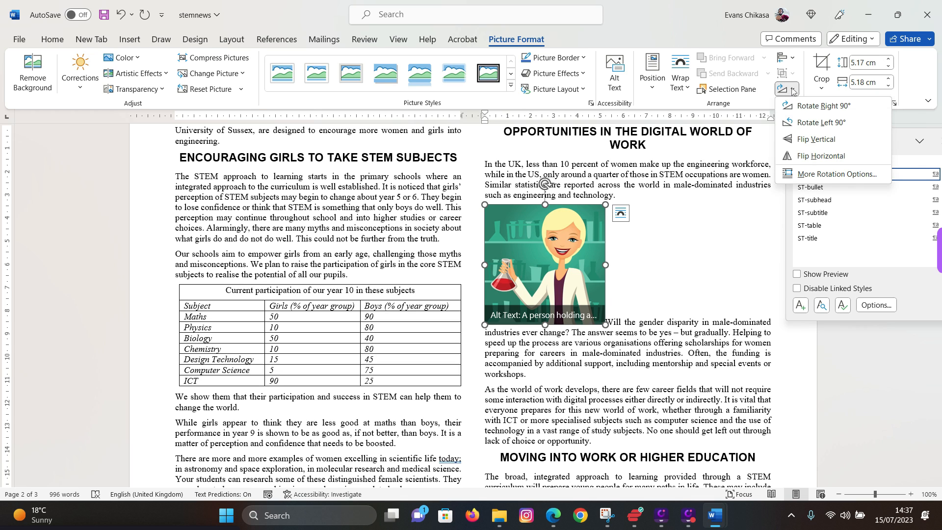
pyautogui.click(807, 157)
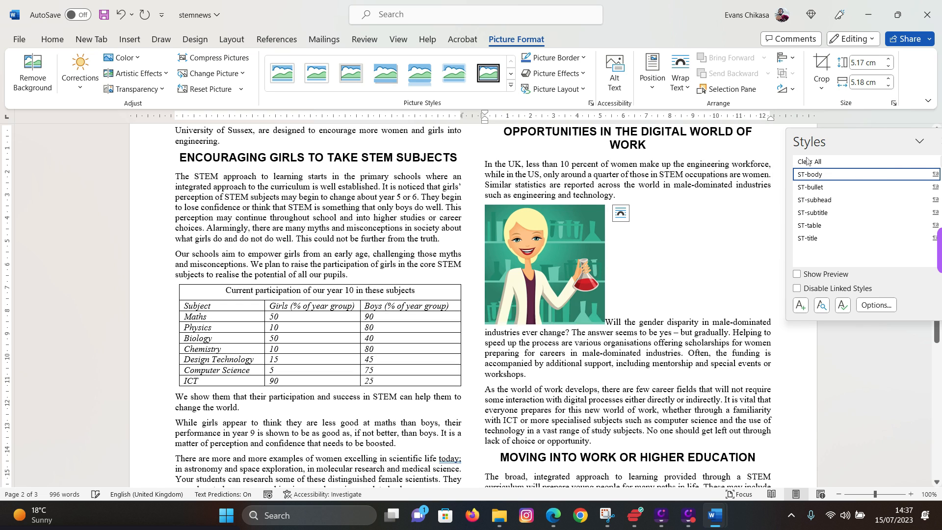
pyautogui.click(553, 515)
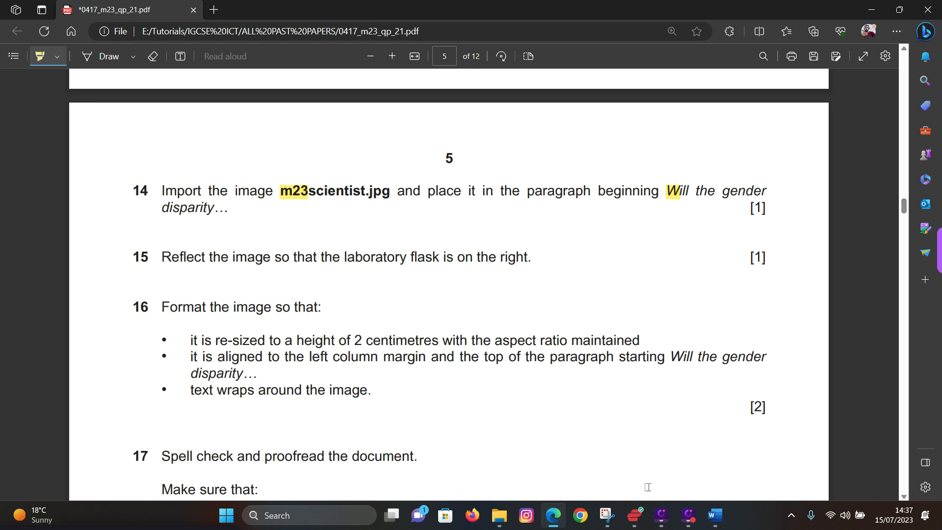
# - Open the picture's Size and Position settings and highlight the exam's 2 cm height requirement
pyautogui.moveTo(716, 515)
pyautogui.click(786, 463)
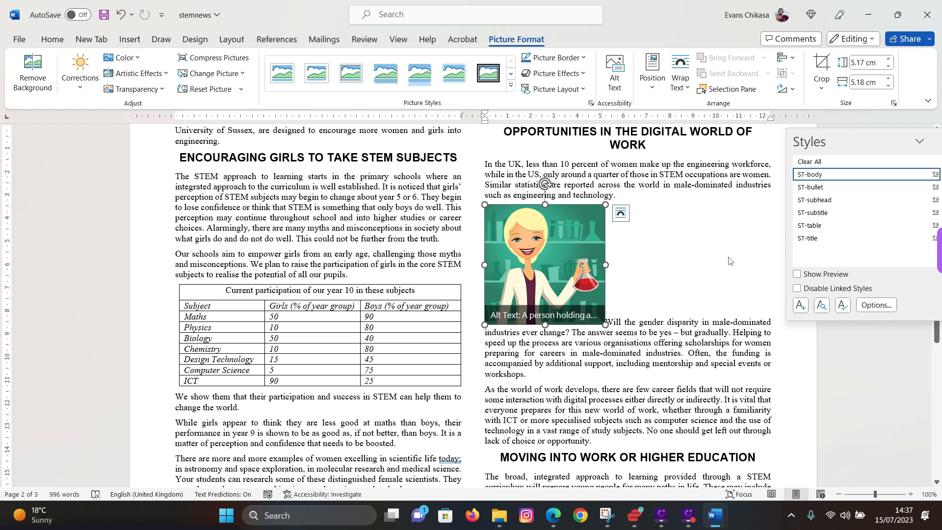
pyautogui.rightClick(571, 233)
pyautogui.click(614, 472)
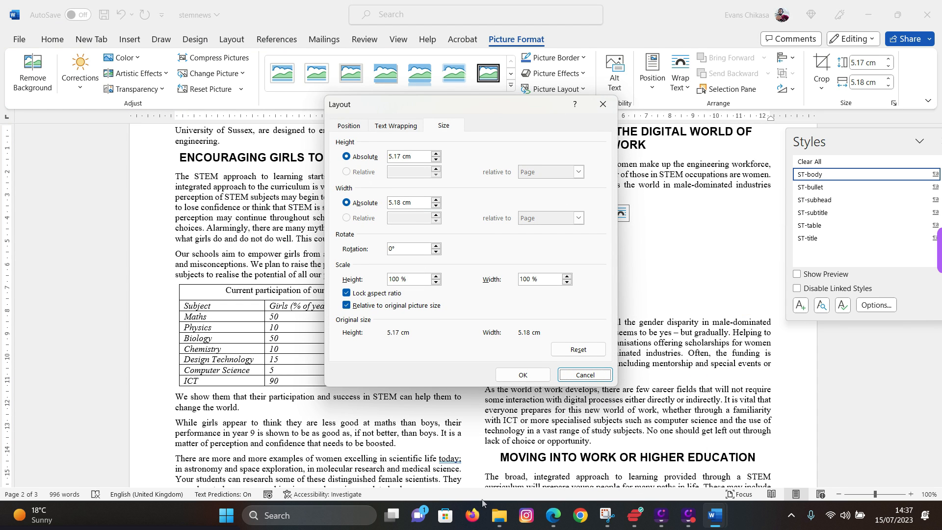
pyautogui.click(550, 514)
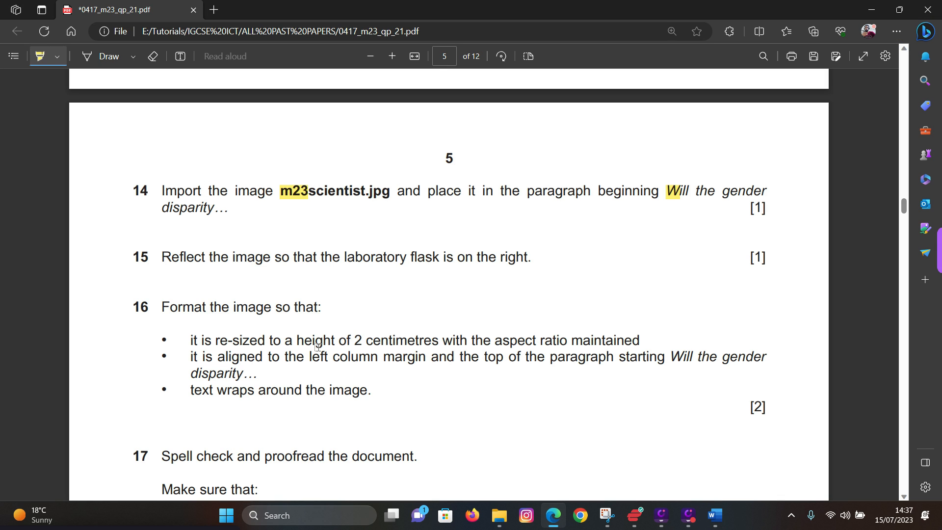
pyautogui.moveTo(323, 342); pyautogui.dragTo(438, 342)
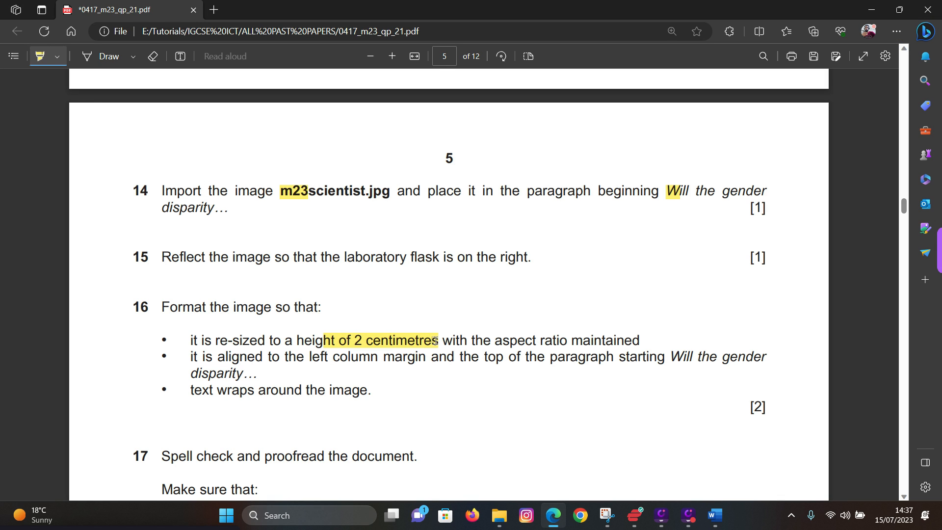
# - Set the picture height to 2 cm with aspect ratio locked
pyautogui.moveTo(717, 521)
pyautogui.click(765, 472)
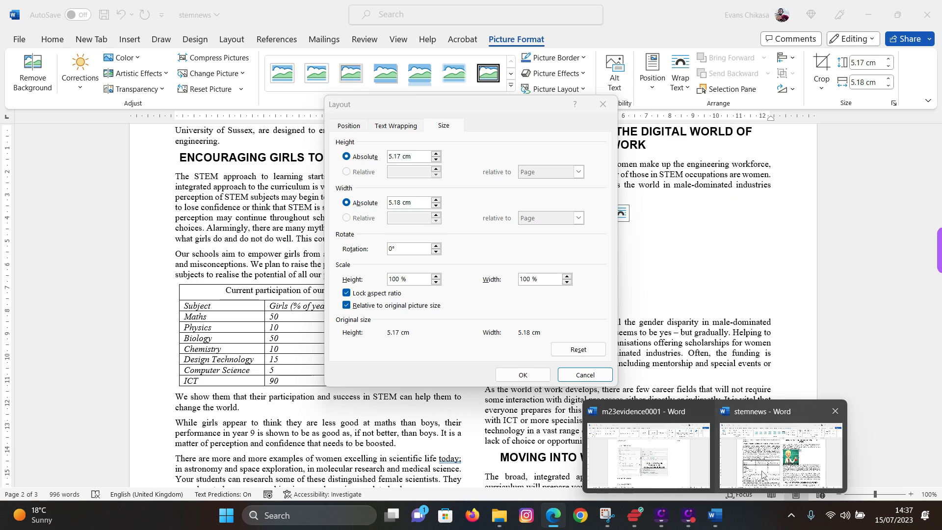
pyautogui.doubleClick(403, 155)
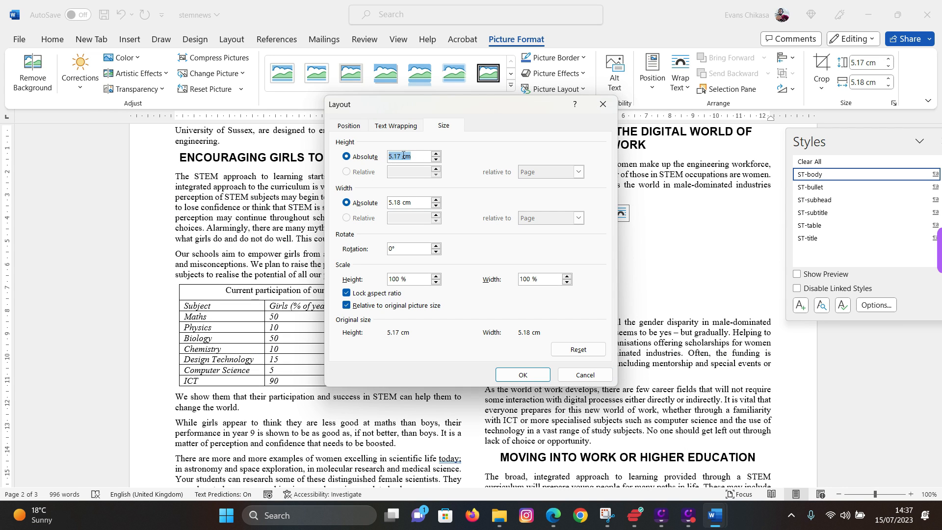
pyautogui.write('2')
pyautogui.click(518, 376)
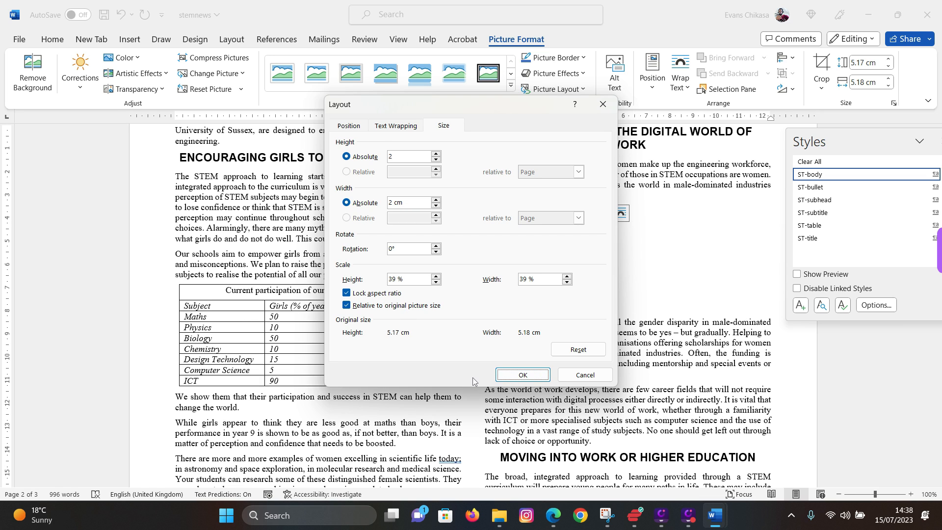
pyautogui.click(522, 375)
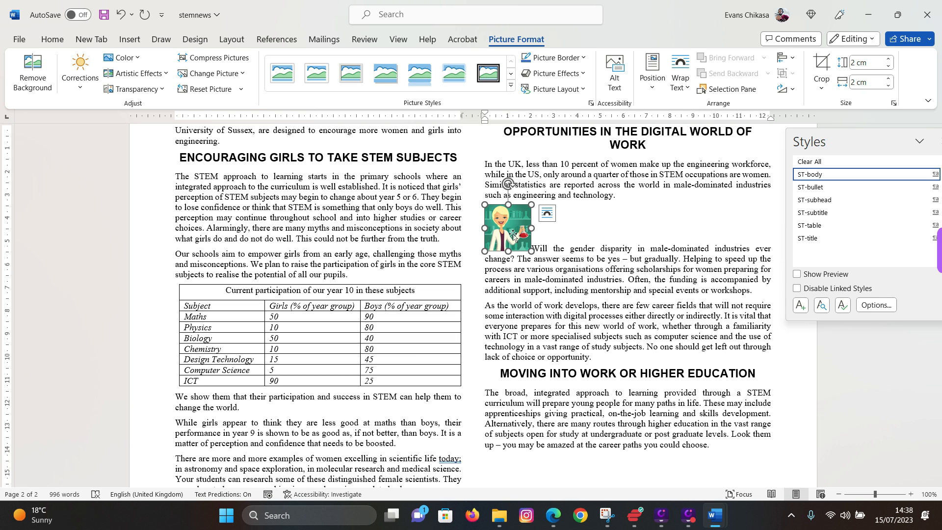
# - Undo the resize and set the picture height to 2 cm with Lock aspect ratio unticked
pyautogui.hotkey('ctrl', 'z')
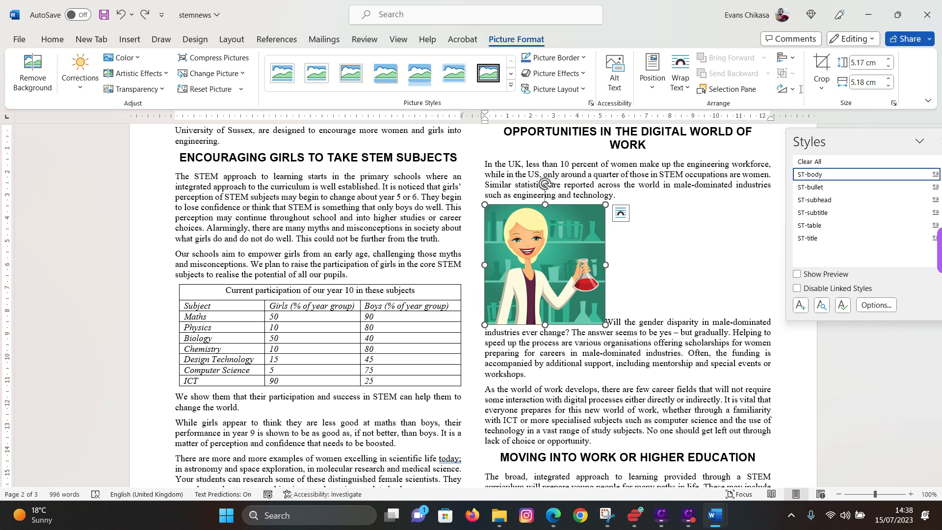
pyautogui.rightClick(562, 237)
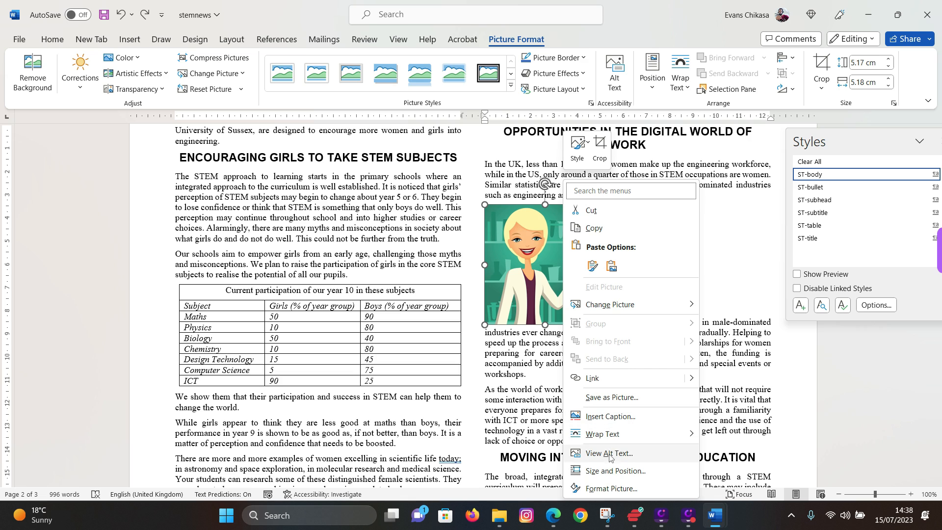
pyautogui.click(613, 471)
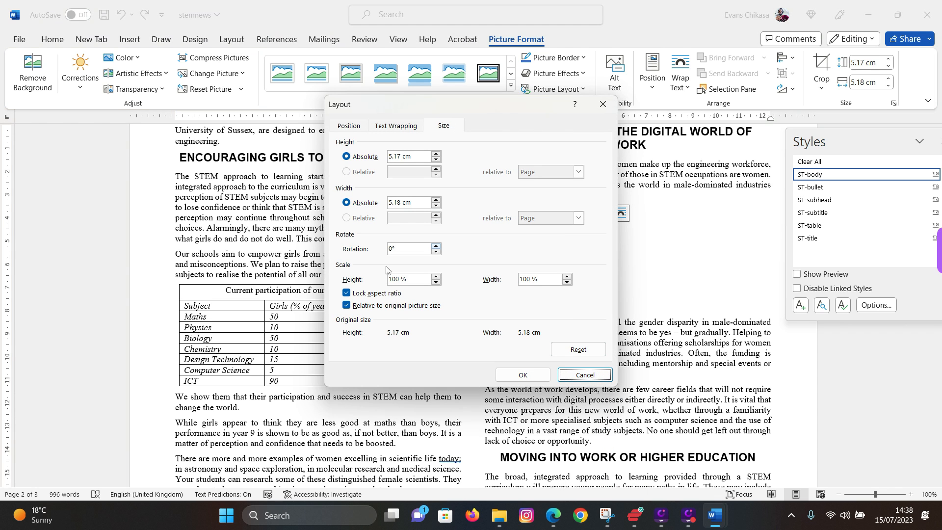
pyautogui.click(421, 157)
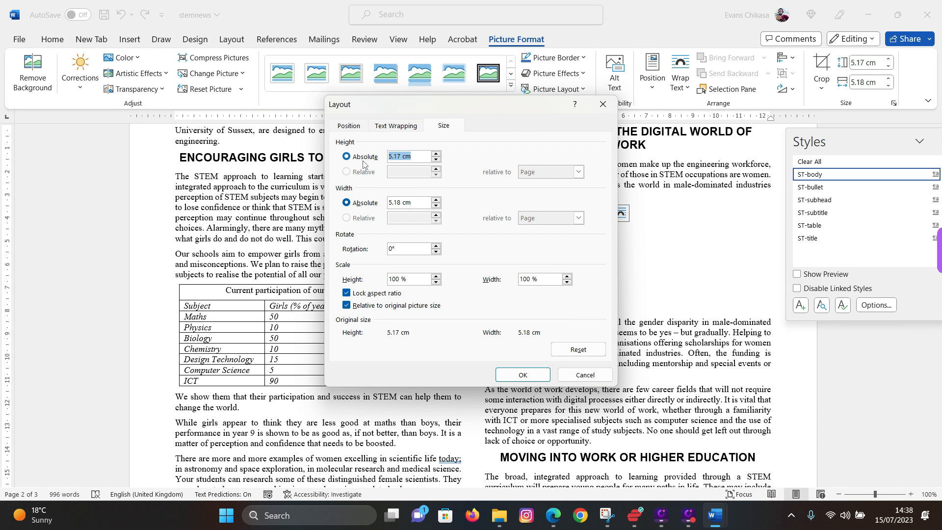
pyautogui.write('2')
pyautogui.click(346, 293)
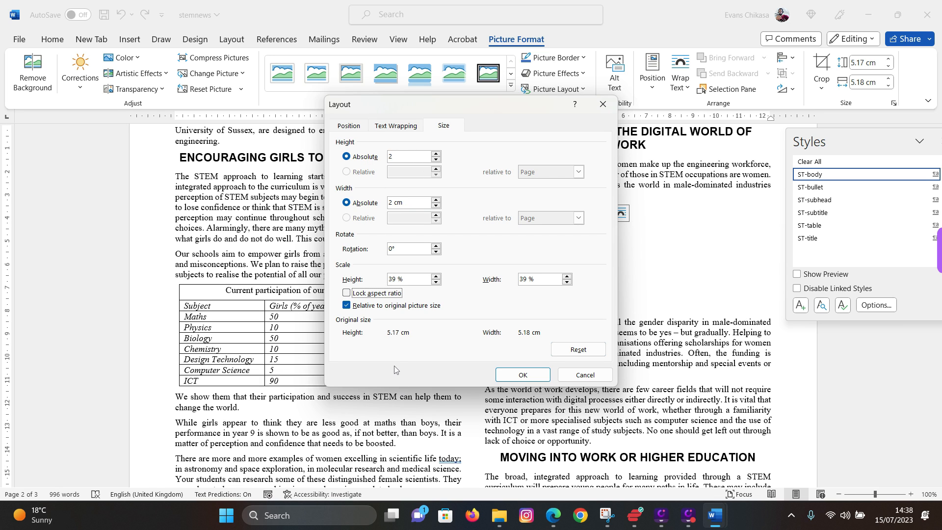
pyautogui.click(510, 378)
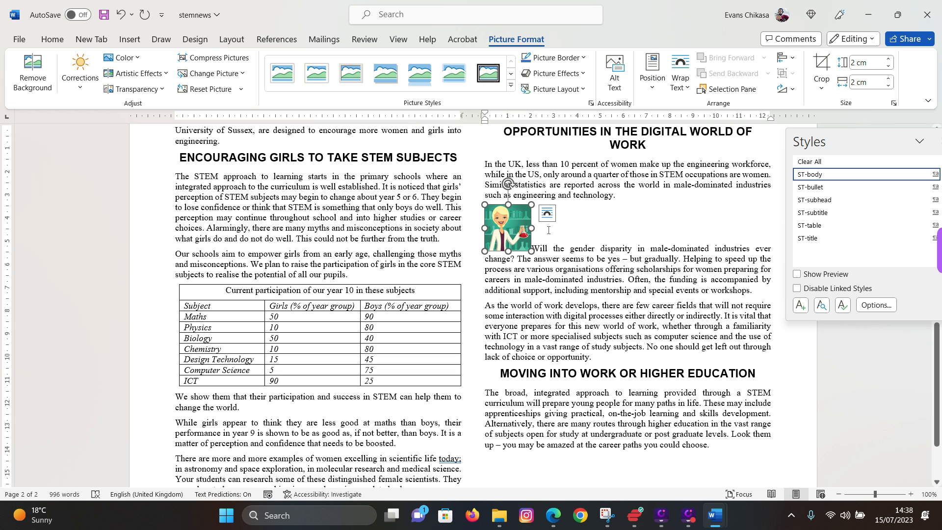
# - Review the new size, undo it, and retry the 2 cm height before discarding changes
pyautogui.rightClick(511, 224)
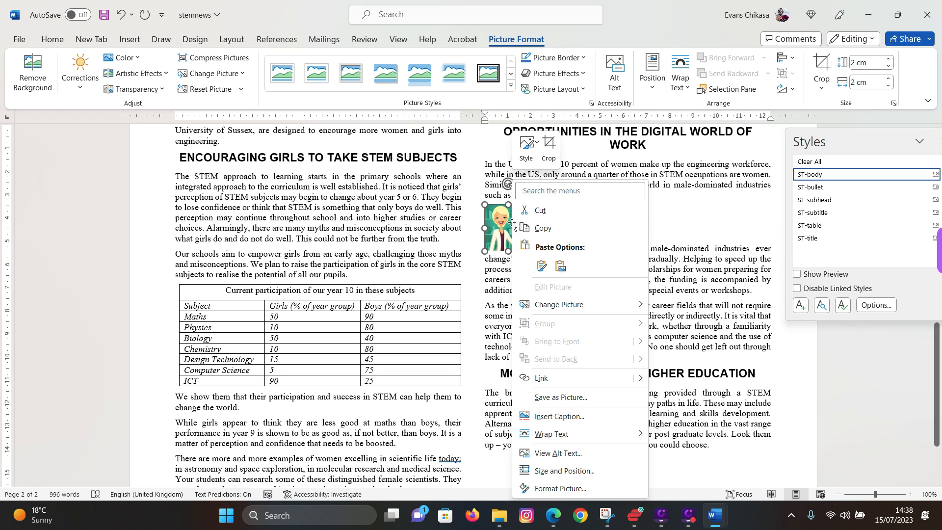
pyautogui.click(557, 472)
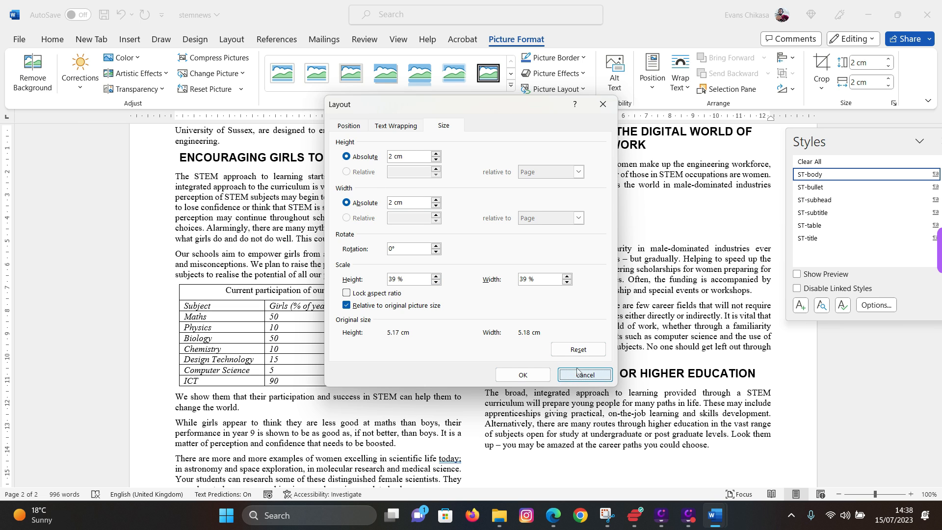
pyautogui.click(561, 376)
pyautogui.hotkey('ctrl', 'z')
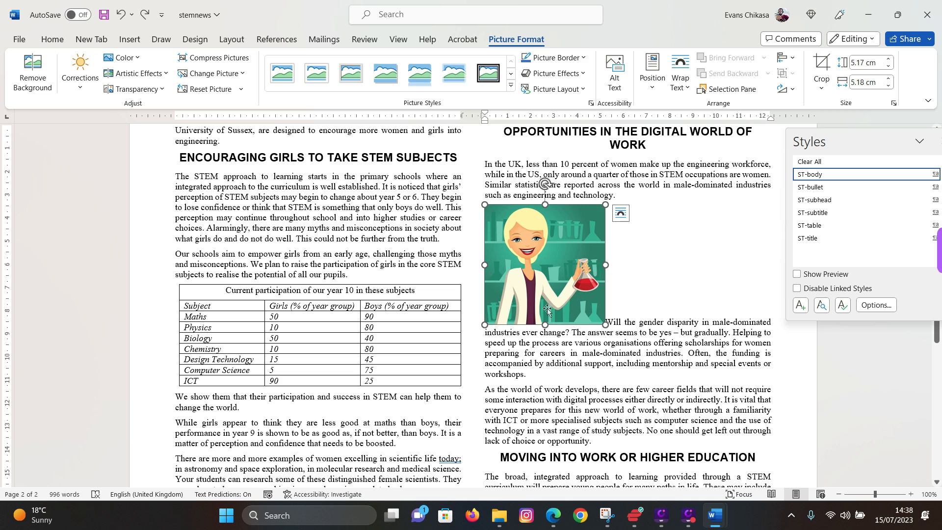
pyautogui.rightClick(539, 180)
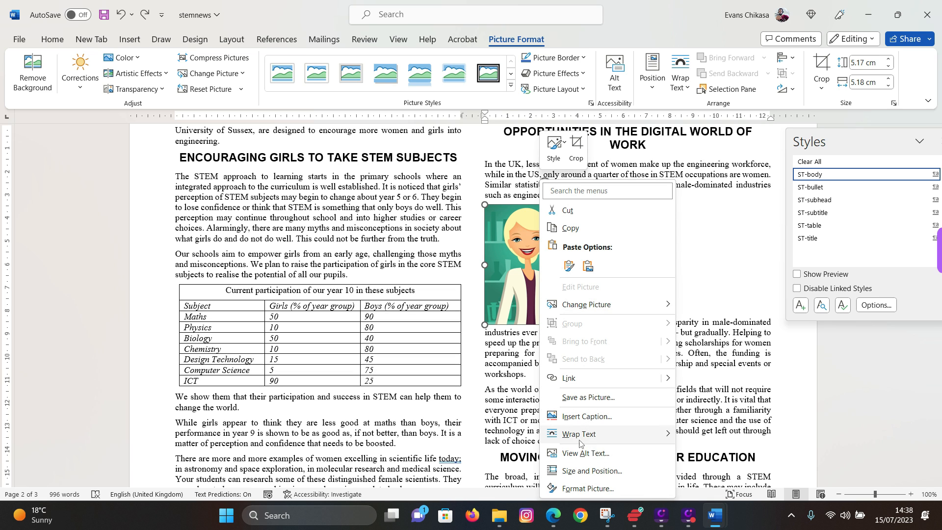
pyautogui.click(592, 471)
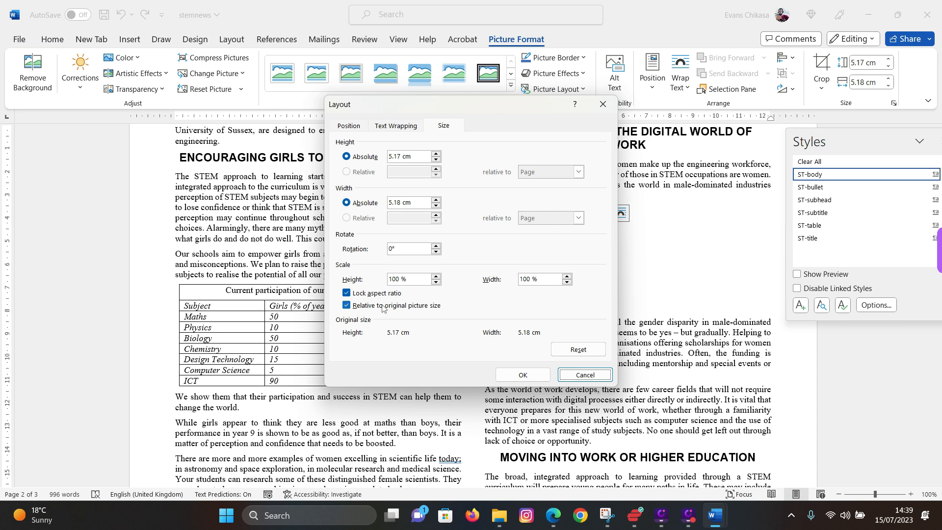
pyautogui.click(353, 155)
pyautogui.write('2')
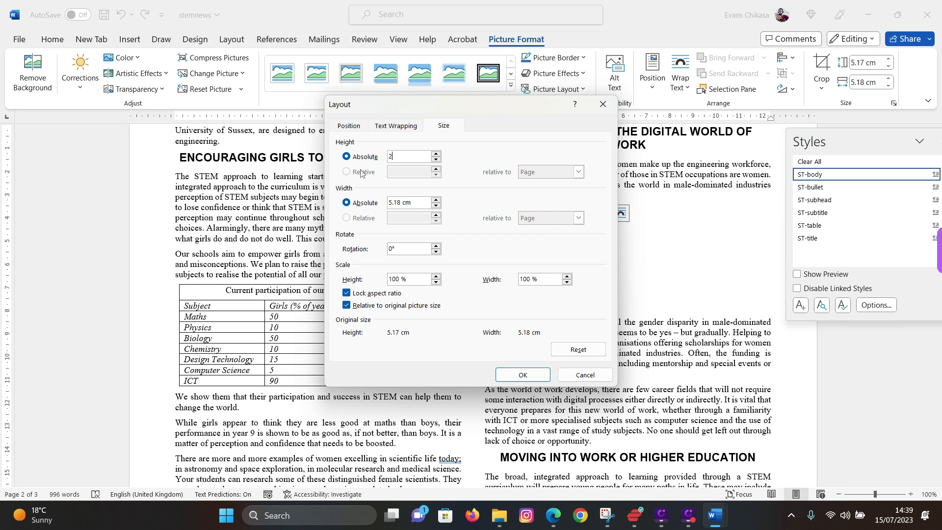
pyautogui.click(346, 292)
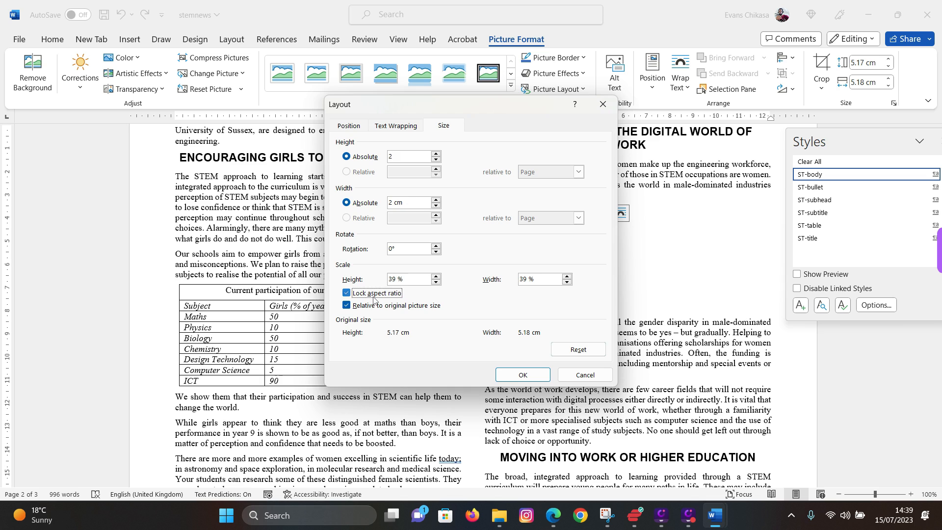
pyautogui.click(410, 205)
pyautogui.click(569, 377)
# - Untick Lock aspect ratio and set height to 2 cm, keeping width at 5.18 cm
pyautogui.rightClick(536, 254)
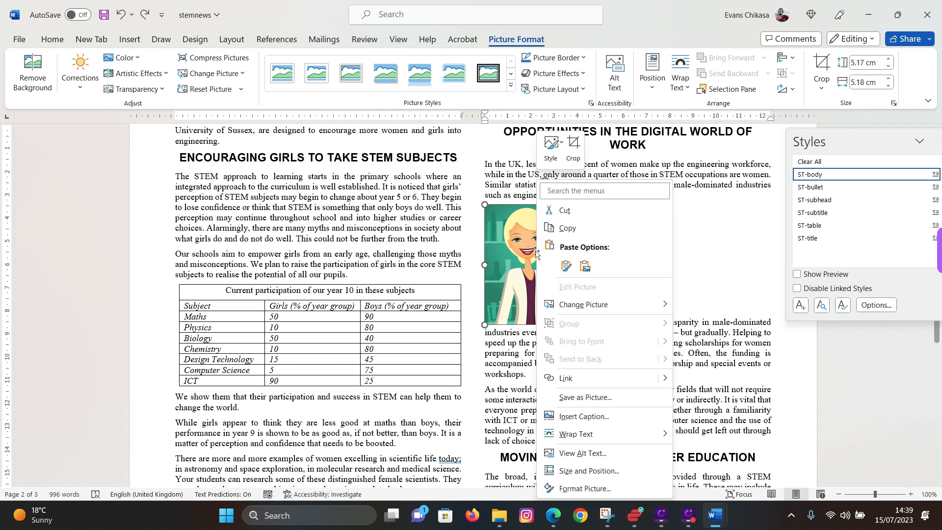
pyautogui.click(569, 471)
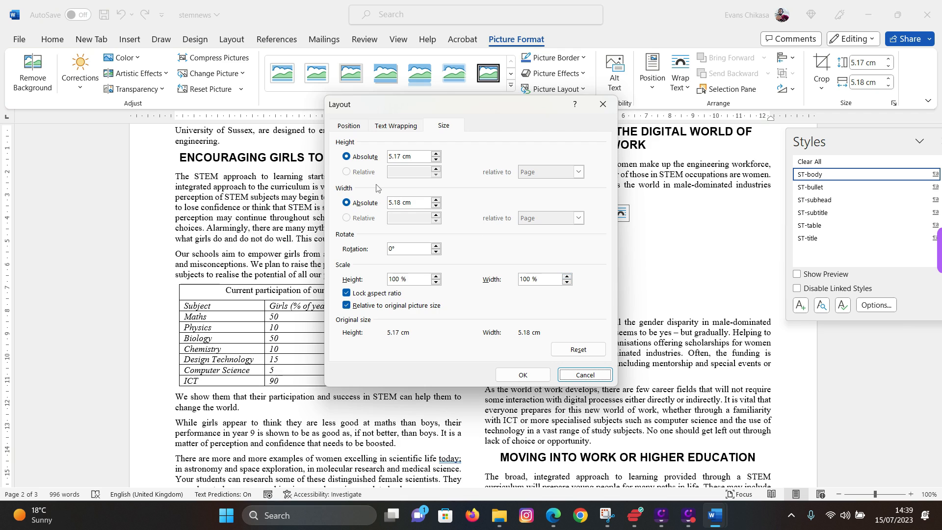
pyautogui.click(347, 294)
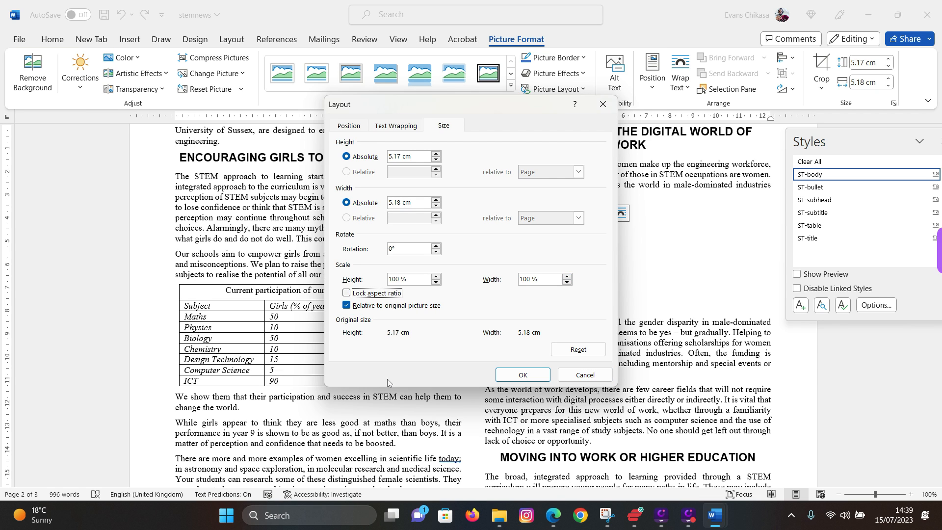
pyautogui.click(420, 158)
pyautogui.moveTo(420, 158); pyautogui.dragTo(347, 153)
pyautogui.write('2')
pyautogui.moveTo(409, 203); pyautogui.dragTo(371, 202)
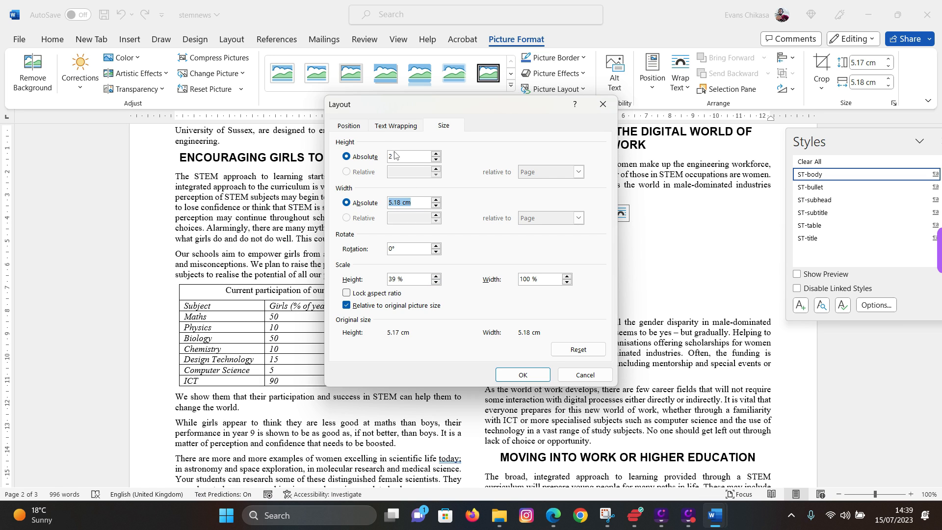
pyautogui.moveTo(398, 154); pyautogui.dragTo(383, 154)
pyautogui.click(520, 380)
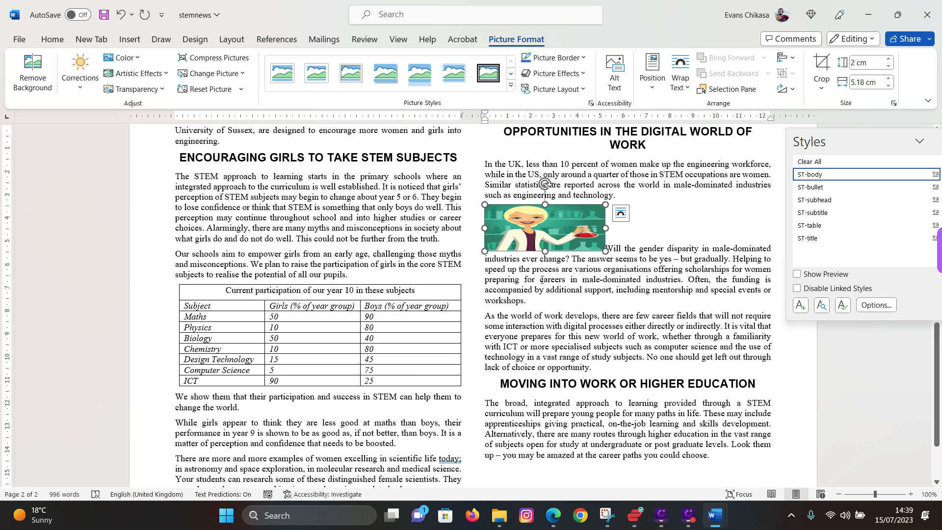
# - Undo the stretched resize and set the picture to 2 cm high with proportions locked
pyautogui.click(559, 230)
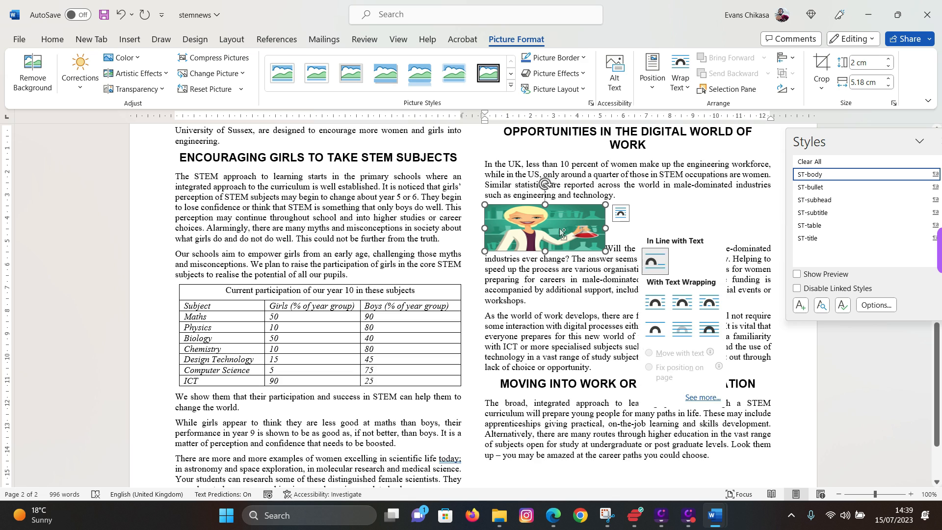
pyautogui.rightClick(560, 230)
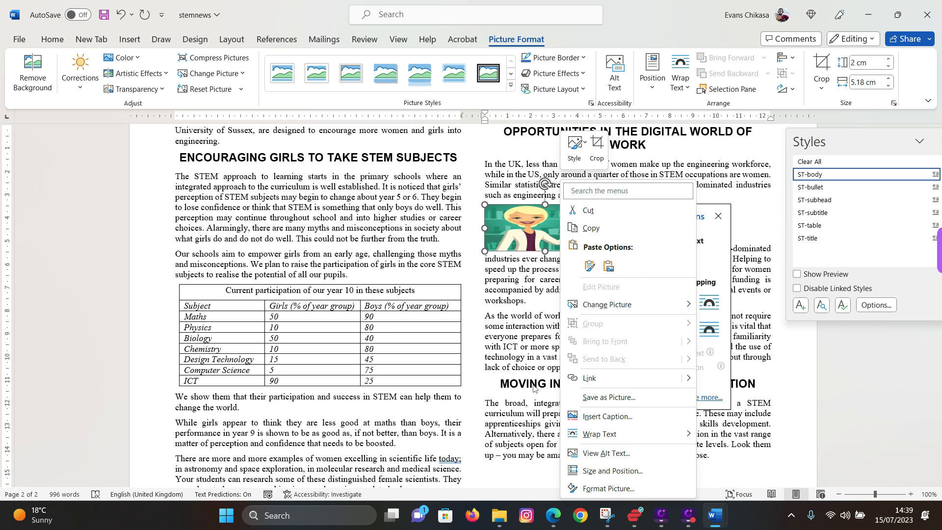
pyautogui.click(517, 236)
pyautogui.hotkey('ctrl', 'z')
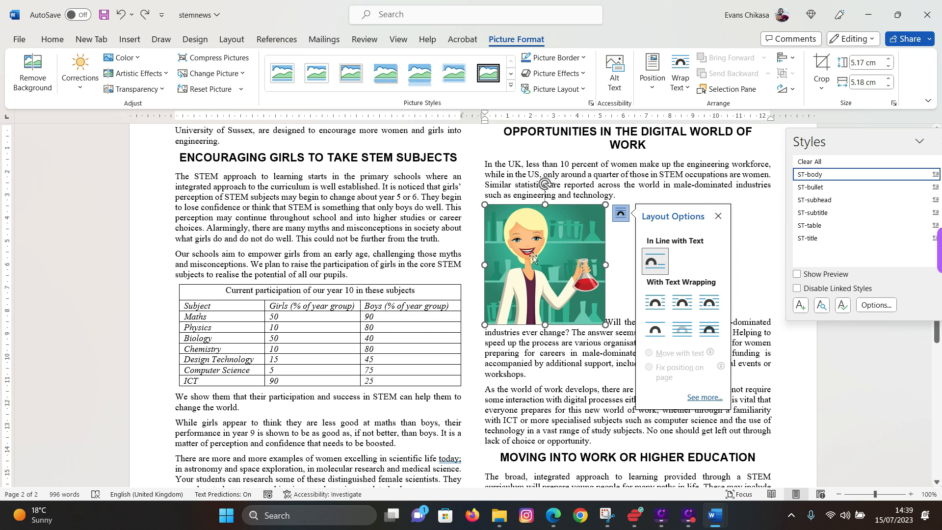
pyautogui.rightClick(534, 259)
pyautogui.click(586, 471)
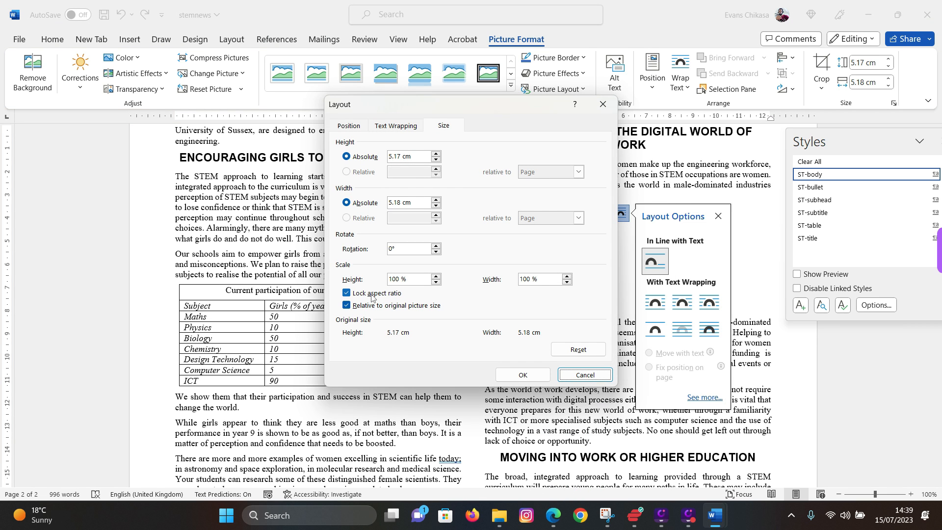
pyautogui.moveTo(413, 157); pyautogui.dragTo(349, 158)
pyautogui.write('2')
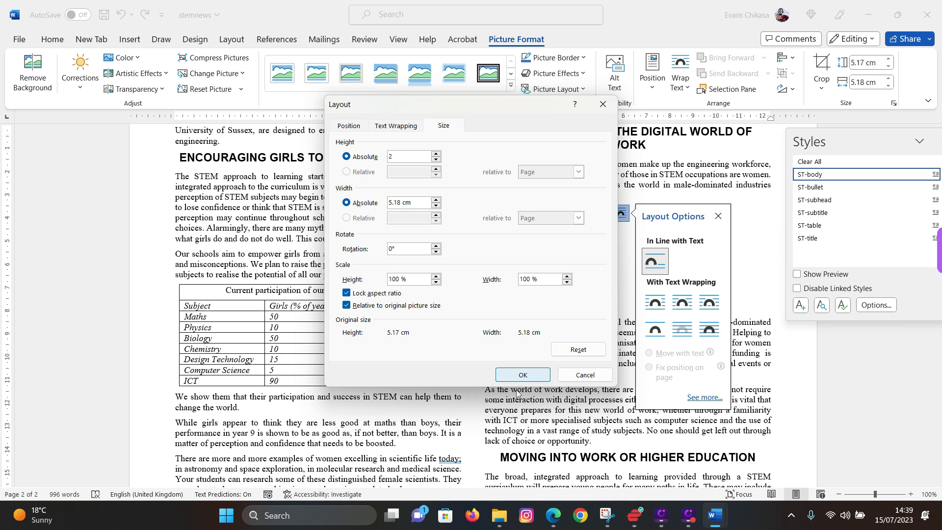
pyautogui.click(530, 376)
pyautogui.click(519, 359)
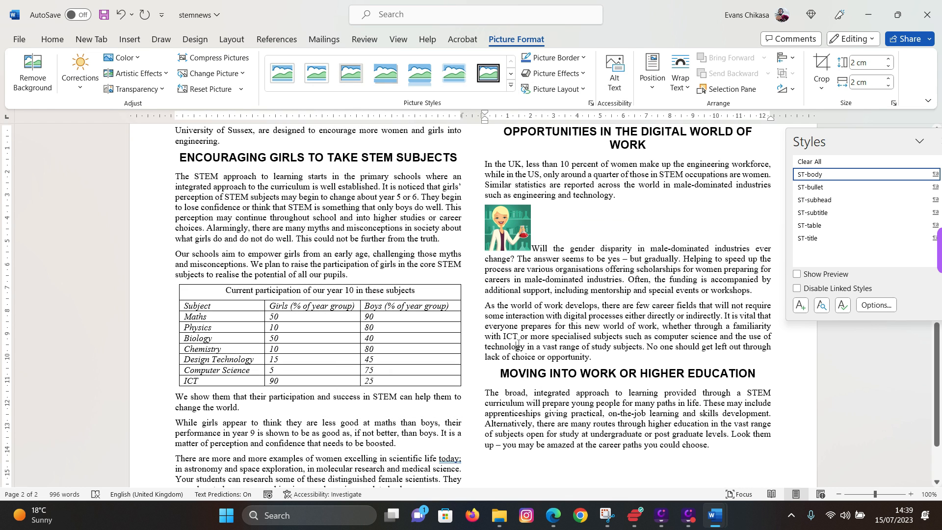
# - Scroll the exam paper to question 16 and highlight 'text wraps around the image'
pyautogui.click(552, 515)
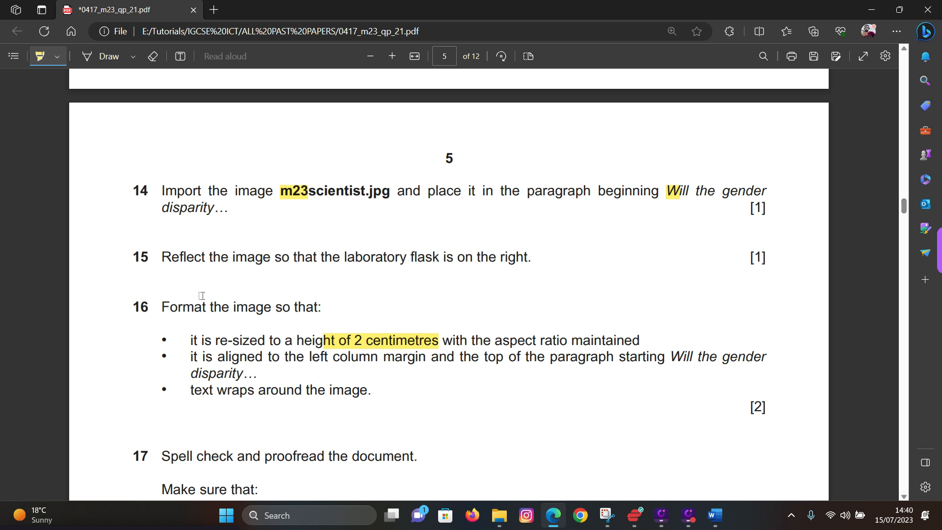
pyautogui.scroll(-1, 329, 388)
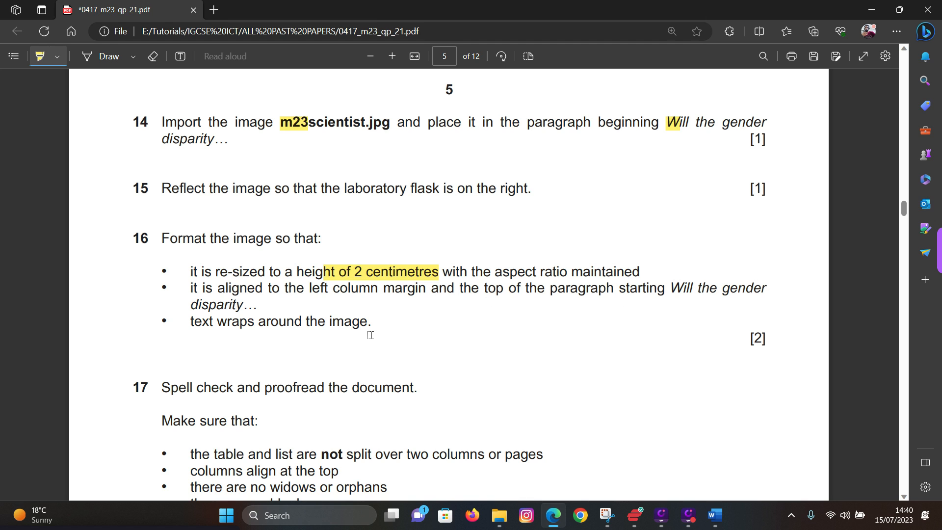
pyautogui.moveTo(716, 515)
pyautogui.moveTo(195, 322); pyautogui.dragTo(360, 322)
# - Set Square text wrapping on the scientist picture
pyautogui.moveTo(716, 515)
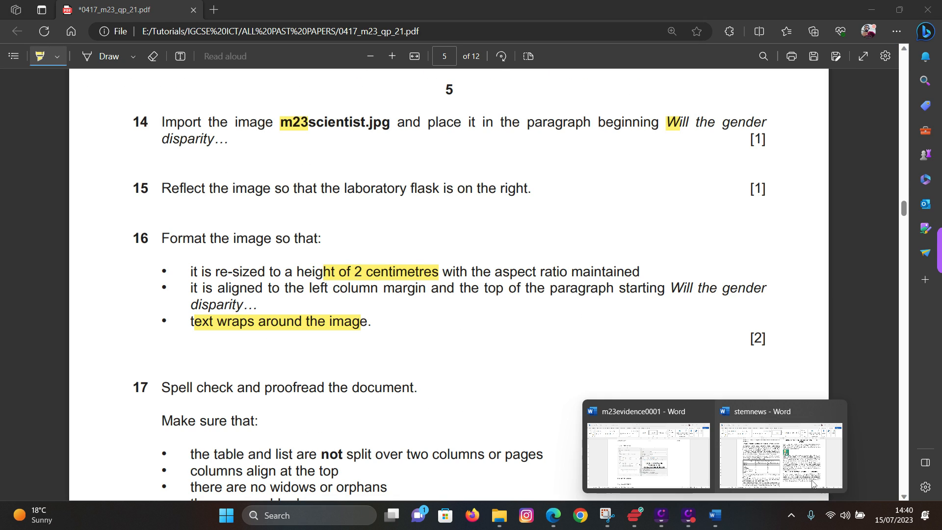
pyautogui.click(811, 483)
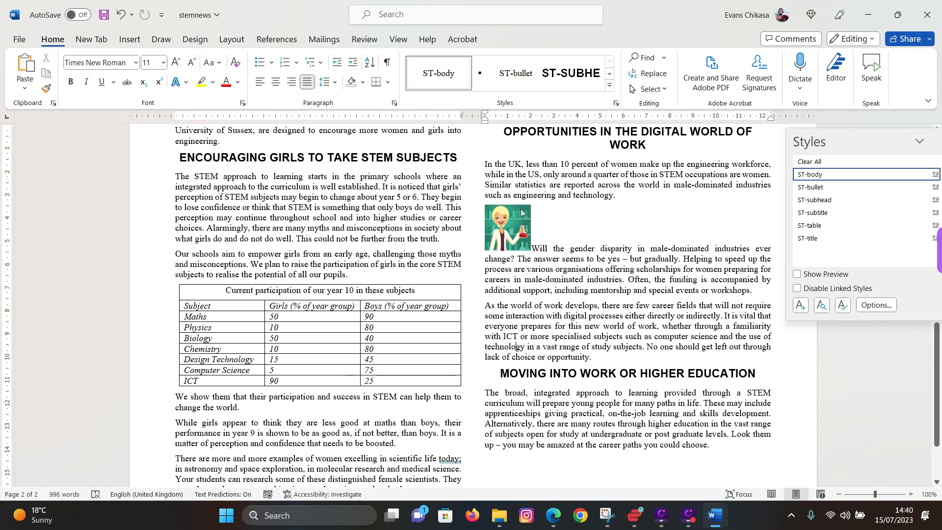
pyautogui.rightClick(523, 245)
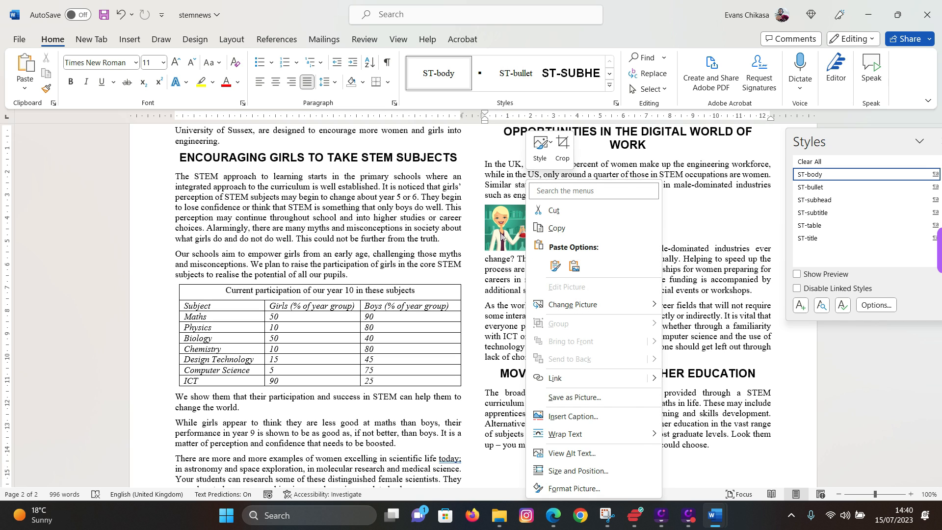
pyautogui.click(501, 235)
pyautogui.rightClick(502, 236)
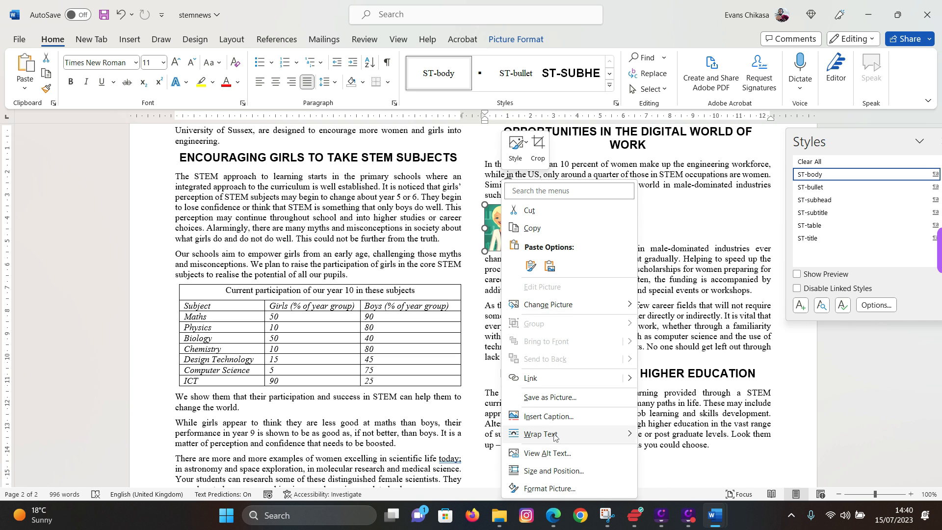
pyautogui.moveTo(554, 435)
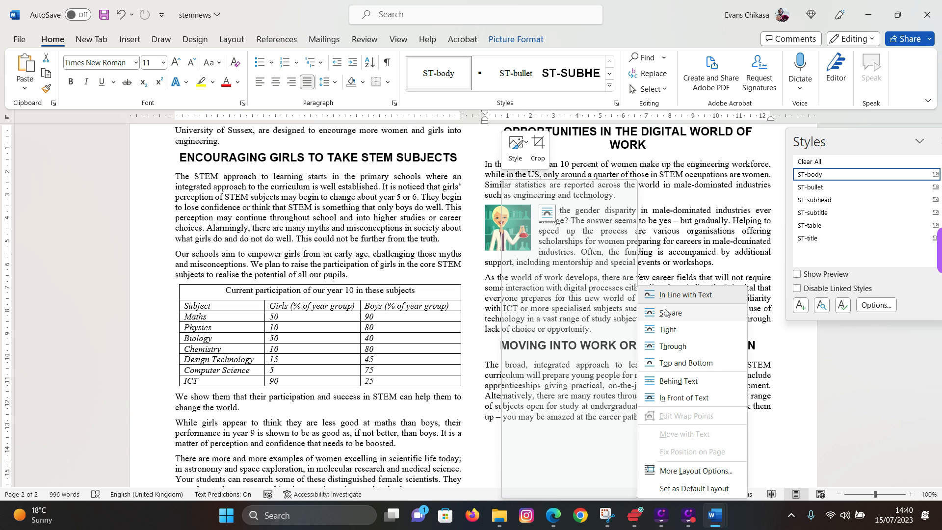
pyautogui.click(666, 312)
pyautogui.click(606, 242)
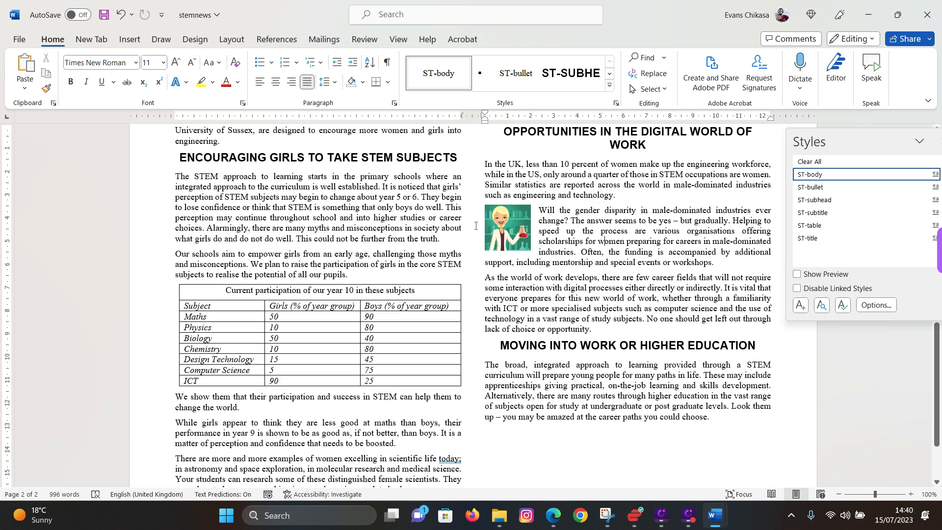
# - Drag the picture to align with the column's left margin and paragraph top
pyautogui.click(509, 224)
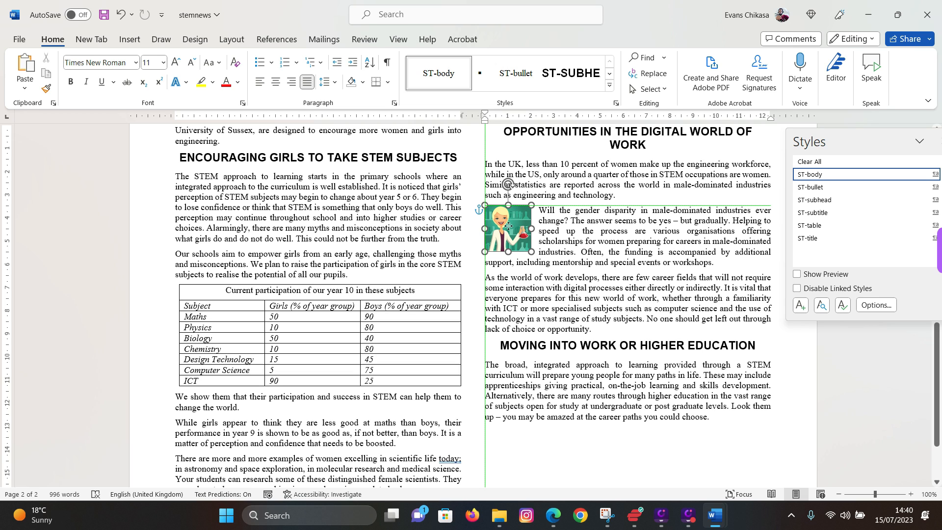
pyautogui.moveTo(509, 226)
pyautogui.mouseDown()
pyautogui.moveTo(632, 280)
pyautogui.moveTo(530, 304)
pyautogui.moveTo(527, 294)
pyautogui.moveTo(453, 280)
pyautogui.moveTo(507, 260)
pyautogui.moveTo(510, 226)
pyautogui.mouseUp()
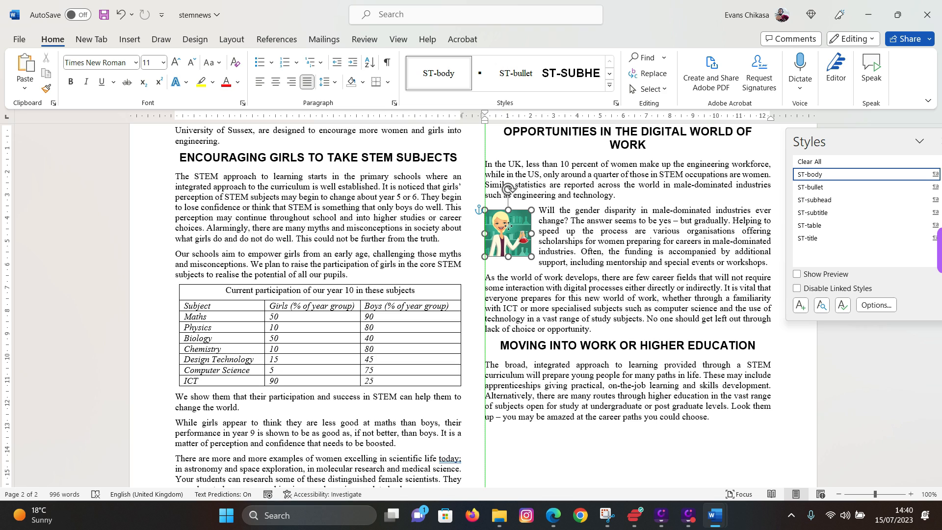
pyautogui.moveTo(508, 226); pyautogui.dragTo(504, 221)
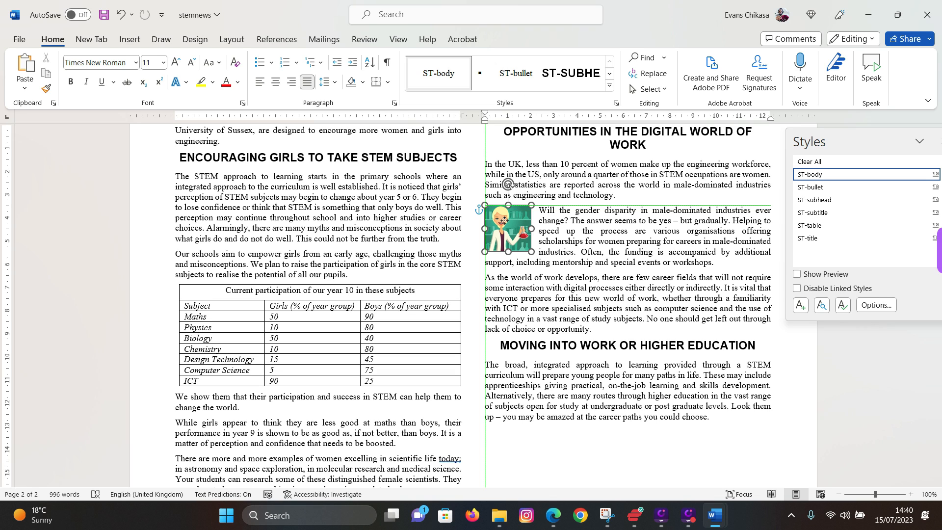
pyautogui.click(620, 278)
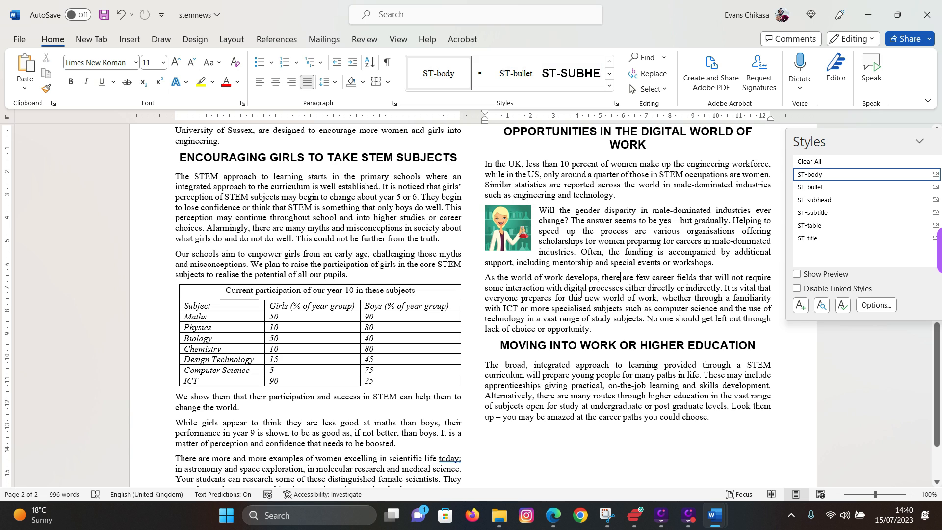
# - Scroll the exam paper to question 17 and highlight 'Spell check and proofread the document.'
pyautogui.click(553, 515)
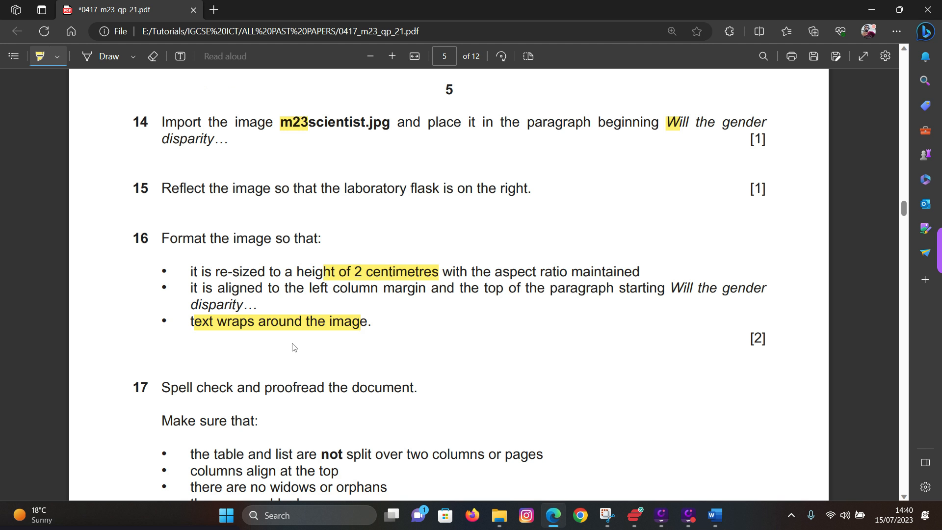
pyautogui.scroll(-1, 288, 338)
pyautogui.scroll(-1, 288, 338)
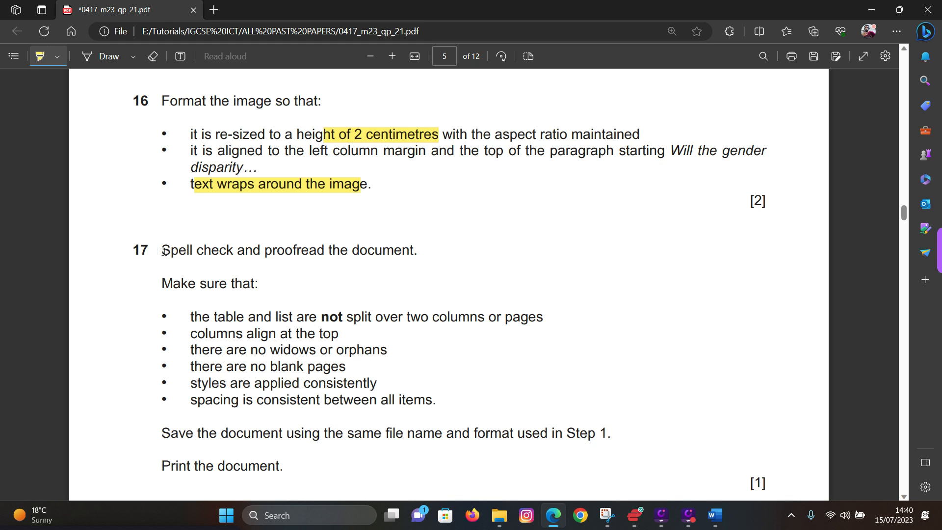
pyautogui.moveTo(162, 250); pyautogui.dragTo(423, 247)
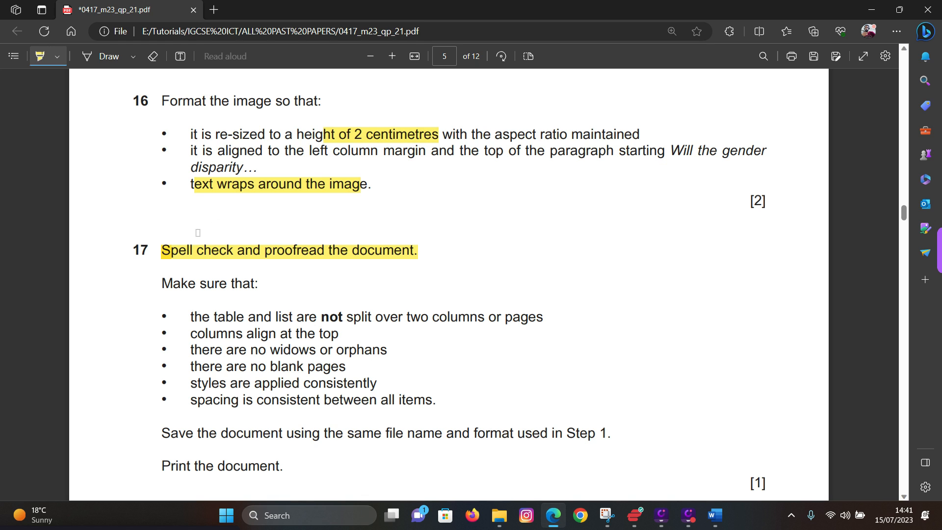
pyautogui.moveTo(183, 318)
pyautogui.mouseDown()
pyautogui.moveTo(414, 309)
pyautogui.moveTo(546, 316)
pyautogui.moveTo(406, 366)
pyautogui.moveTo(430, 398)
pyautogui.moveTo(455, 316)
pyautogui.moveTo(188, 318)
pyautogui.mouseUp()
# - In stemnews, delete the extra 'n' so 'Tawaran' reads 'Tawara'
pyautogui.moveTo(714, 515)
pyautogui.click(756, 486)
pyautogui.scroll(5, 469, 329)
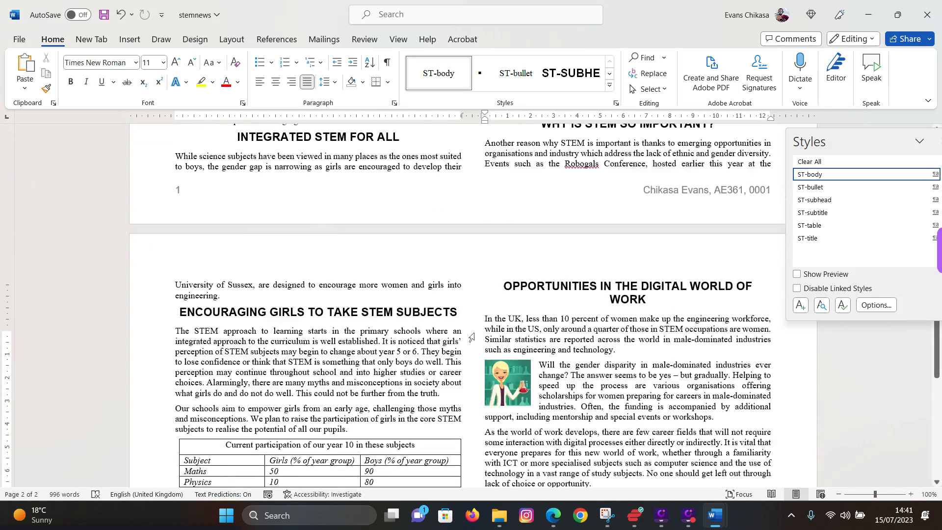
pyautogui.scroll(8, 469, 329)
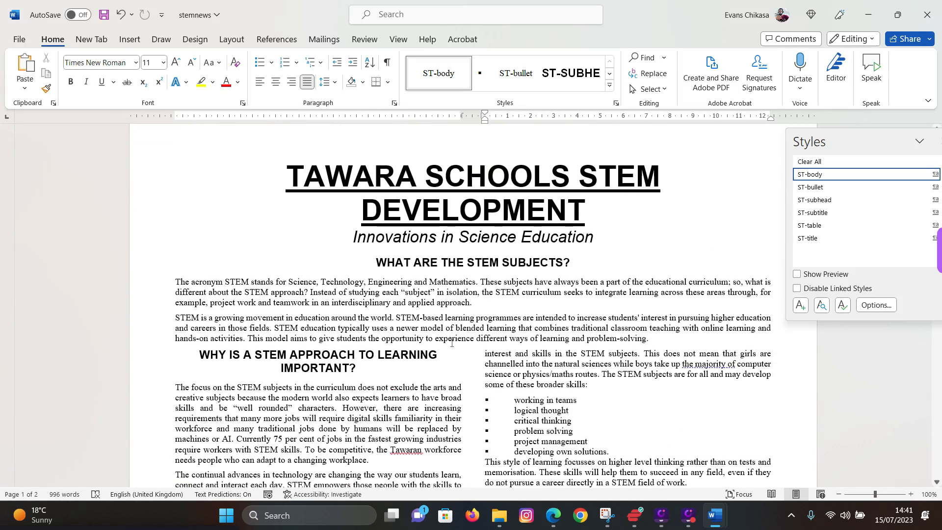
pyautogui.scroll(-1, 452, 343)
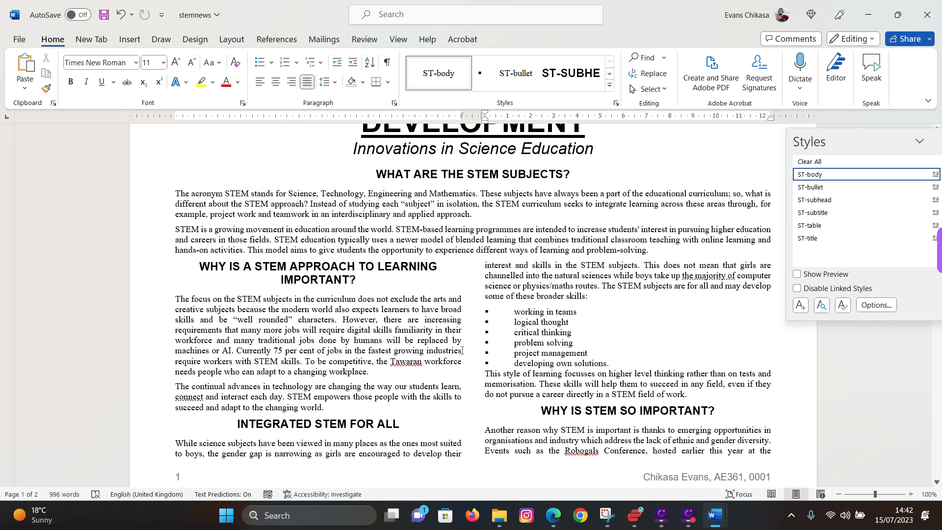
pyautogui.doubleClick(409, 359)
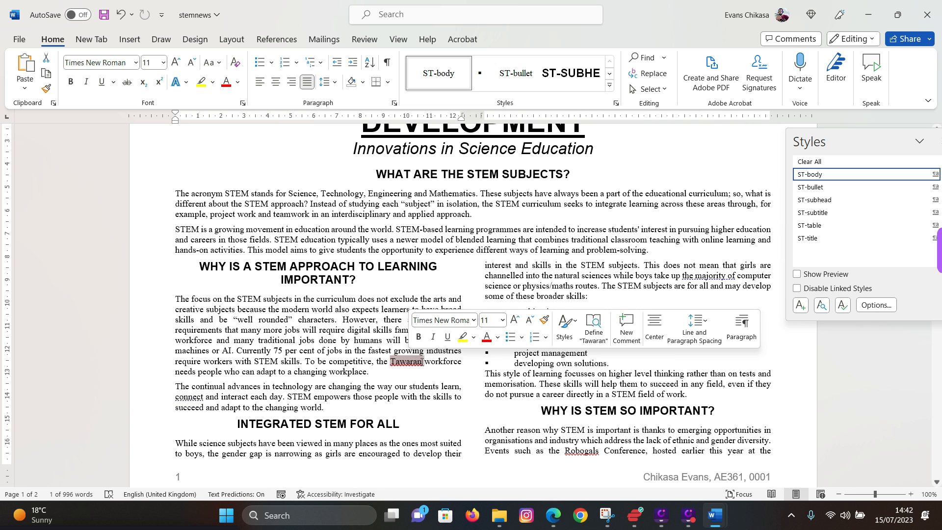
pyautogui.click(421, 361)
pyautogui.scroll(3, 437, 391)
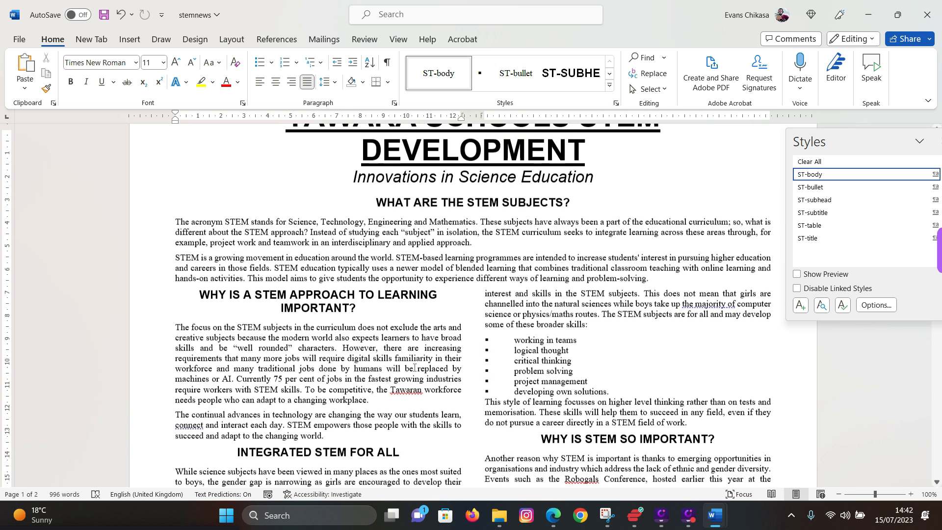
pyautogui.scroll(-3, 439, 252)
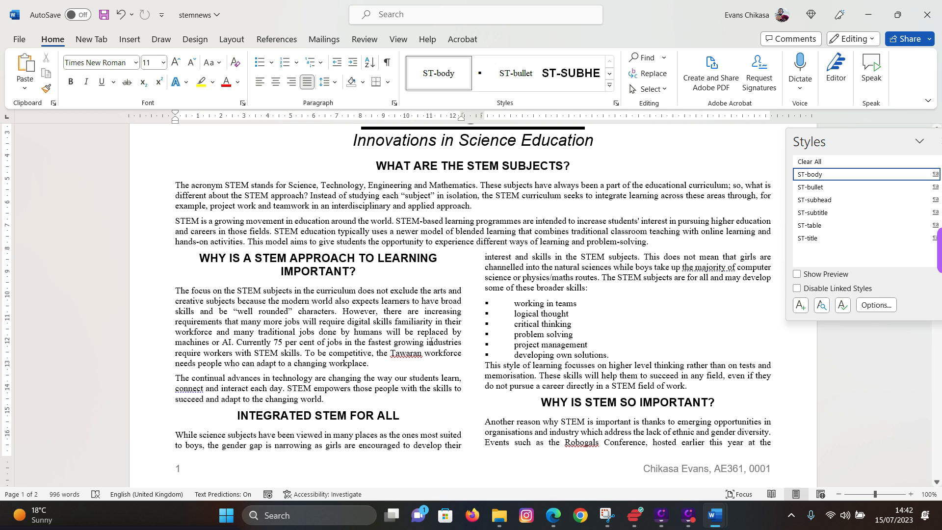
pyautogui.press('BackSpace')
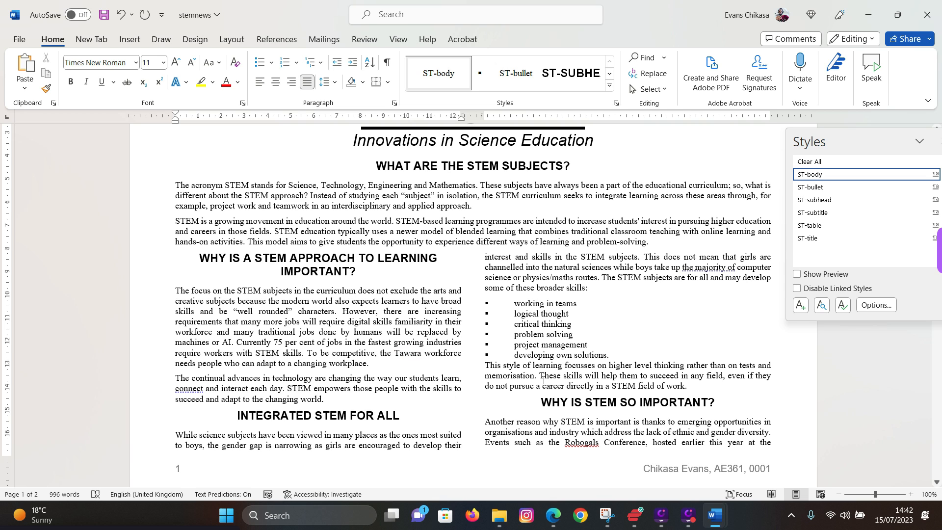
# - Select the flagged word 'Robogals' to check its spelling, then deselect it
pyautogui.scroll(-2, 601, 388)
pyautogui.doubleClick(593, 383)
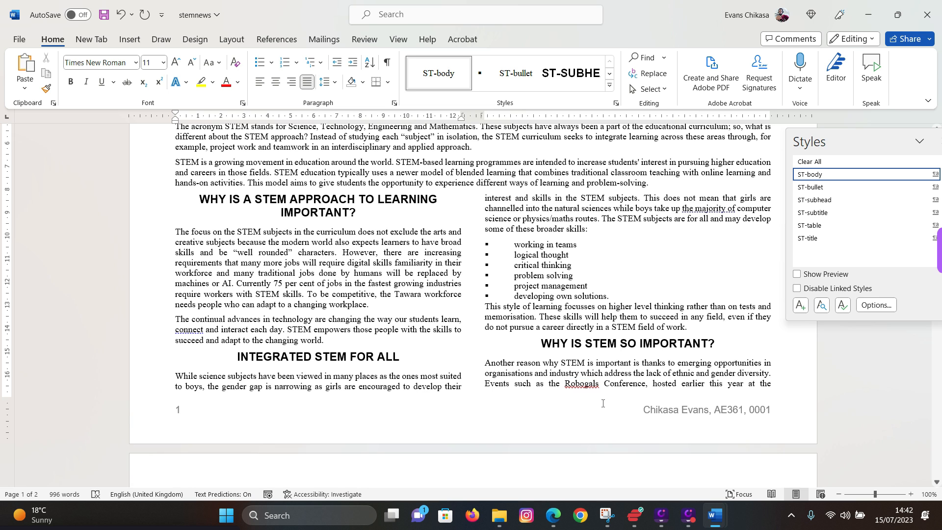
pyautogui.scroll(-1, 588, 388)
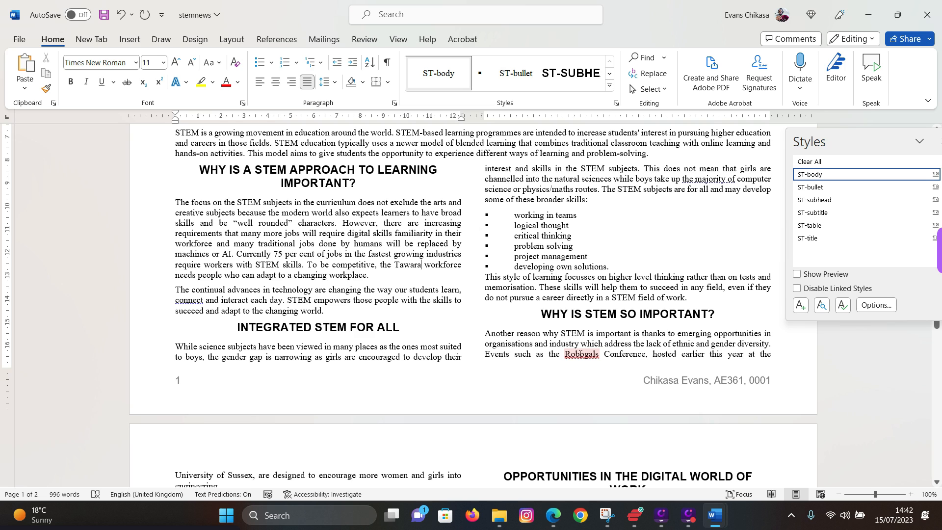
pyautogui.doubleClick(582, 354)
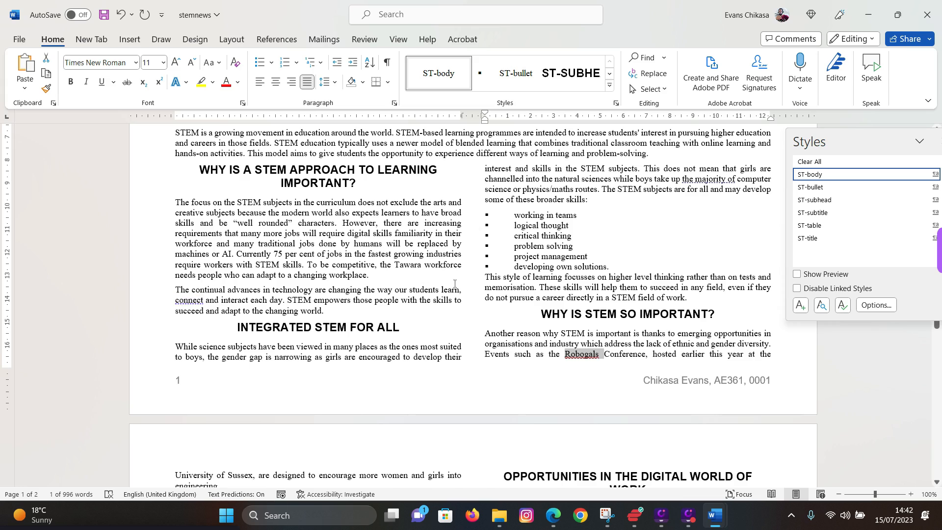
pyautogui.scroll(-10, 454, 284)
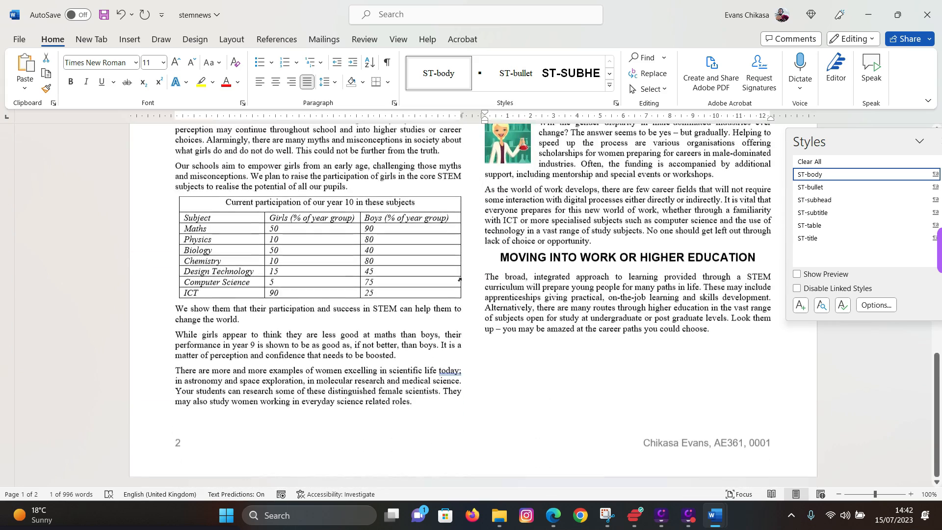
pyautogui.scroll(8, 459, 279)
pyautogui.scroll(-5, 461, 468)
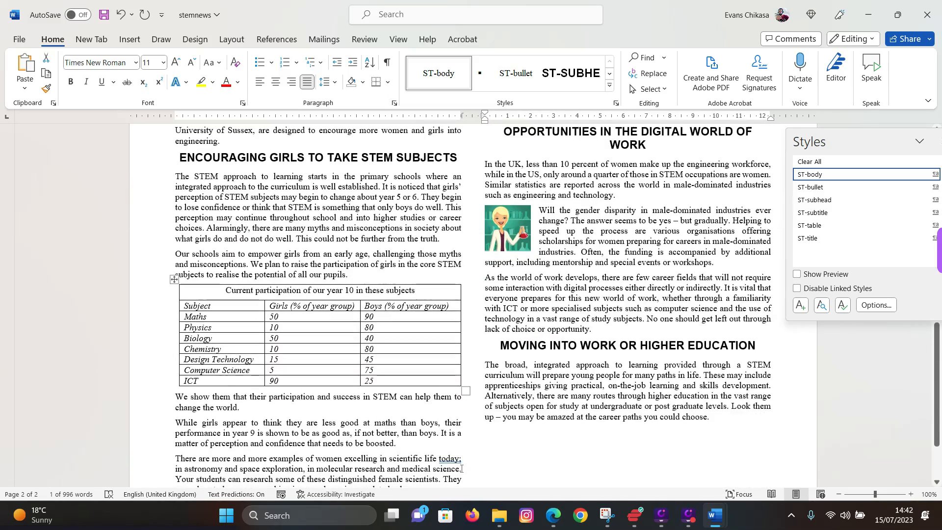
pyautogui.scroll(12, 461, 468)
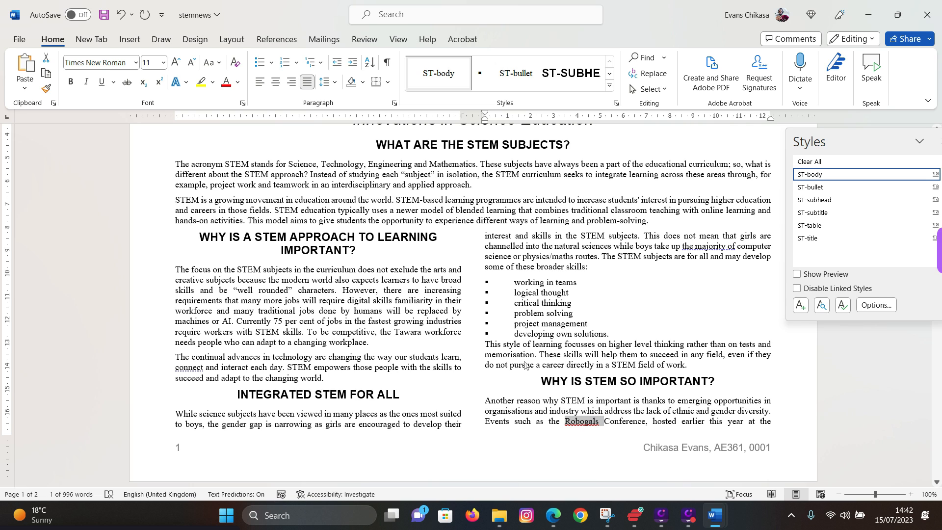
pyautogui.click(523, 325)
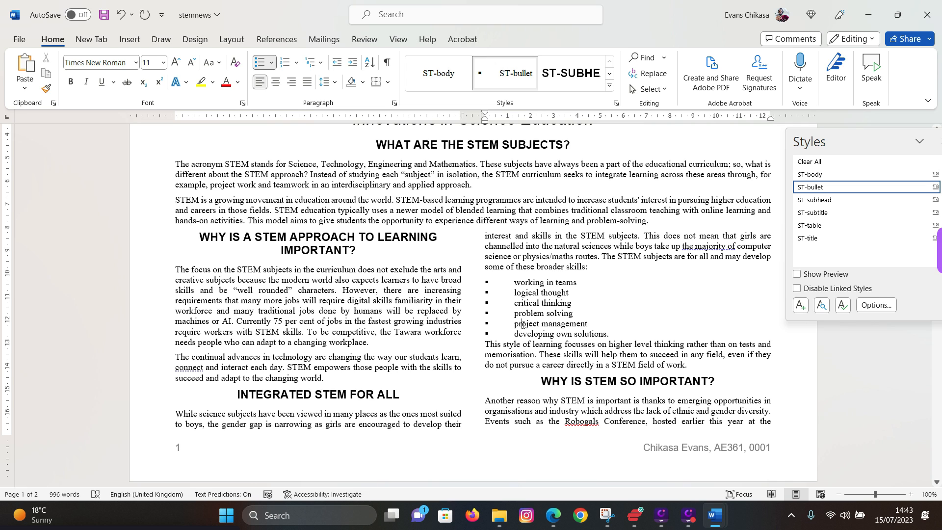
# - Search the document for 'Robo' and select the matching word Robogals
pyautogui.hotkey('ctrl', 'f')
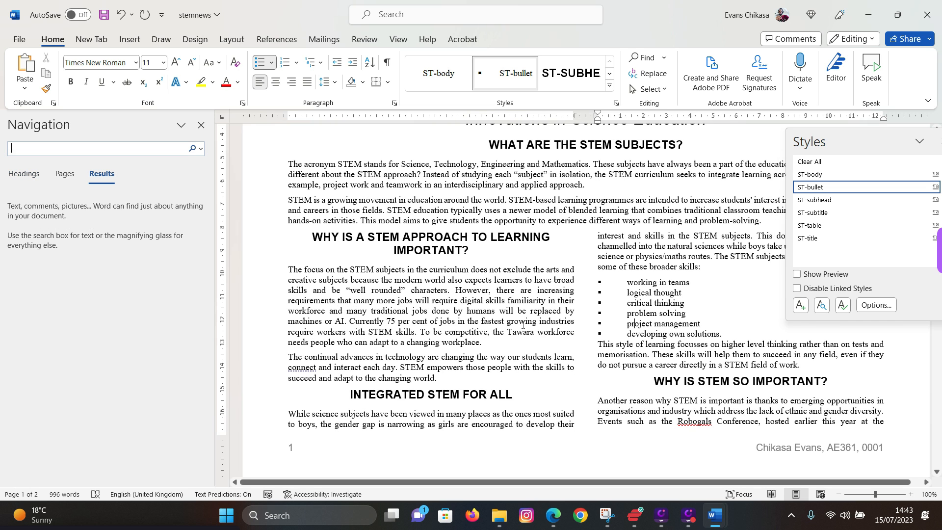
pyautogui.write('Robo')
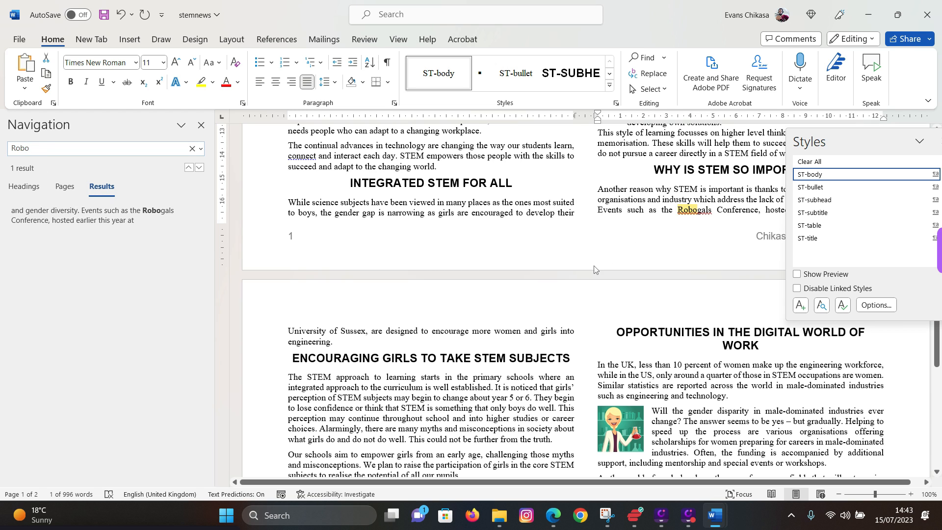
pyautogui.scroll(6, 594, 269)
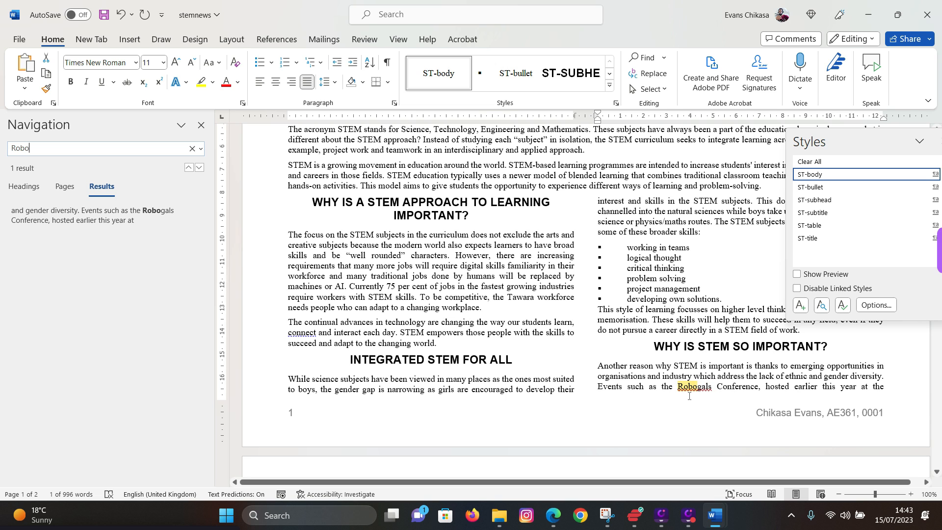
pyautogui.moveTo(677, 387); pyautogui.dragTo(711, 389)
# - Reselect 'Tawara' to recheck its spelling, then deselect it
pyautogui.doubleClick(508, 296)
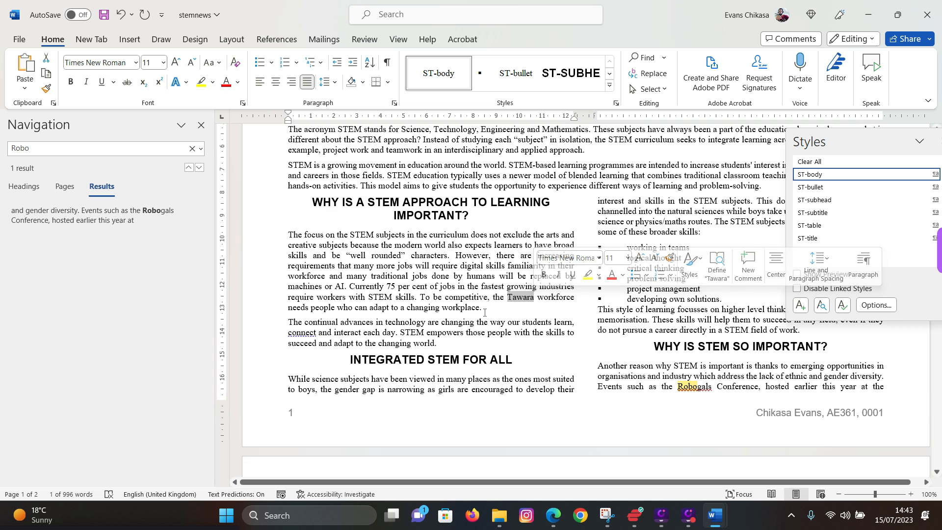
pyautogui.scroll(1, 486, 314)
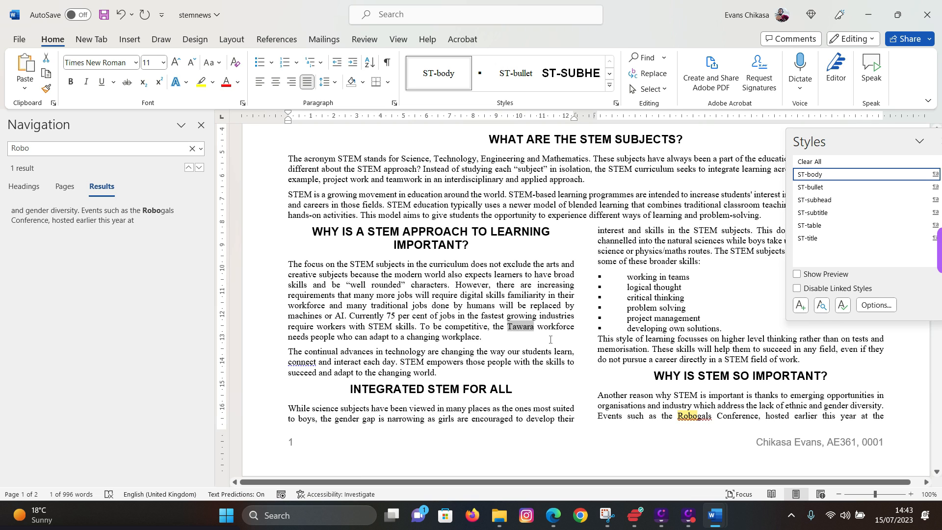
pyautogui.click(538, 361)
pyautogui.scroll(-4, 538, 362)
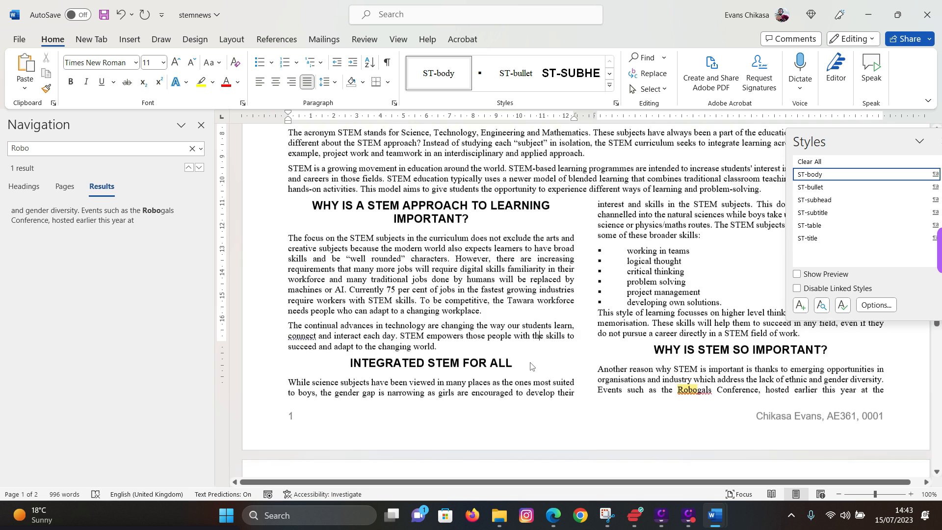
pyautogui.moveTo(569, 519)
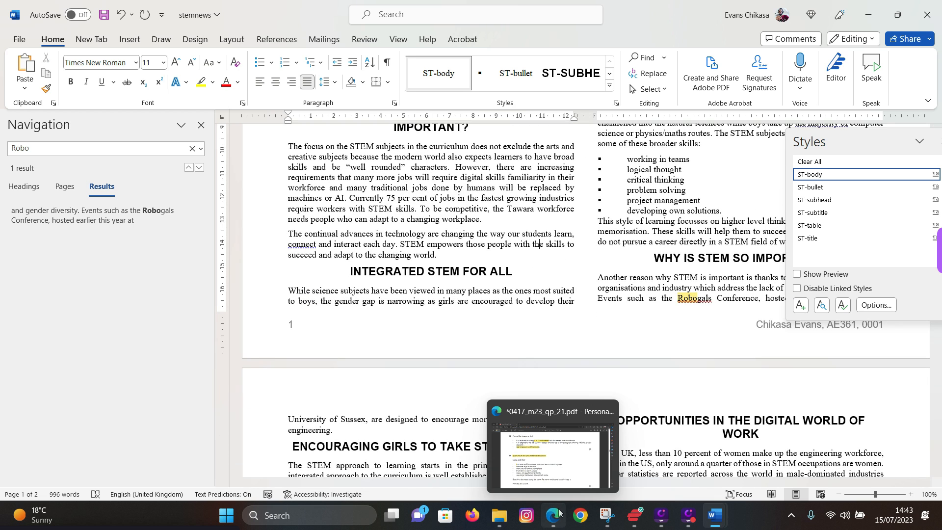
# - Highlight the 'table and list are not split' checklist item, then return to stemnews
pyautogui.click(559, 458)
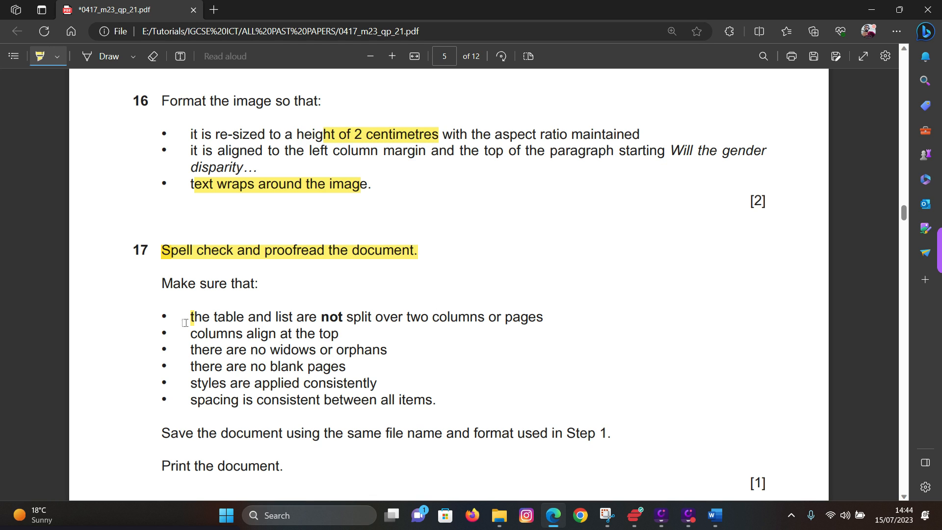
pyautogui.moveTo(186, 322); pyautogui.dragTo(554, 308)
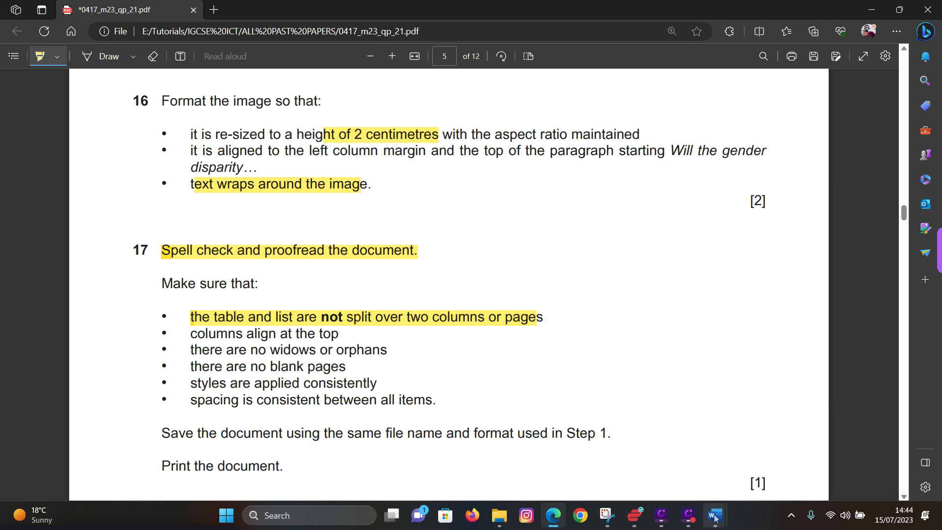
pyautogui.moveTo(715, 516)
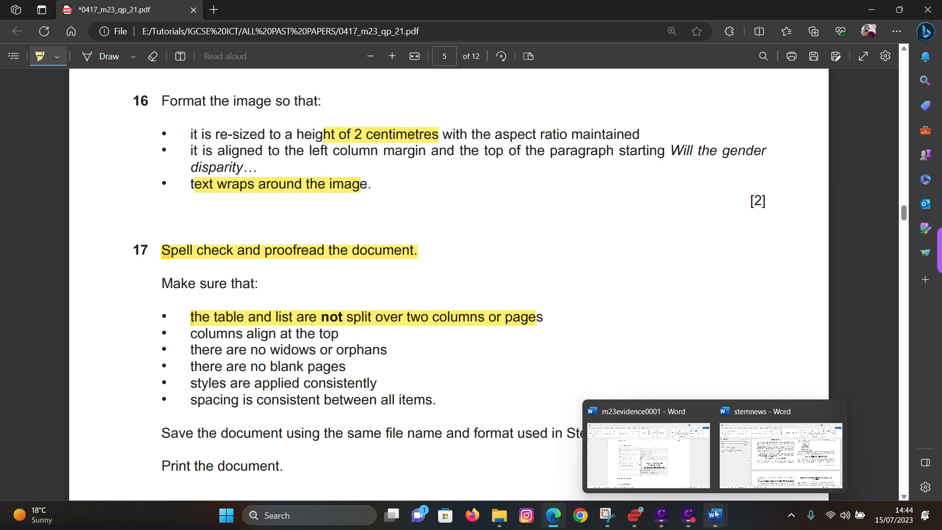
pyautogui.click(763, 464)
pyautogui.scroll(-4, 513, 332)
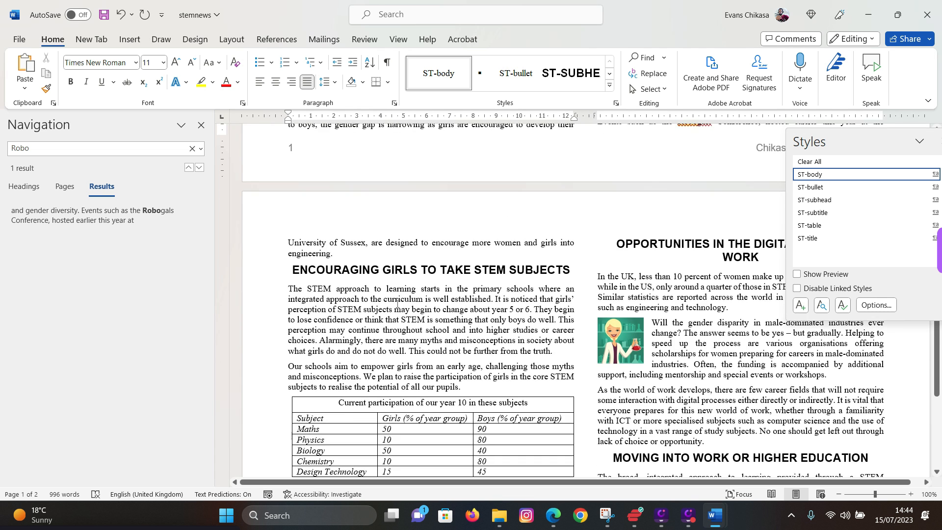
pyautogui.scroll(6, 577, 313)
pyautogui.scroll(1, 577, 312)
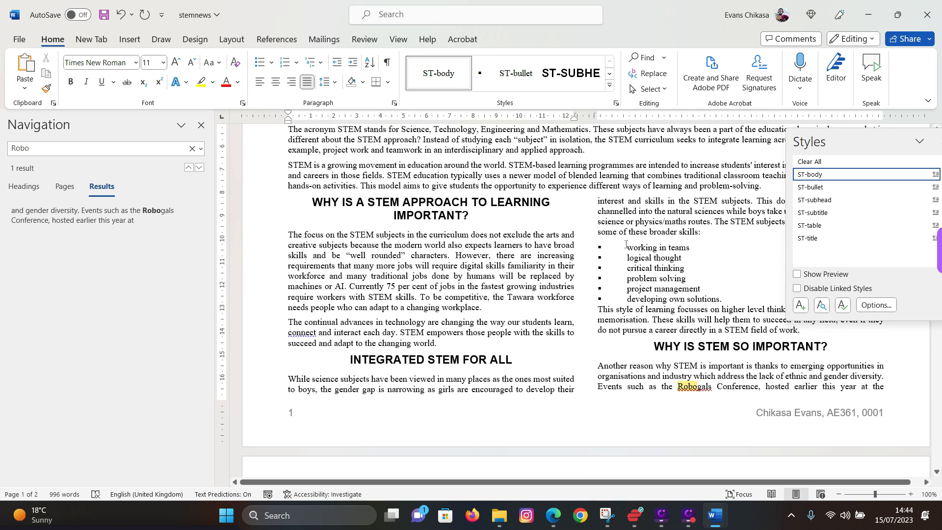
pyautogui.moveTo(625, 244); pyautogui.dragTo(704, 289)
pyautogui.click(590, 325)
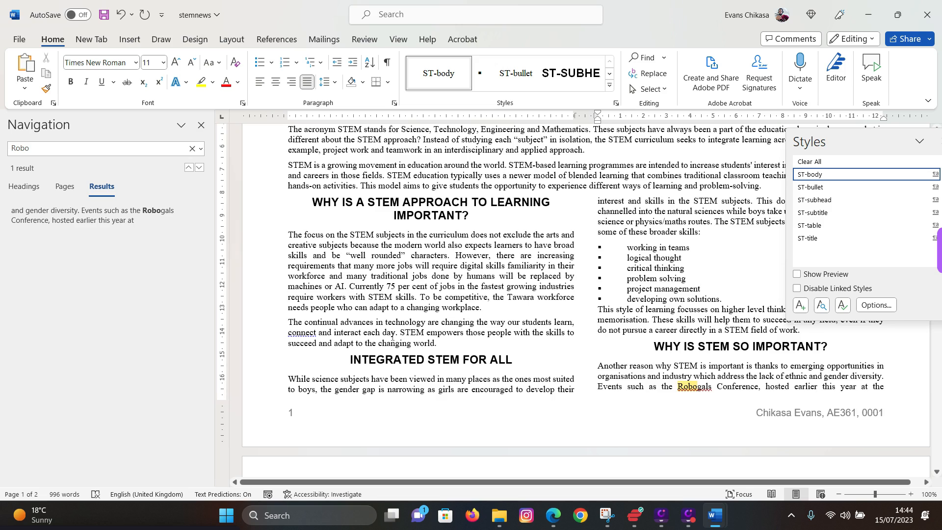
pyautogui.scroll(-10, 392, 338)
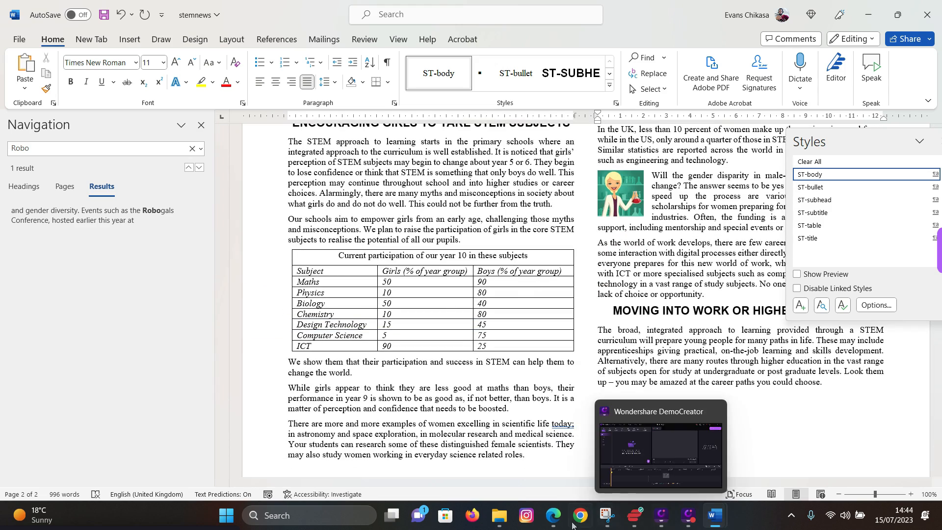
# - Highlight 'columns align at the top' and 'there are no widows or orphans', then return to Word
pyautogui.click(553, 515)
pyautogui.moveTo(192, 338); pyautogui.dragTo(349, 339)
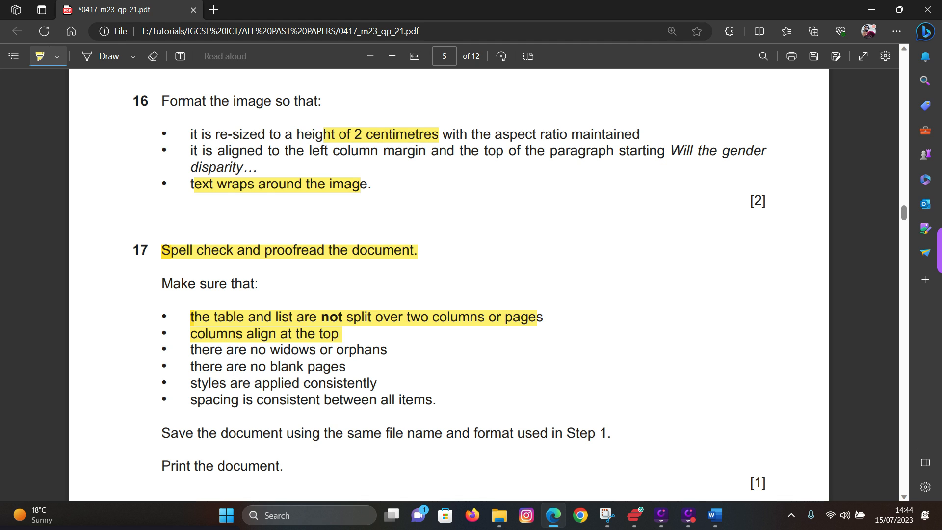
pyautogui.moveTo(191, 350); pyautogui.dragTo(399, 351)
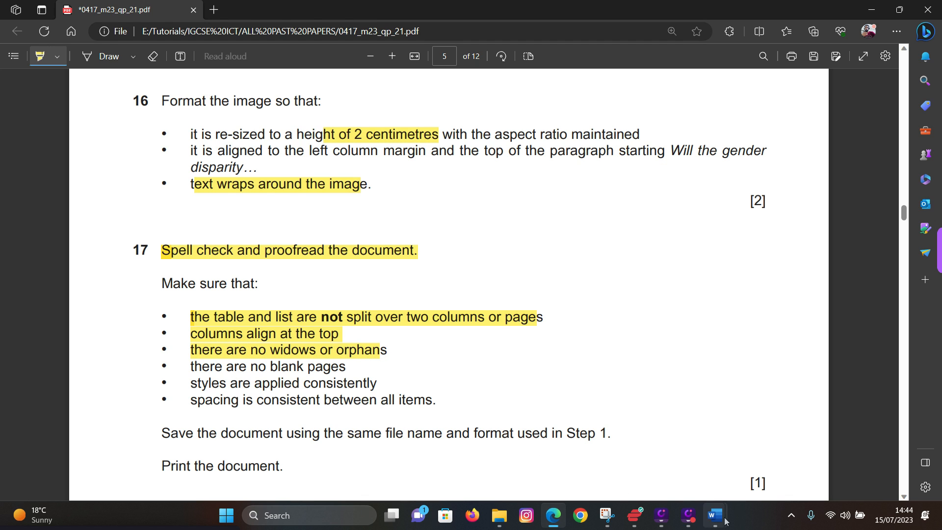
pyautogui.moveTo(716, 514)
pyautogui.click(791, 459)
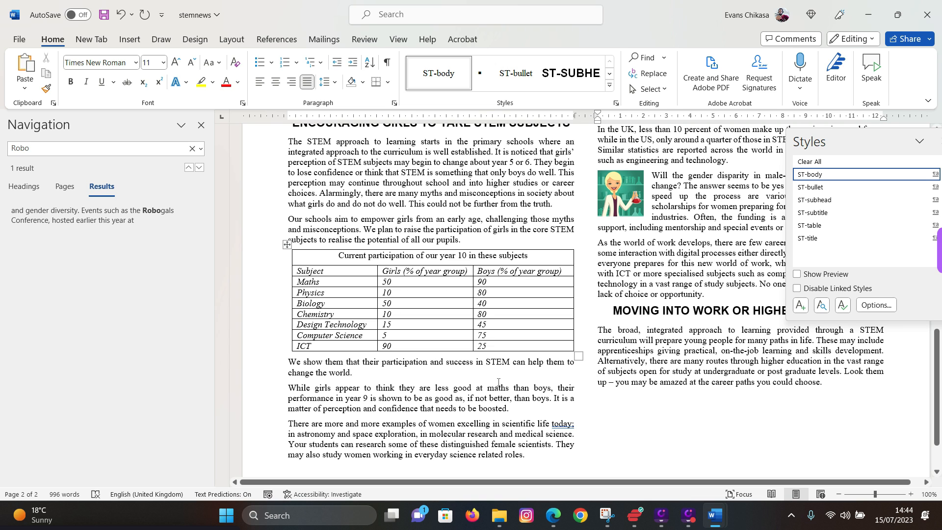
pyautogui.scroll(3, 498, 382)
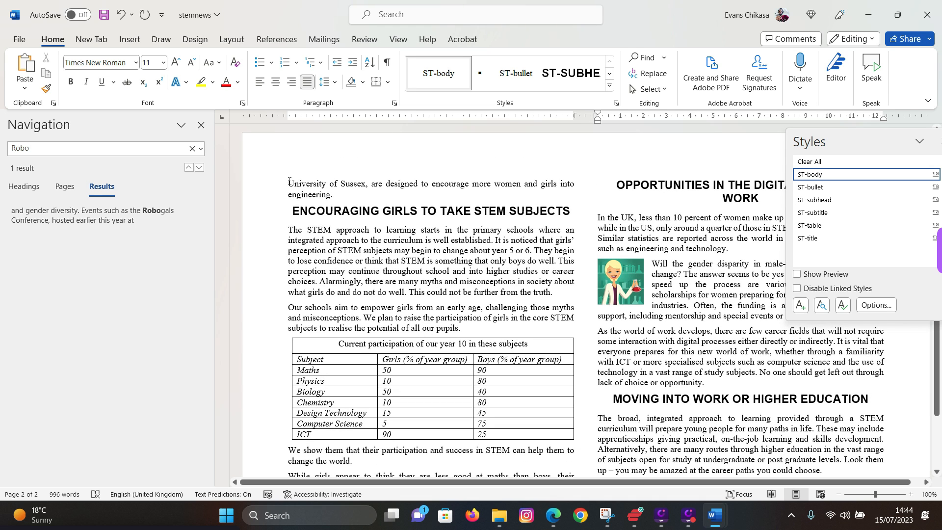
pyautogui.moveTo(288, 184); pyautogui.dragTo(578, 181)
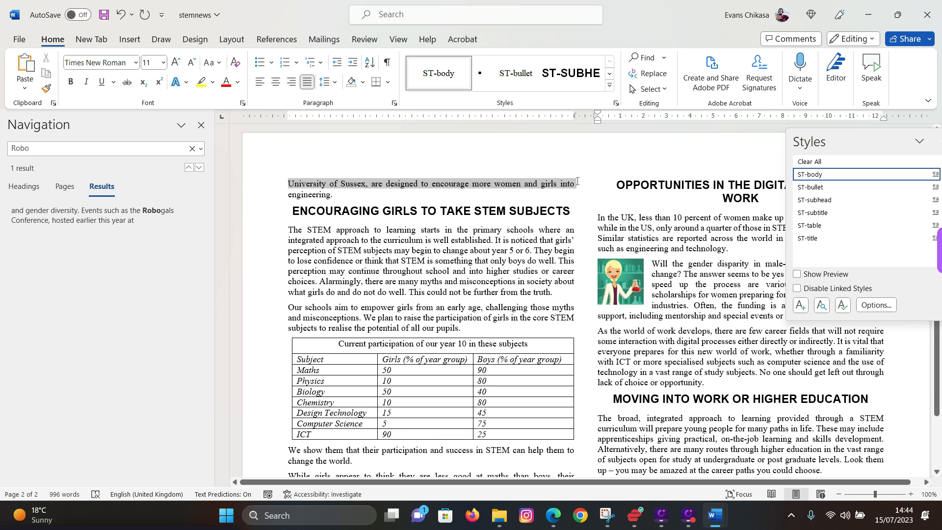
pyautogui.moveTo(577, 181); pyautogui.dragTo(335, 196)
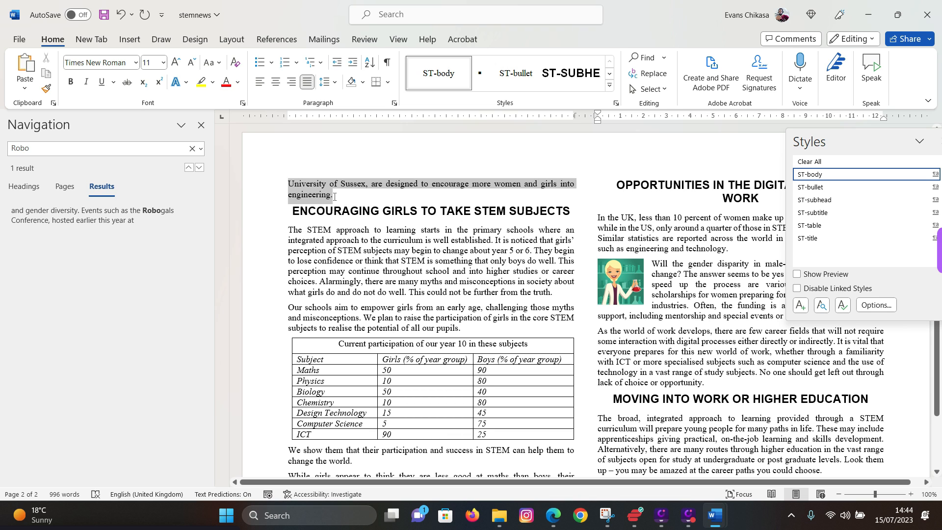
pyautogui.moveTo(335, 197); pyautogui.dragTo(557, 188)
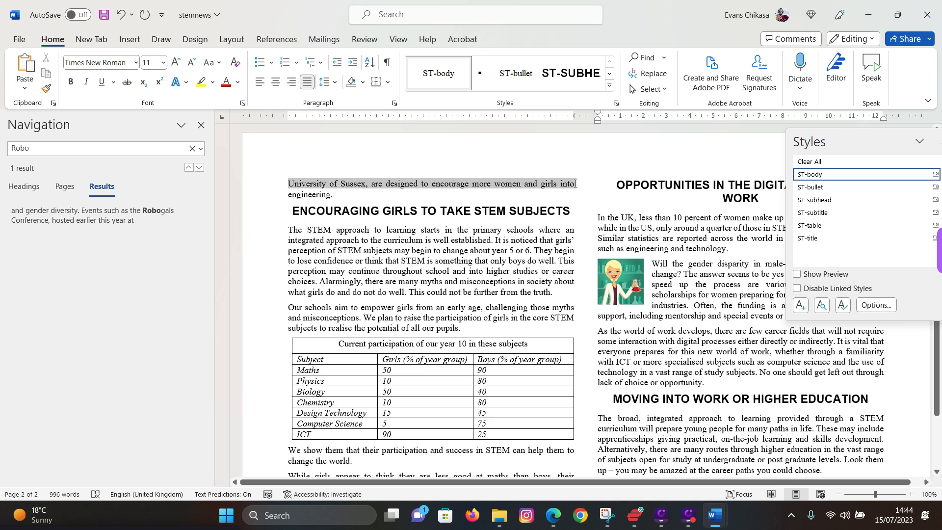
pyautogui.scroll(8, 576, 184)
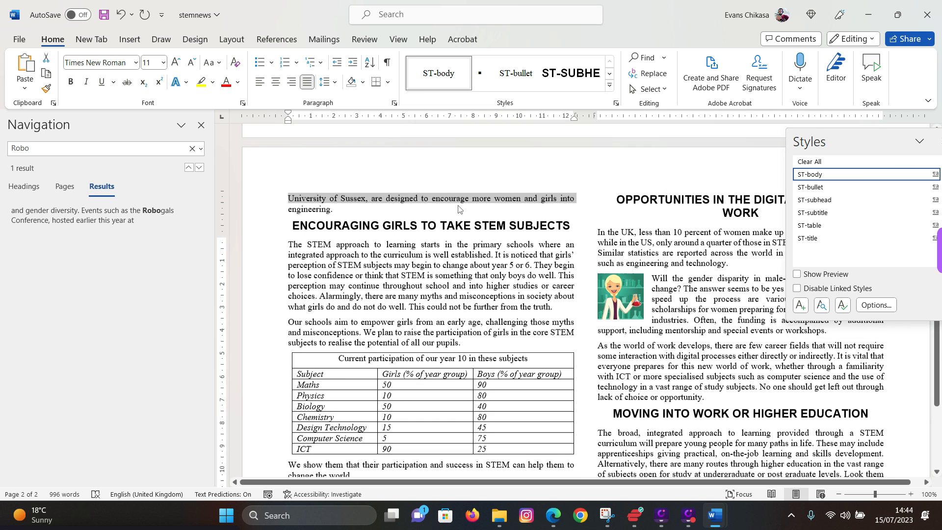
pyautogui.click(598, 277)
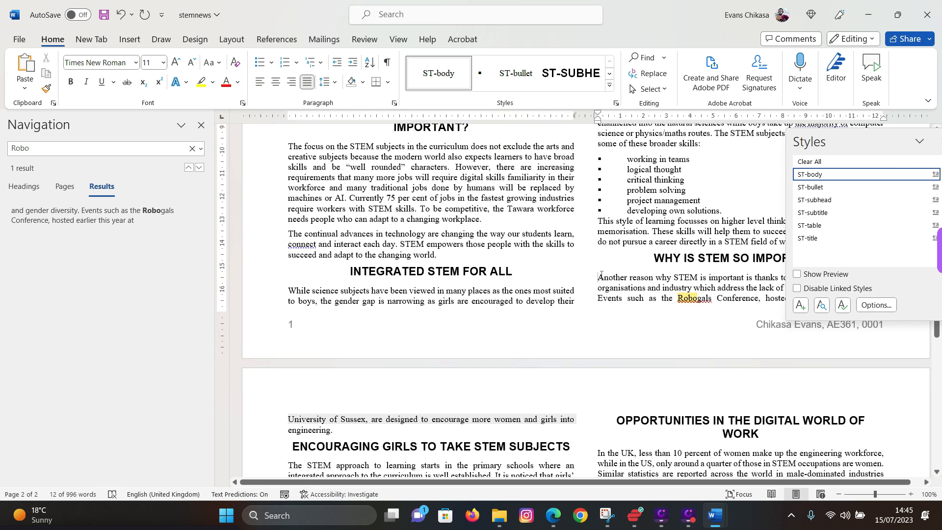
pyautogui.hotkey('ctrl', 'Return')
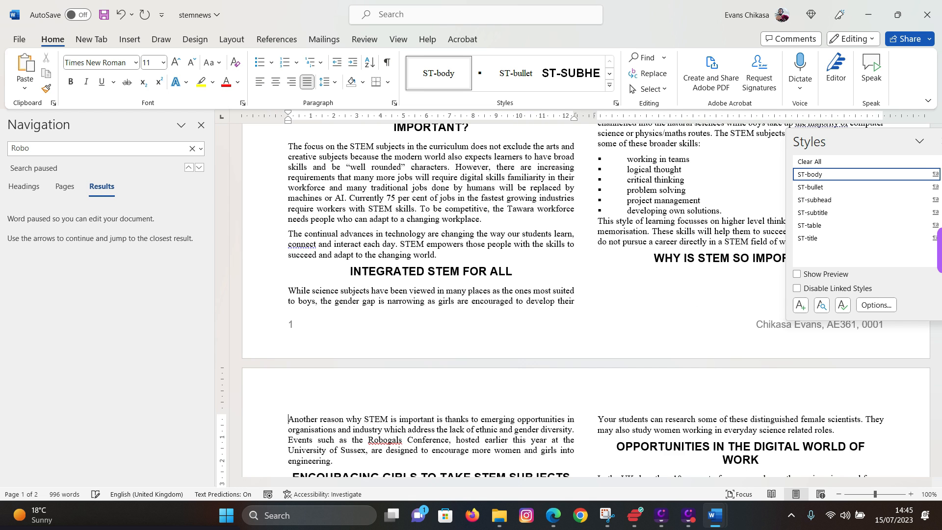
pyautogui.scroll(-2, 491, 290)
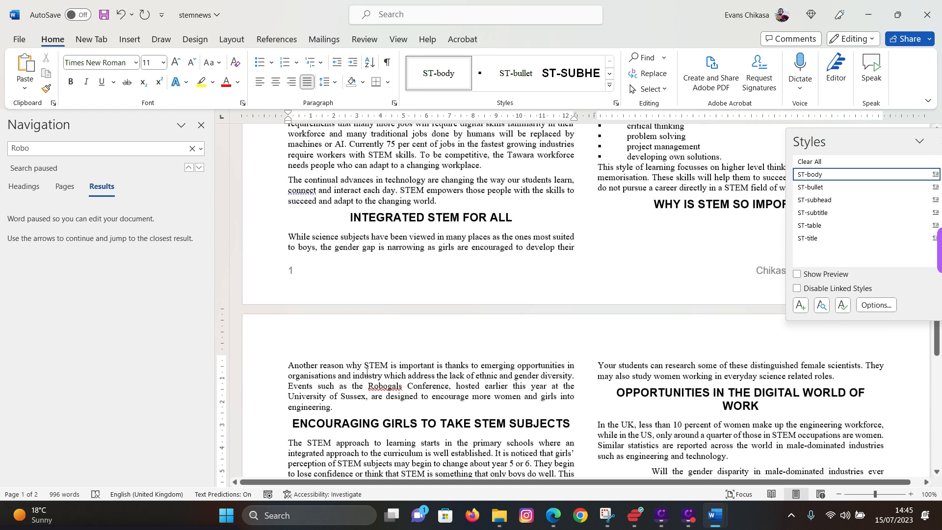
pyautogui.click(654, 198)
pyautogui.press('Return')
pyautogui.press('Return')
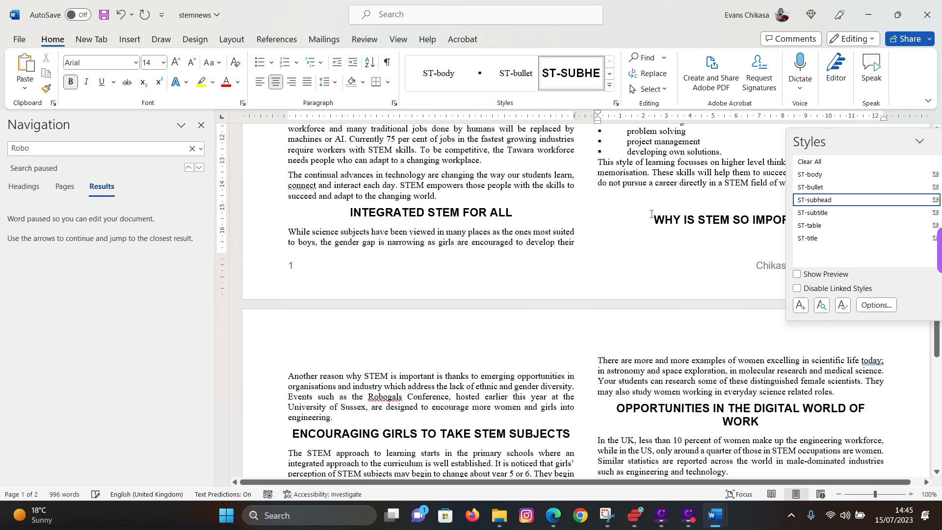
pyautogui.click(480, 389)
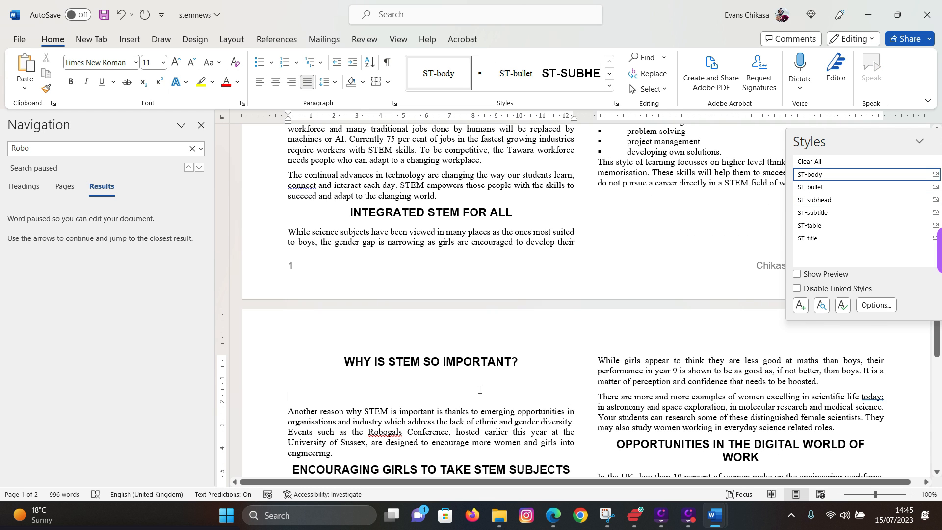
pyautogui.press('Delete')
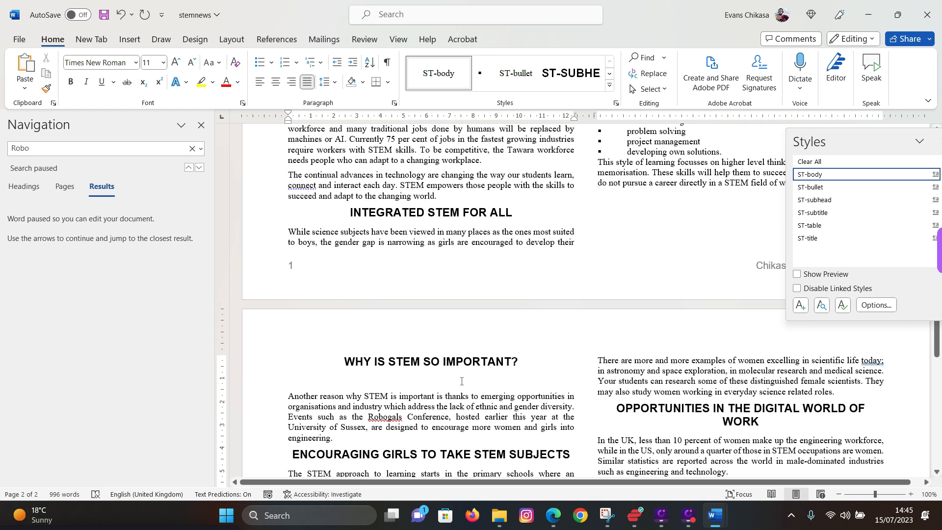
pyautogui.press('BackSpace')
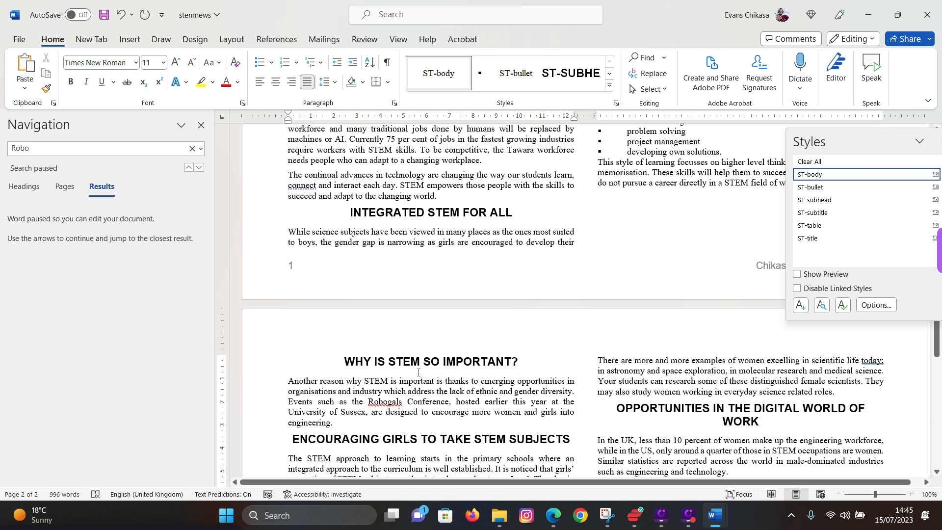
pyautogui.press('BackSpace')
pyautogui.press('BackSpace')
pyautogui.press('BackSpace')
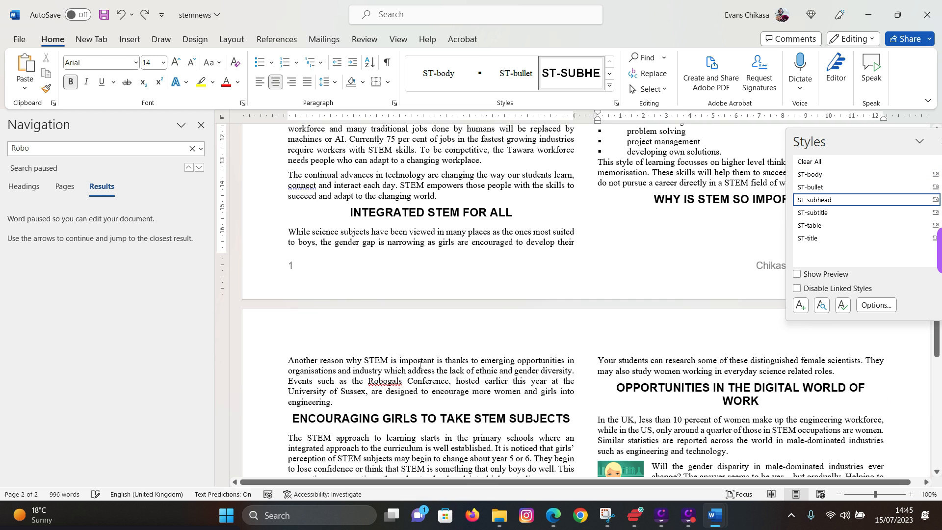
pyautogui.hotkey('ctrl', 'z')
pyautogui.hotkey('ctrl', 'z')
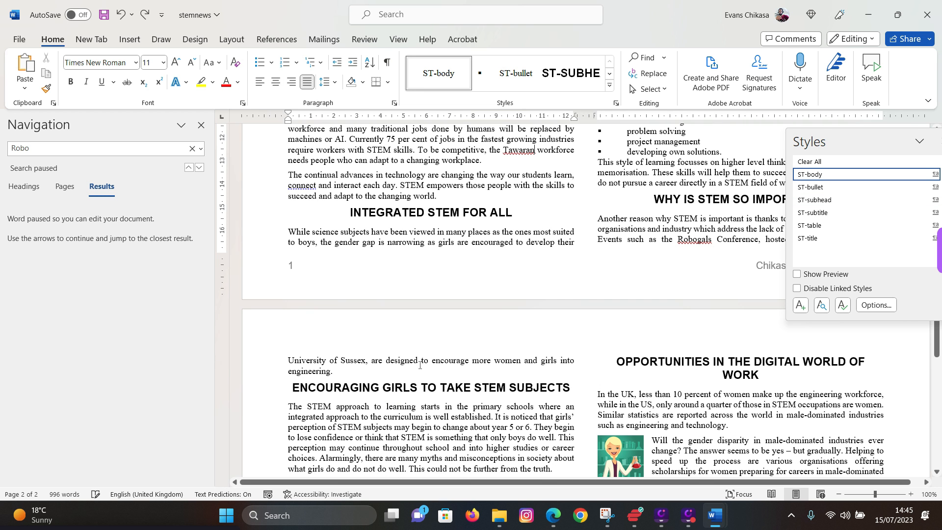
pyautogui.hotkey('ctrl', 'y')
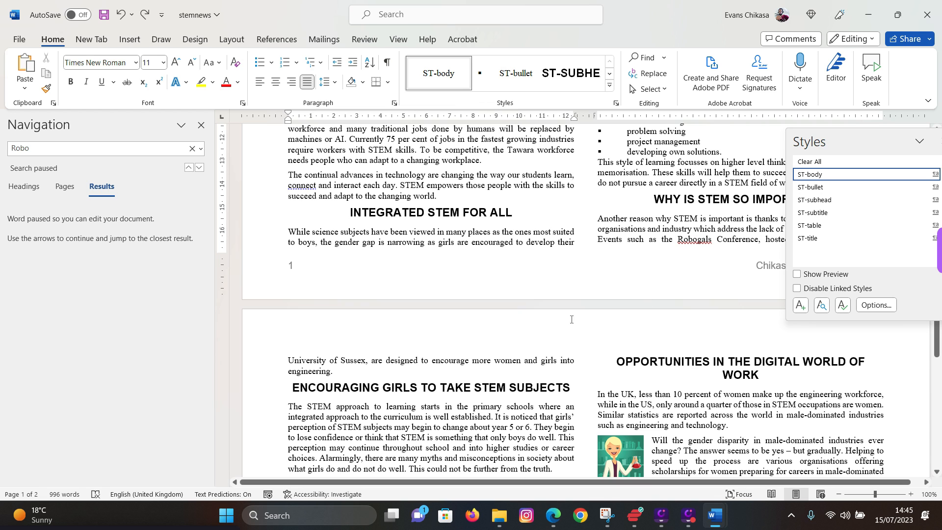
pyautogui.click(394, 103)
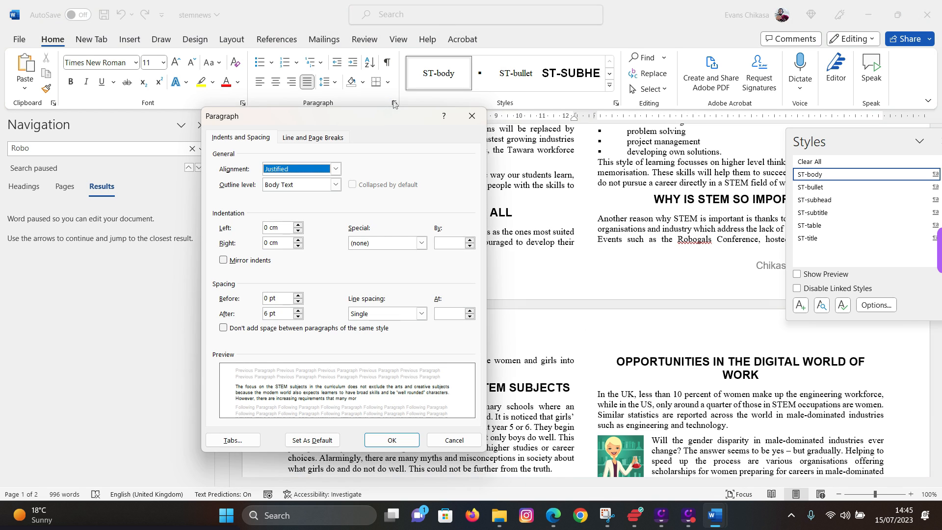
pyautogui.click(315, 142)
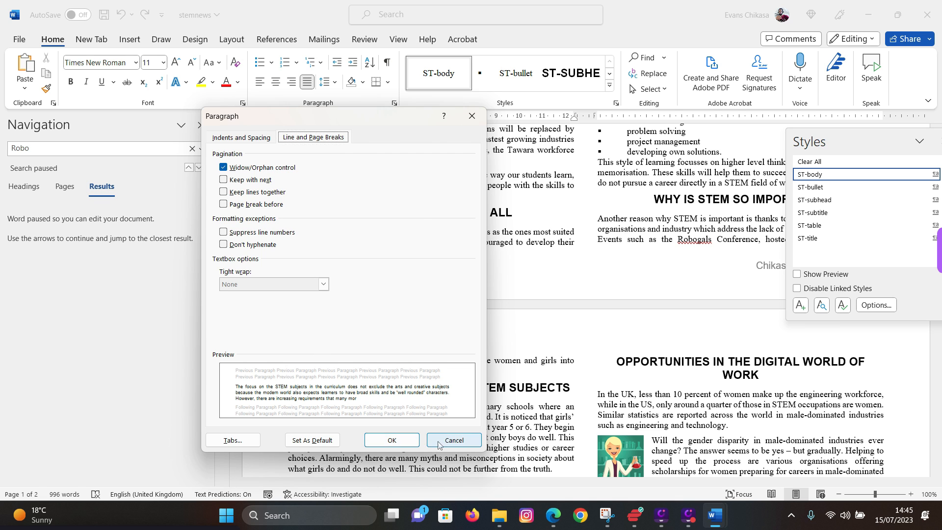
pyautogui.click(391, 440)
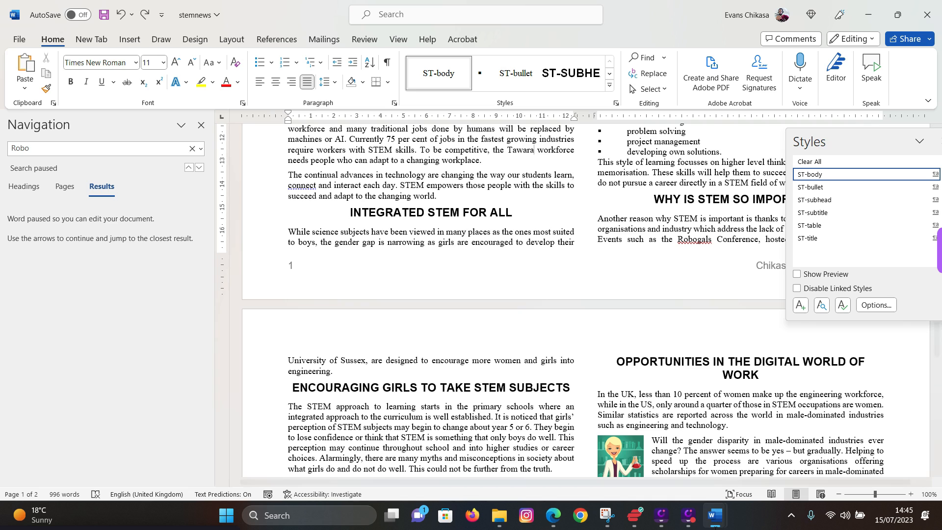
# - Highlight the no blank pages, consistent styles and consistent spacing items, plus the save line
pyautogui.moveTo(552, 524)
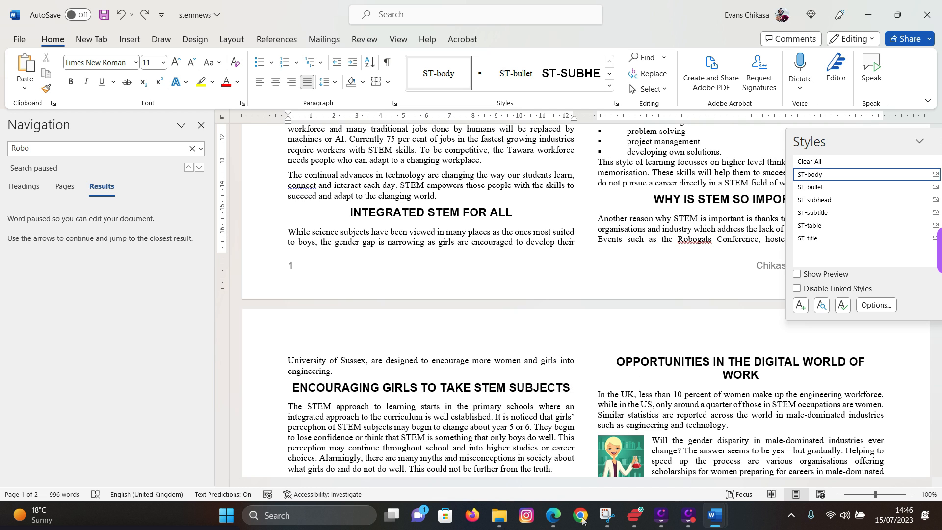
pyautogui.click(553, 515)
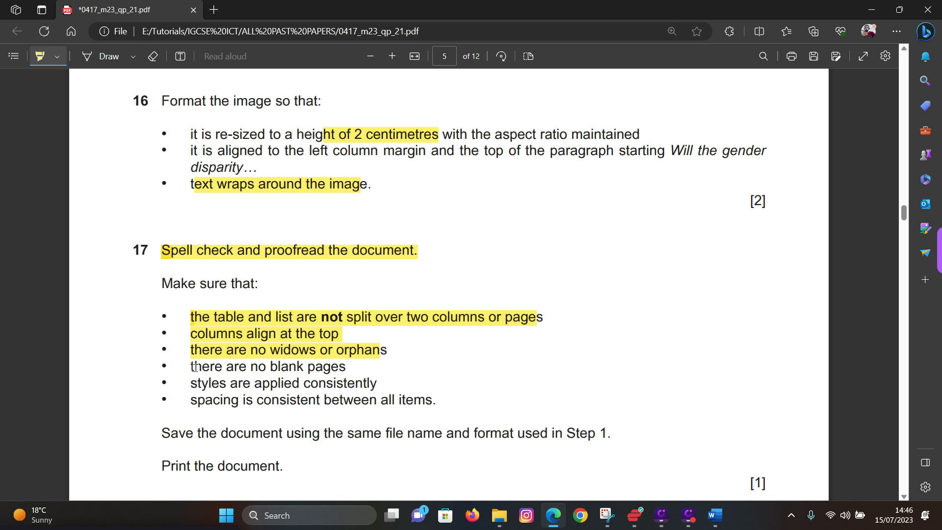
pyautogui.moveTo(194, 368)
pyautogui.mouseDown()
pyautogui.moveTo(343, 385)
pyautogui.moveTo(352, 367)
pyautogui.mouseUp()
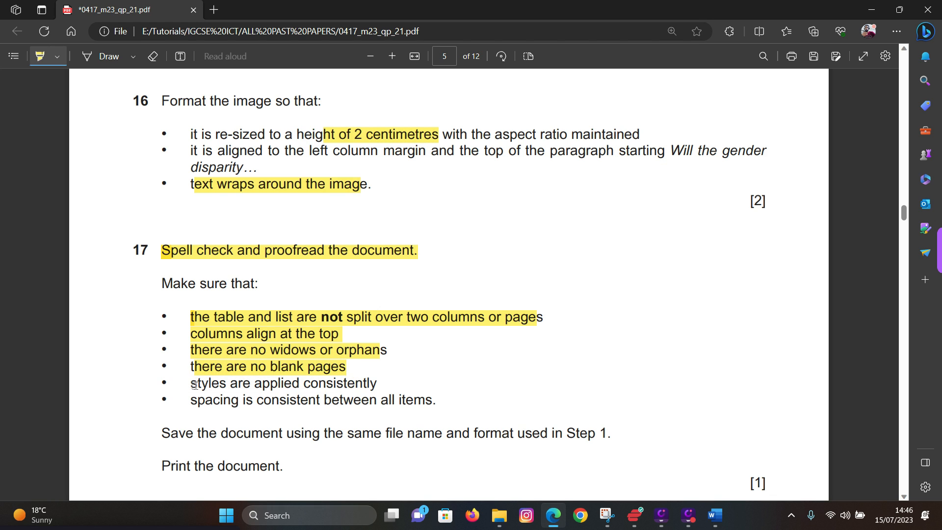
pyautogui.moveTo(194, 384)
pyautogui.mouseDown()
pyautogui.moveTo(429, 400)
pyautogui.moveTo(407, 378)
pyautogui.moveTo(369, 383)
pyautogui.mouseUp()
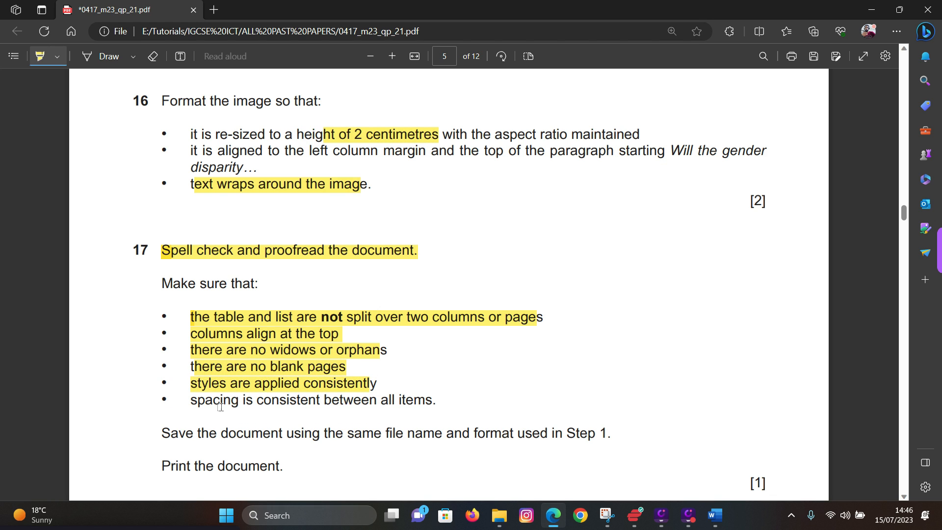
pyautogui.moveTo(206, 396); pyautogui.dragTo(456, 400)
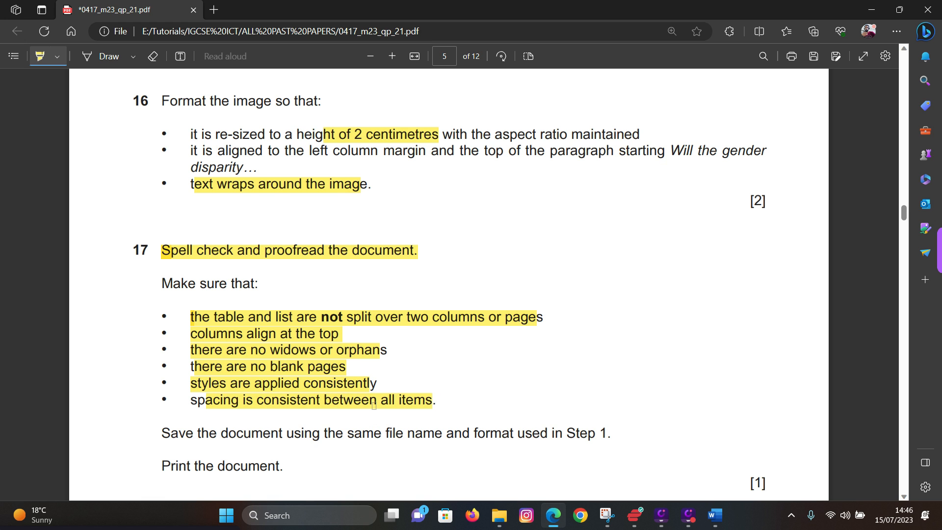
pyautogui.scroll(-5, 374, 402)
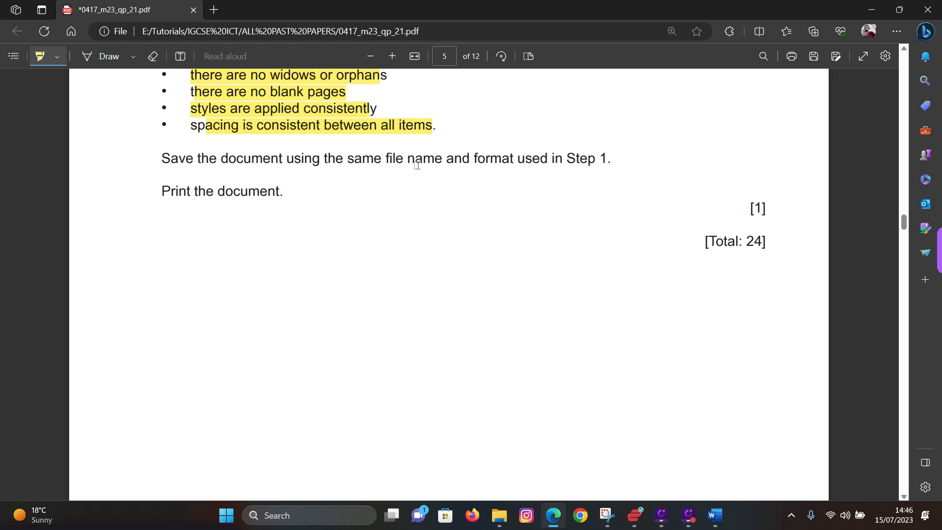
pyautogui.moveTo(606, 157); pyautogui.dragTo(423, 158)
# - Extend the highlight over the save instruction in the question paper
pyautogui.moveTo(714, 515)
pyautogui.click(788, 481)
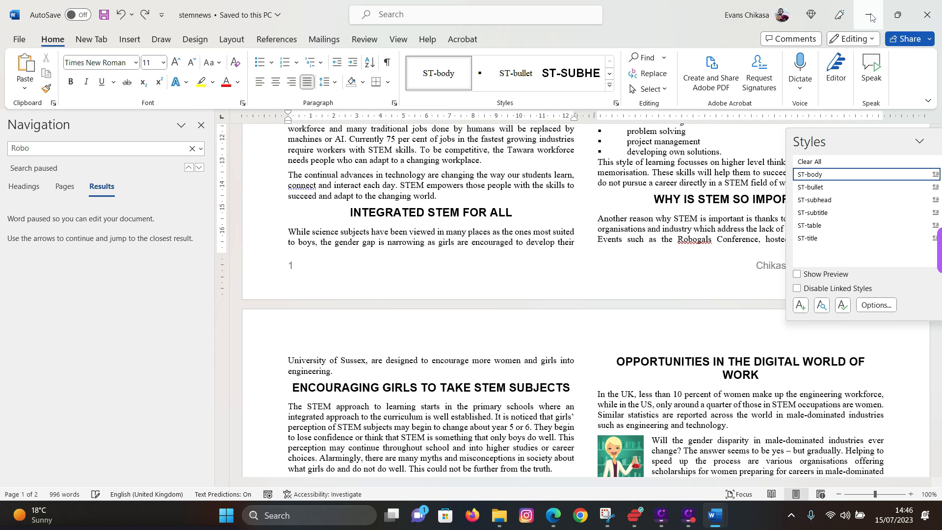
pyautogui.hotkey('alt', 'Tab')
pyautogui.moveTo(168, 198); pyautogui.dragTo(371, 183)
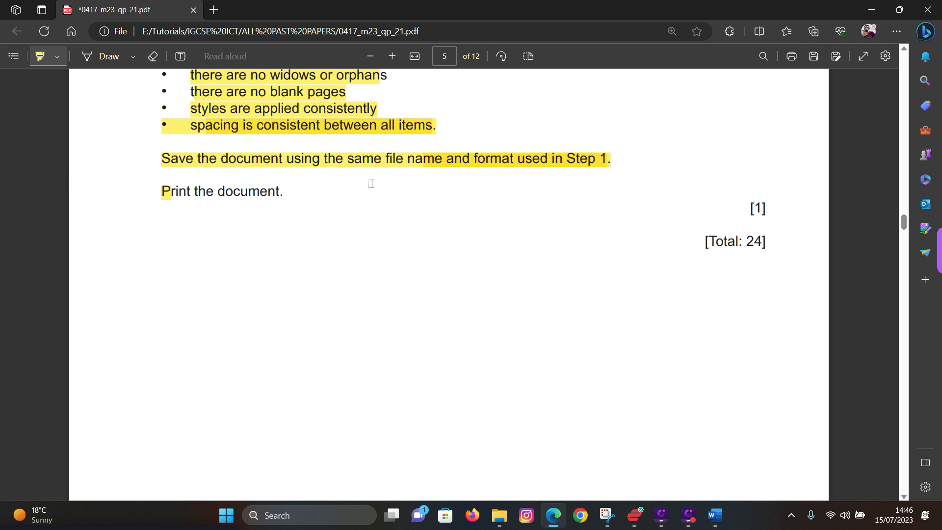
# - Move the floating Styles pane aside in stemnews and close it
pyautogui.moveTo(716, 515)
pyautogui.click(775, 456)
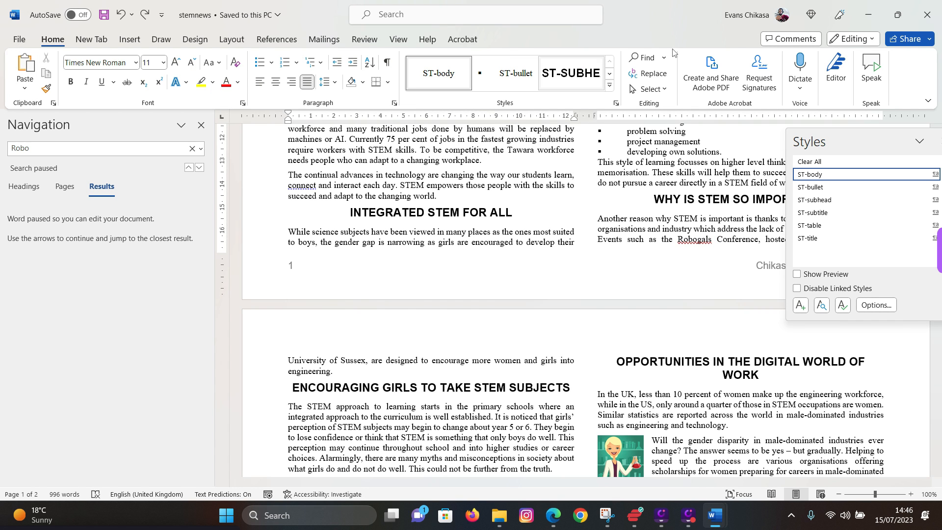
pyautogui.moveTo(846, 144)
pyautogui.mouseDown()
pyautogui.moveTo(828, 149)
pyautogui.moveTo(865, 146)
pyautogui.mouseUp()
pyautogui.click(865, 145)
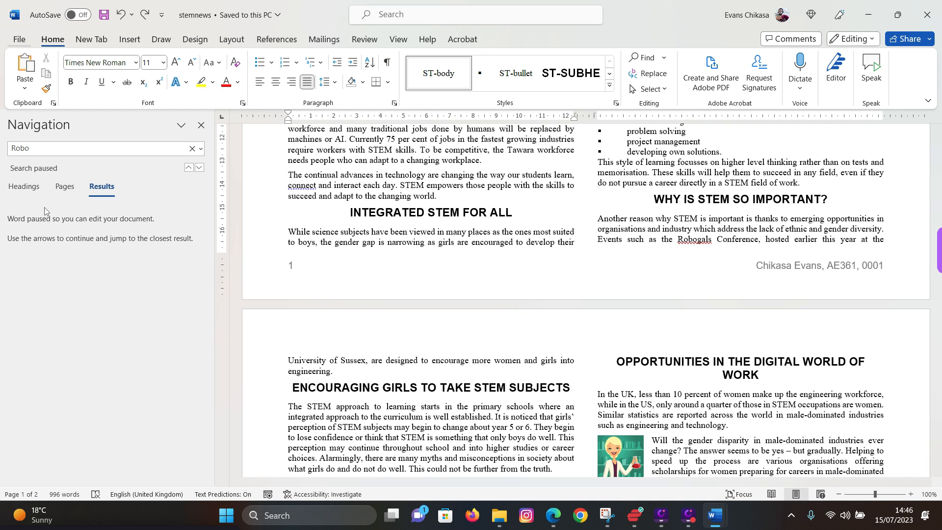
pyautogui.click(19, 40)
# - Print stemnews through Microsoft Print to PDF, saving the output as 'Printout 1'
pyautogui.click(34, 261)
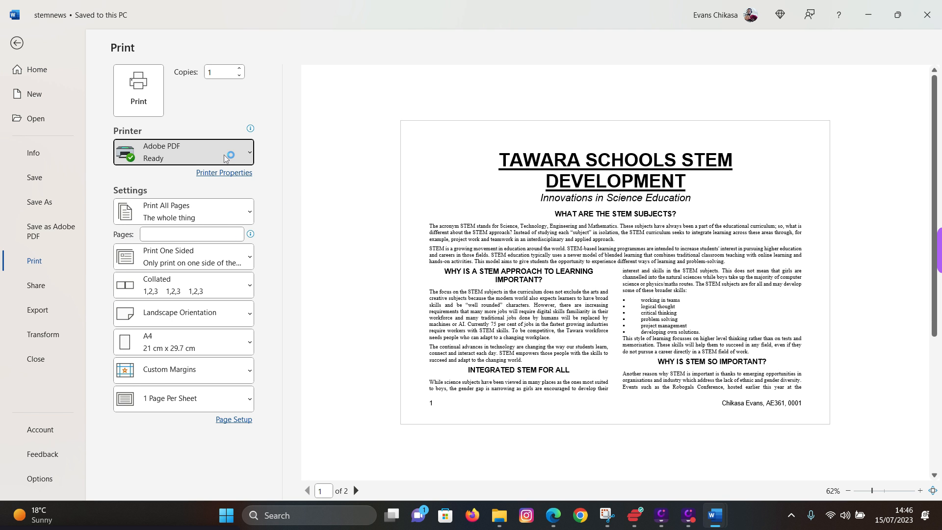
pyautogui.click(226, 152)
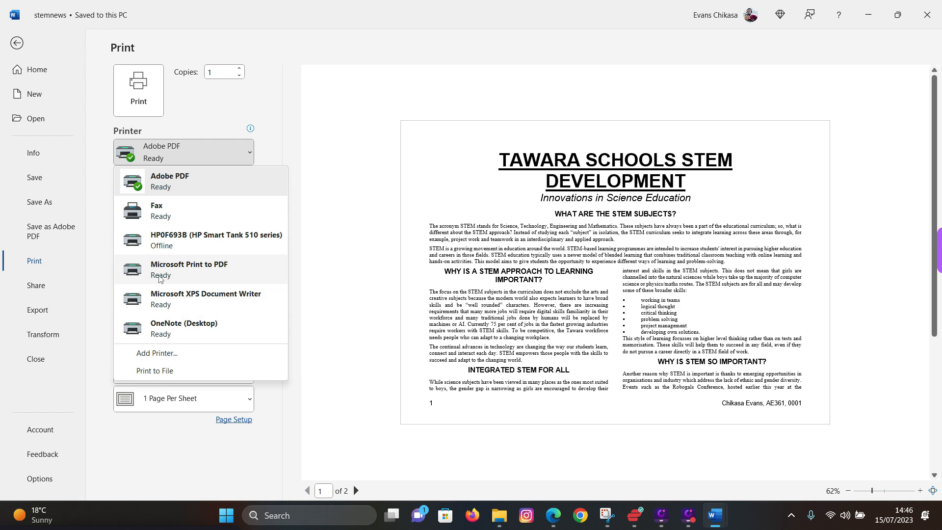
pyautogui.click(184, 276)
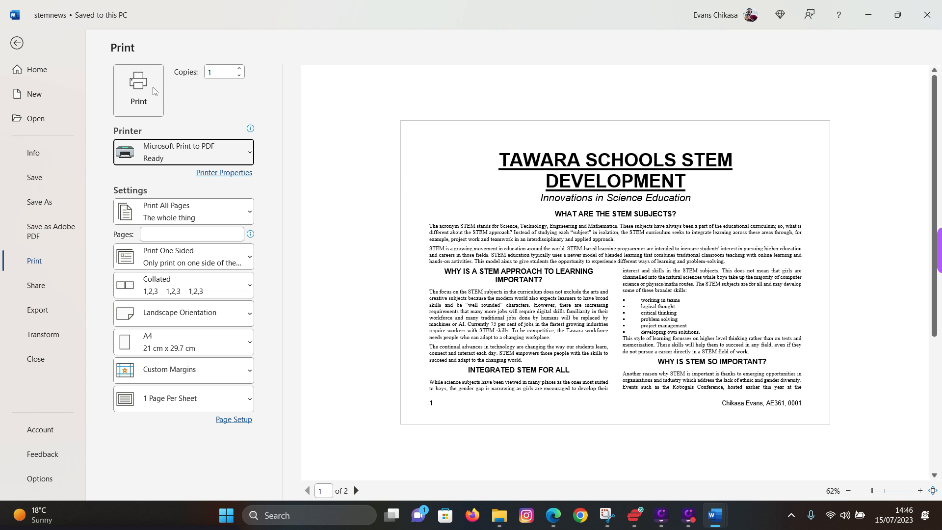
pyautogui.click(139, 90)
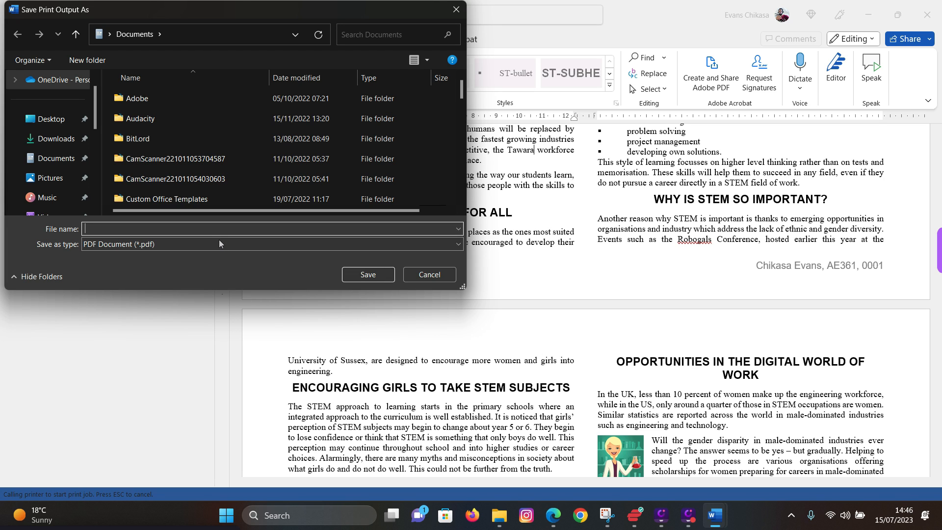
pyautogui.write('Printout 1')
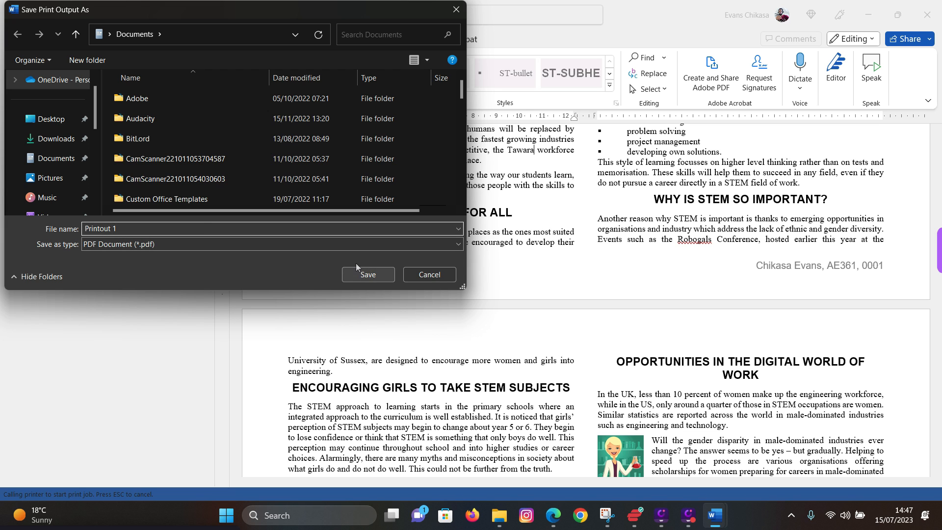
pyautogui.click(353, 275)
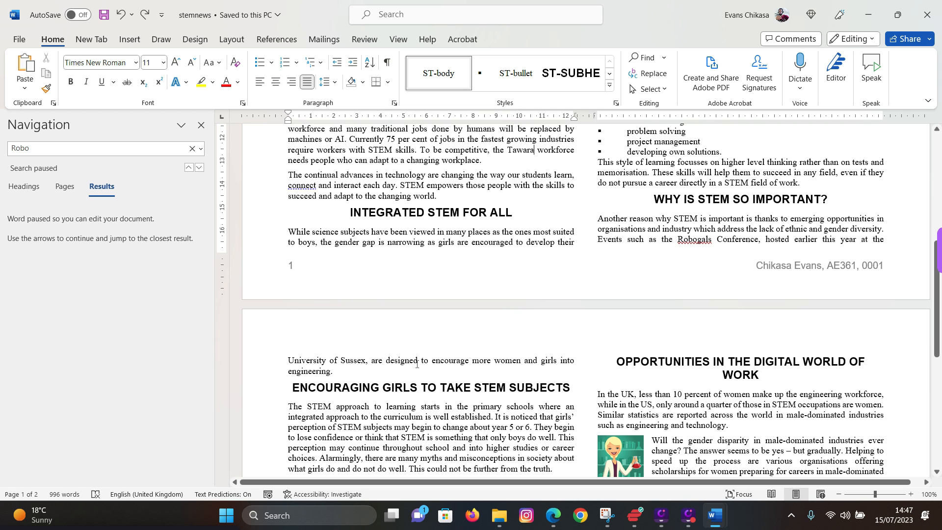
# - Open Printout 1 from the Recent list in a new File Explorer window
pyautogui.moveTo(499, 515)
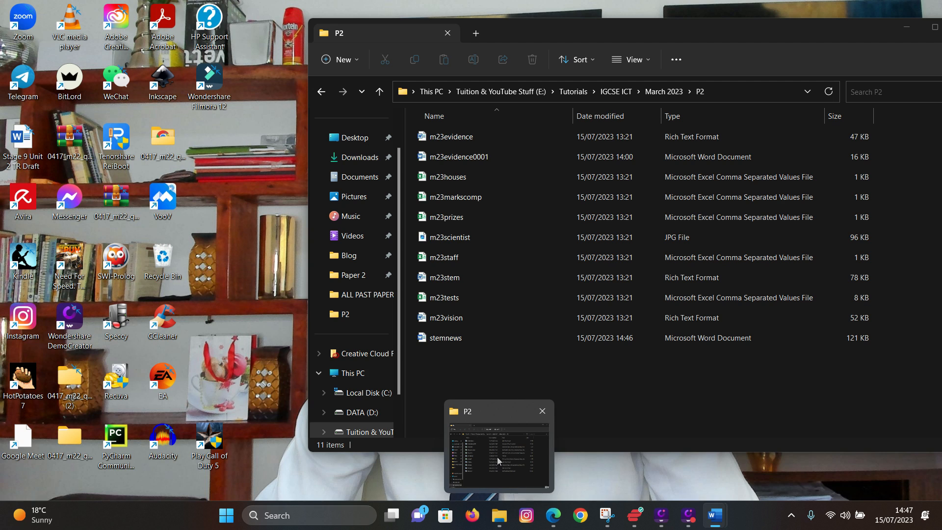
pyautogui.click(497, 457)
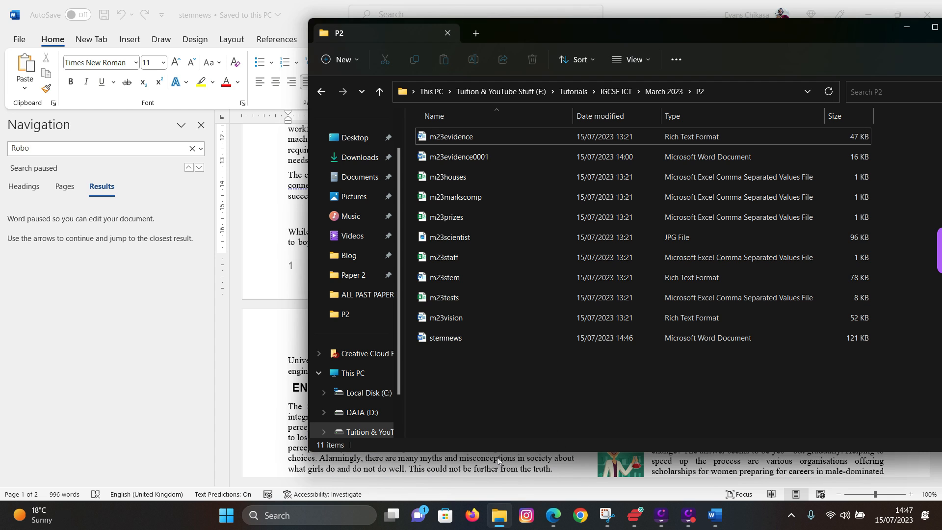
pyautogui.press('super+e')
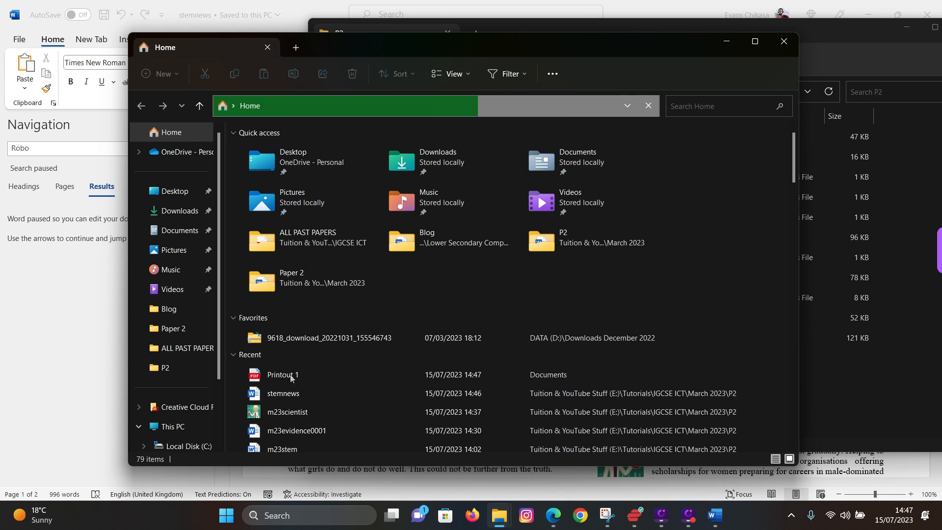
pyautogui.click(293, 375)
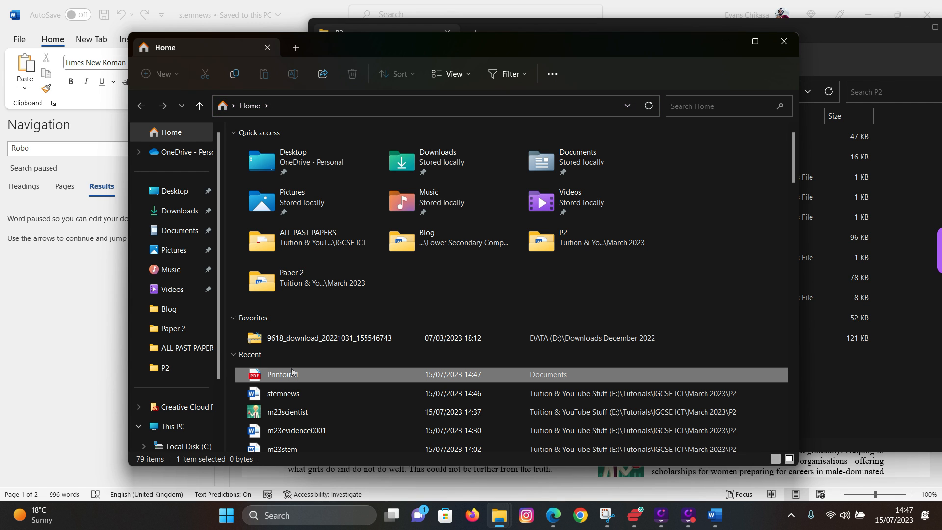
pyautogui.doubleClick(287, 375)
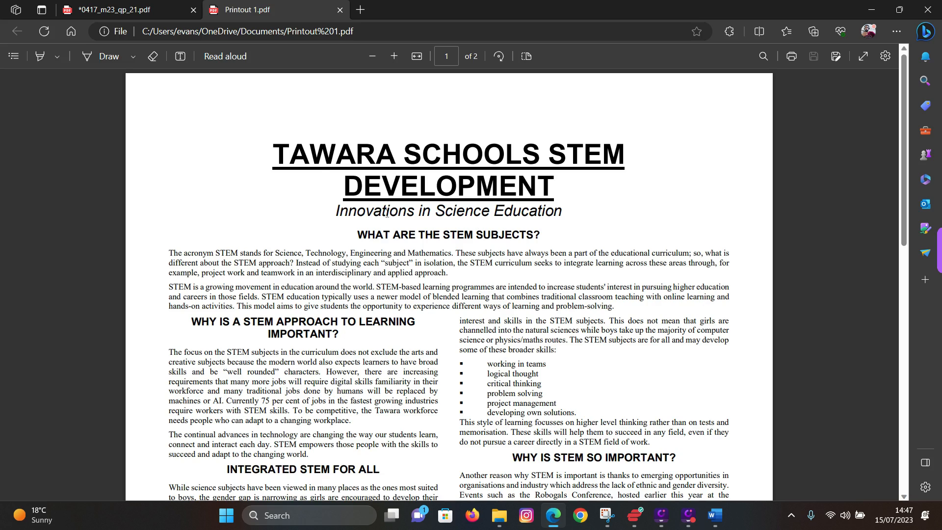
# - Scroll through both pages of Printout 1.pdf, then switch to the 0417_m23_qp_21.pdf tab
pyautogui.scroll(-15, 386, 213)
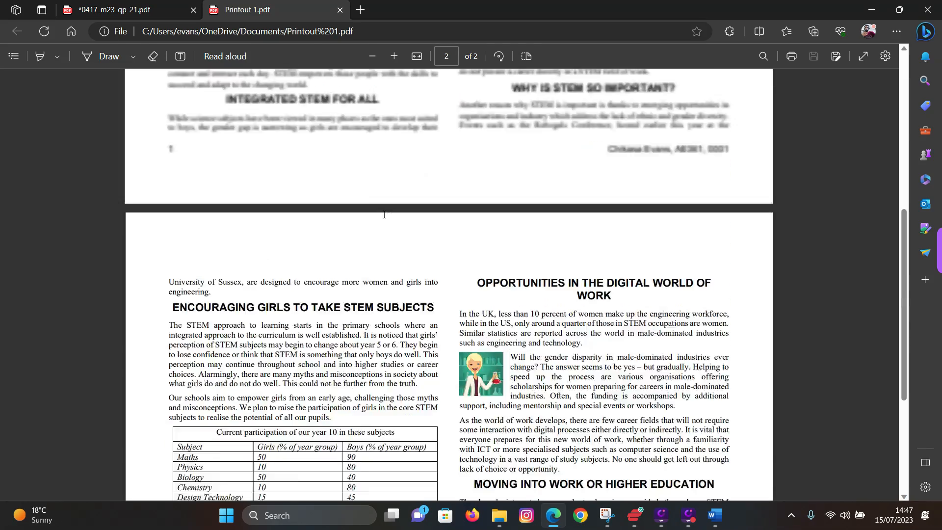
pyautogui.scroll(8, 384, 215)
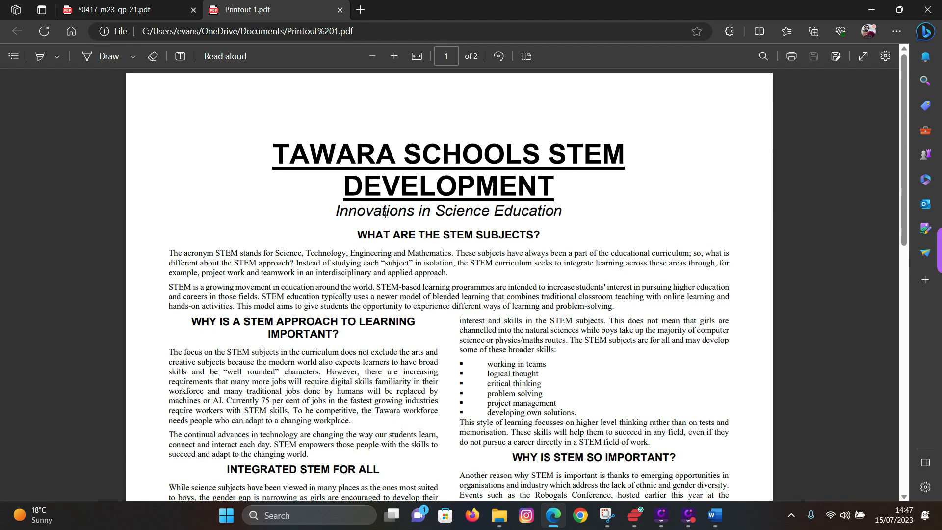
pyautogui.scroll(-3, 385, 215)
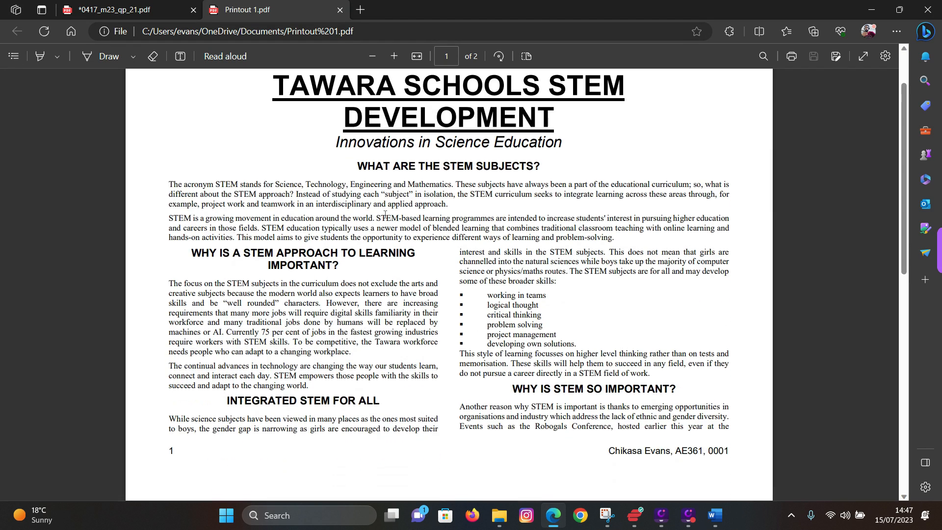
pyautogui.scroll(-10, 385, 214)
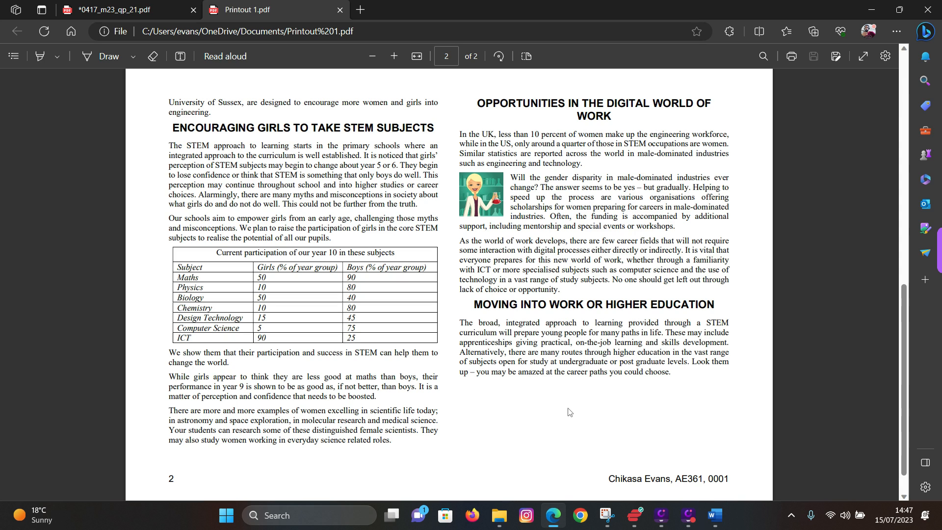
pyautogui.click(546, 518)
pyautogui.click(554, 520)
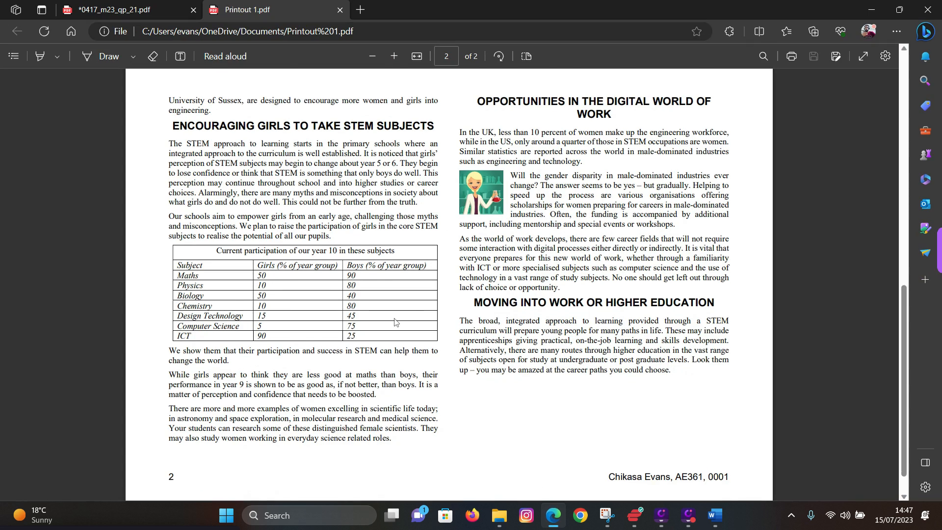
pyautogui.click(97, 6)
# - Highlight '[Total: 24]' and scroll down to page 6's Task 3 – Database
pyautogui.scroll(-6, 298, 268)
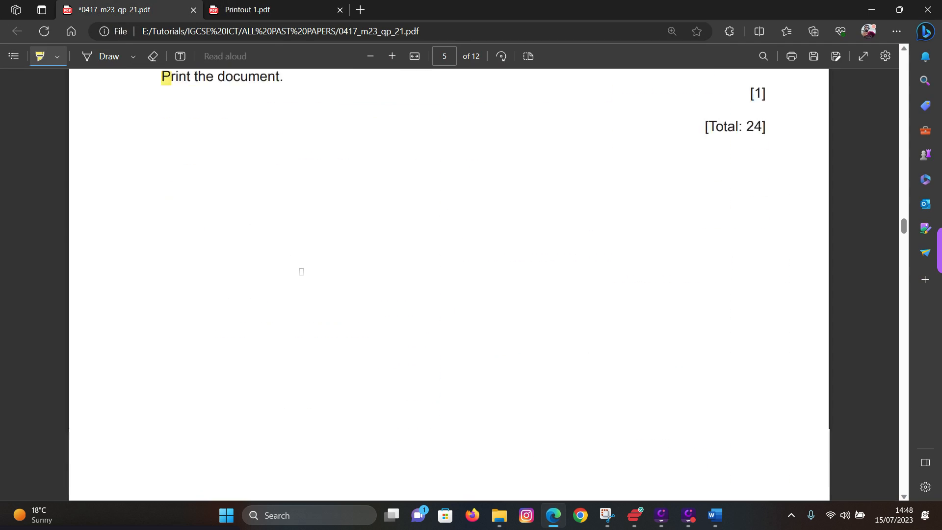
pyautogui.scroll(6, 302, 271)
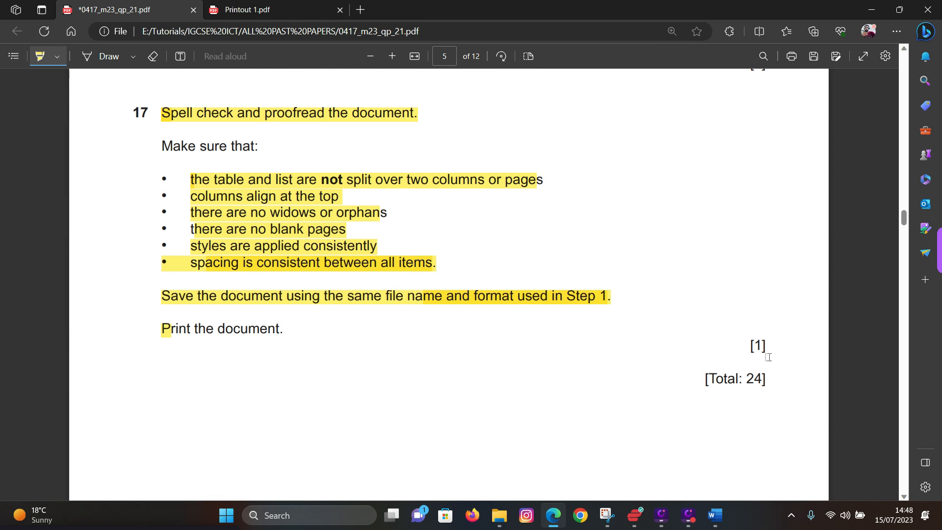
pyautogui.moveTo(779, 372); pyautogui.dragTo(684, 380)
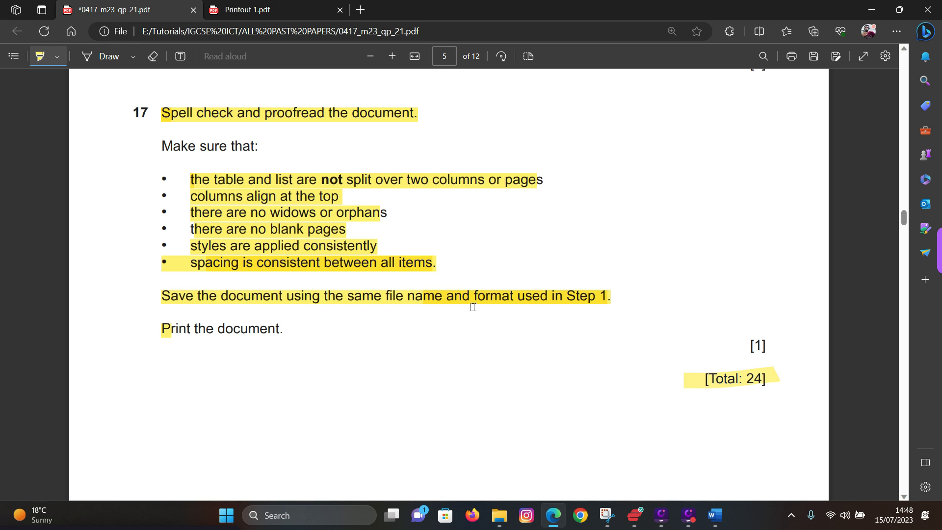
pyautogui.scroll(-15, 473, 308)
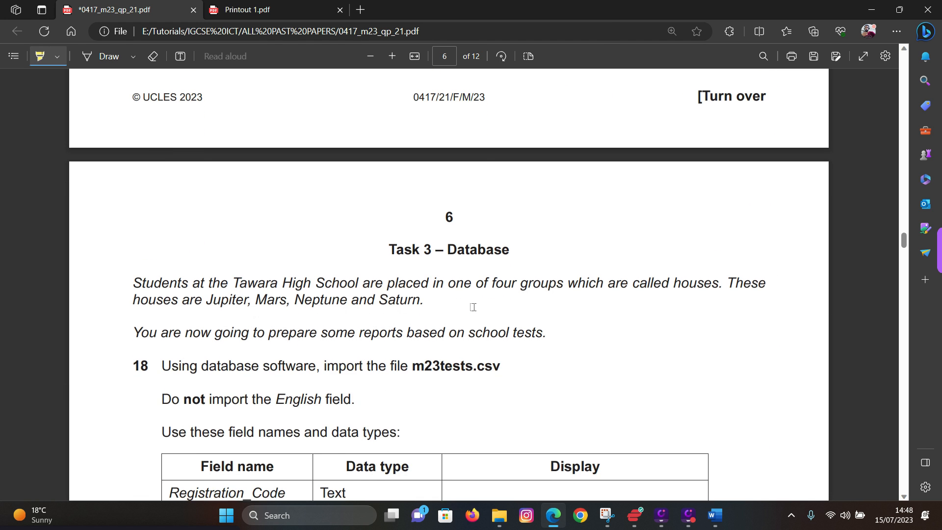